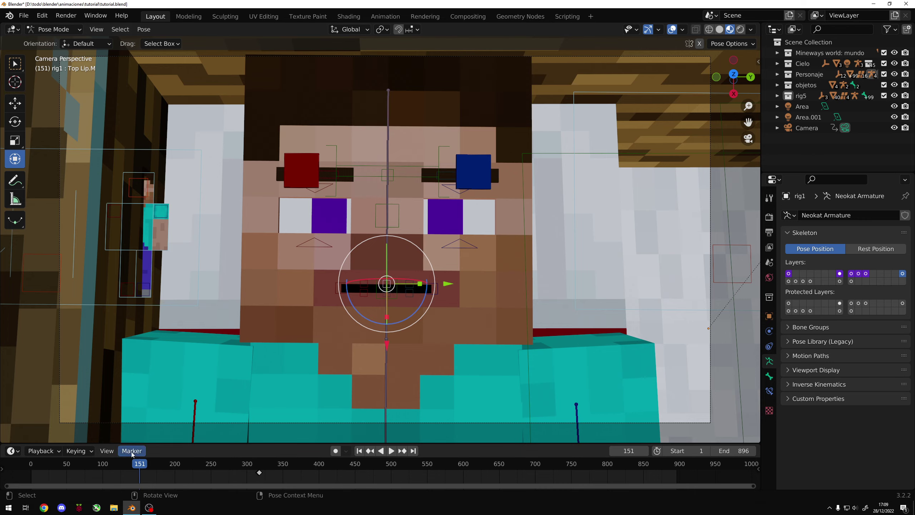
Play and scrub through Steve's facial and mouth animation, stopping around frame 88.
{"action": "key", "text": "space"}
{"action": "left_click", "coordinate": [593, 476]}
{"action": "mouse_move", "coordinate": [603, 475]}
{"action": "left_mouse_down"}
{"action": "mouse_move", "coordinate": [703, 473]}
{"action": "mouse_move", "coordinate": [96, 471]}
{"action": "mouse_move", "coordinate": [222, 451]}
{"action": "left_mouse_up"}
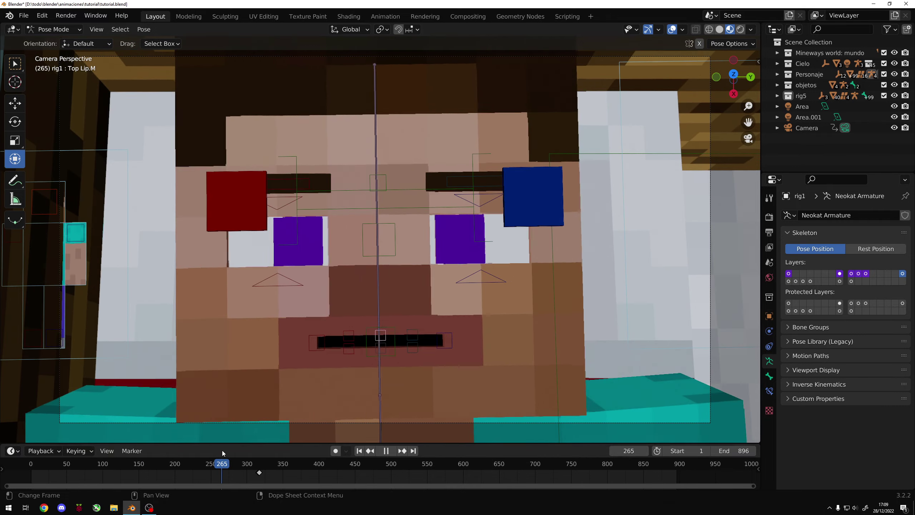
{"action": "mouse_move", "coordinate": [151, 463]}
{"action": "left_mouse_down"}
{"action": "mouse_move", "coordinate": [380, 454]}
{"action": "mouse_move", "coordinate": [101, 472]}
{"action": "left_mouse_up"}
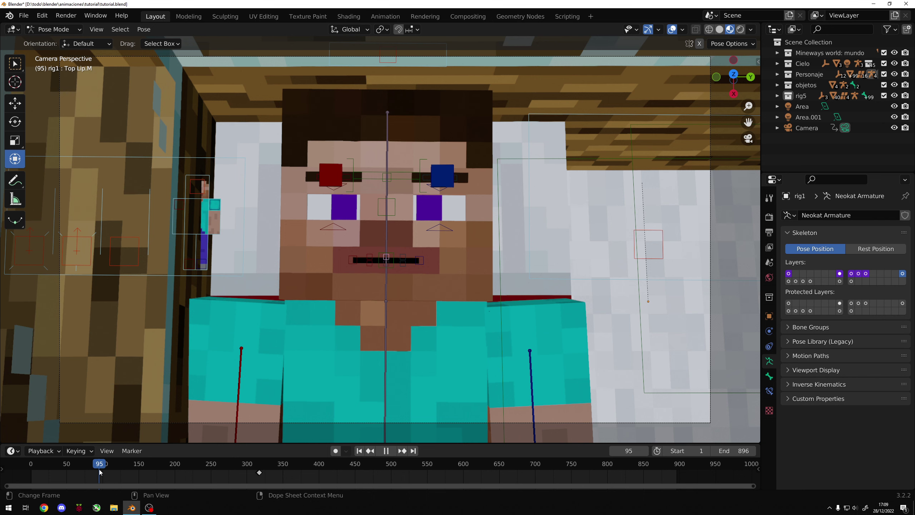
{"action": "key", "text": "space"}
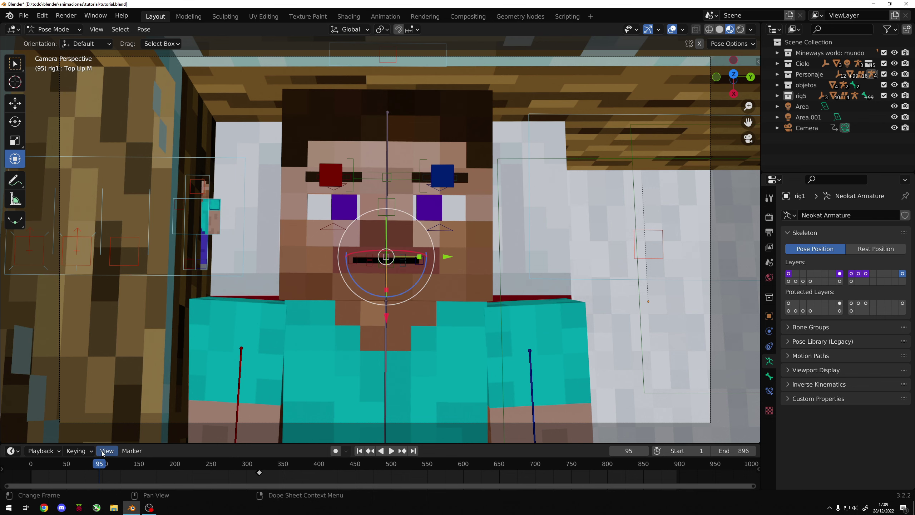
{"action": "left_click_drag", "start_coordinate": [100, 465], "coordinate": [97, 467]}
Leave the camera shot for a free viewport view of Steve in the room.
{"action": "scroll", "coordinate": [419, 257], "scroll_direction": "up", "scroll_amount": 3}
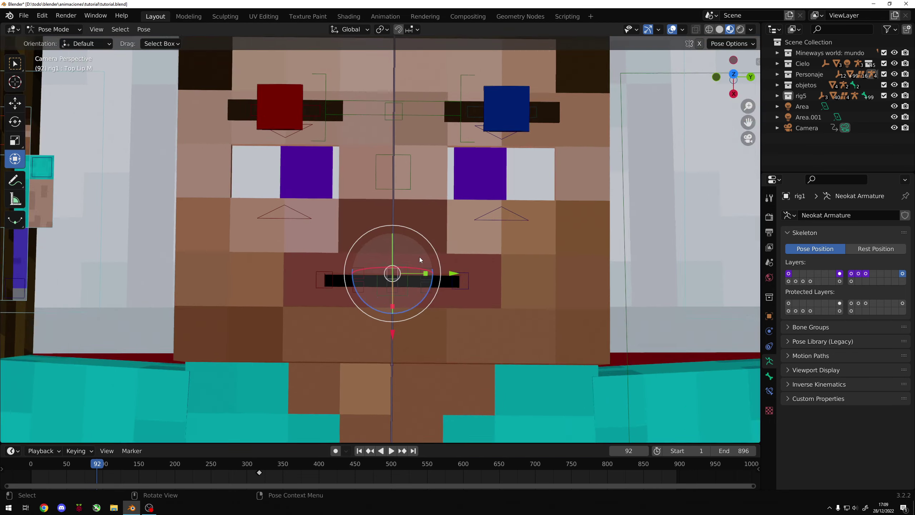
{"action": "scroll", "coordinate": [412, 275], "scroll_direction": "up", "scroll_amount": 2}
{"action": "scroll", "coordinate": [354, 355], "scroll_direction": "down", "scroll_amount": 3}
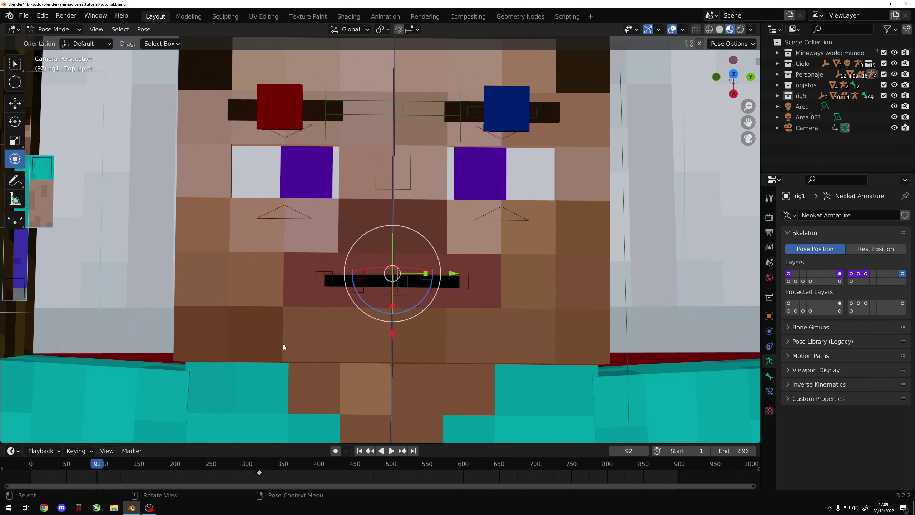
{"action": "key", "text": "KP_0"}
Rewind the animation to frame 1, stop playback and switch to top view.
{"action": "left_click", "coordinate": [95, 467]}
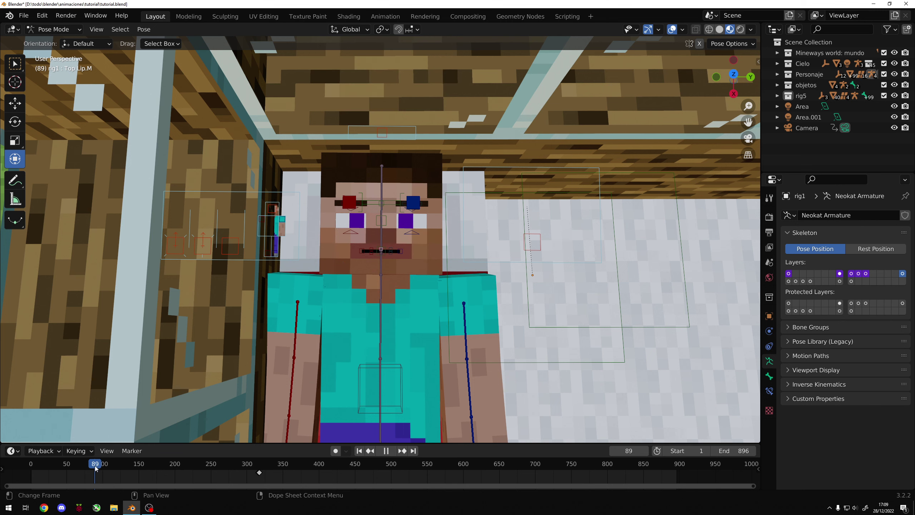
{"action": "left_click_drag", "start_coordinate": [88, 468], "coordinate": [31, 468]}
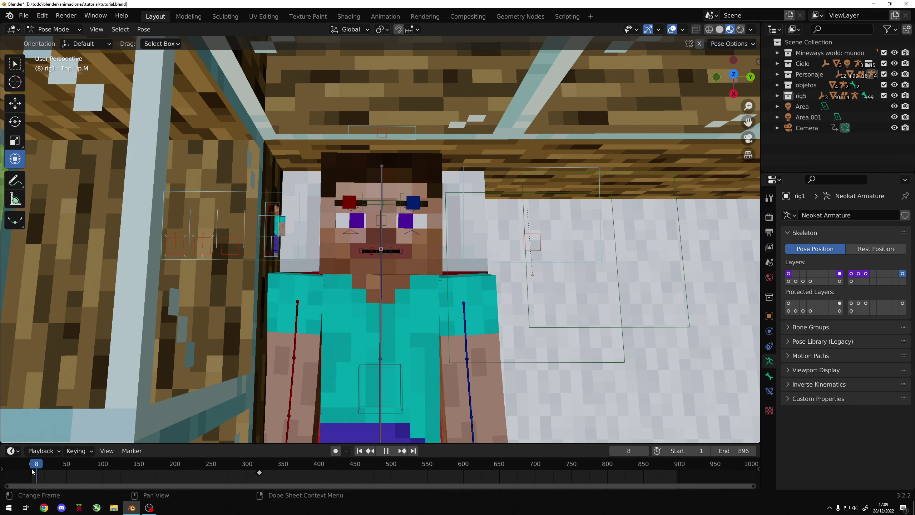
{"action": "key", "text": "space"}
{"action": "key", "text": "KP_7"}
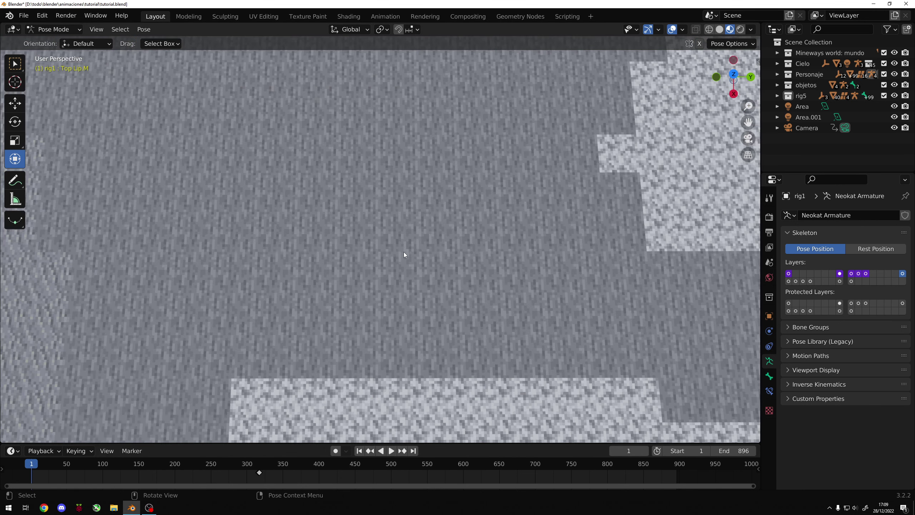
{"action": "scroll", "coordinate": [403, 252], "scroll_direction": "down", "scroll_amount": 3}
{"action": "scroll", "coordinate": [409, 257], "scroll_direction": "up", "scroll_amount": 3}
{"action": "scroll", "coordinate": [409, 257], "scroll_direction": "up", "scroll_amount": 3}
{"action": "scroll", "coordinate": [409, 258], "scroll_direction": "down", "scroll_amount": 3}
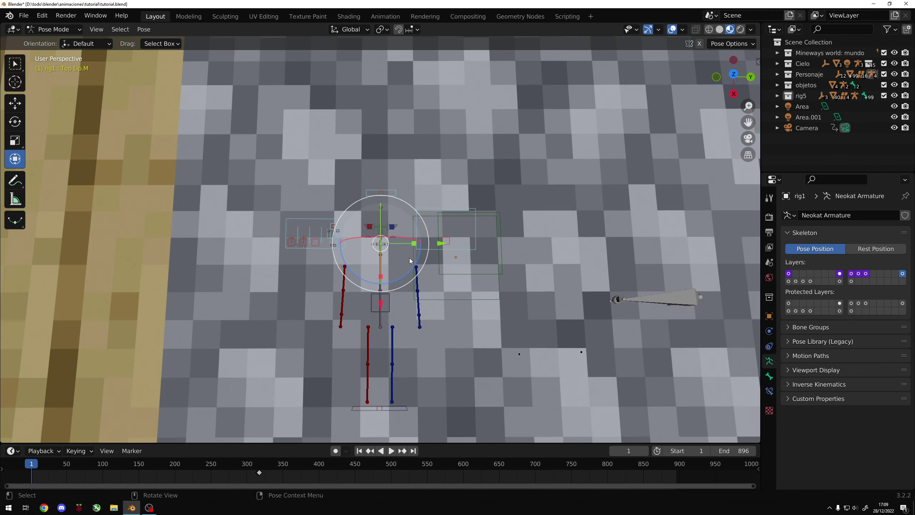
{"action": "scroll", "coordinate": [409, 258], "scroll_direction": "up", "scroll_amount": 3}
{"action": "scroll", "coordinate": [409, 257], "scroll_direction": "down", "scroll_amount": 2}
Walk-navigate the view in close to Steve's face.
{"action": "key", "text": "shift+grave"}
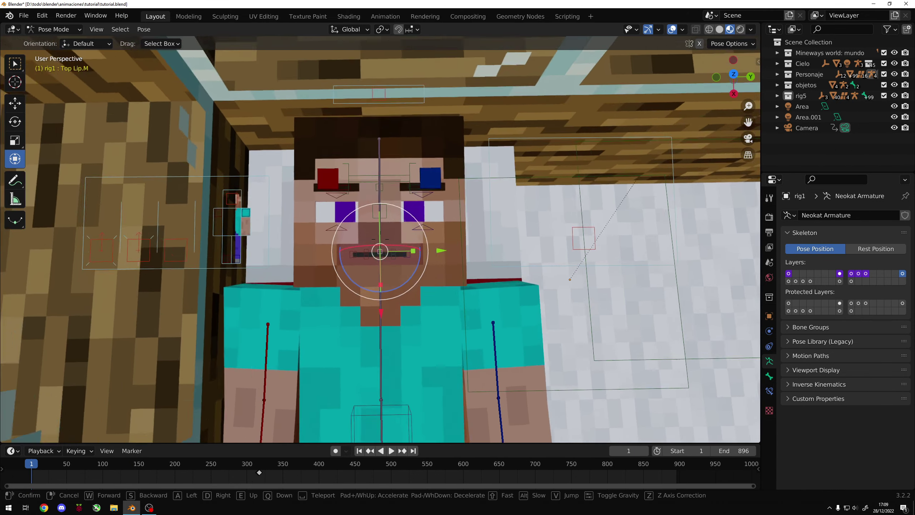
{"action": "key", "text": "w"}
{"action": "key", "text": "s"}
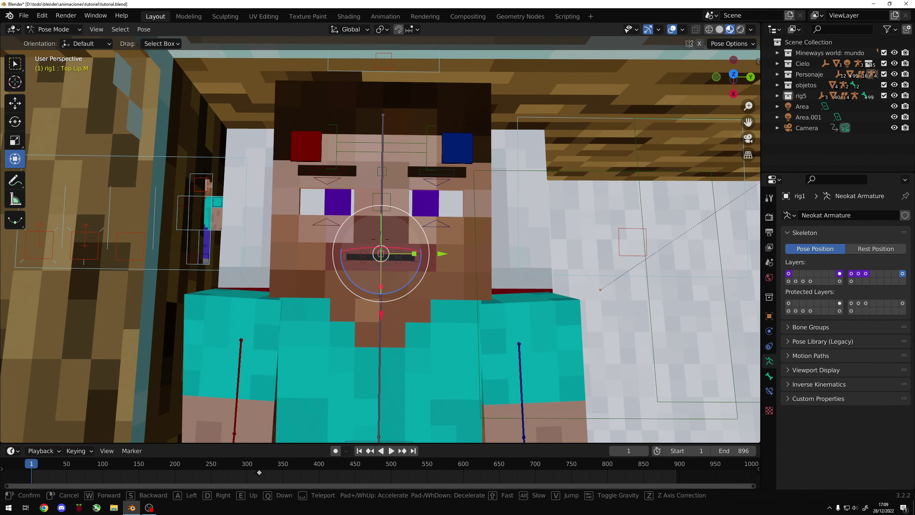
{"action": "left_click", "coordinate": [335, 210]}
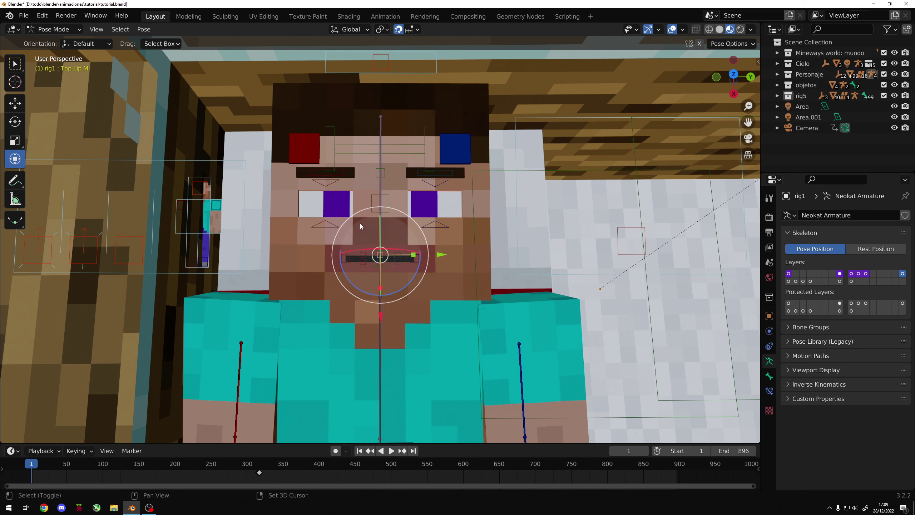
Turn snapping off, then test-move the Lower Eyelid.R bone and cancel, leaving the face neutral.
{"action": "key", "text": "shift+Tab"}
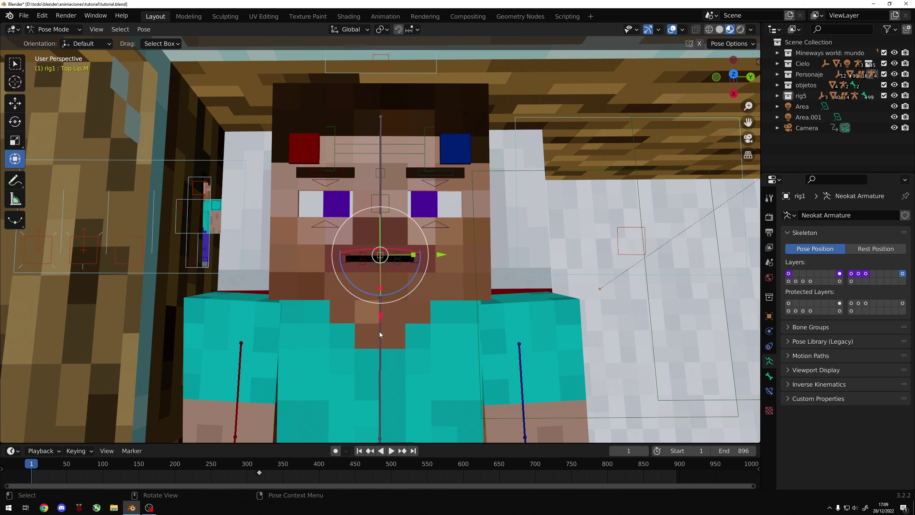
{"action": "key", "text": "ctrl+Tab"}
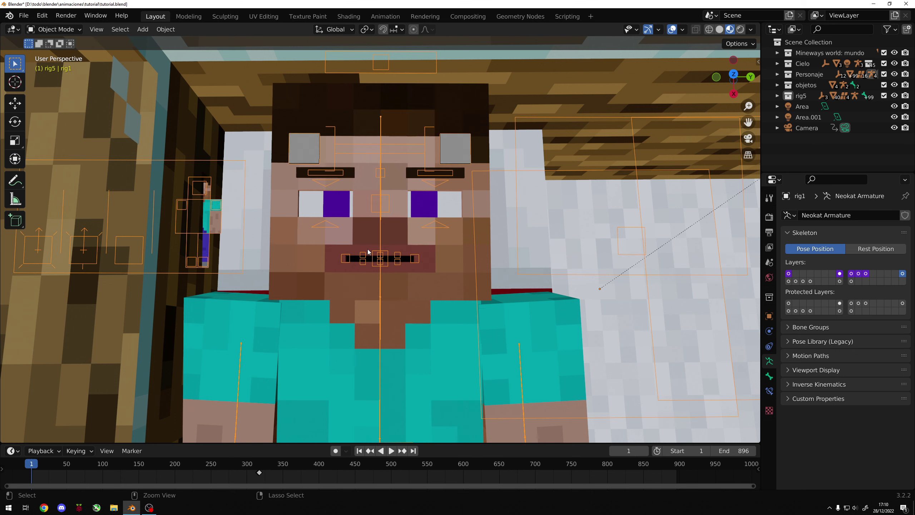
{"action": "key", "text": "ctrl+Tab"}
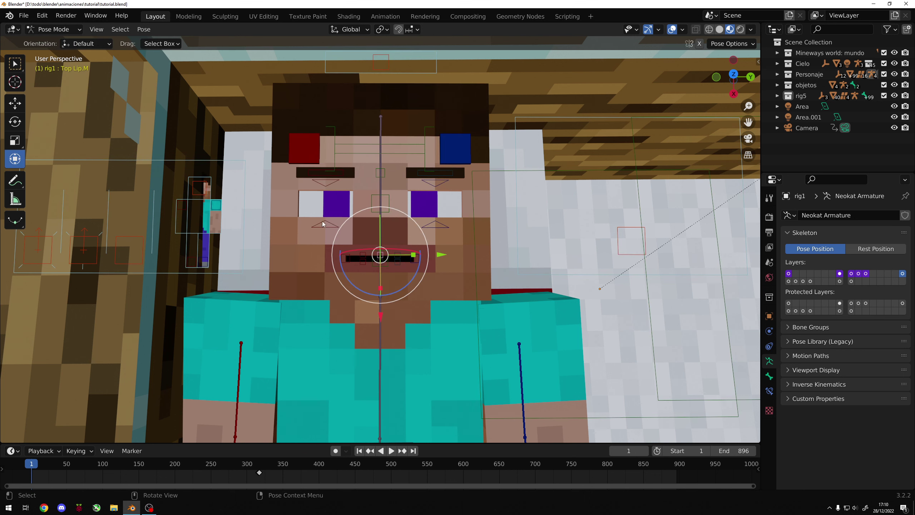
{"action": "left_click", "coordinate": [329, 227]}
{"action": "key", "text": "g"}
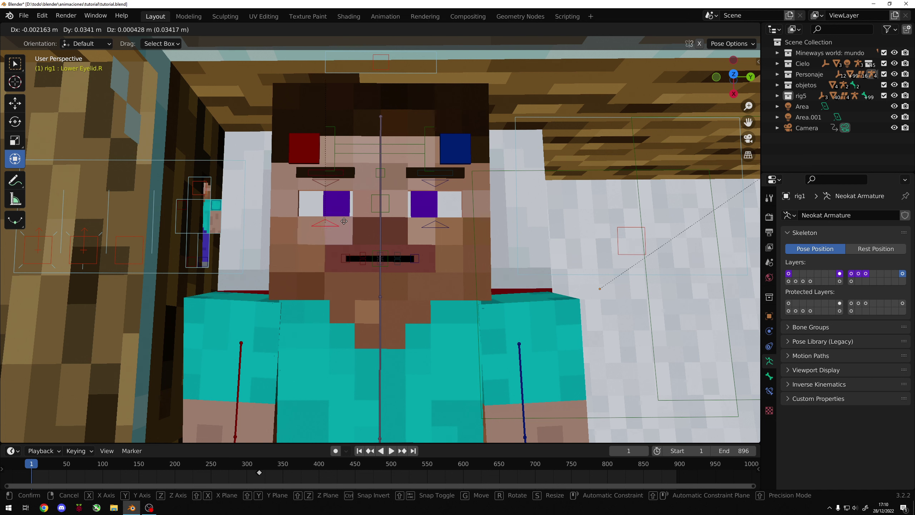
{"action": "key", "text": "Escape"}
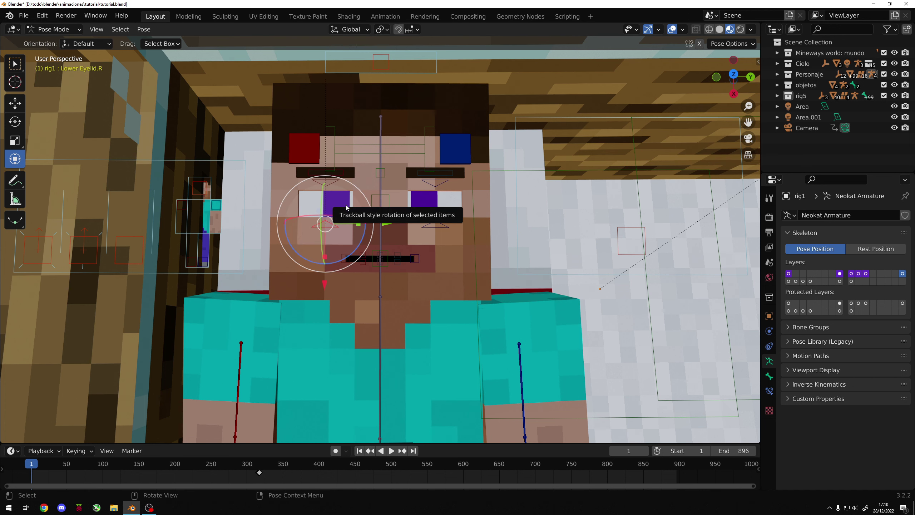
{"action": "left_click", "coordinate": [332, 211]}
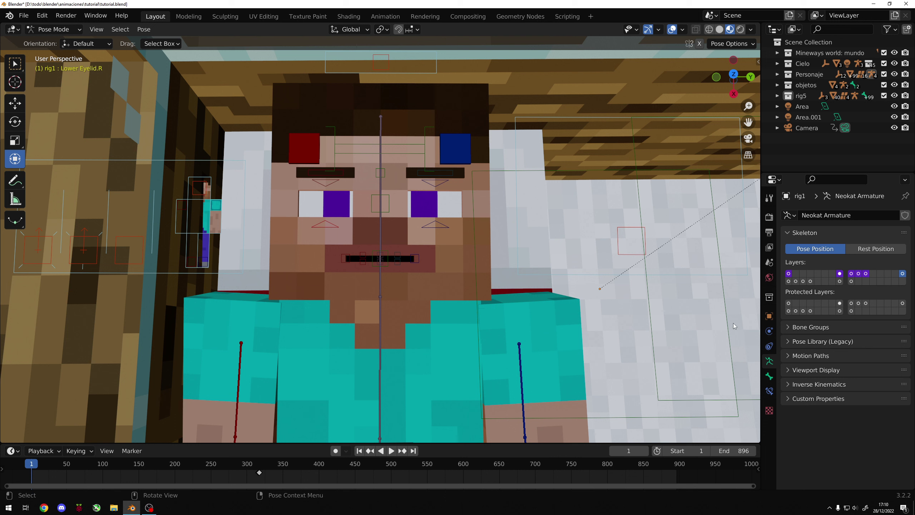
Select the Character Materials mesh and bring up its Pupils material settings.
{"action": "key", "text": "ctrl+Tab"}
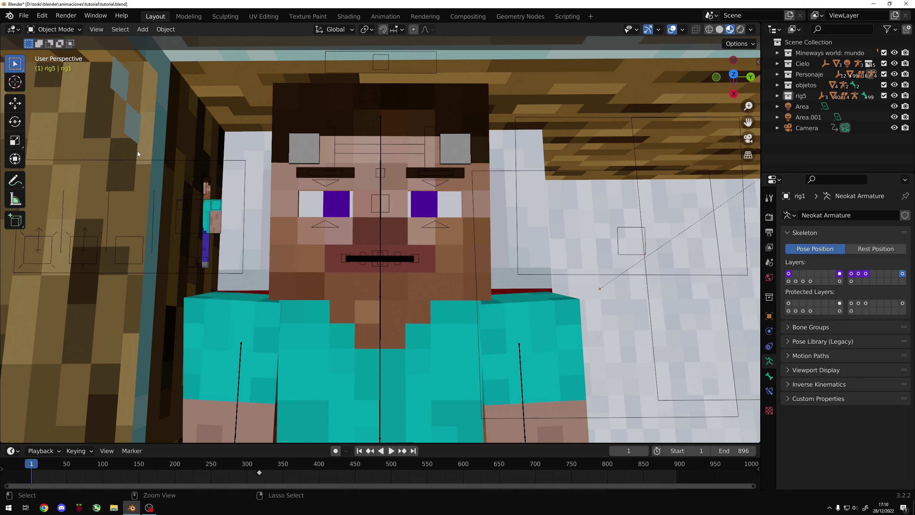
{"action": "left_click", "coordinate": [217, 227]}
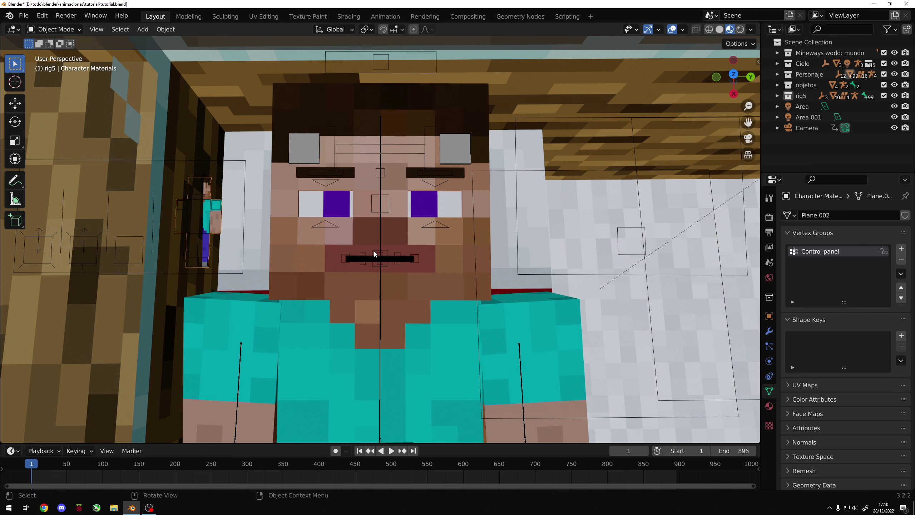
{"action": "left_click", "coordinate": [770, 406]}
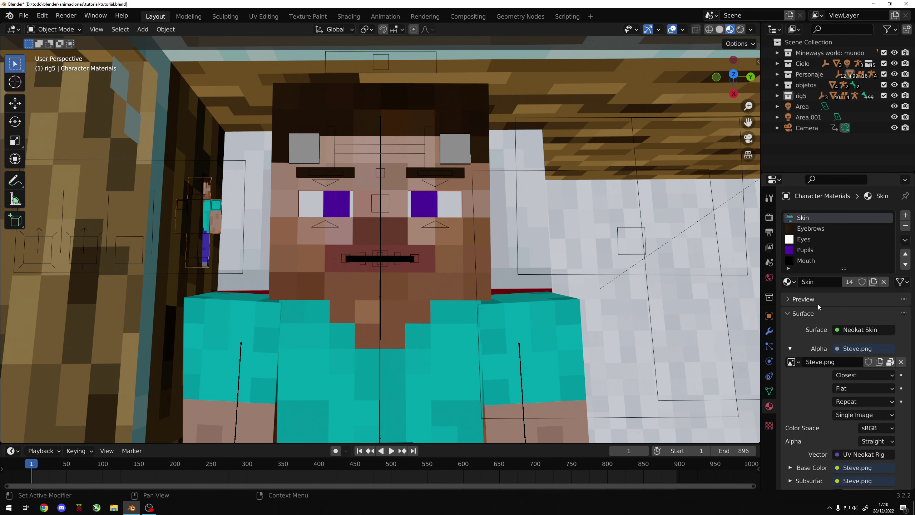
{"action": "left_click", "coordinate": [810, 249]}
{"action": "scroll", "coordinate": [827, 259], "scroll_direction": "down", "scroll_amount": 2}
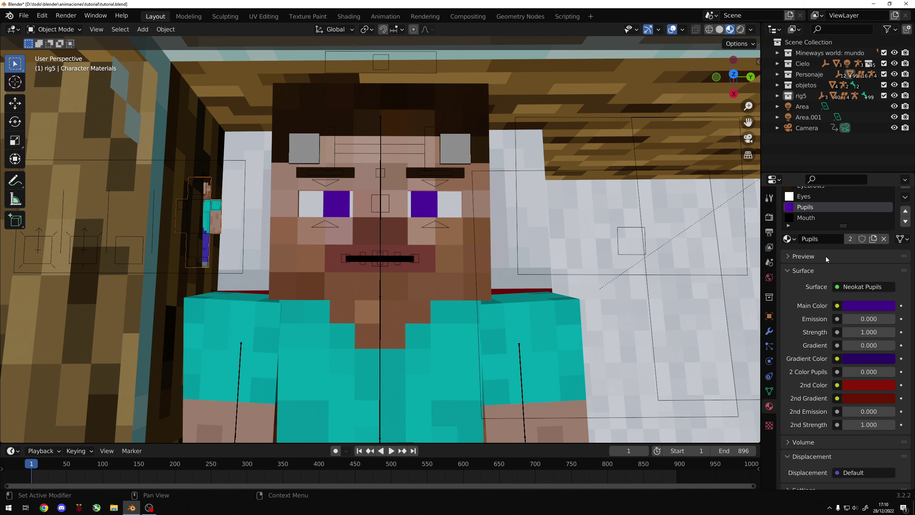
{"action": "scroll", "coordinate": [818, 254], "scroll_direction": "up", "scroll_amount": 2}
{"action": "scroll", "coordinate": [812, 251], "scroll_direction": "down", "scroll_amount": 2}
{"action": "scroll", "coordinate": [832, 237], "scroll_direction": "up", "scroll_amount": 3}
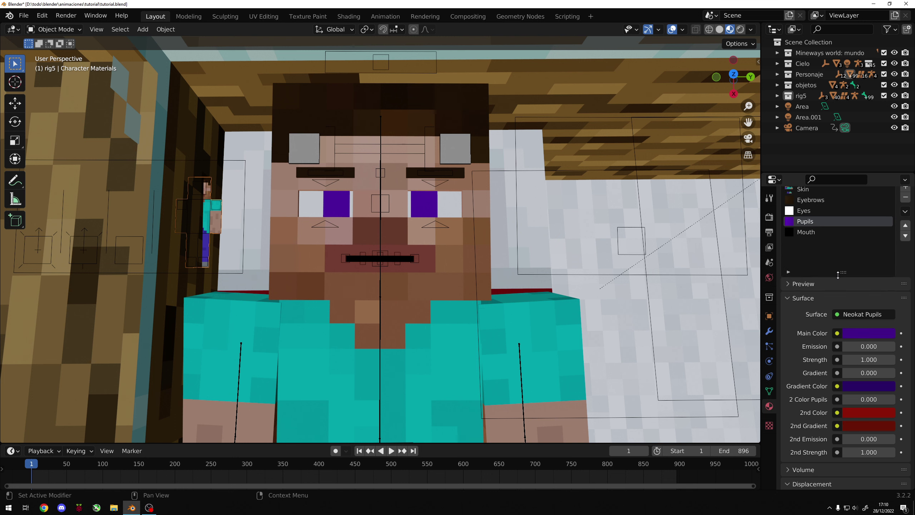
{"action": "scroll", "coordinate": [833, 238], "scroll_direction": "down", "scroll_amount": 3}
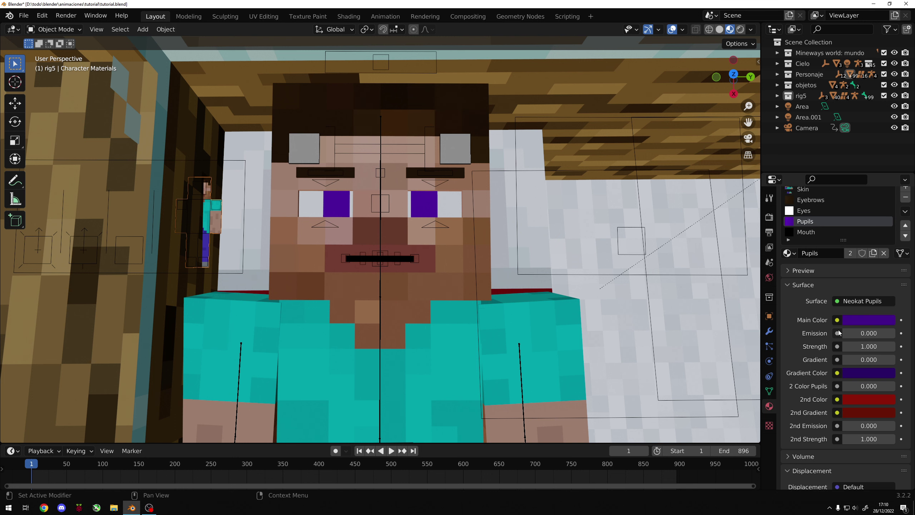
Try a red main colour on the pupils, undo back to purple, and reselect the rig1 armature.
{"action": "left_click", "coordinate": [871, 320]}
{"action": "left_click", "coordinate": [871, 320]}
{"action": "left_click_drag", "start_coordinate": [840, 272], "coordinate": [803, 271]}
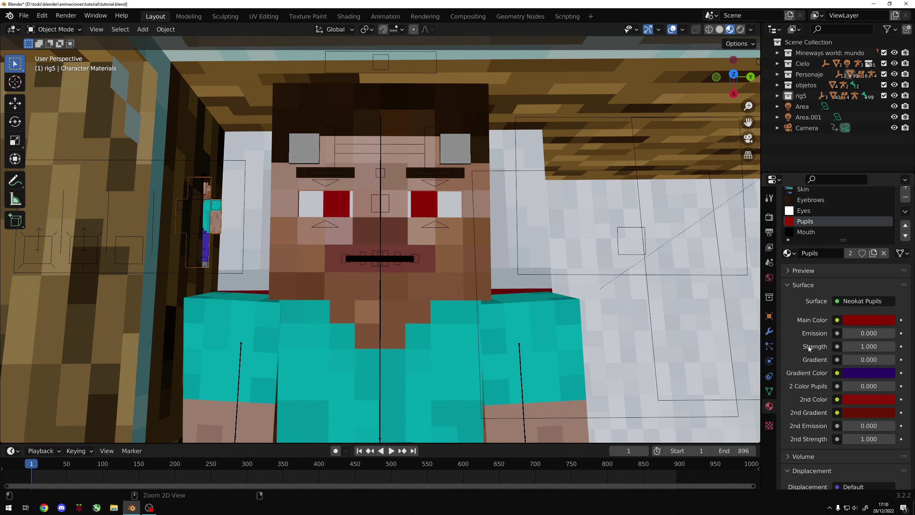
{"action": "key", "text": "ctrl+z"}
{"action": "left_click", "coordinate": [434, 227]}
{"action": "left_click", "coordinate": [433, 227]}
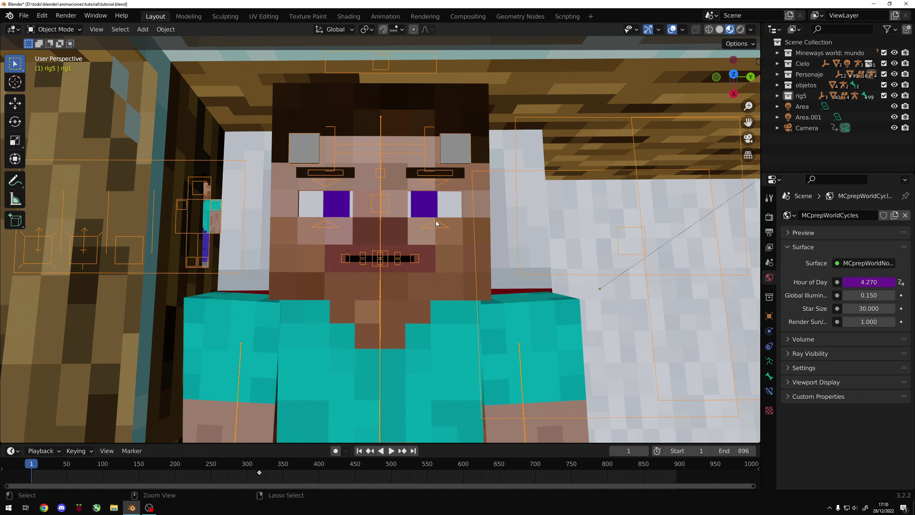
{"action": "key", "text": "ctrl+Tab"}
{"action": "left_click", "coordinate": [435, 225]}
{"action": "key", "text": "g"}
{"action": "left_click", "coordinate": [329, 225]}
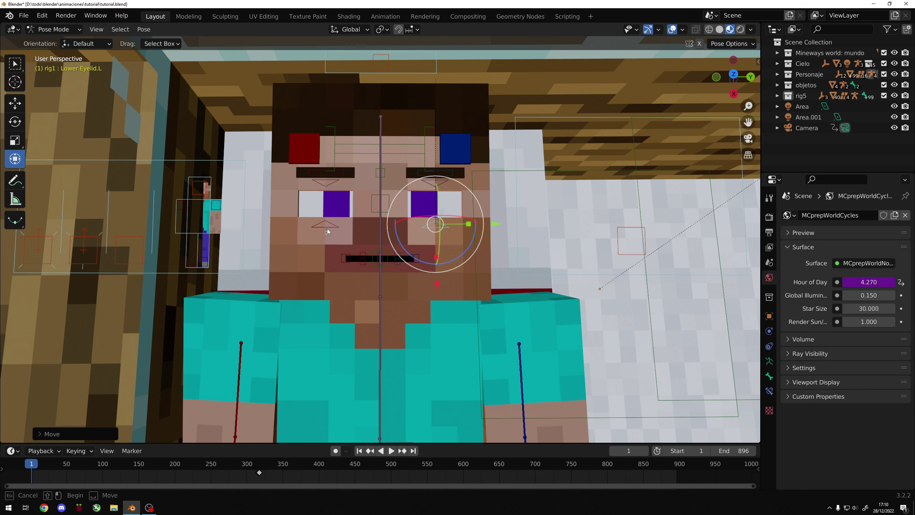
{"action": "left_click", "coordinate": [328, 227], "text": "shift"}
{"action": "left_click", "coordinate": [434, 236]}
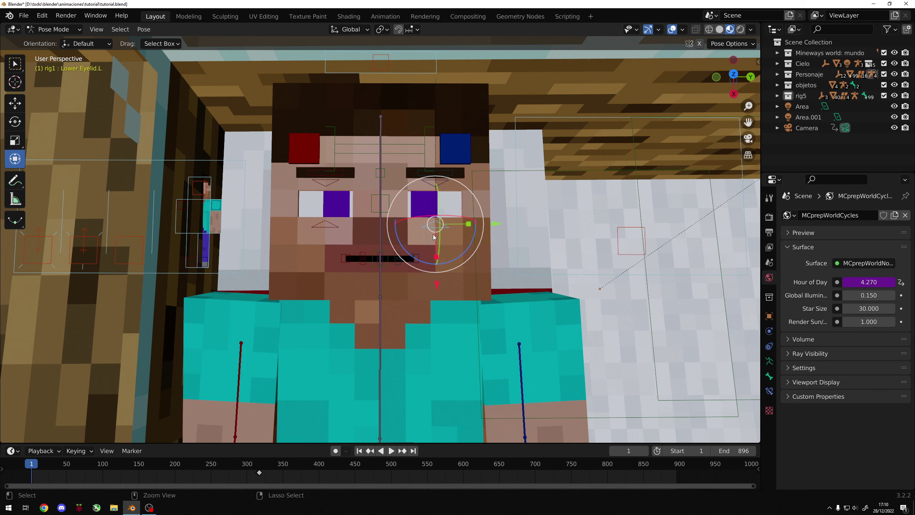
{"action": "left_click", "coordinate": [427, 237], "text": "ctrl"}
{"action": "left_click", "coordinate": [429, 237]}
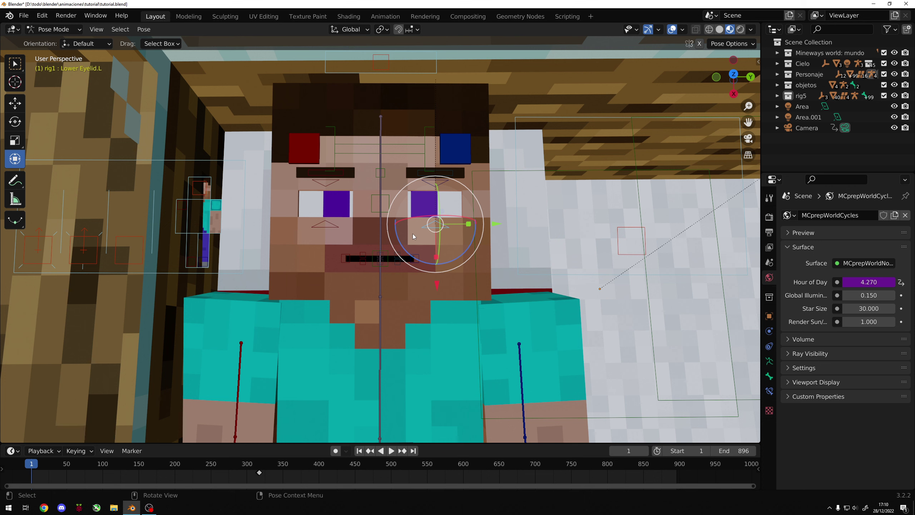
{"action": "key", "text": "ctrl+shift+m"}
{"action": "key", "text": "ctrl+shift+m"}
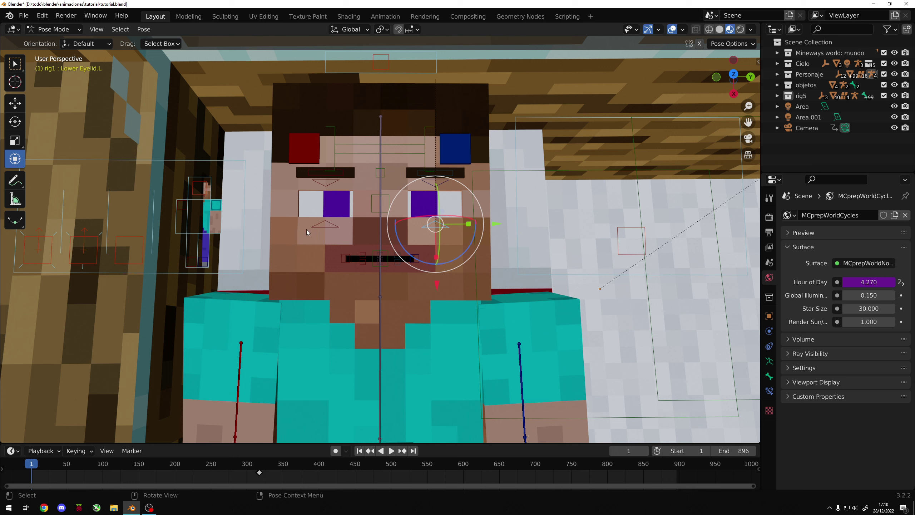
{"action": "left_click", "coordinate": [371, 244]}
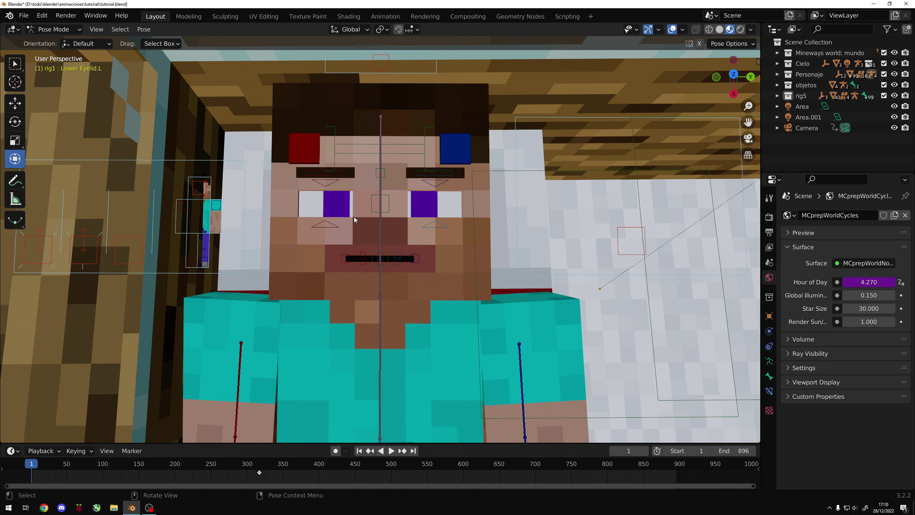
{"action": "left_click", "coordinate": [326, 182]}
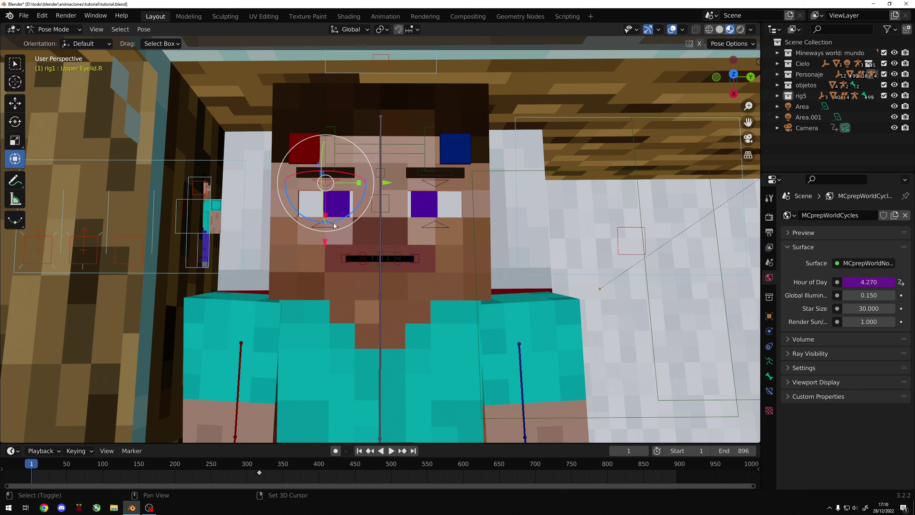
{"action": "key", "text": "g"}
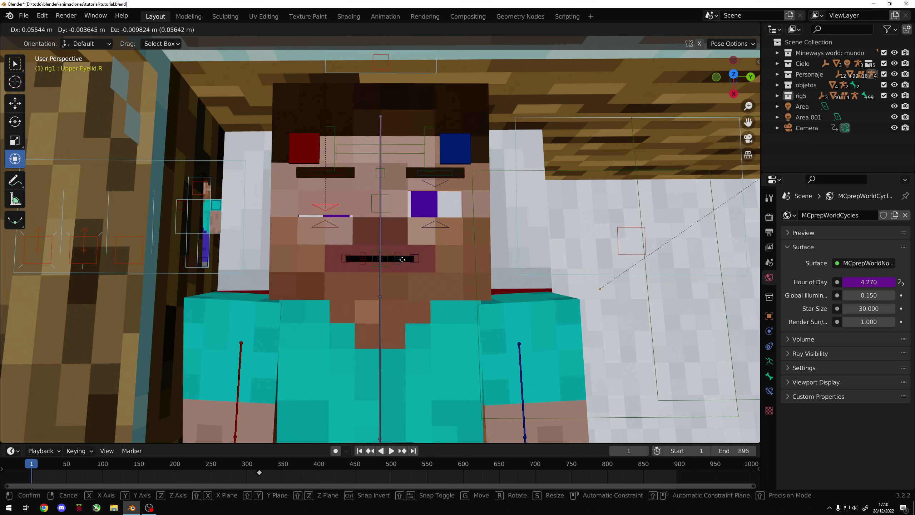
{"action": "left_click", "coordinate": [402, 240]}
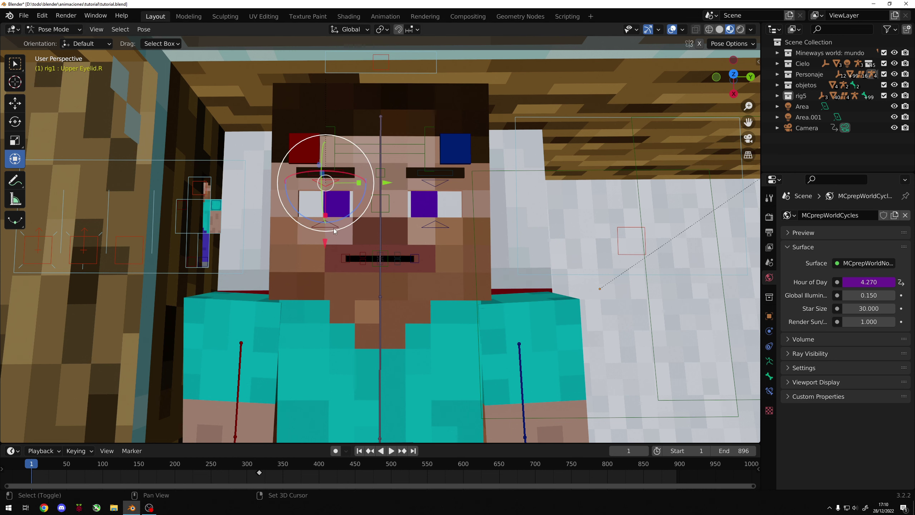
{"action": "left_click", "coordinate": [334, 231]}
{"action": "key", "text": "s"}
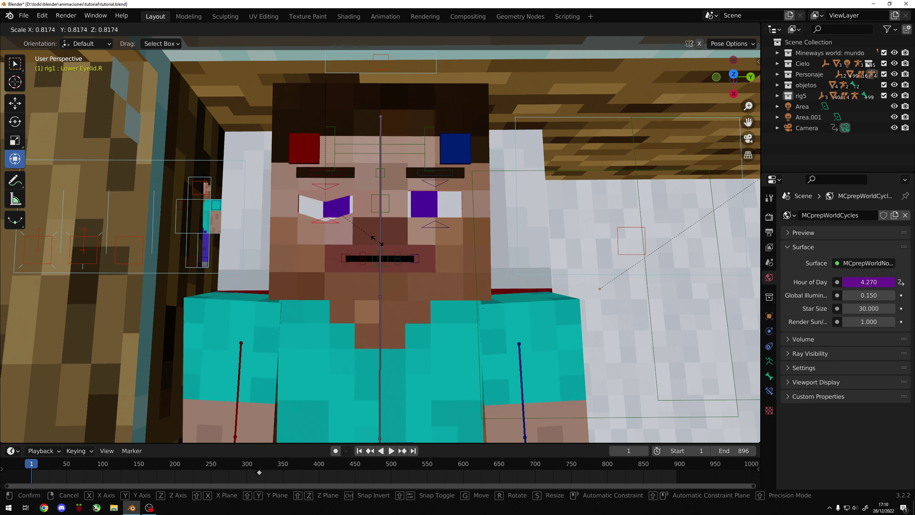
{"action": "key", "text": "Escape"}
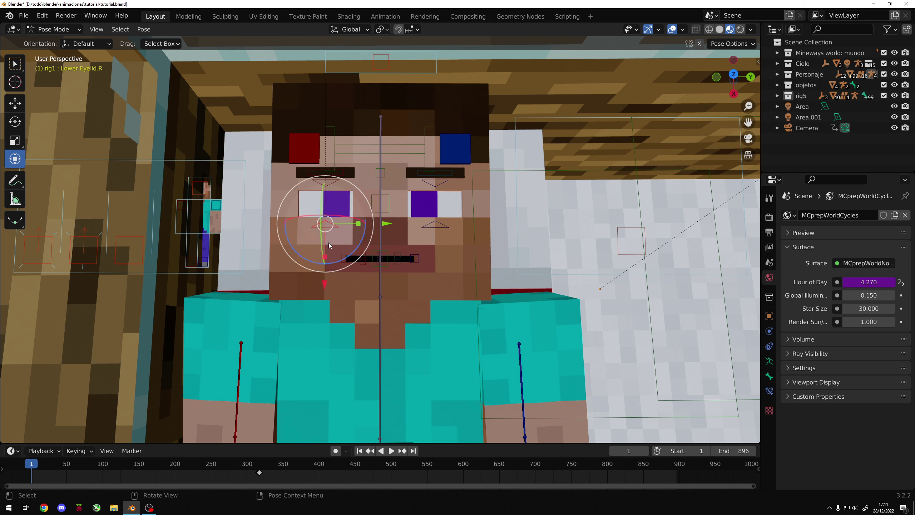
{"action": "left_click_drag", "start_coordinate": [325, 287], "coordinate": [323, 259]}
{"action": "left_click", "coordinate": [327, 183]}
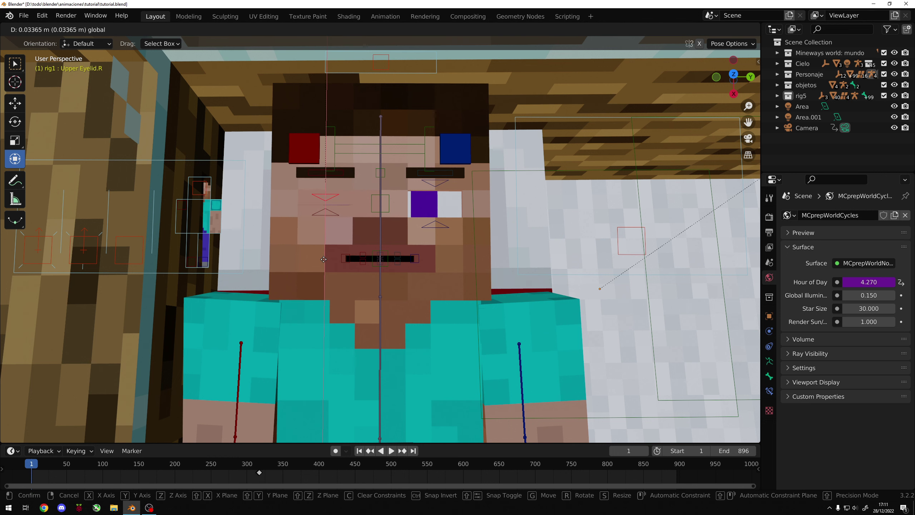
{"action": "left_click", "coordinate": [324, 260]}
{"action": "key", "text": "ctrl+z"}
{"action": "key", "text": "ctrl+z"}
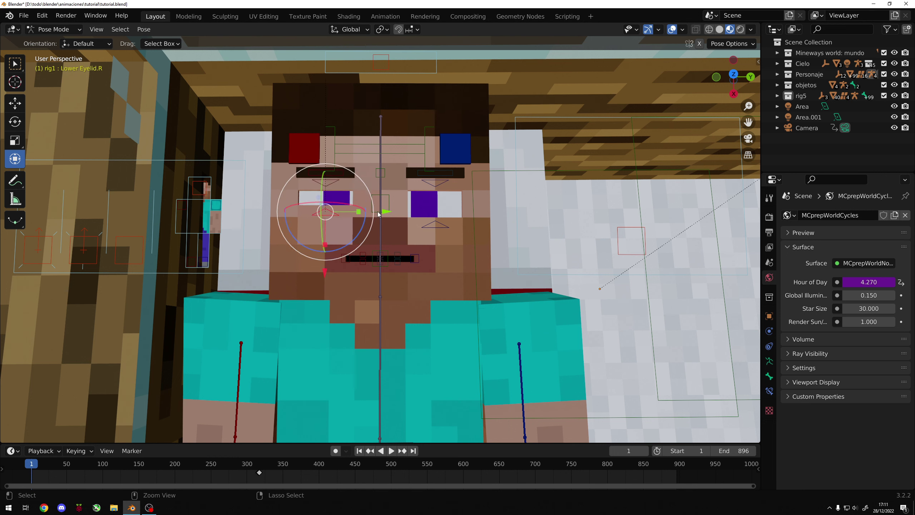
{"action": "key", "text": "ctrl+z"}
Raise both lower eyelids over the eyes and step back to frame 1.
{"action": "left_click", "coordinate": [428, 225], "text": "shift"}
{"action": "left_click_drag", "start_coordinate": [381, 289], "coordinate": [381, 271]}
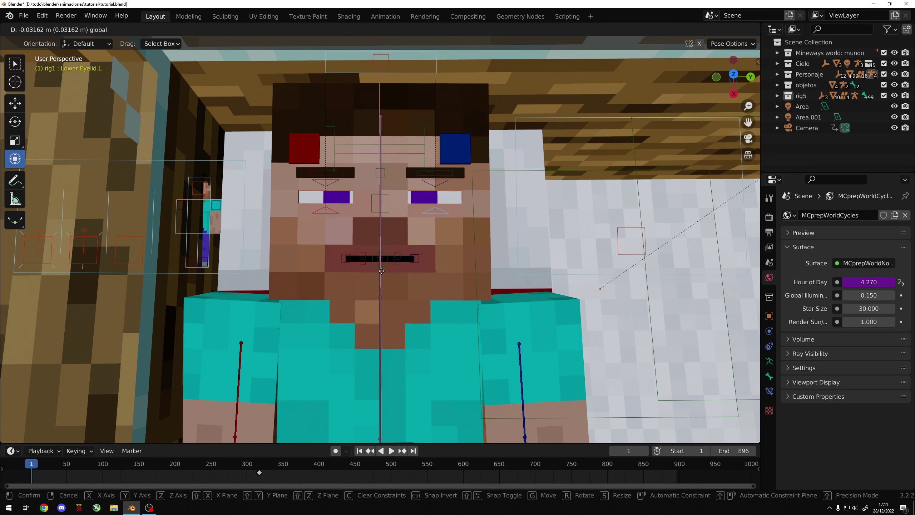
{"action": "left_click", "coordinate": [381, 271]}
{"action": "key", "text": "Left"}
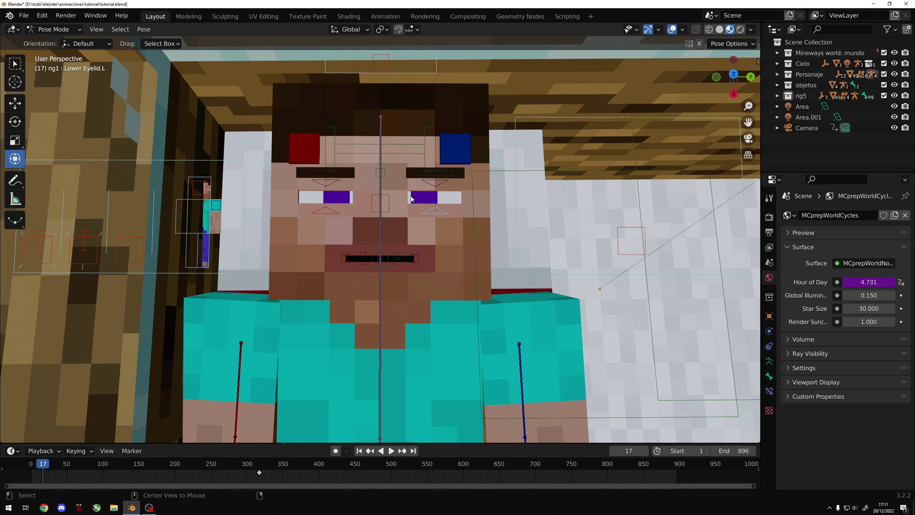
Fly the view closer to Steve's face and nudge the lower eyelids up slightly.
{"action": "key", "text": "shift+grave"}
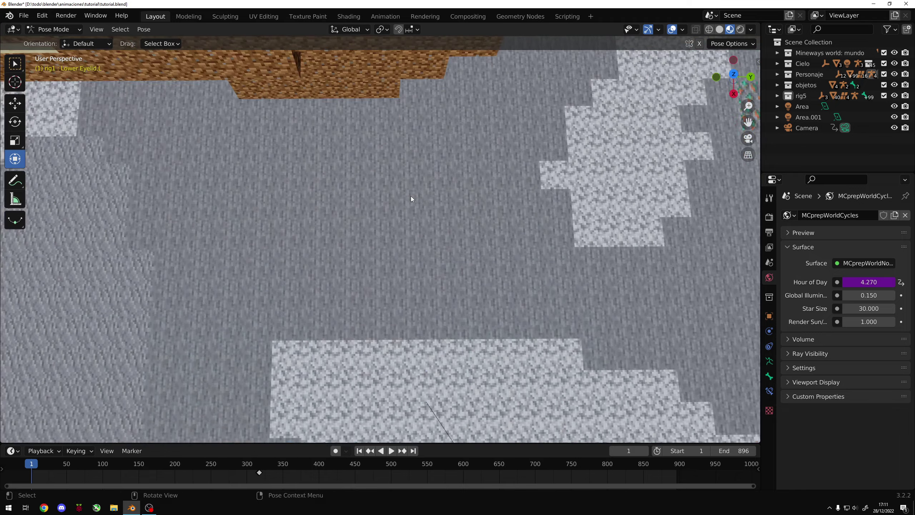
{"action": "key", "text": "w"}
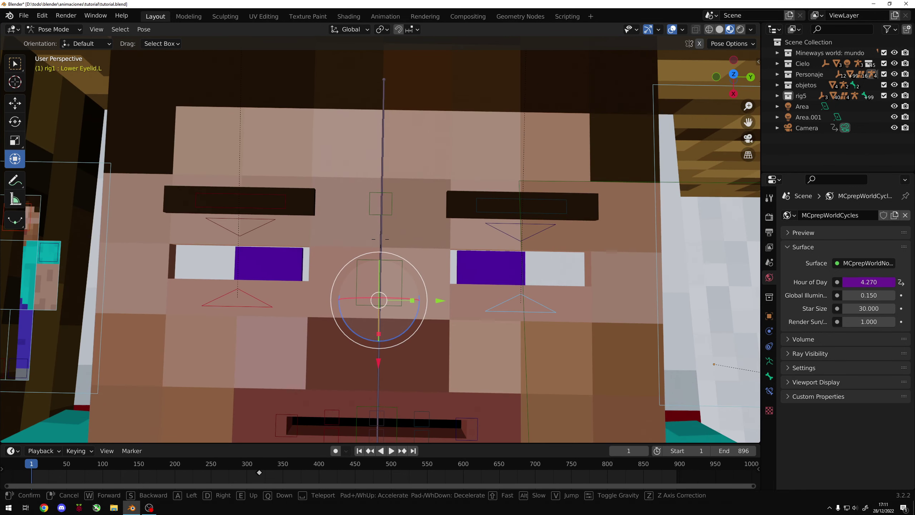
{"action": "left_click", "coordinate": [380, 237]}
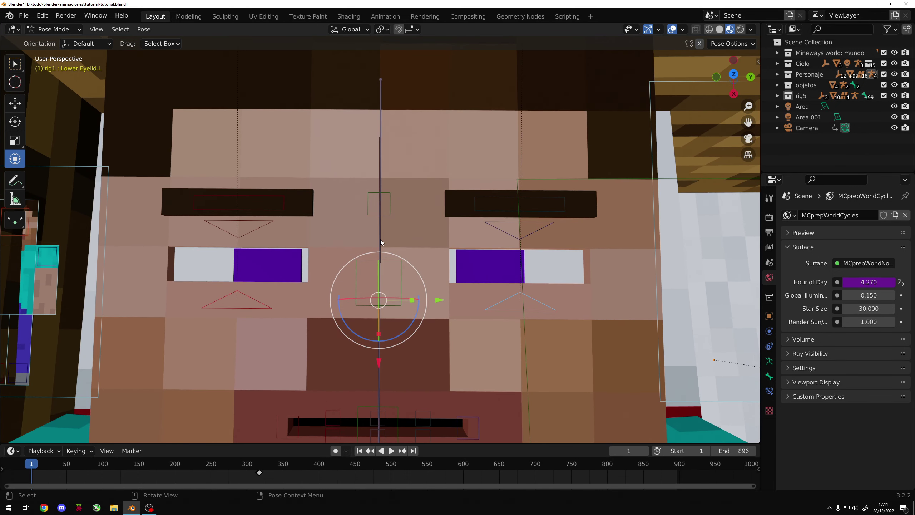
{"action": "key", "text": "g"}
{"action": "key", "text": "Escape"}
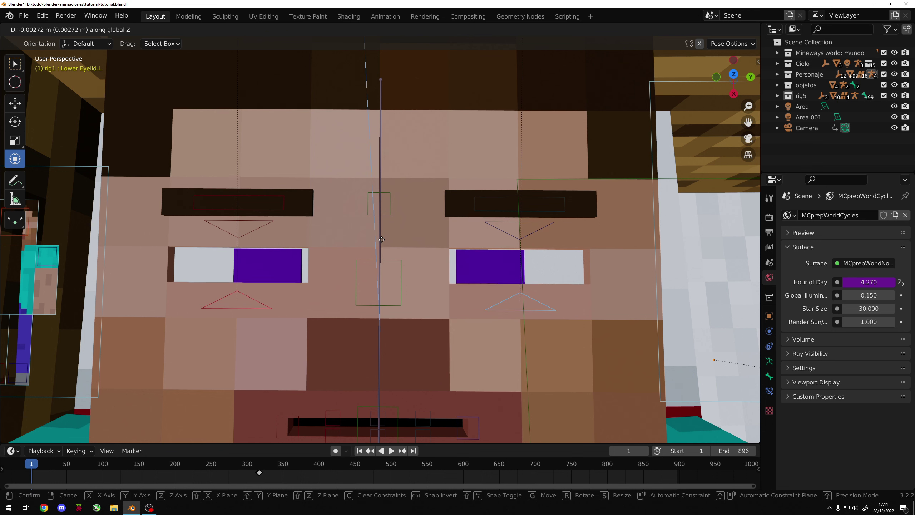
{"action": "left_click_drag", "start_coordinate": [379, 362], "coordinate": [378, 357]}
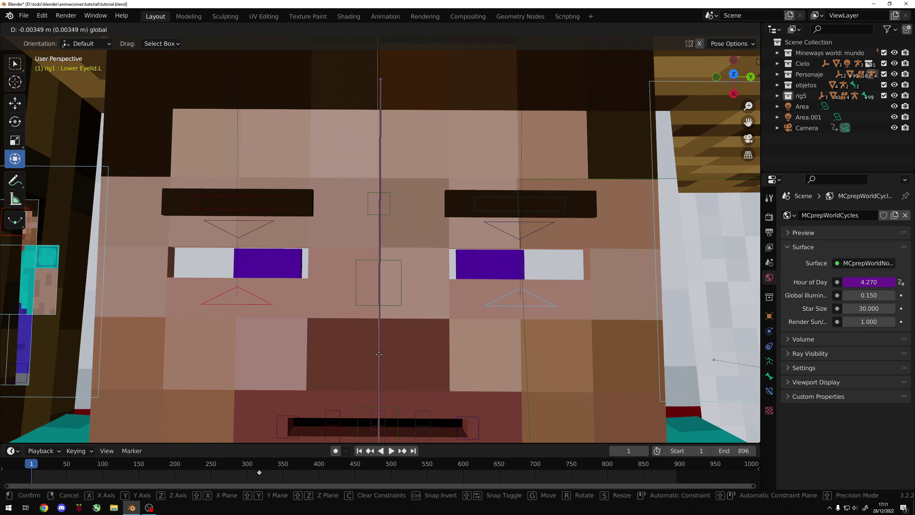
Lower both upper eyelids over the eyes and key eyelid Location & Rotation on frame 1.
{"action": "left_click", "coordinate": [493, 239]}
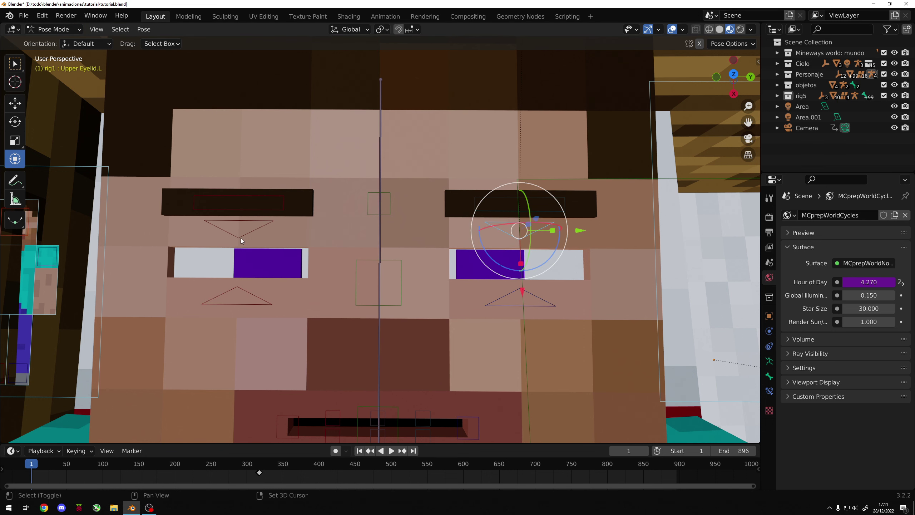
{"action": "left_click_drag", "start_coordinate": [378, 290], "coordinate": [377, 325]}
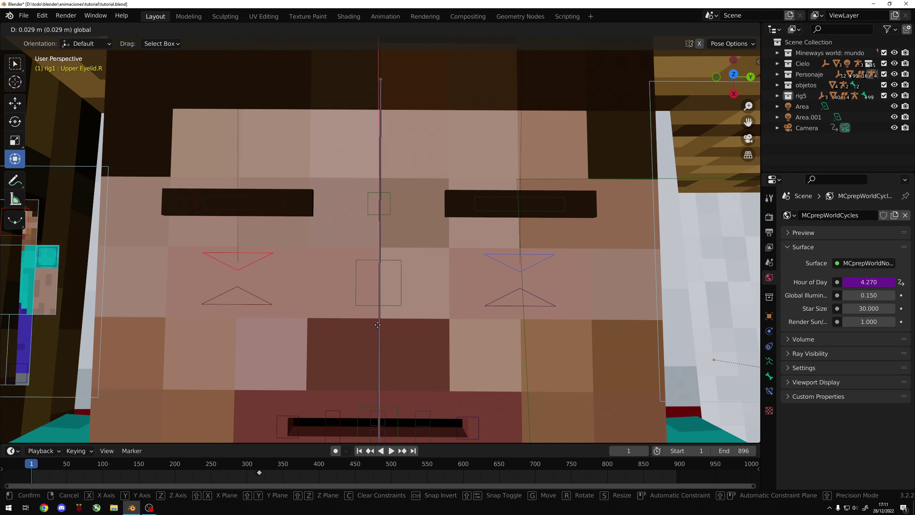
{"action": "left_click", "coordinate": [503, 297], "text": "shift"}
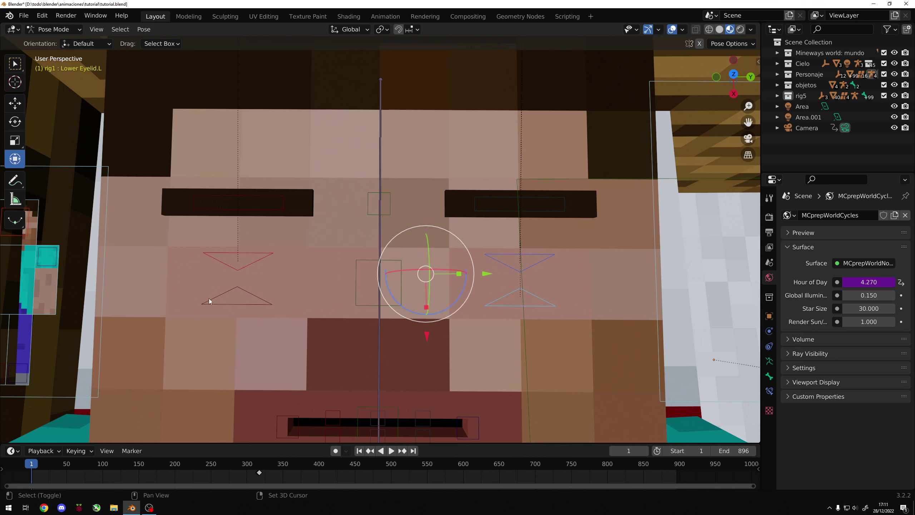
{"action": "key", "text": "q"}
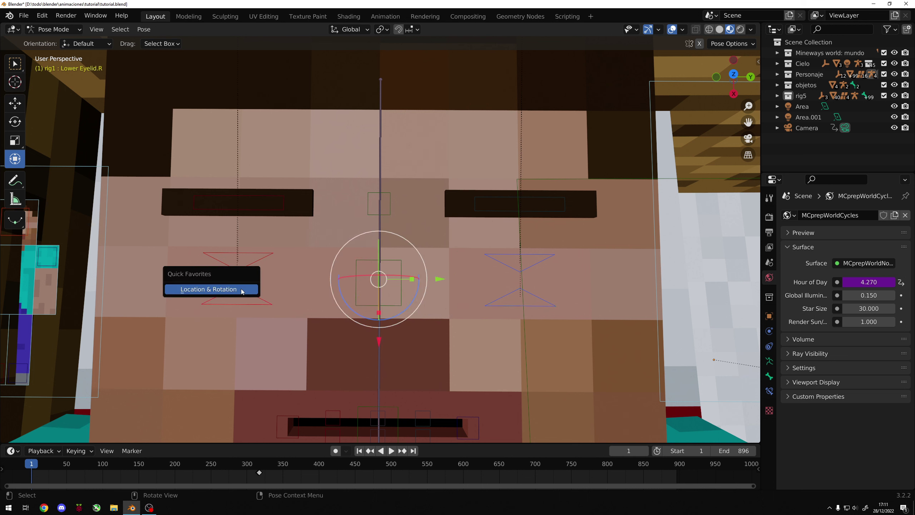
{"action": "left_click", "coordinate": [242, 291]}
{"action": "left_click", "coordinate": [281, 289]}
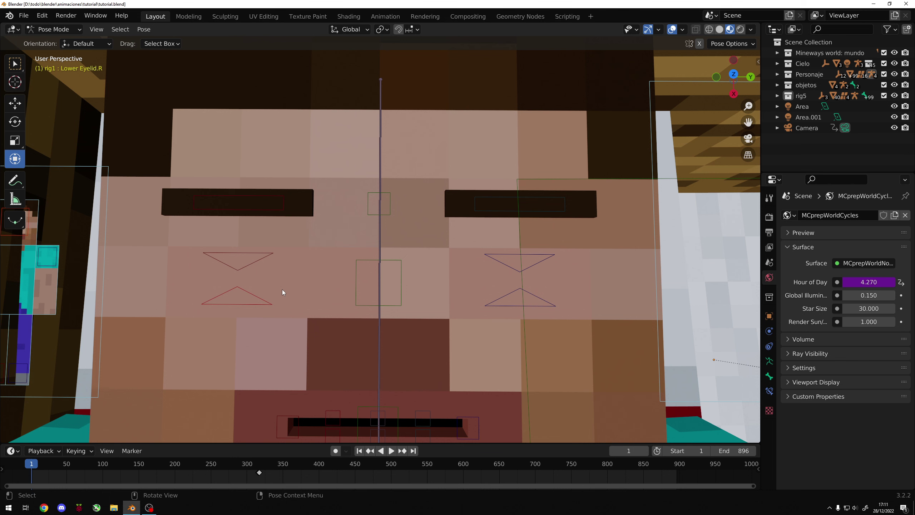
Select an eyelid bone, then Eyebrow.R and Eyebrow.L.
{"action": "left_click", "coordinate": [240, 262]}
{"action": "left_click", "coordinate": [245, 303]}
{"action": "left_click", "coordinate": [248, 201]}
{"action": "left_click", "coordinate": [509, 211], "text": "shift"}
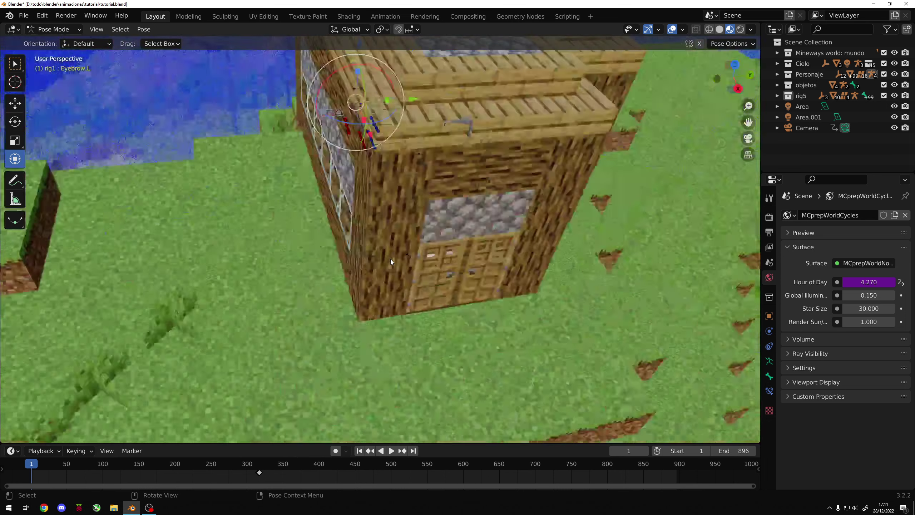
Play Steve's animation and stop at frame 260 with his face in the camera shot.
{"action": "key", "text": "space"}
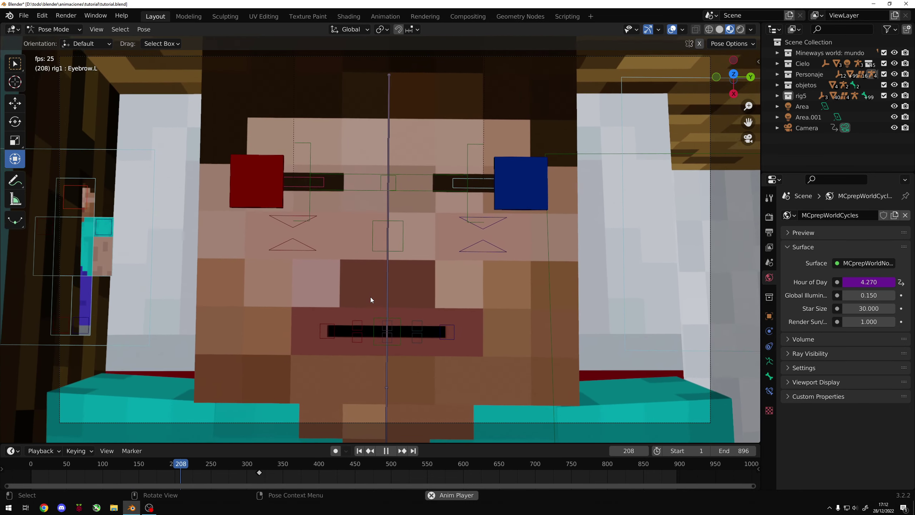
{"action": "key", "text": "space"}
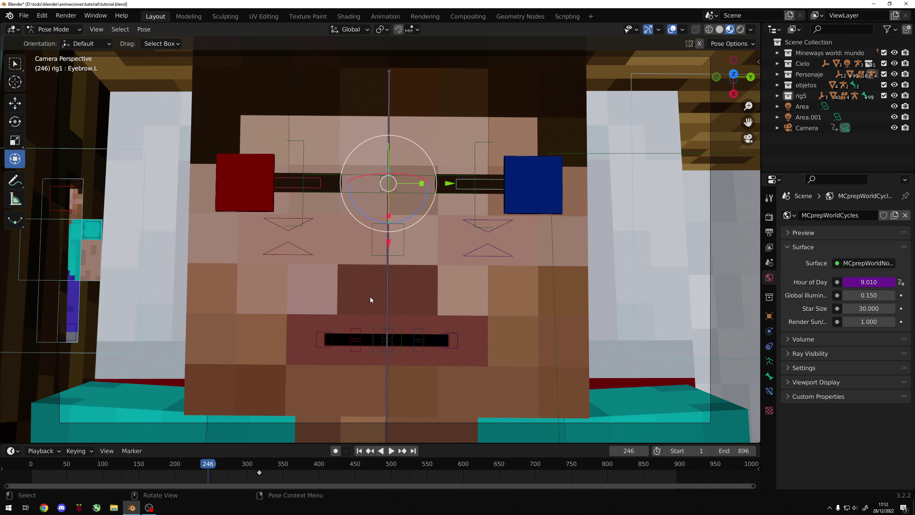
{"action": "key", "text": "space"}
{"action": "key", "text": "space"}
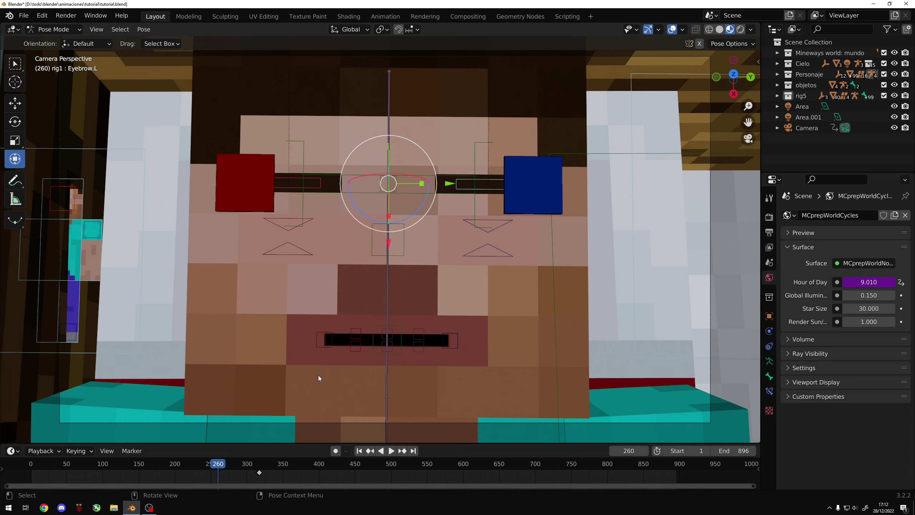
Key Lower Eyelid.R location and rotation at frame 250.
{"action": "left_click", "coordinate": [301, 250]}
{"action": "left_click_drag", "start_coordinate": [216, 465], "coordinate": [211, 464]}
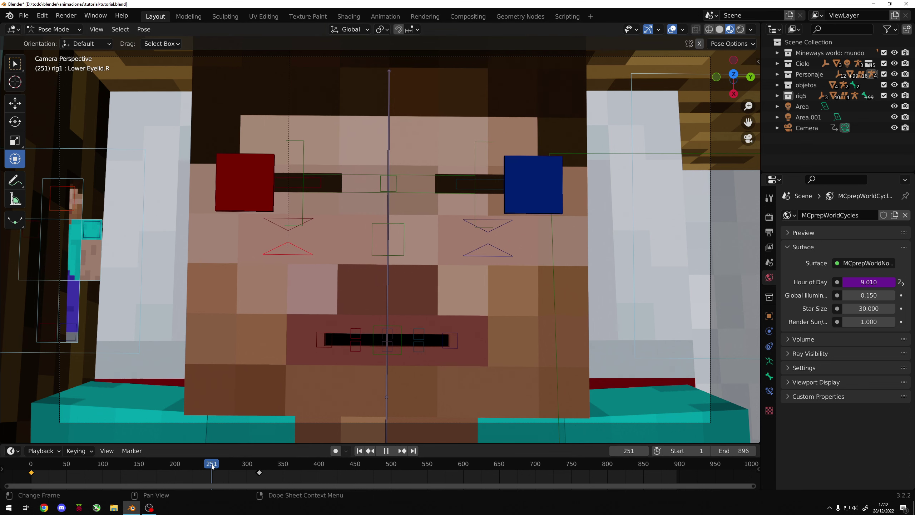
{"action": "key", "text": "q"}
{"action": "left_click", "coordinate": [294, 331]}
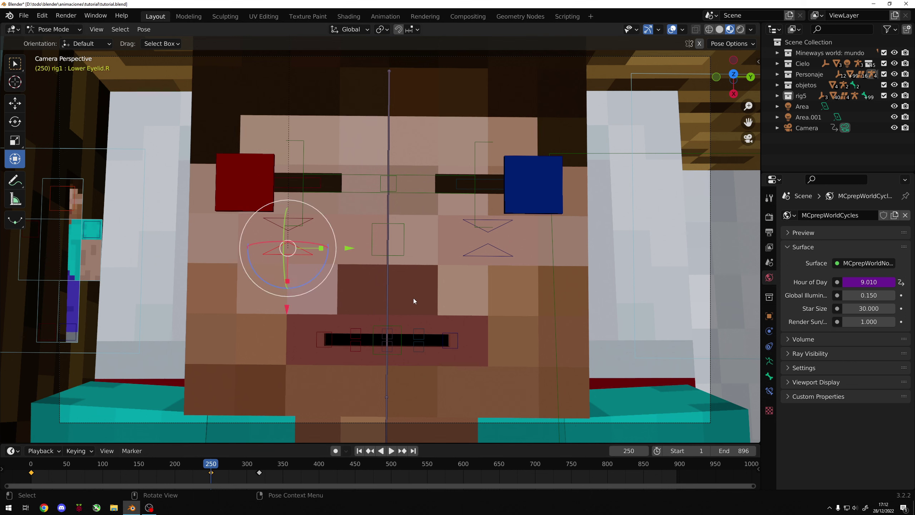
Key the upper eyelids at frame 250 and save the blend file.
{"action": "left_click", "coordinate": [490, 227]}
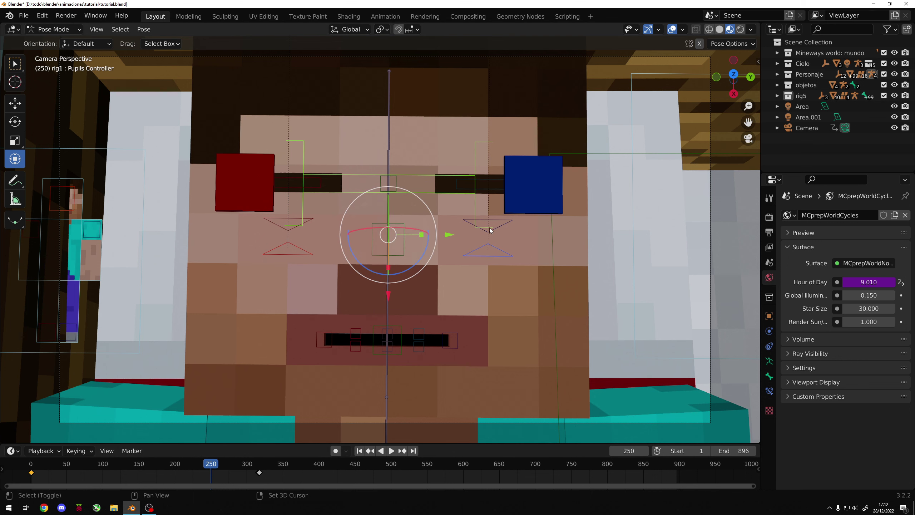
{"action": "left_click", "coordinate": [486, 232]}
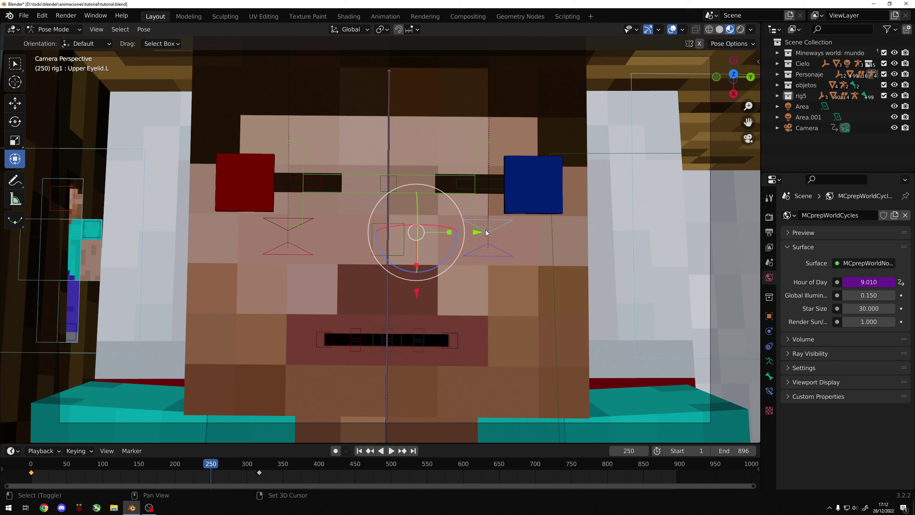
{"action": "left_click", "coordinate": [292, 230]}
{"action": "key", "text": "q"}
{"action": "left_click", "coordinate": [292, 230]}
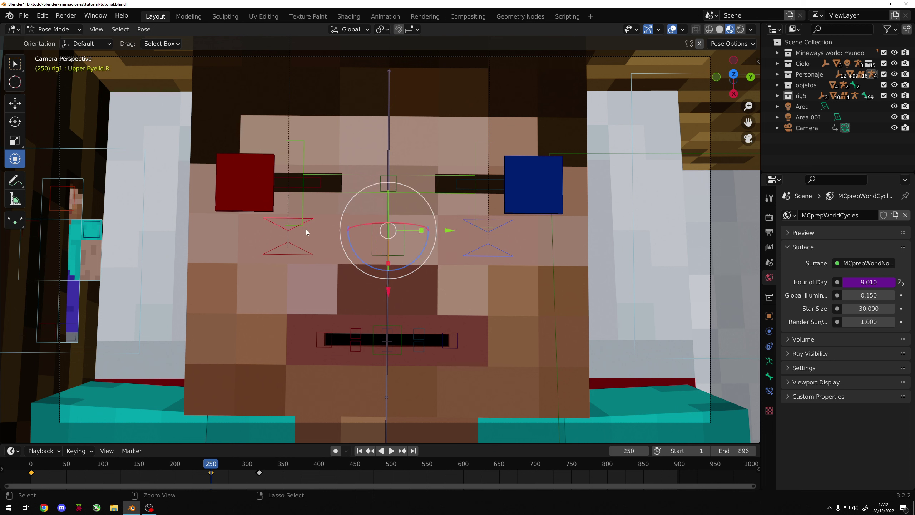
{"action": "key", "text": "ctrl+s"}
Select the pupils controller and lower eyelids, play the blink, and return to frame 260.
{"action": "left_click", "coordinate": [304, 216]}
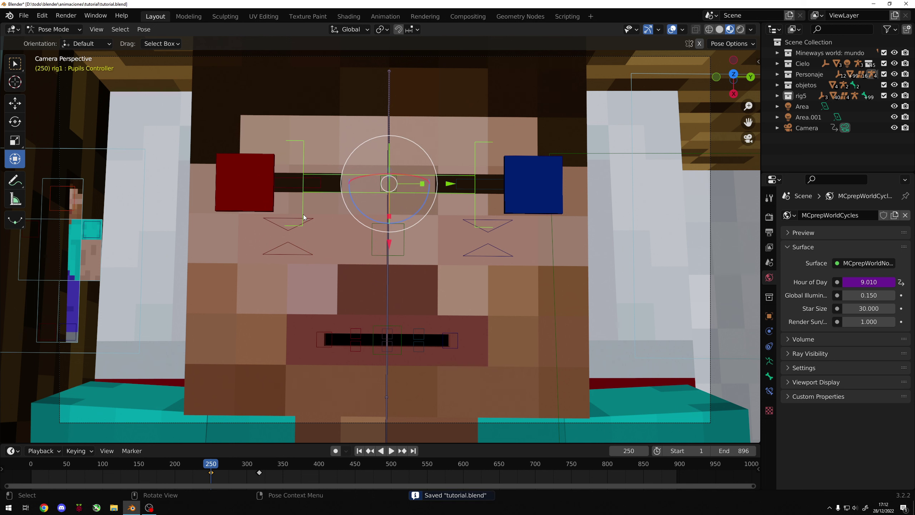
{"action": "left_click", "coordinate": [282, 253]}
{"action": "left_click", "coordinate": [474, 246]}
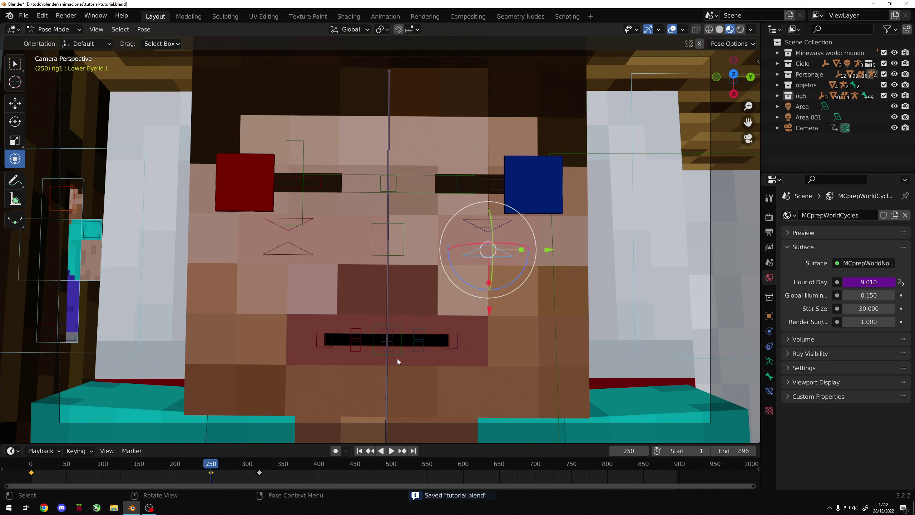
{"action": "key", "text": "space"}
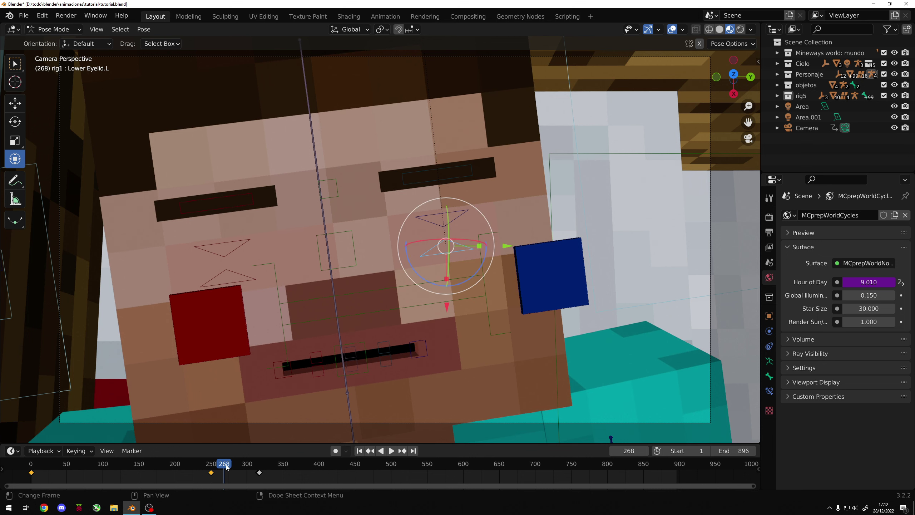
{"action": "left_click", "coordinate": [222, 467]}
{"action": "left_click_drag", "start_coordinate": [221, 468], "coordinate": [219, 468]}
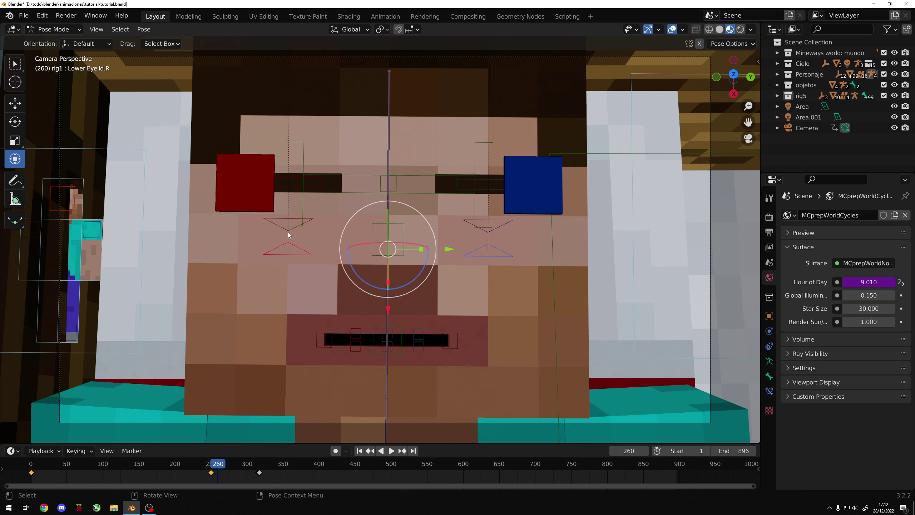
Move both lower eyelid bones down.
{"action": "left_click_drag", "start_coordinate": [298, 226], "coordinate": [291, 251]}
{"action": "left_click", "coordinate": [508, 254], "text": "shift"}
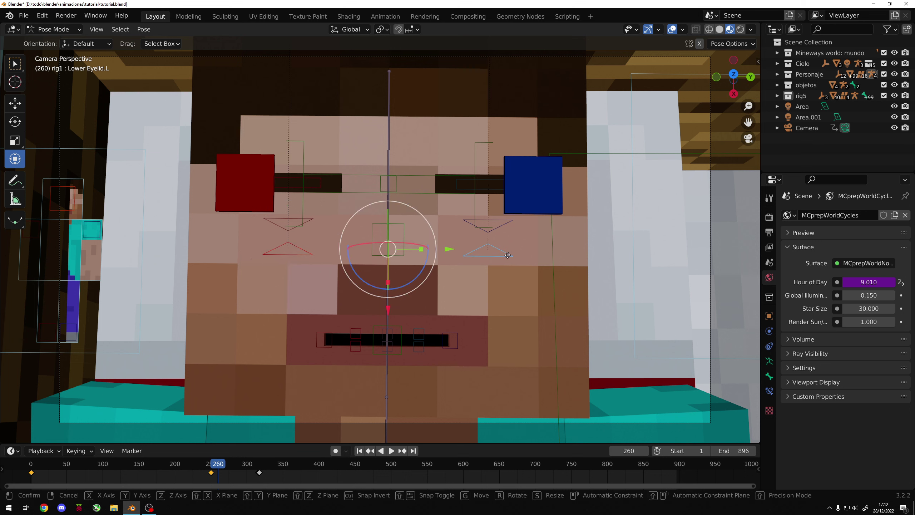
{"action": "key", "text": "g"}
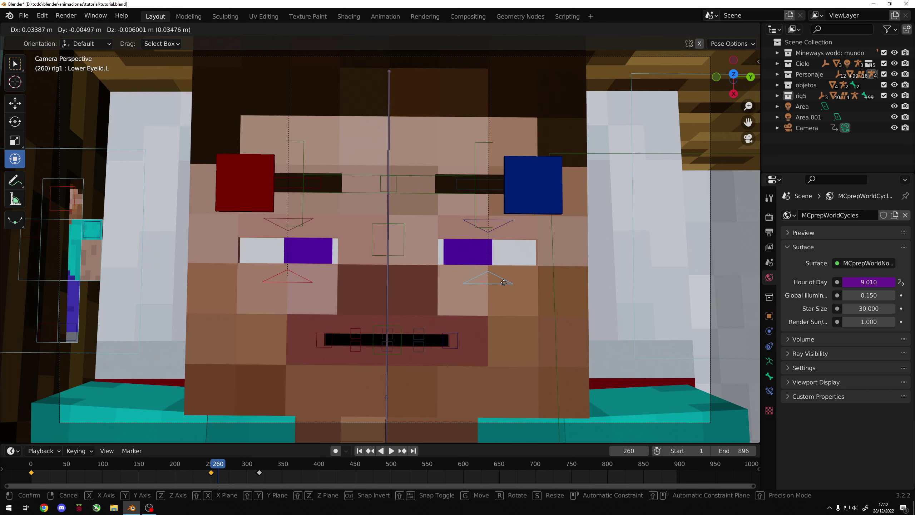
{"action": "left_click", "coordinate": [503, 283]}
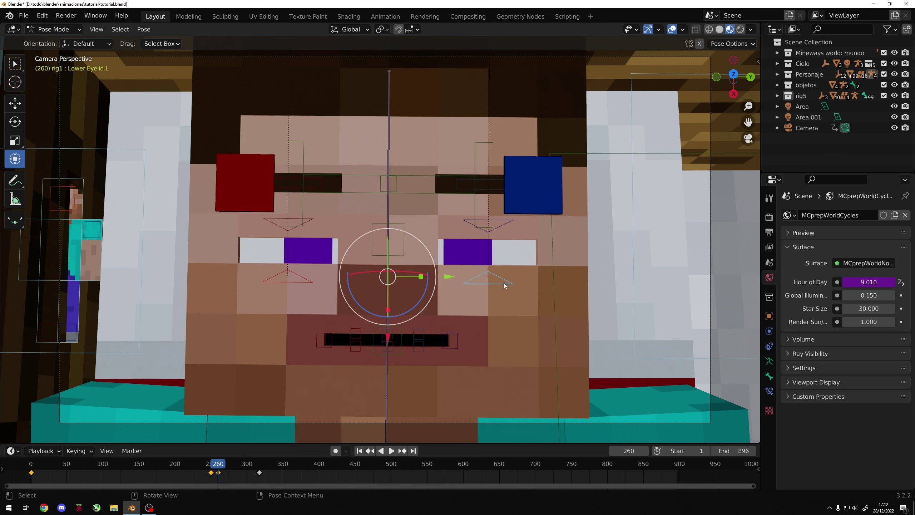
Raise both upper eyelid bones along Z to reopen the eyes.
{"action": "left_click", "coordinate": [487, 234]}
{"action": "left_click", "coordinate": [290, 234], "text": "shift"}
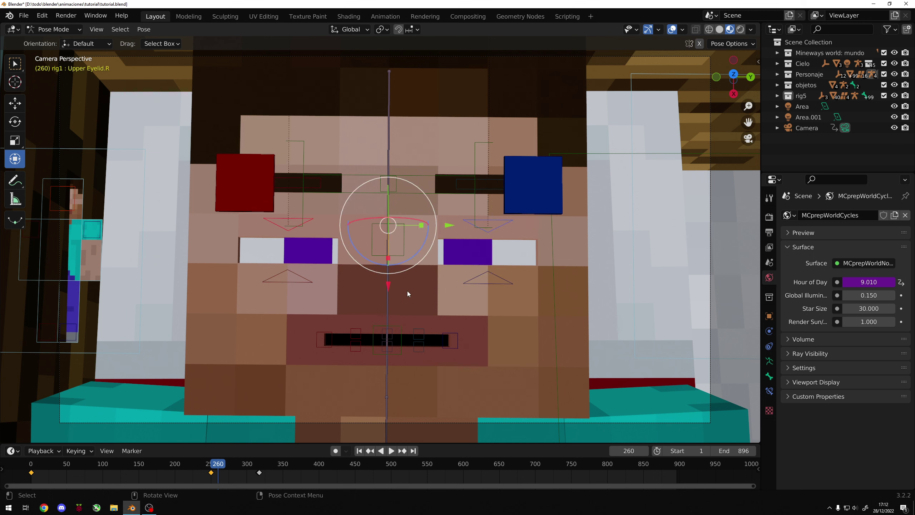
{"action": "key", "text": "g"}
{"action": "key", "text": "z"}
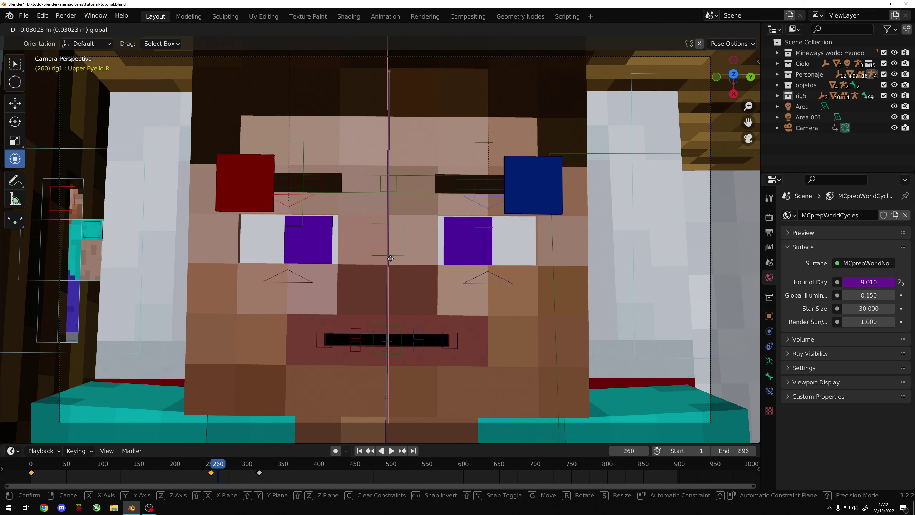
{"action": "left_click", "coordinate": [391, 260]}
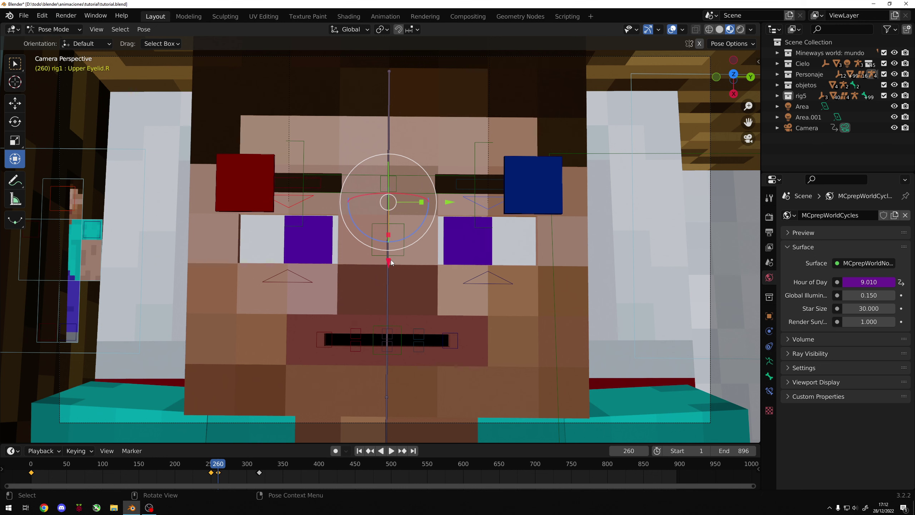
Save the file, play back the blink, and return to frame 253.
{"action": "key", "text": "ctrl+s"}
{"action": "key", "text": "space"}
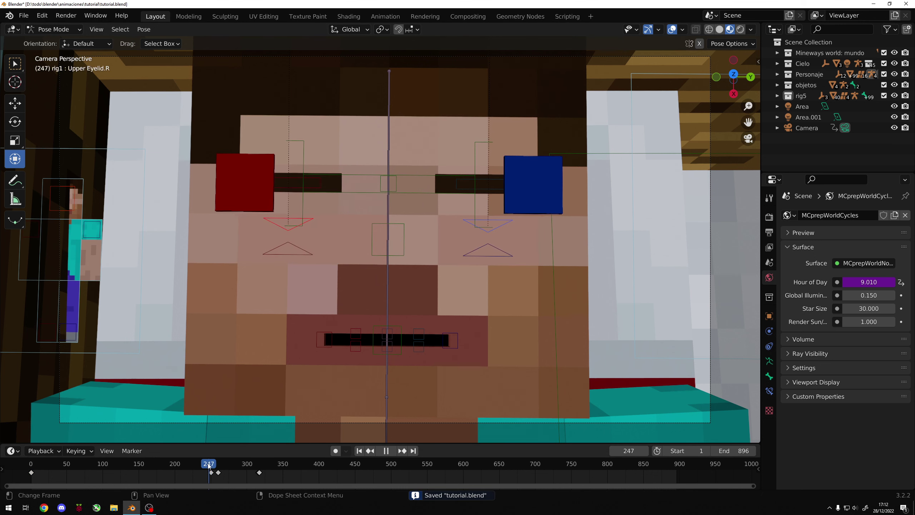
{"action": "key", "text": "space"}
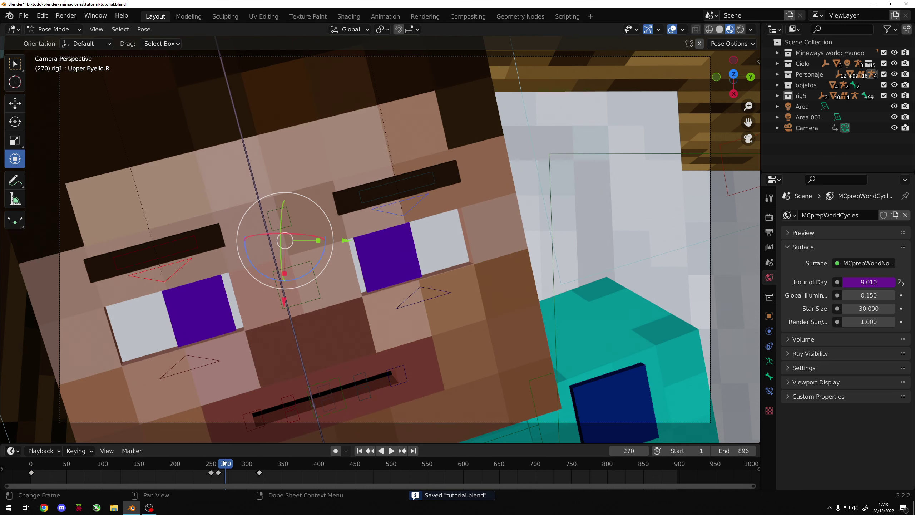
{"action": "left_click_drag", "start_coordinate": [223, 465], "coordinate": [213, 465]}
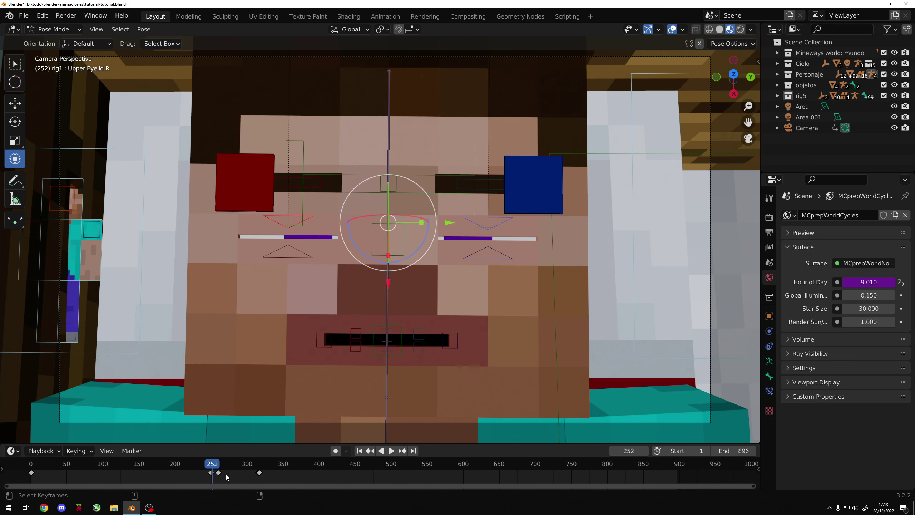
Step forward two frames and select the right lower and upper eyelid bones.
{"action": "key", "text": "Right"}
{"action": "key", "text": "Right"}
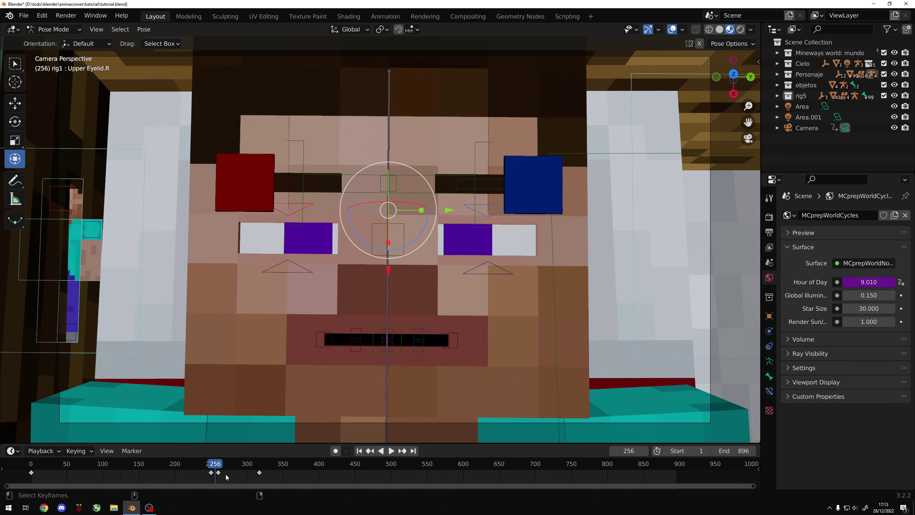
{"action": "left_click", "coordinate": [396, 261]}
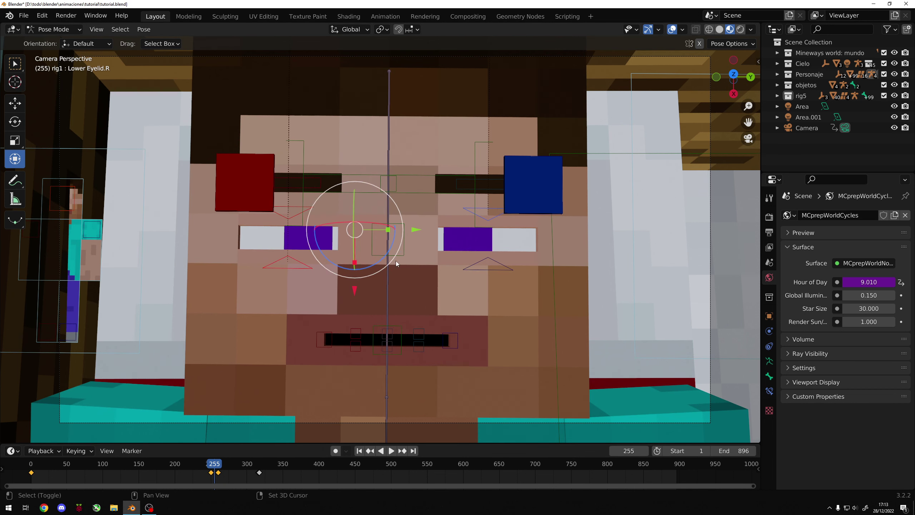
{"action": "left_click", "coordinate": [486, 270]}
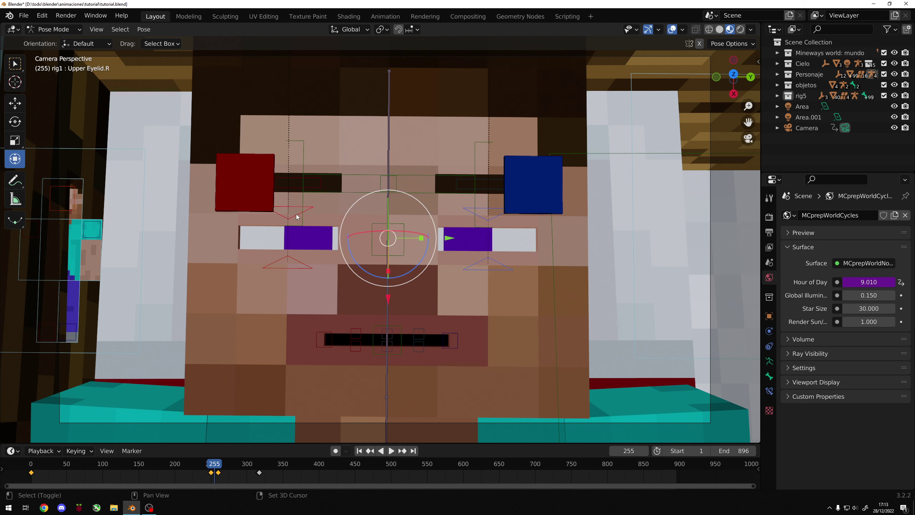
{"action": "key", "text": "space"}
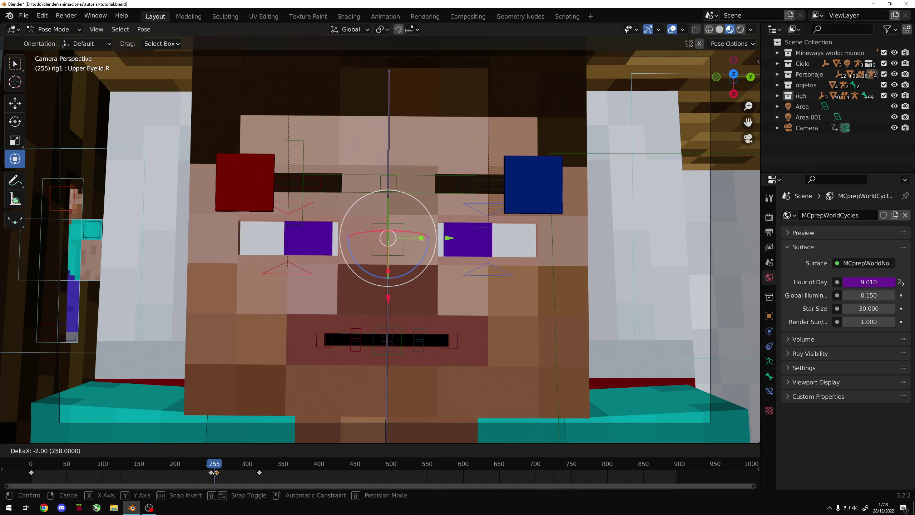
Replay the blink from just before it to judge the timing.
{"action": "left_click", "coordinate": [211, 464]}
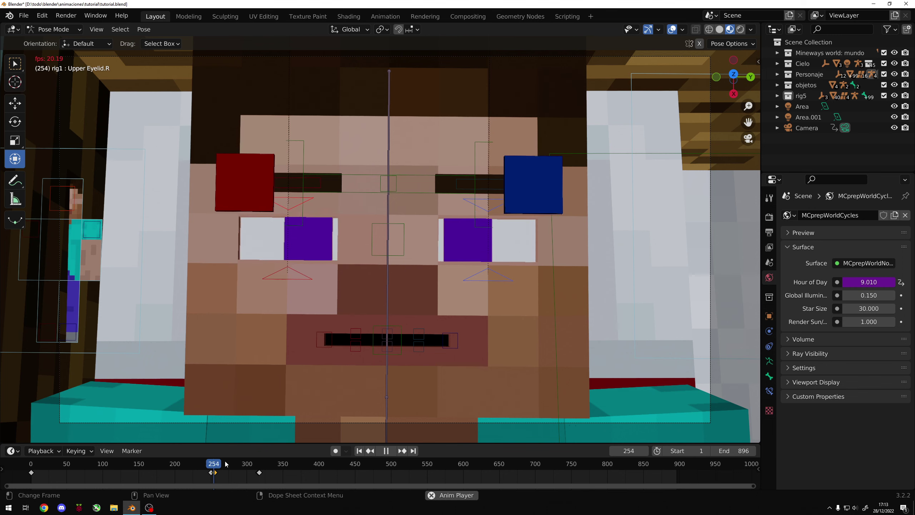
{"action": "key", "text": "space"}
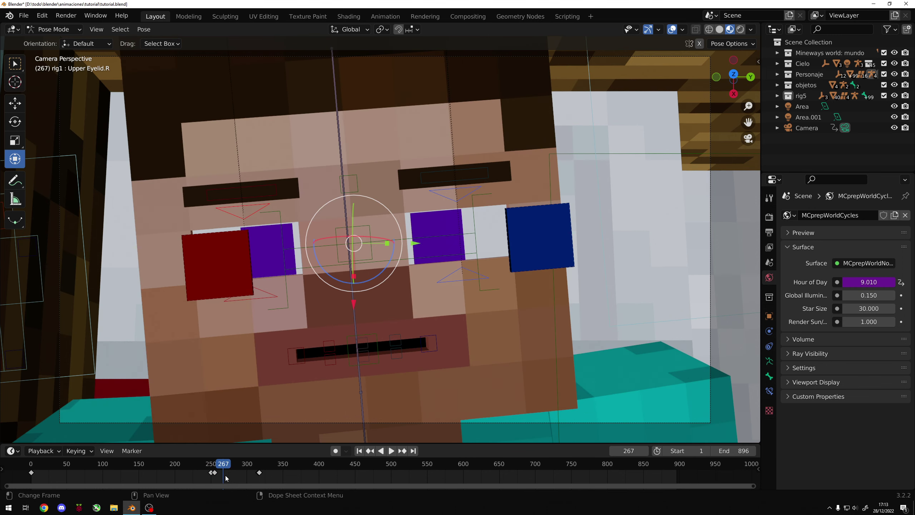
{"action": "left_click", "coordinate": [206, 465]}
{"action": "key", "text": "space"}
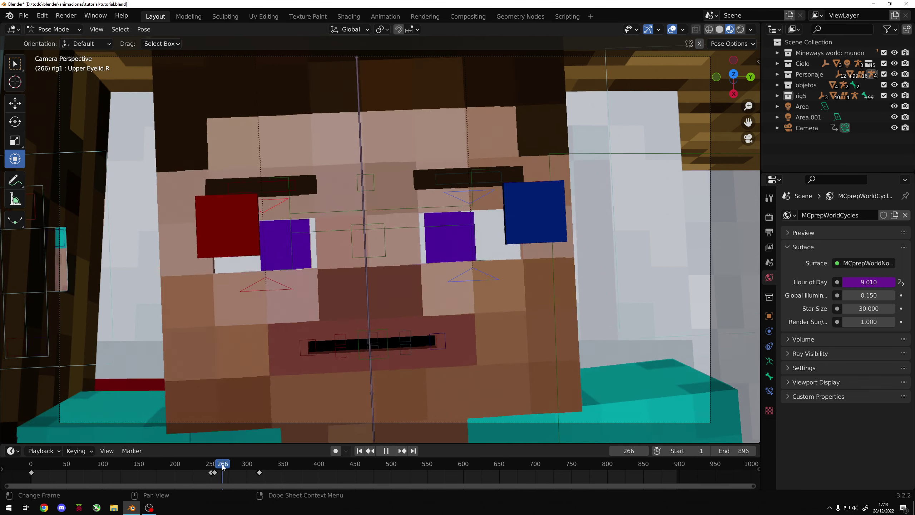
{"action": "left_click_drag", "start_coordinate": [222, 466], "coordinate": [221, 468]}
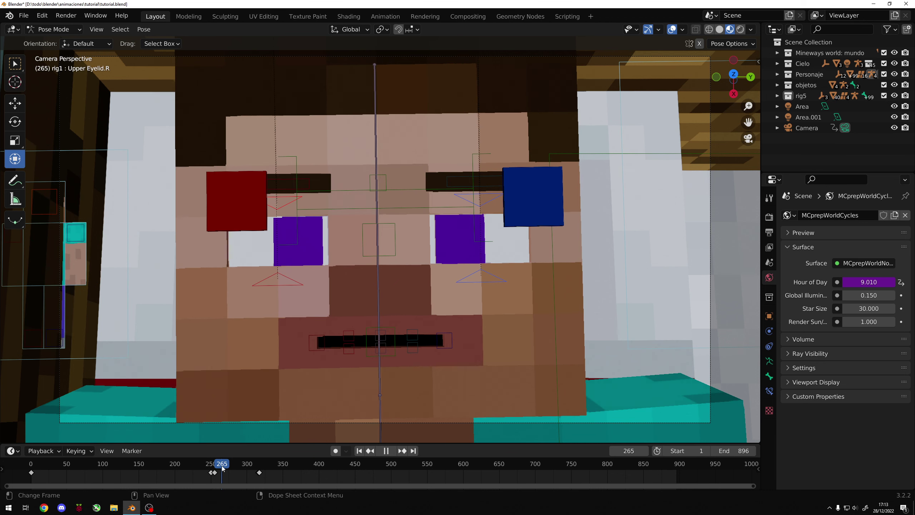
{"action": "key", "text": "space"}
Slide the eyelid reopening keyframes earlier in the timeline and replay the blink several times.
{"action": "mouse_move", "coordinate": [214, 473]}
{"action": "left_mouse_down"}
{"action": "mouse_move", "coordinate": [211, 465]}
{"action": "mouse_move", "coordinate": [220, 469]}
{"action": "left_mouse_up"}
{"action": "left_click", "coordinate": [215, 473]}
{"action": "key", "text": "space"}
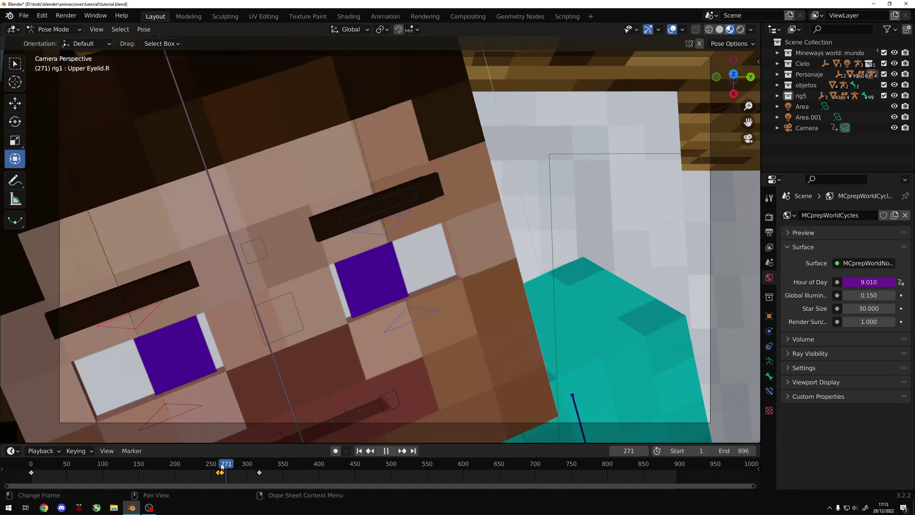
{"action": "key", "text": "space"}
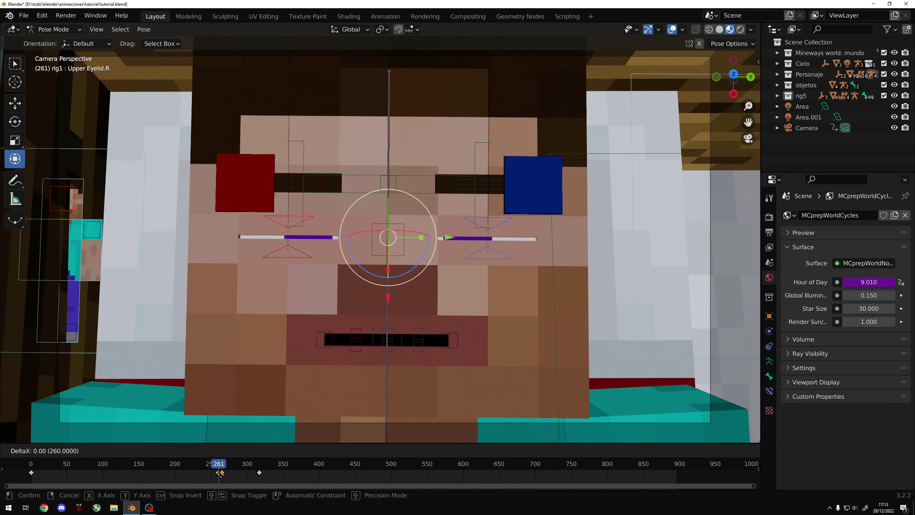
{"action": "key", "text": "space"}
{"action": "key", "text": "space"}
{"action": "mouse_move", "coordinate": [225, 478]}
{"action": "left_mouse_down"}
{"action": "mouse_move", "coordinate": [203, 468]}
{"action": "mouse_move", "coordinate": [219, 474]}
{"action": "left_mouse_up"}
{"action": "key", "text": "space"}
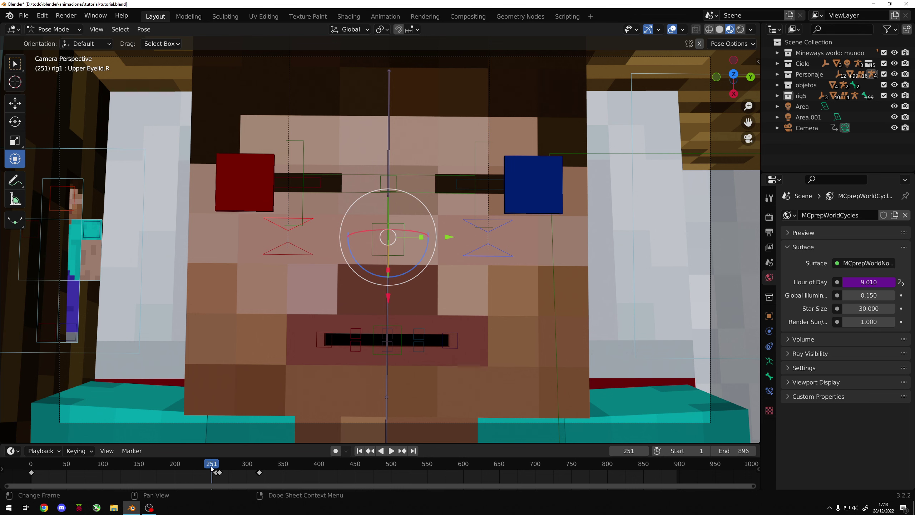
Return to the frame 146 wide shot, save tutorial.blend, and replay from frame 50.
{"action": "left_click_drag", "start_coordinate": [210, 465], "coordinate": [136, 465]}
{"action": "key", "text": "ctrl+s"}
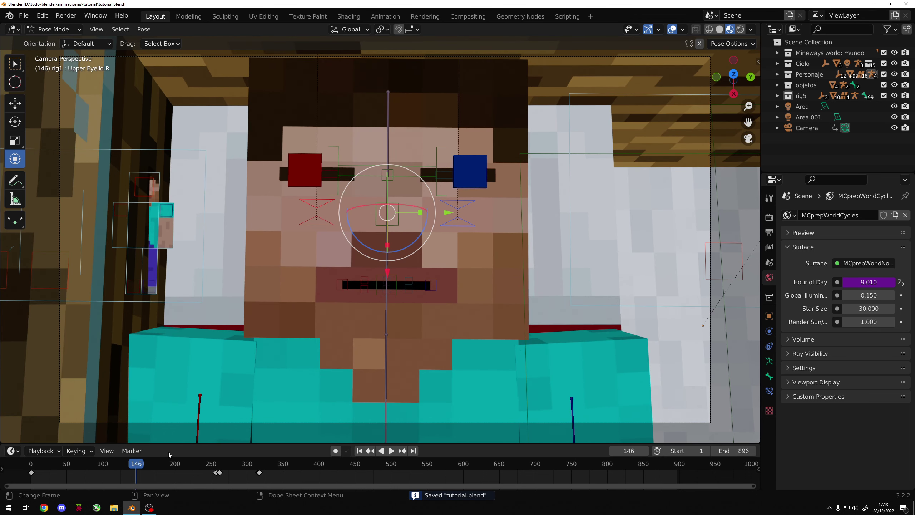
{"action": "key", "text": "space"}
{"action": "mouse_move", "coordinate": [134, 468]}
{"action": "left_mouse_down"}
{"action": "mouse_move", "coordinate": [67, 472]}
{"action": "mouse_move", "coordinate": [202, 468]}
{"action": "left_mouse_up"}
Lower both eyebrows at frame 247, keyframe that pose, and save the file.
{"action": "key", "text": "space"}
{"action": "left_click", "coordinate": [376, 177]}
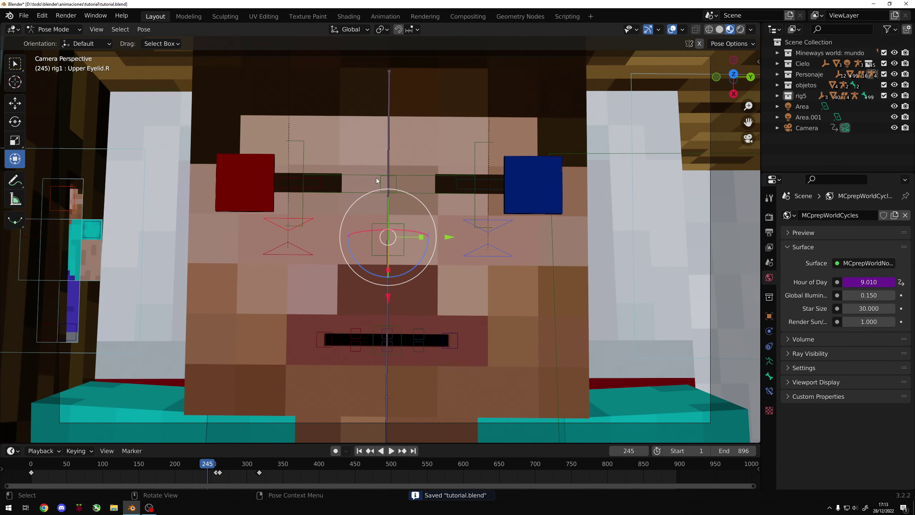
{"action": "left_click", "coordinate": [312, 187]}
{"action": "left_click", "coordinate": [466, 188]}
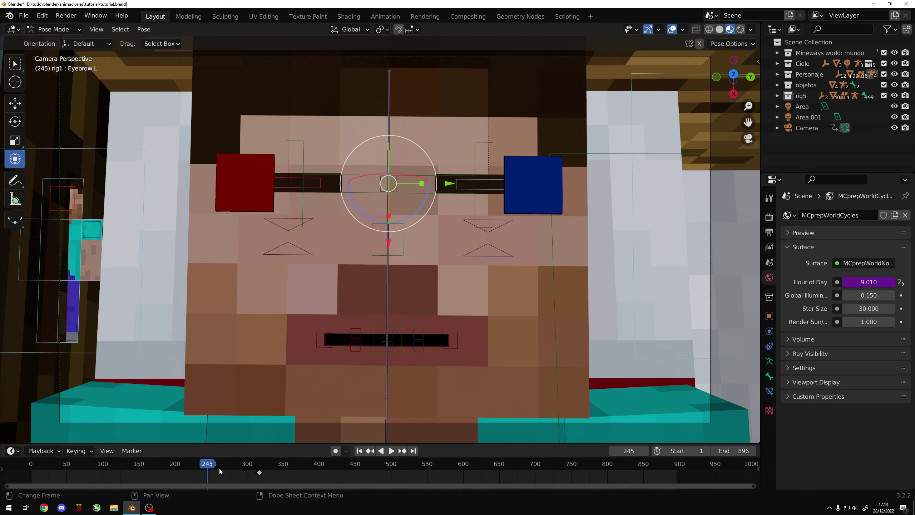
{"action": "left_click_drag", "start_coordinate": [219, 468], "coordinate": [209, 465]}
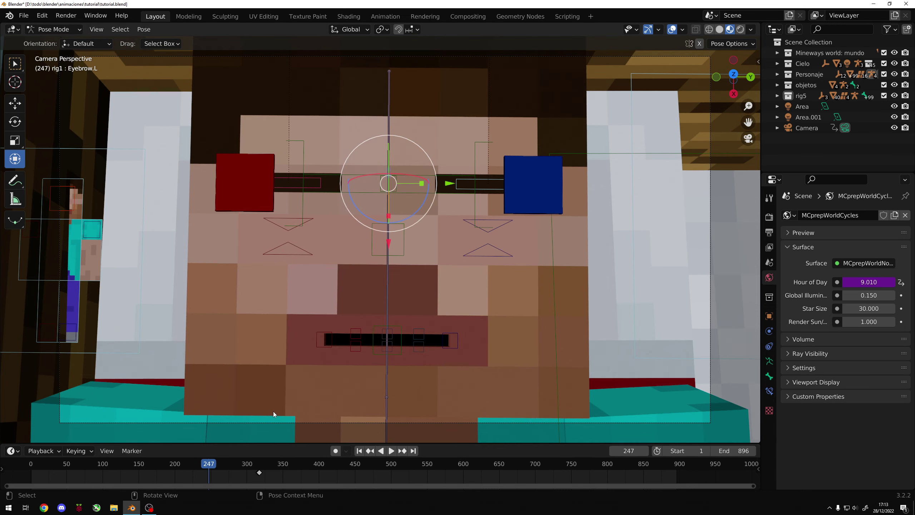
{"action": "key", "text": "g"}
{"action": "key", "text": "z"}
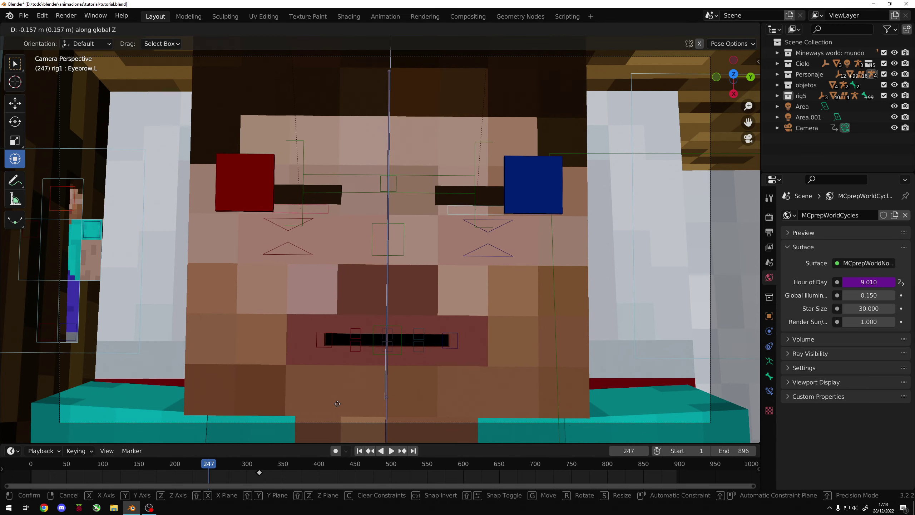
{"action": "right_click", "coordinate": [445, 313]}
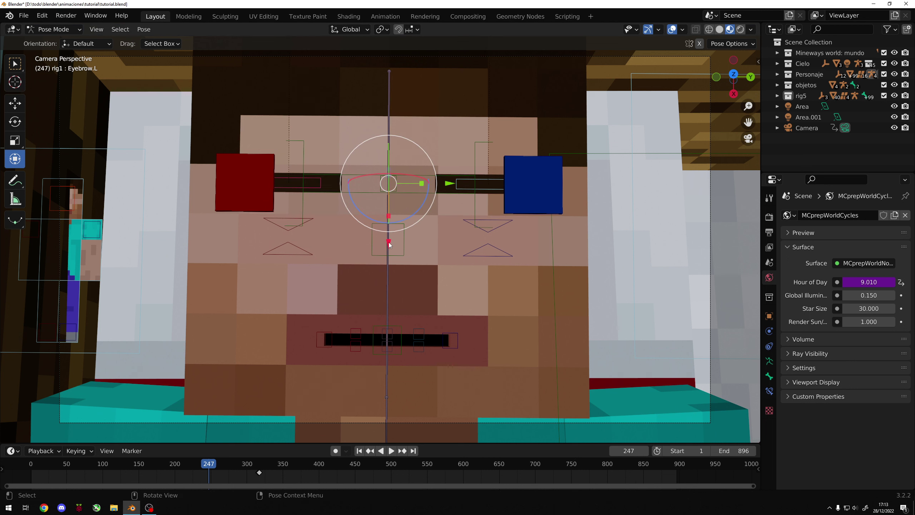
{"action": "key", "text": "g"}
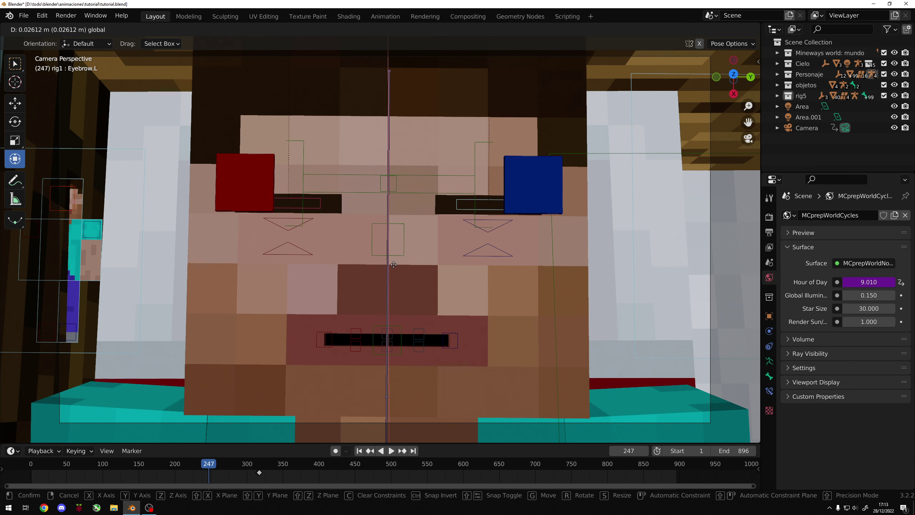
{"action": "left_click", "coordinate": [394, 265]}
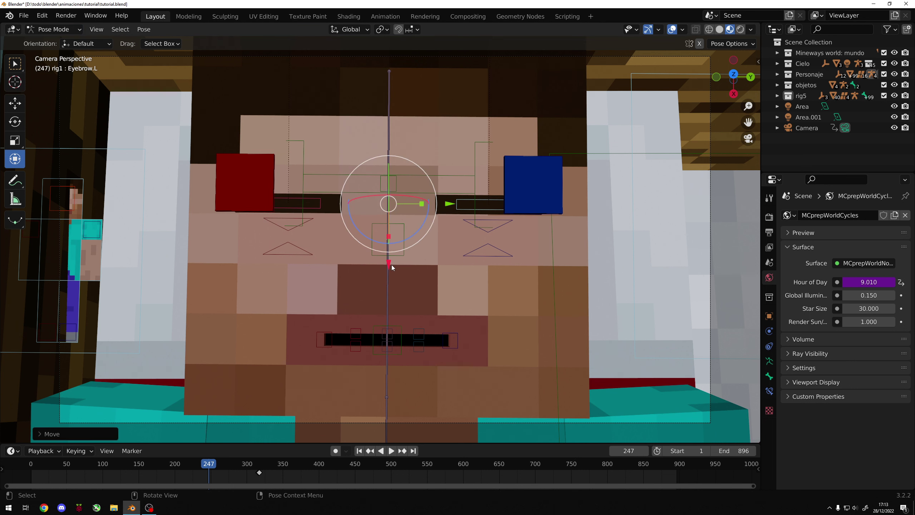
{"action": "key", "text": "i"}
{"action": "key", "text": "ctrl+s"}
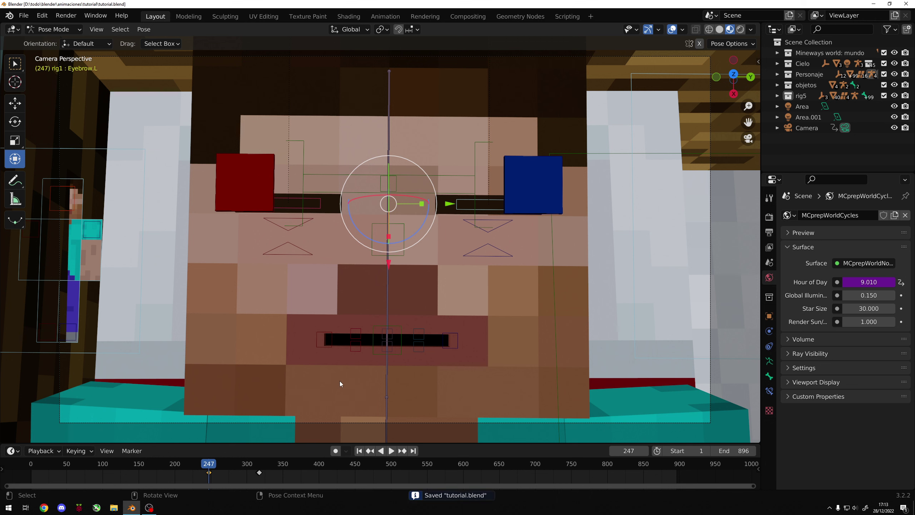
Retime the blink keyframes so the eyes close at frame 258 and reopen by 260.
{"action": "left_click_drag", "start_coordinate": [209, 476], "coordinate": [251, 479]}
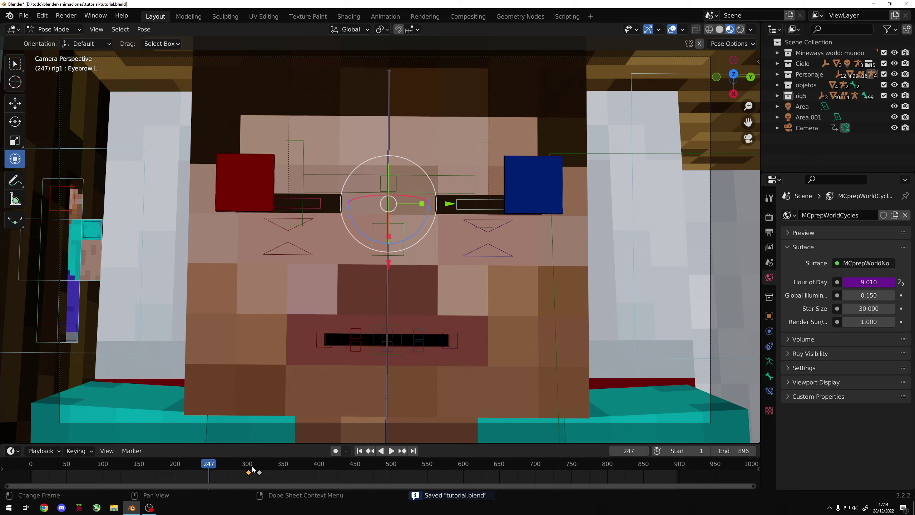
{"action": "left_click", "coordinate": [252, 469]}
{"action": "key", "text": "space"}
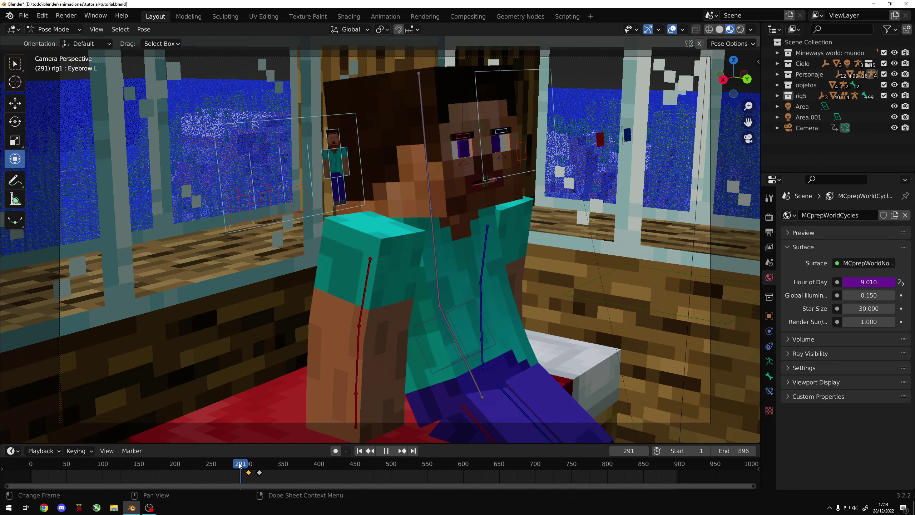
{"action": "key", "text": "Escape"}
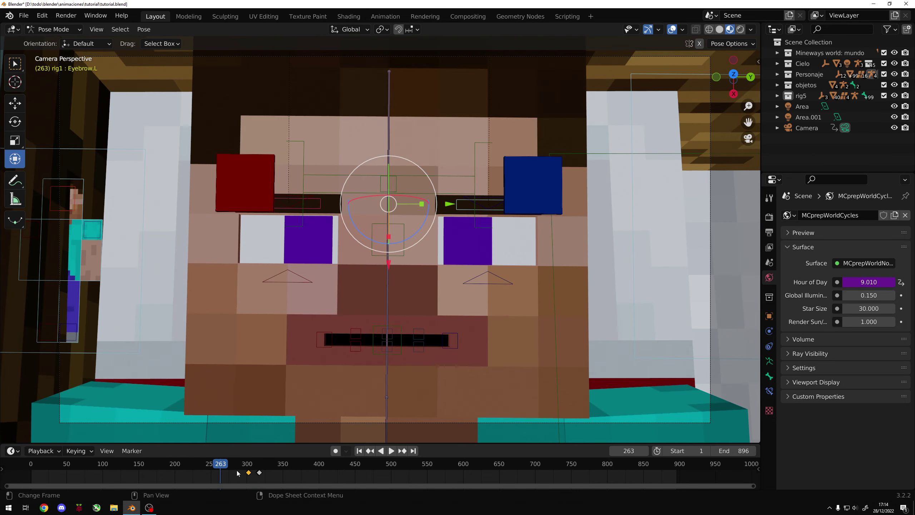
{"action": "key", "text": "g"}
{"action": "left_click", "coordinate": [219, 474]}
{"action": "left_click_drag", "start_coordinate": [220, 469], "coordinate": [218, 469]}
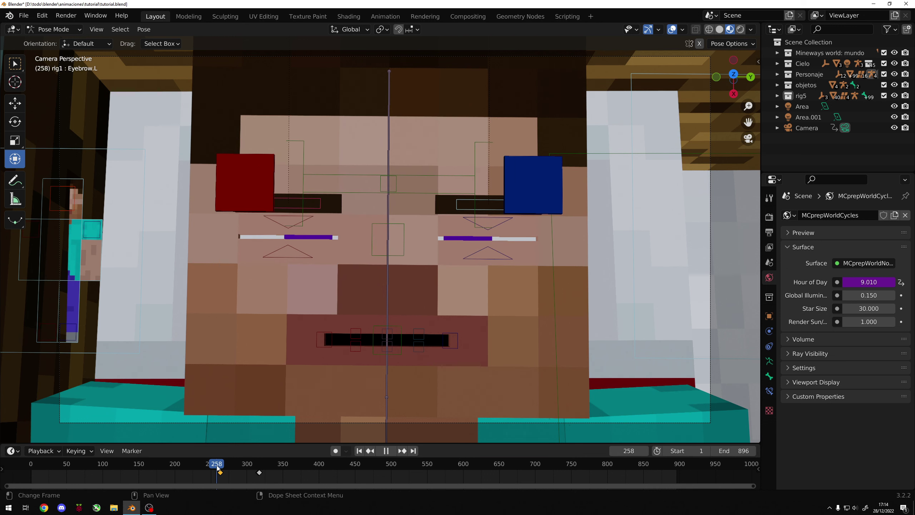
{"action": "left_click", "coordinate": [219, 472]}
{"action": "key", "text": "g"}
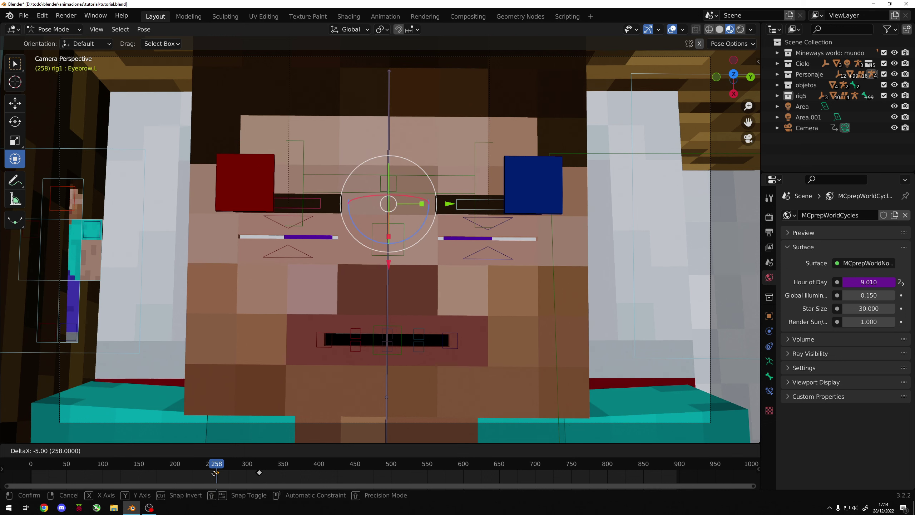
{"action": "left_click", "coordinate": [215, 473]}
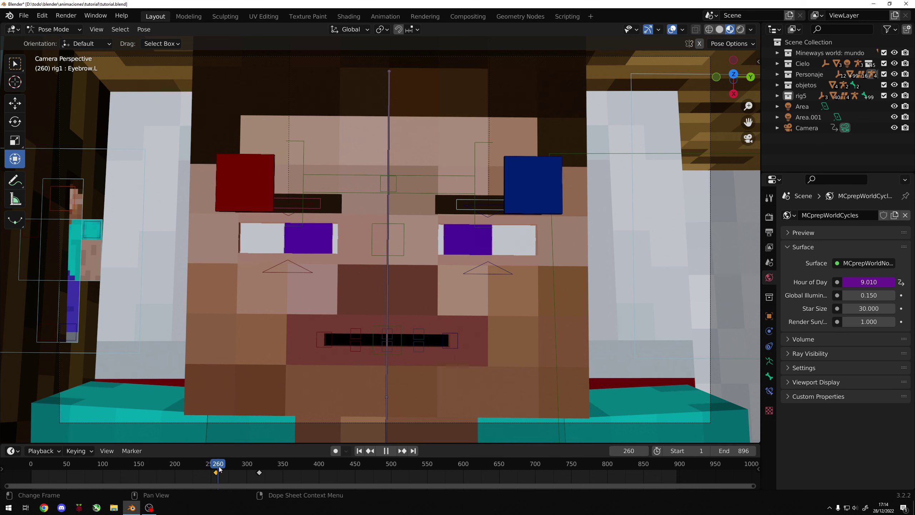
Stop playback and nudge the eyebrow bone along the X axis.
{"action": "key", "text": "space"}
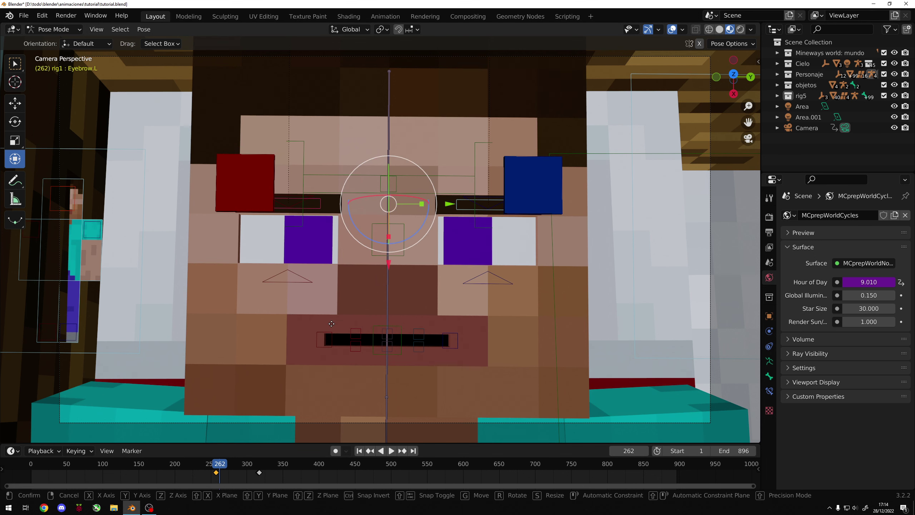
{"action": "key", "text": "g"}
{"action": "key", "text": "x"}
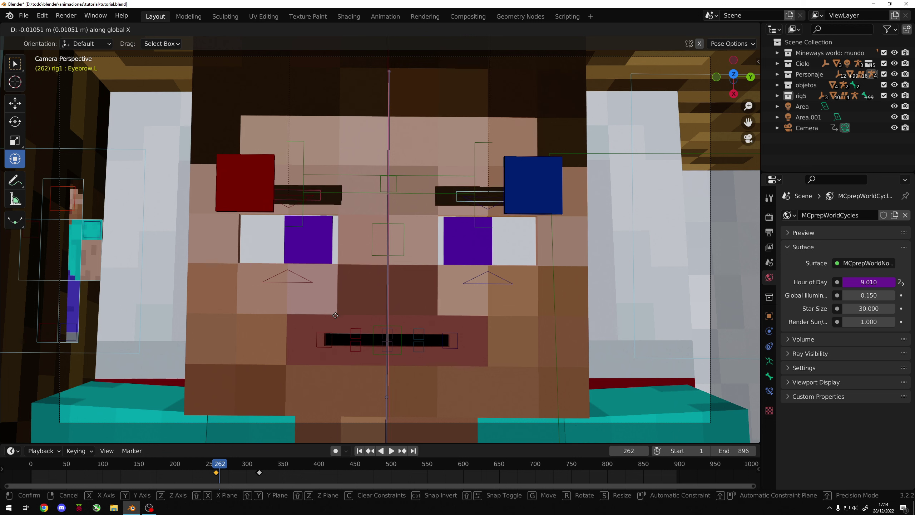
{"action": "left_click", "coordinate": [335, 300]}
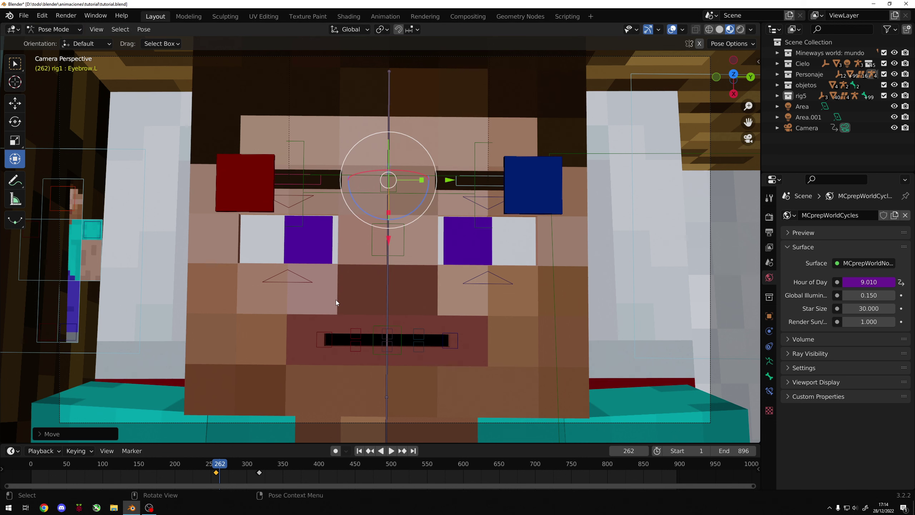
{"action": "key", "text": "r"}
{"action": "key", "text": "Escape"}
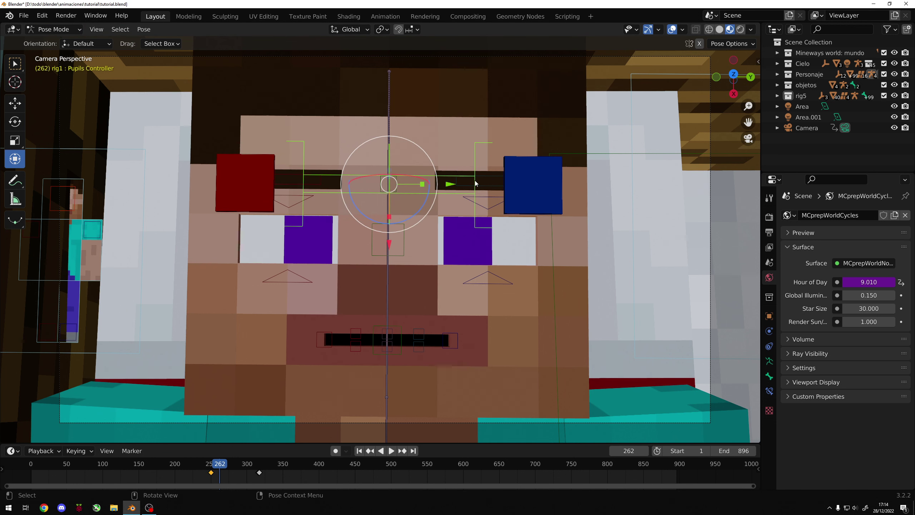
{"action": "left_click", "coordinate": [460, 185]}
Test eyebrow rotation with Local orientation, then Global orientation with Individual Origins pivot.
{"action": "left_click", "coordinate": [316, 183]}
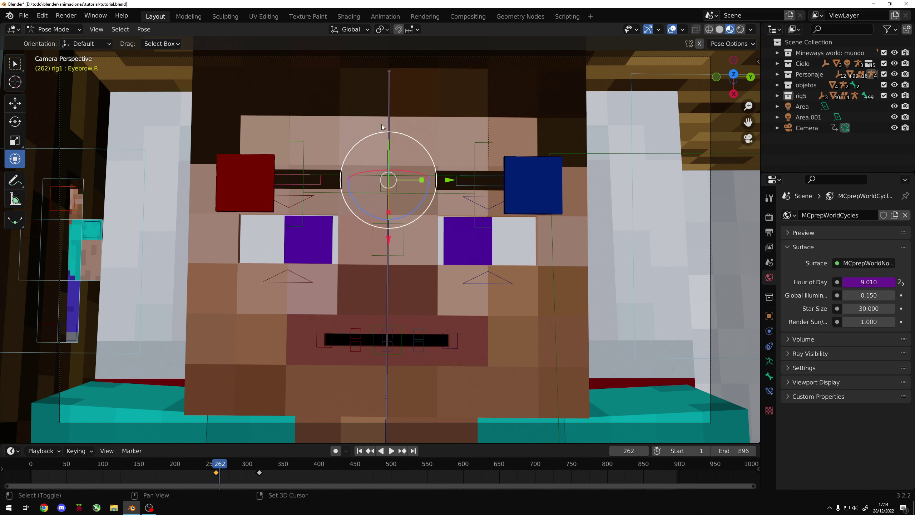
{"action": "left_click", "coordinate": [362, 29]}
{"action": "left_click", "coordinate": [344, 74]}
{"action": "key", "text": "r"}
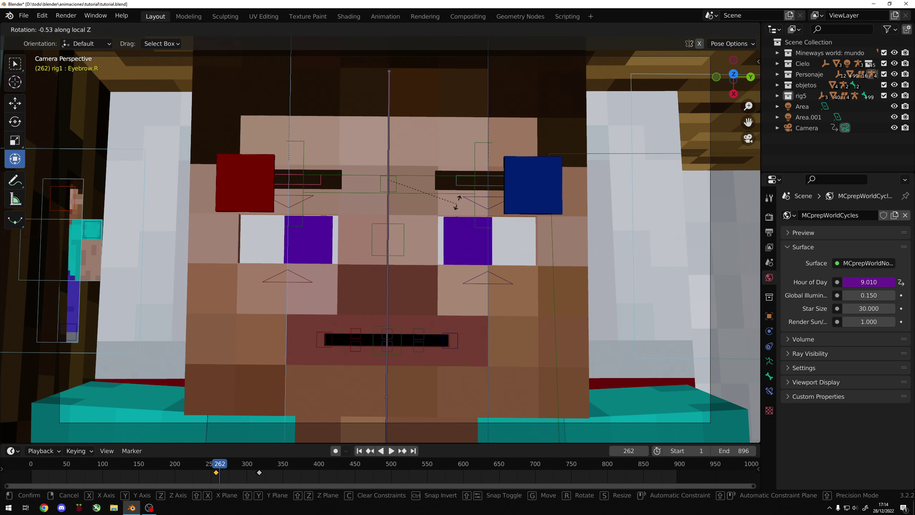
{"action": "key", "text": "z"}
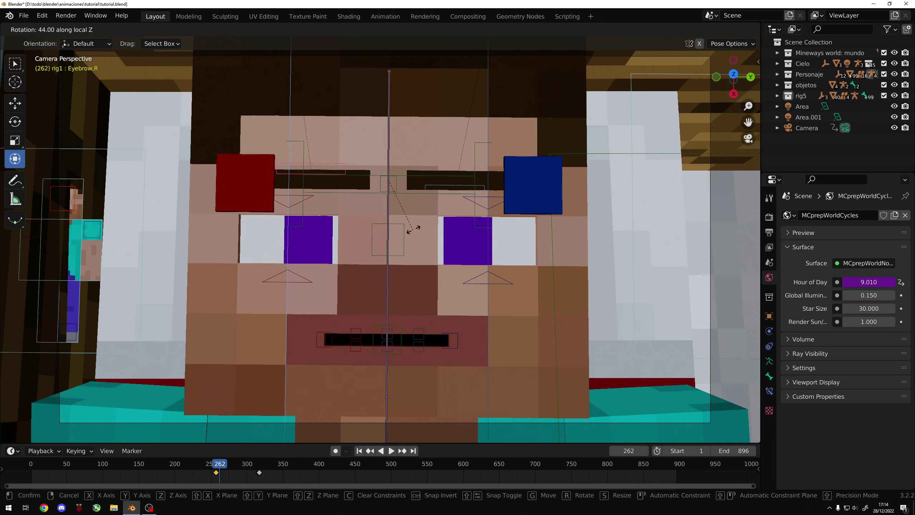
{"action": "key", "text": "Escape"}
{"action": "left_click", "coordinate": [353, 31]}
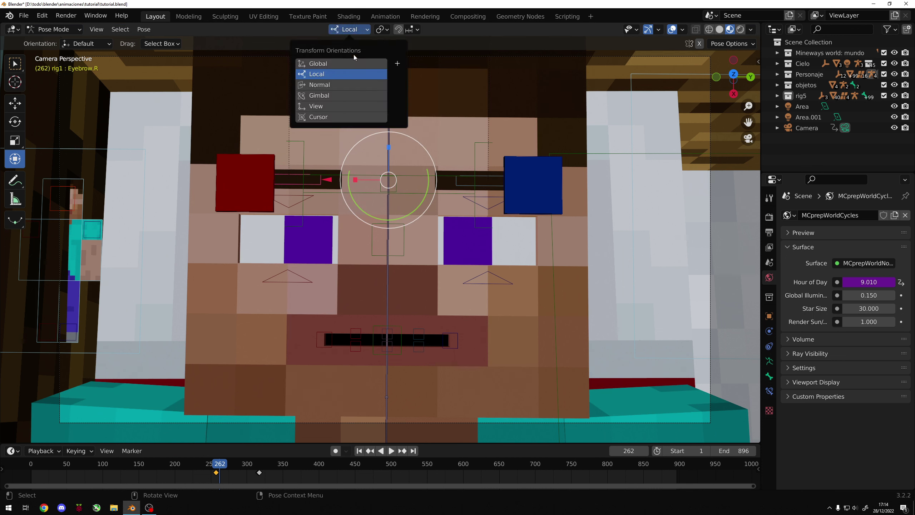
{"action": "left_click", "coordinate": [318, 63]}
{"action": "left_click", "coordinate": [382, 29]}
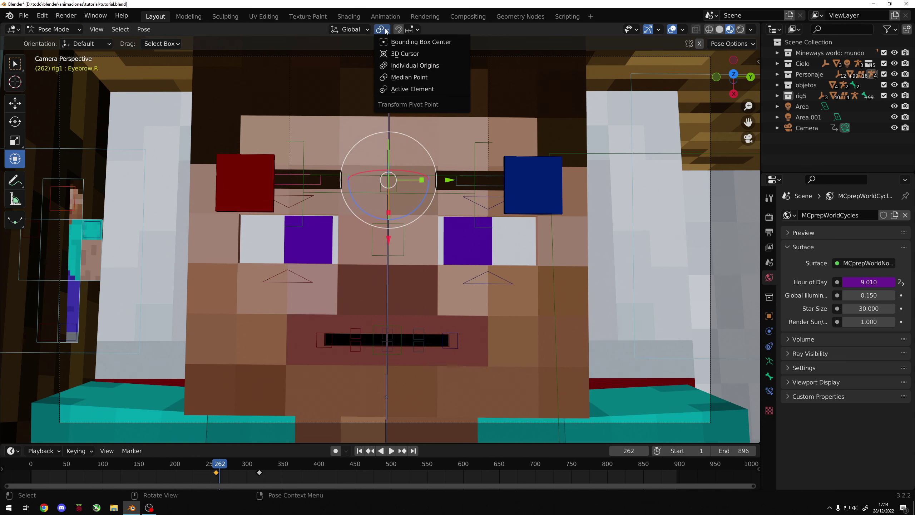
{"action": "left_click", "coordinate": [411, 65]}
{"action": "key", "text": "r"}
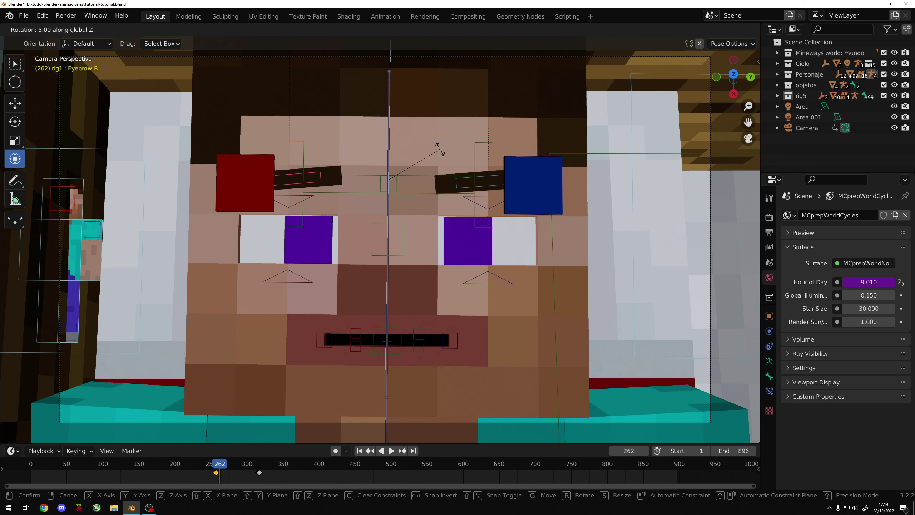
{"action": "key", "text": "Escape"}
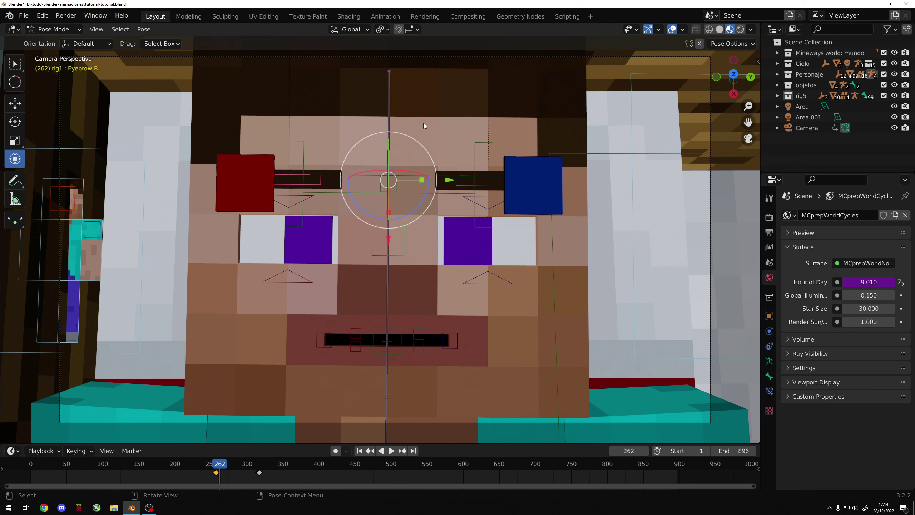
Try the Active Element pivot, then settle on the Median Point pivot.
{"action": "left_click", "coordinate": [382, 29]}
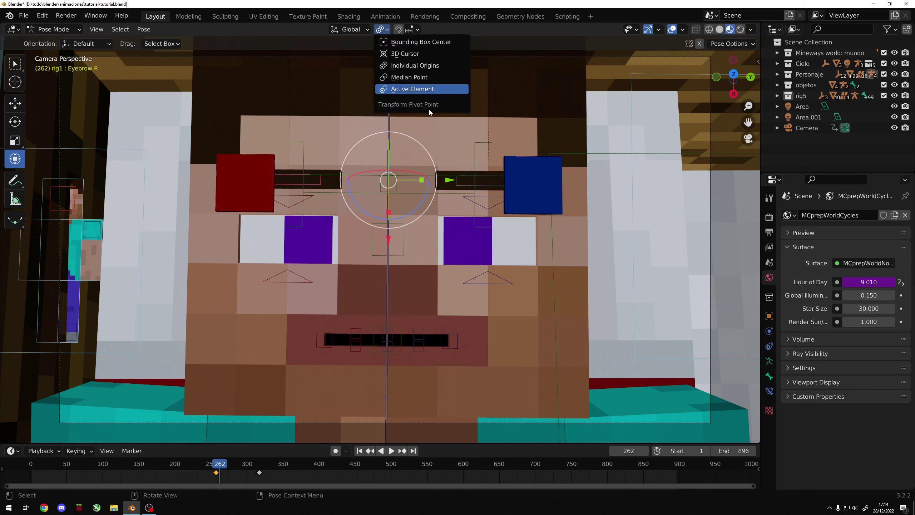
{"action": "left_click", "coordinate": [415, 89]}
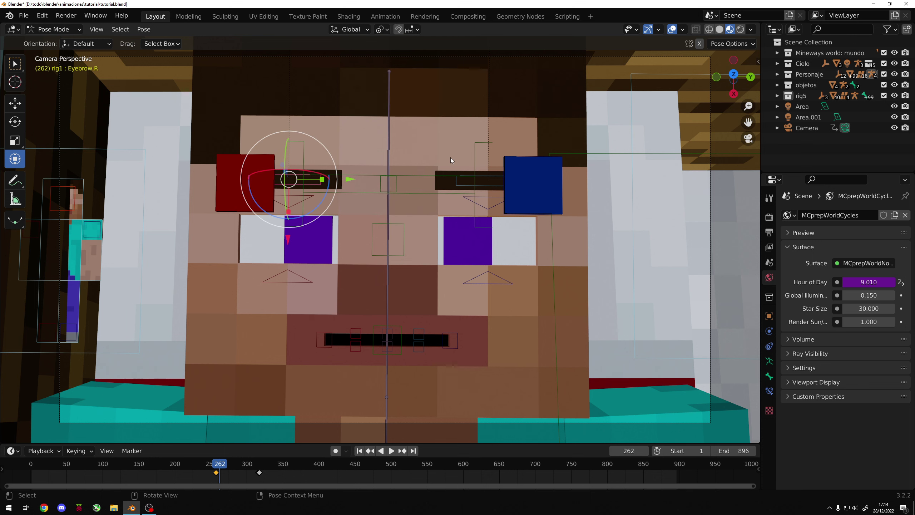
{"action": "key", "text": "r"}
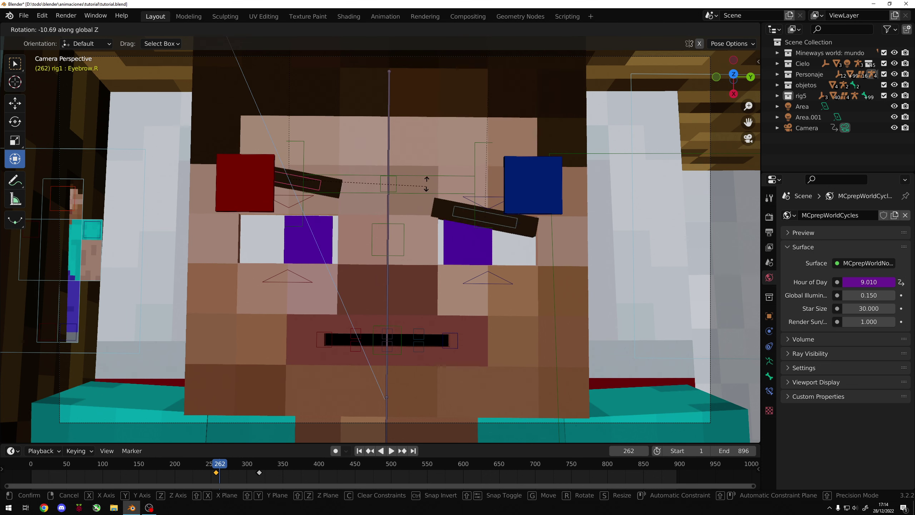
{"action": "key", "text": "Escape"}
{"action": "left_click", "coordinate": [382, 30]}
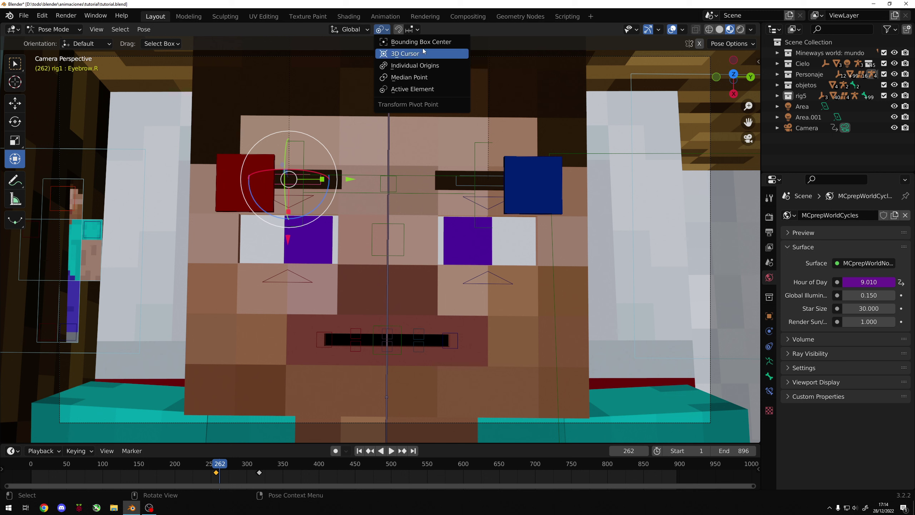
{"action": "left_click", "coordinate": [424, 77]}
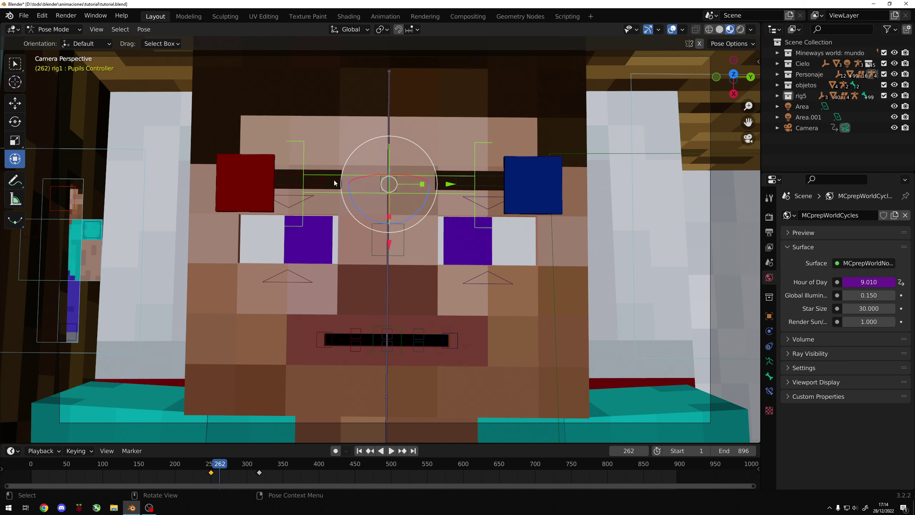
Tilt both eyebrows down toward the nose into a frown, save, and play back.
{"action": "left_click", "coordinate": [321, 186]}
{"action": "left_click_drag", "start_coordinate": [322, 186], "coordinate": [338, 195]}
{"action": "left_click", "coordinate": [456, 184]}
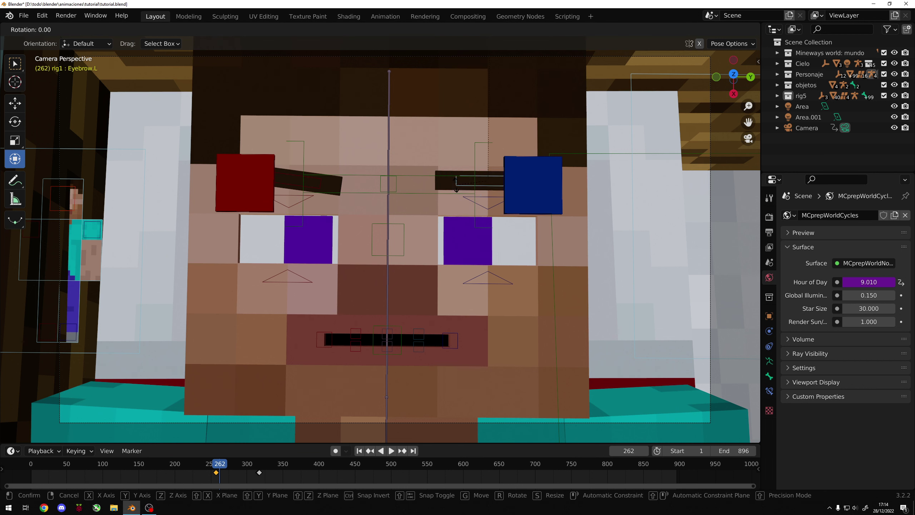
{"action": "left_click_drag", "start_coordinate": [456, 185], "coordinate": [446, 194]}
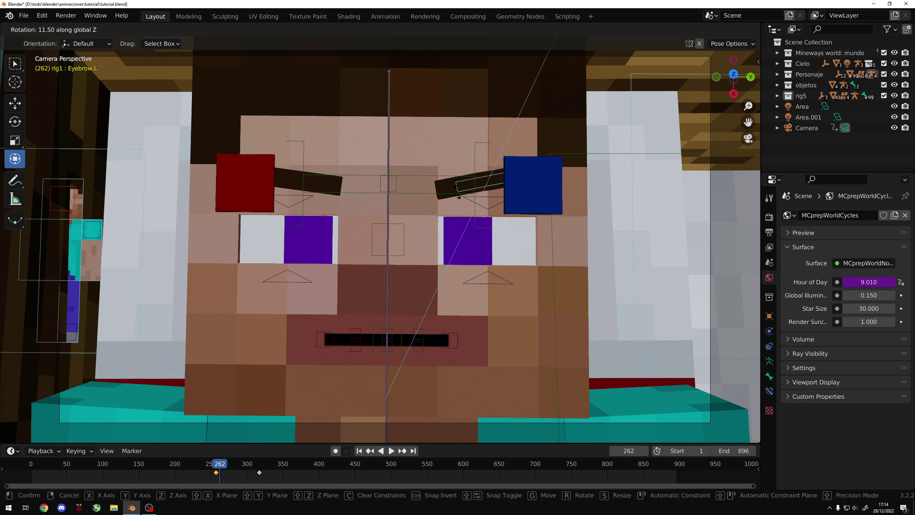
{"action": "left_click", "coordinate": [327, 188]}
{"action": "key", "text": "ctrl+s"}
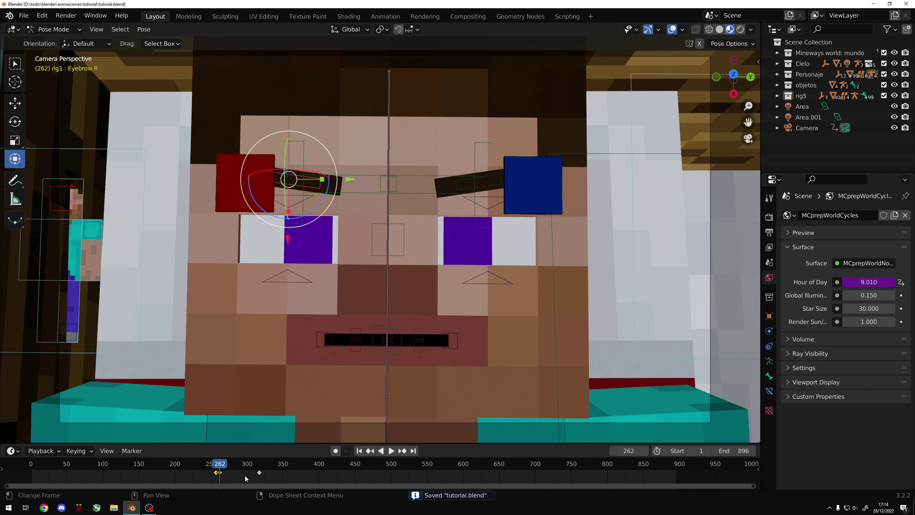
{"action": "left_click", "coordinate": [215, 467]}
{"action": "key", "text": "space"}
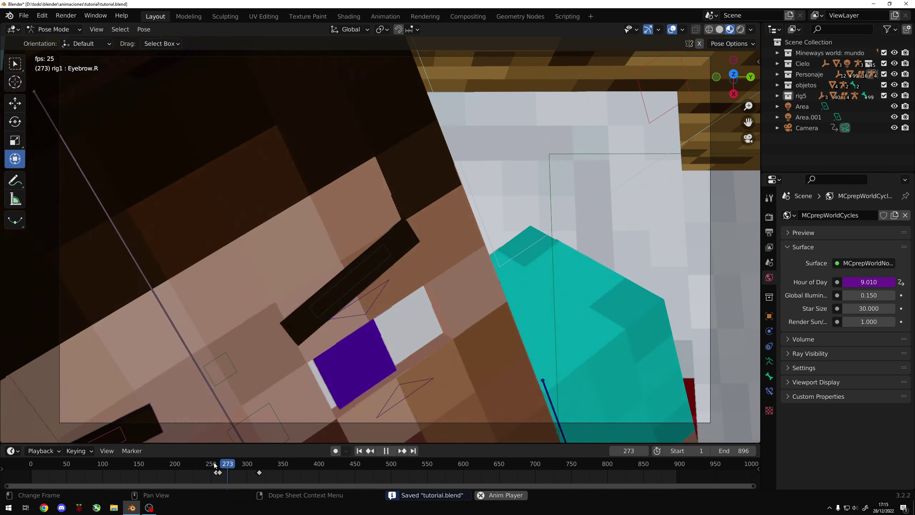
Rotate the right eyebrow around Z into an angry angle and save.
{"action": "key", "text": "space"}
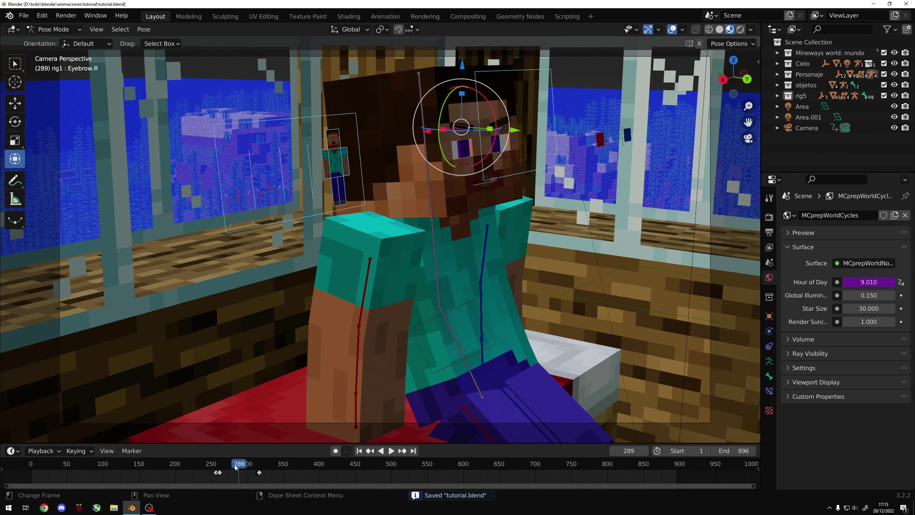
{"action": "left_click", "coordinate": [215, 470]}
{"action": "key", "text": "space"}
{"action": "key", "text": "space"}
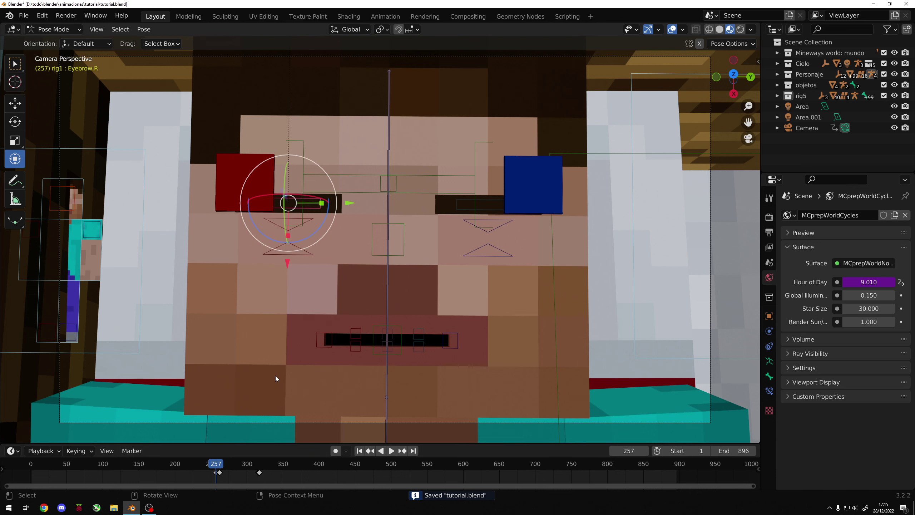
{"action": "key", "text": "r"}
{"action": "key", "text": "z"}
{"action": "left_click", "coordinate": [350, 218]}
{"action": "key", "text": "ctrl+s"}
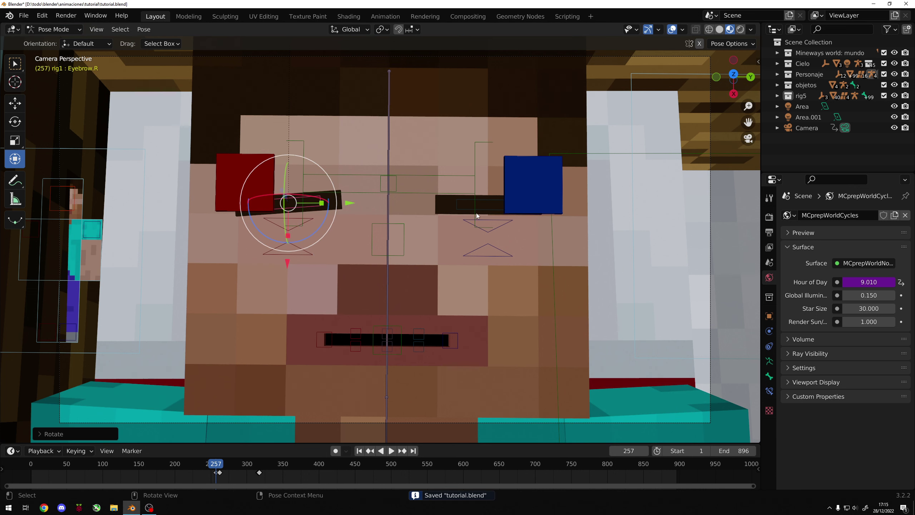
Angle the left eyebrow on Z, key both eyebrows' Location & Rotation, and save.
{"action": "left_click", "coordinate": [462, 212]}
{"action": "key", "text": "r"}
{"action": "key", "text": "z"}
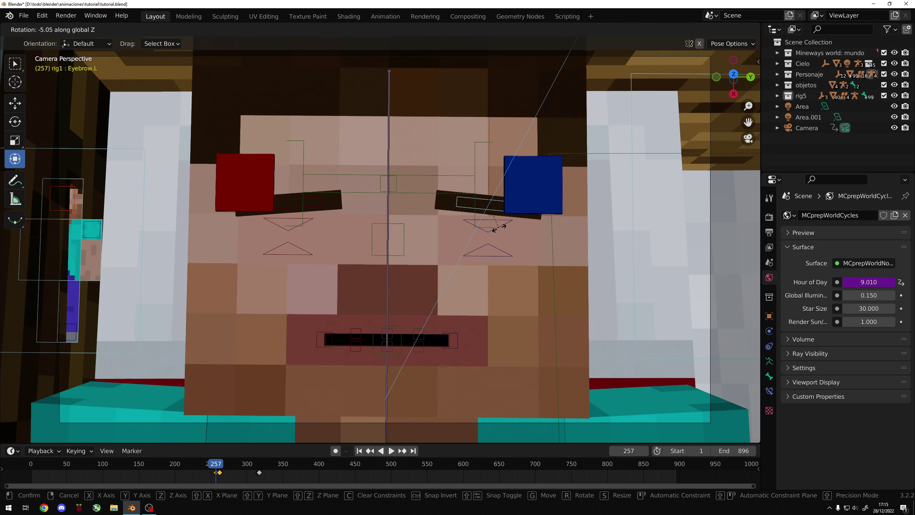
{"action": "left_click", "coordinate": [500, 231]}
{"action": "key", "text": "q"}
{"action": "left_click", "coordinate": [316, 206]}
{"action": "key", "text": "q"}
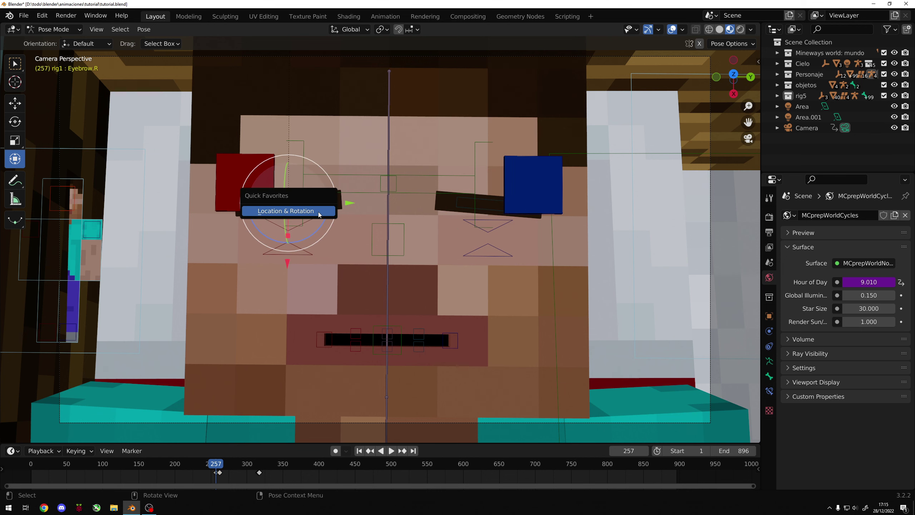
{"action": "left_click", "coordinate": [318, 212]}
{"action": "key", "text": "ctrl+s"}
Preview the frown forming by playing and scrubbing frames 258 to 276.
{"action": "key", "text": "space"}
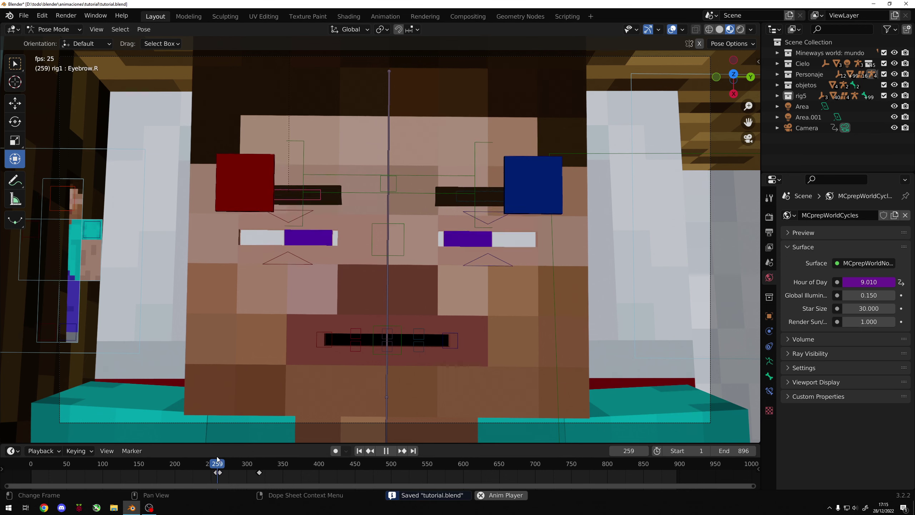
{"action": "key", "text": "space"}
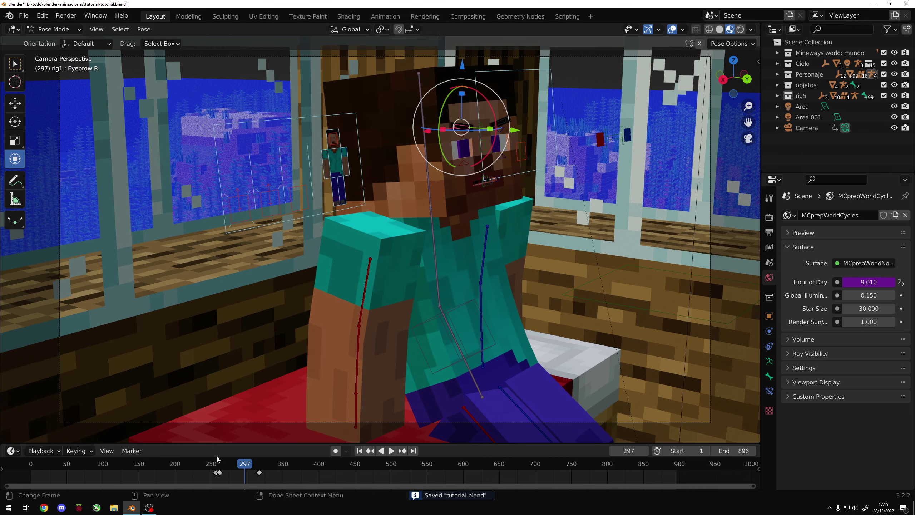
{"action": "key", "text": "space"}
{"action": "left_click_drag", "start_coordinate": [245, 466], "coordinate": [217, 470]}
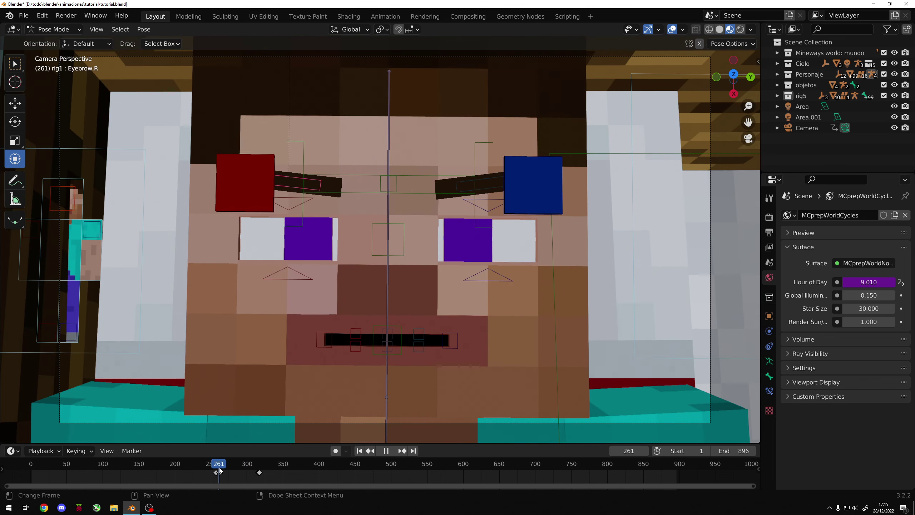
{"action": "left_click_drag", "start_coordinate": [217, 468], "coordinate": [236, 468]}
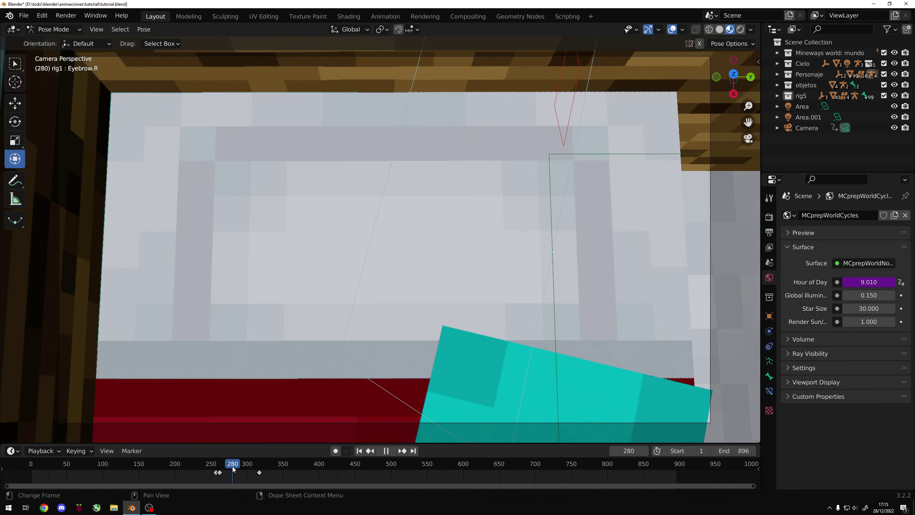
{"action": "key", "text": "space"}
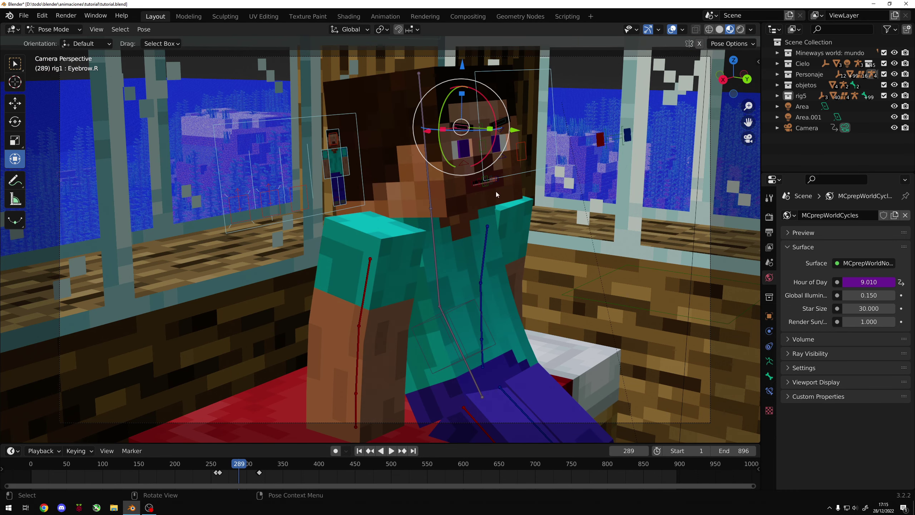
Move the Pupils Controller left at frame 283 so Steve glances sideways, then play back.
{"action": "key", "text": "space"}
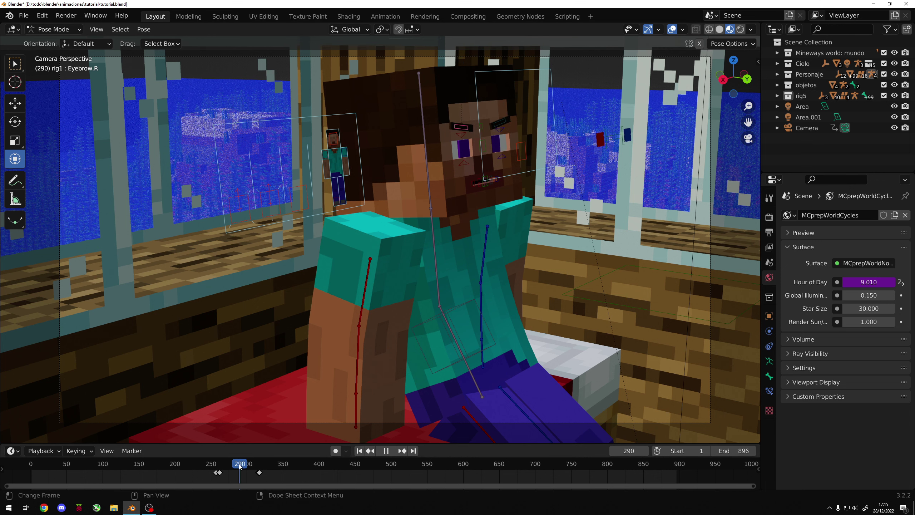
{"action": "left_click", "coordinate": [235, 467]}
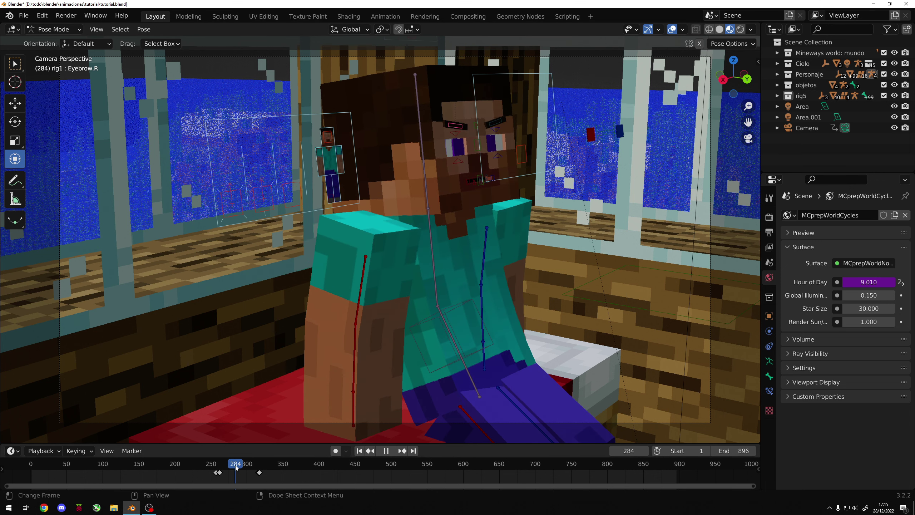
{"action": "key", "text": "space"}
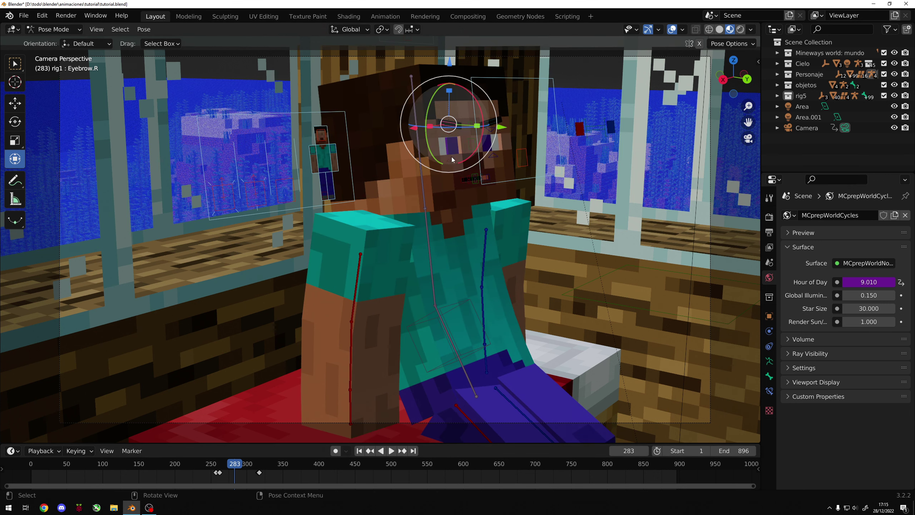
{"action": "left_click", "coordinate": [592, 134]}
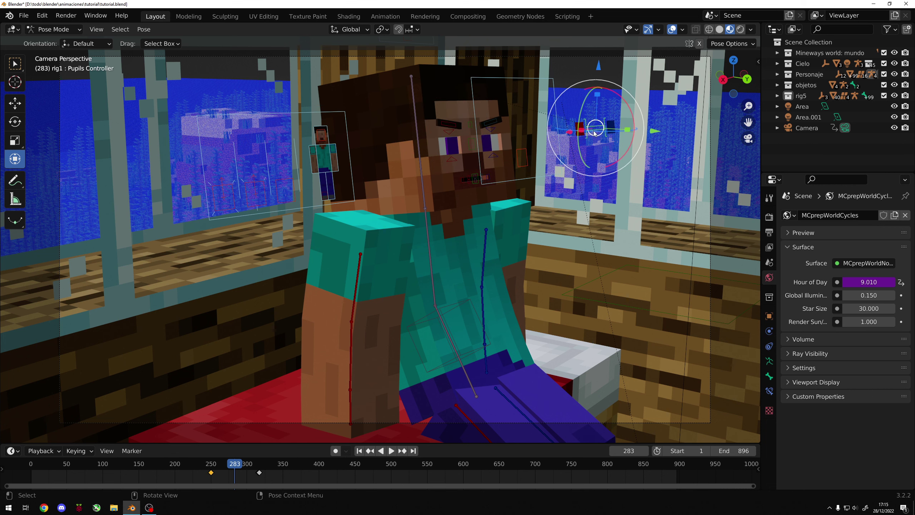
{"action": "left_click_drag", "start_coordinate": [596, 131], "coordinate": [577, 131]}
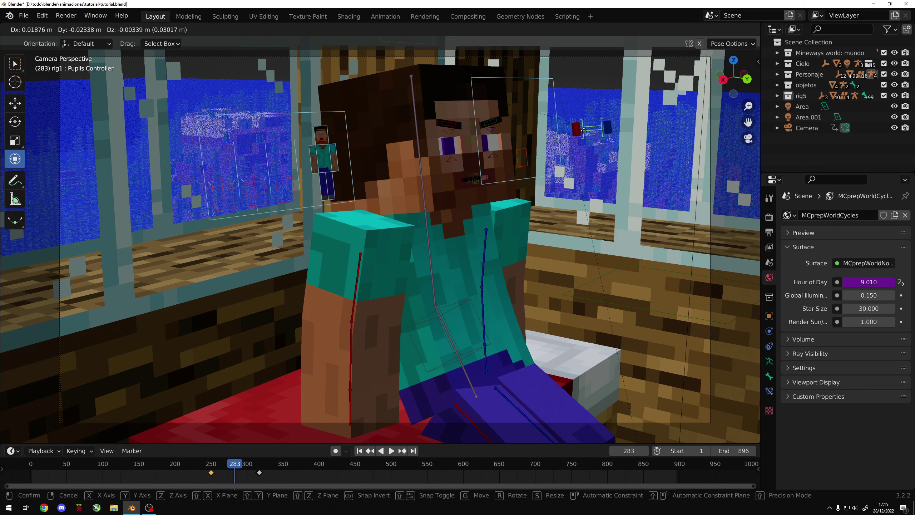
{"action": "left_click", "coordinate": [585, 130]}
{"action": "key", "text": "space"}
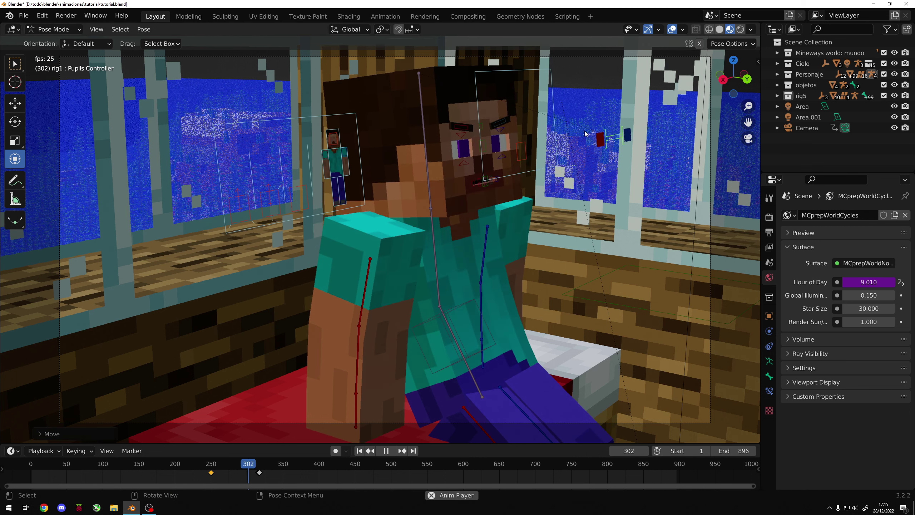
{"action": "key", "text": "space"}
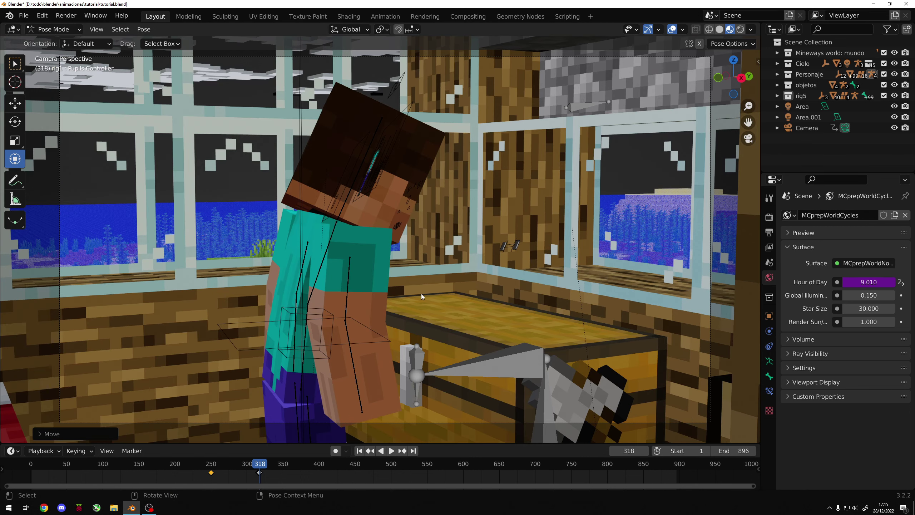
{"action": "key", "text": "shift+ctrl+space"}
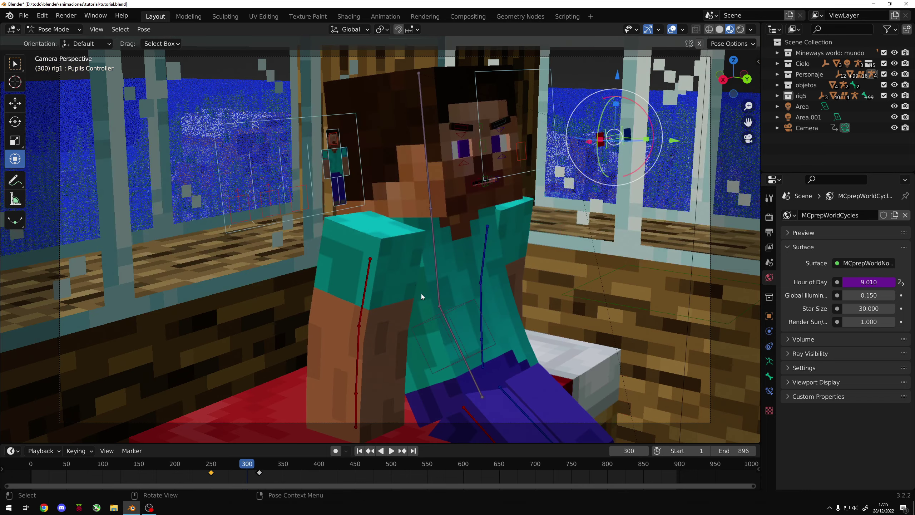
Review the head and torso motion between frames 259 and 311 in playback.
{"action": "key", "text": "space"}
{"action": "left_click", "coordinate": [426, 201]}
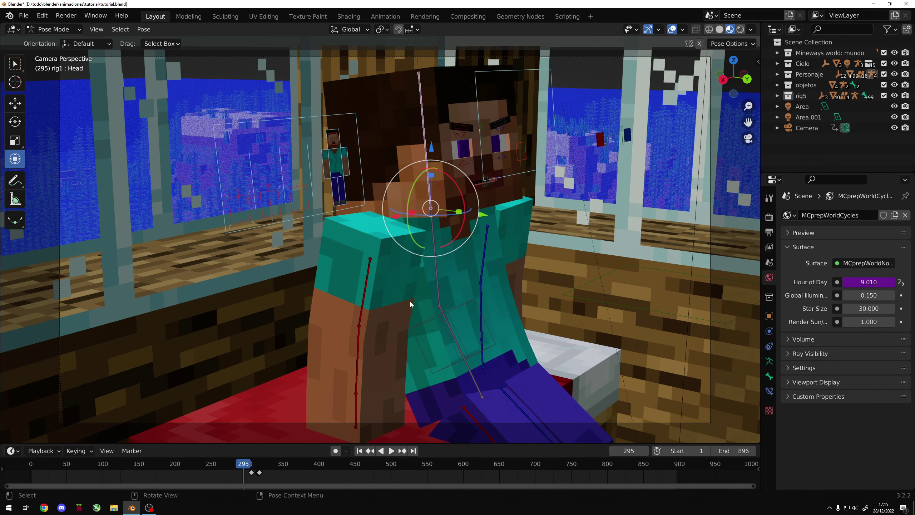
{"action": "left_click_drag", "start_coordinate": [251, 473], "coordinate": [224, 470]}
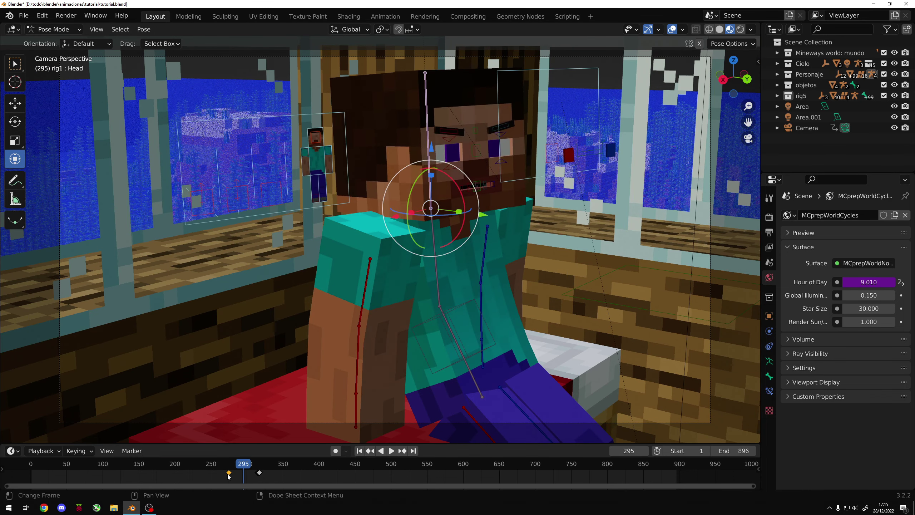
{"action": "key", "text": "space"}
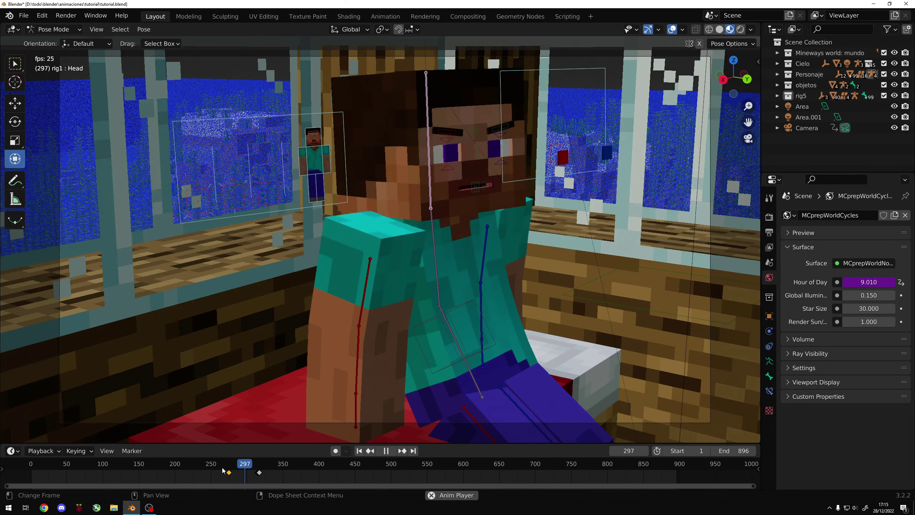
{"action": "left_click_drag", "start_coordinate": [222, 470], "coordinate": [256, 466]}
{"action": "key", "text": "space"}
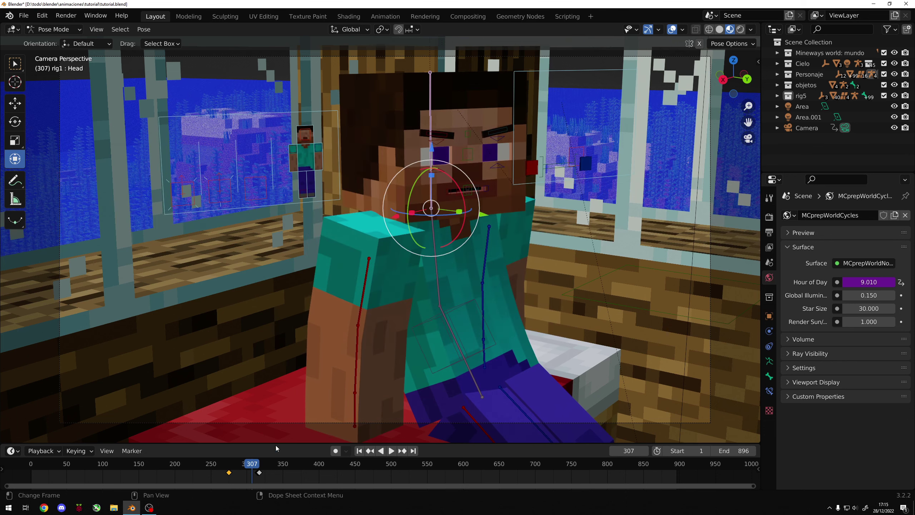
{"action": "left_click", "coordinate": [439, 297]}
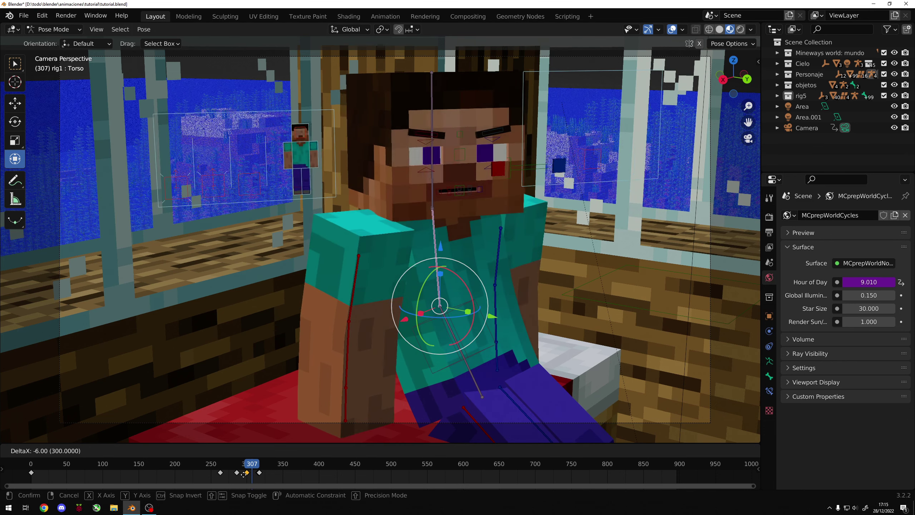
{"action": "key", "text": "space"}
{"action": "left_click_drag", "start_coordinate": [252, 476], "coordinate": [218, 471]}
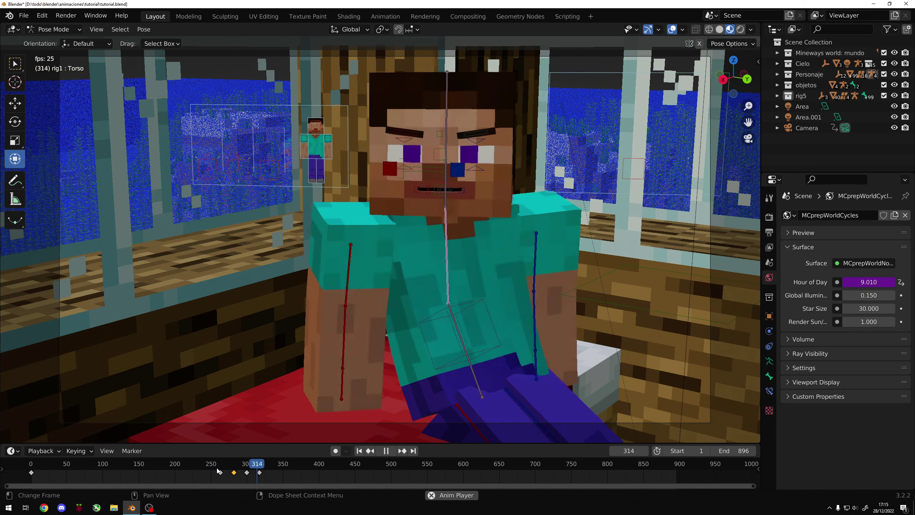
{"action": "key", "text": "space"}
{"action": "left_click_drag", "start_coordinate": [262, 468], "coordinate": [233, 470]}
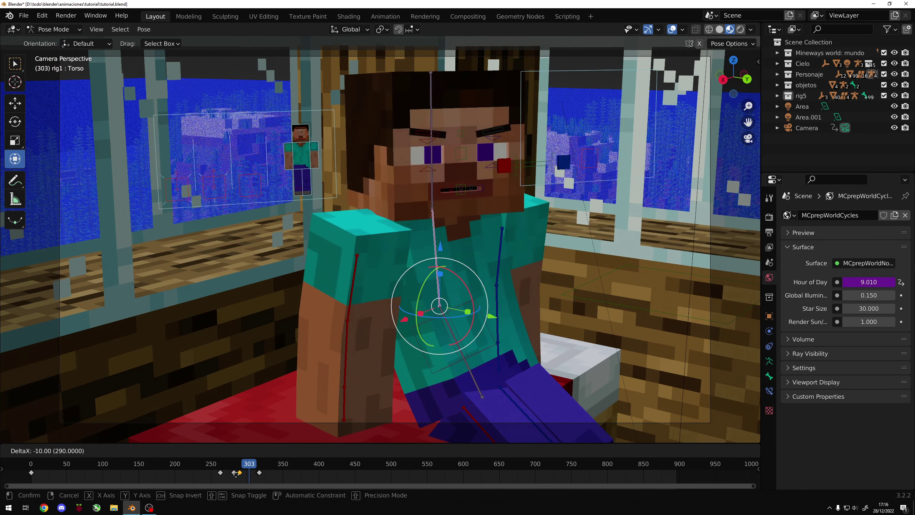
{"action": "key", "text": "space"}
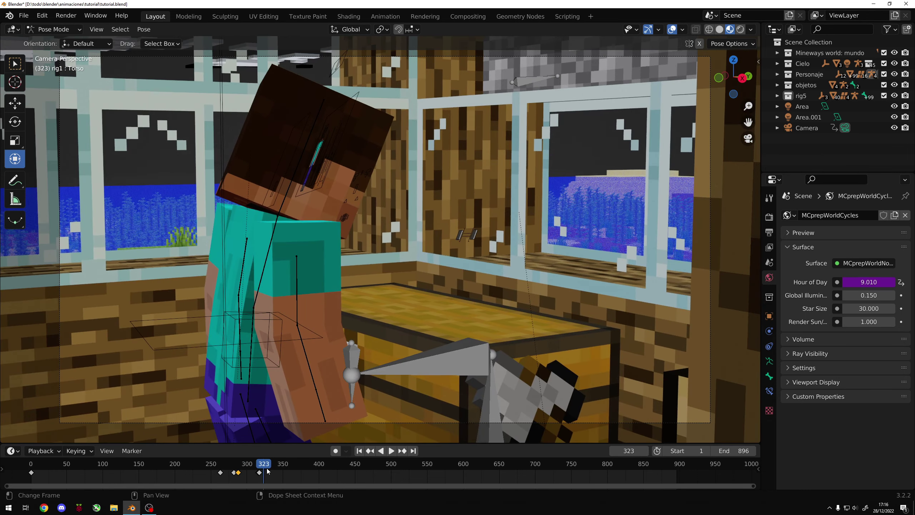
{"action": "key", "text": "space"}
Shift the torso keyframe earlier, then one more frame, replaying to check timing.
{"action": "left_click_drag", "start_coordinate": [259, 471], "coordinate": [236, 472]}
{"action": "left_click", "coordinate": [235, 472]}
{"action": "key", "text": "space"}
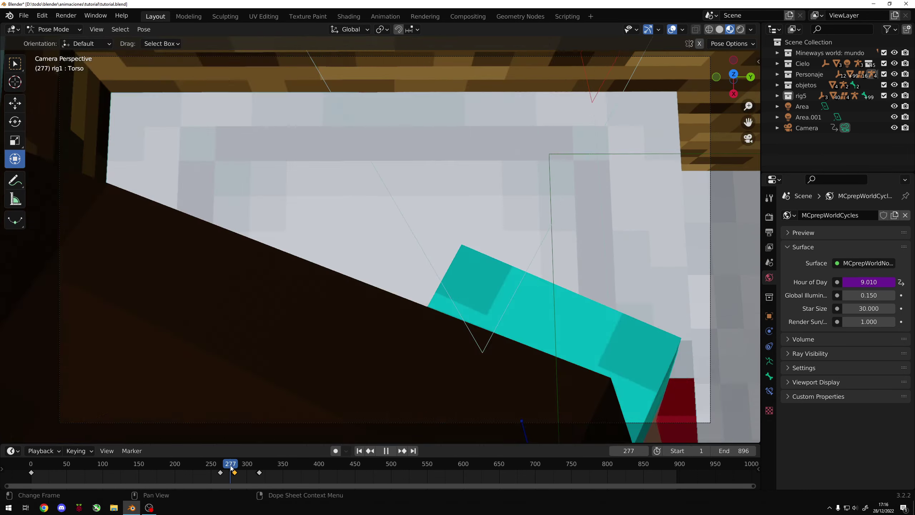
{"action": "left_click", "coordinate": [217, 470]}
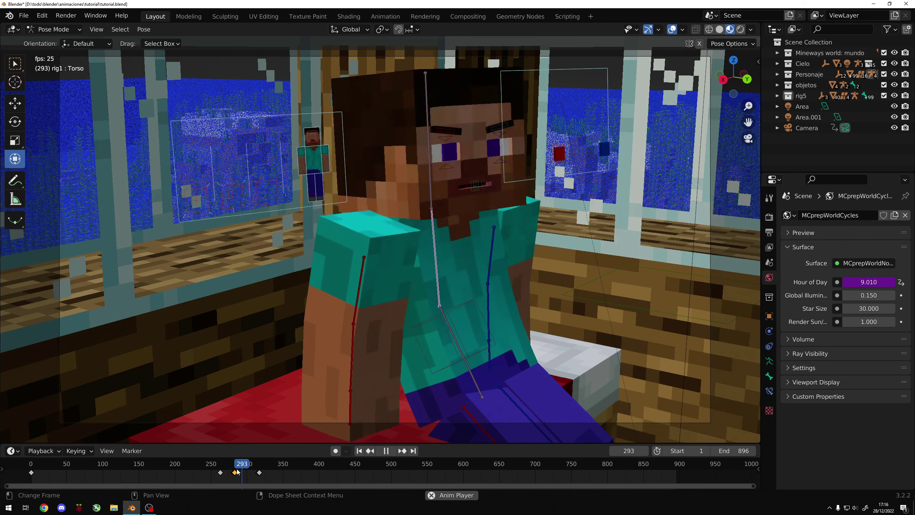
{"action": "key", "text": "space"}
{"action": "left_click", "coordinate": [234, 470]}
{"action": "key", "text": "space"}
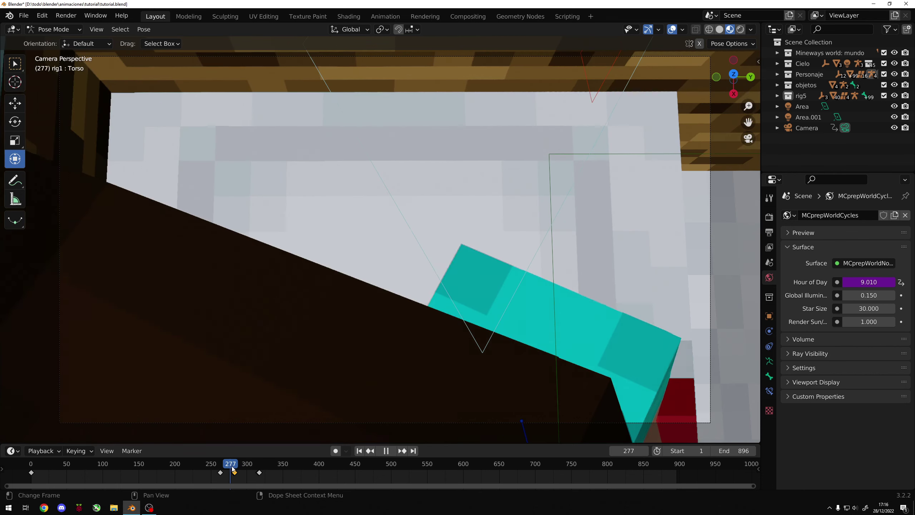
{"action": "left_click", "coordinate": [235, 470]}
{"action": "key", "text": "space"}
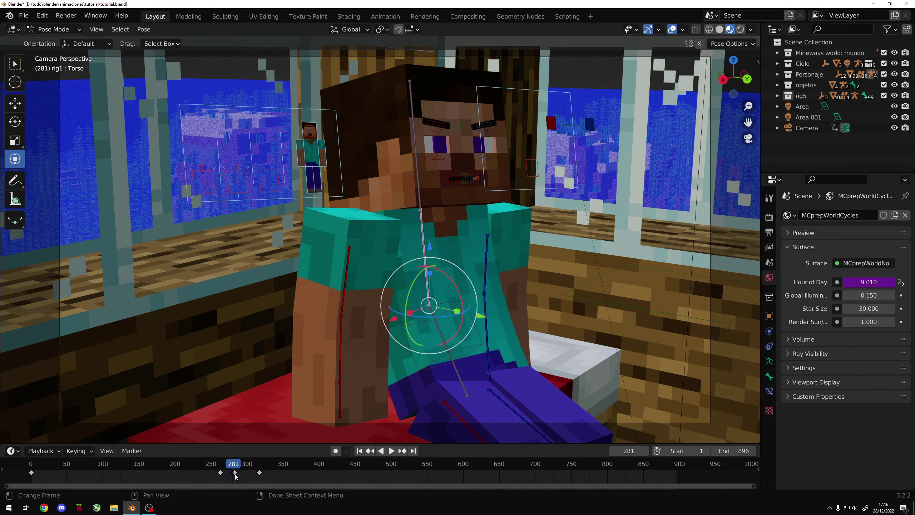
{"action": "left_click_drag", "start_coordinate": [234, 472], "coordinate": [232, 473]}
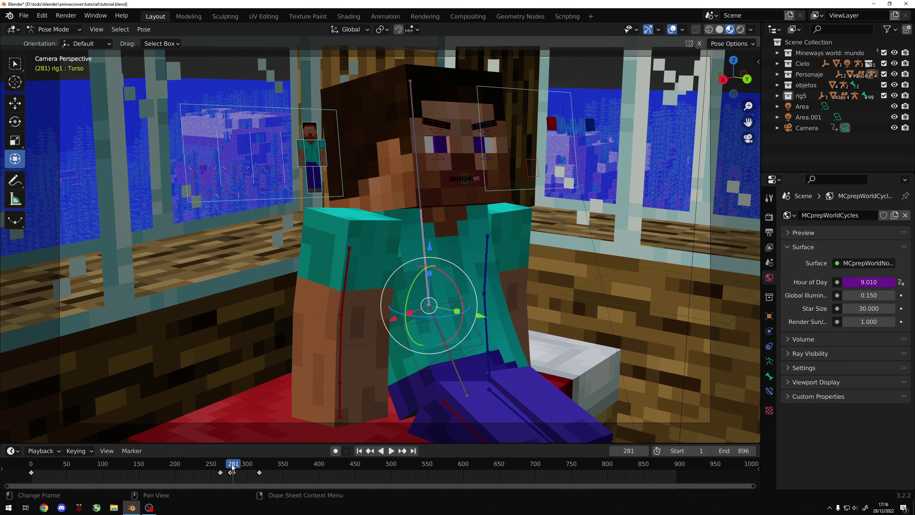
{"action": "key", "text": "space"}
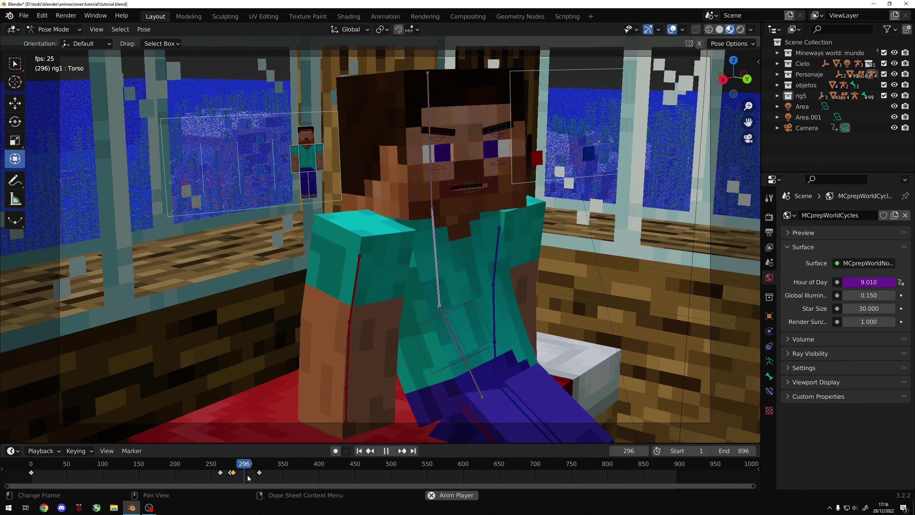
Select the pelvis keyframe and slide it 17 frames earlier.
{"action": "left_click", "coordinate": [221, 471]}
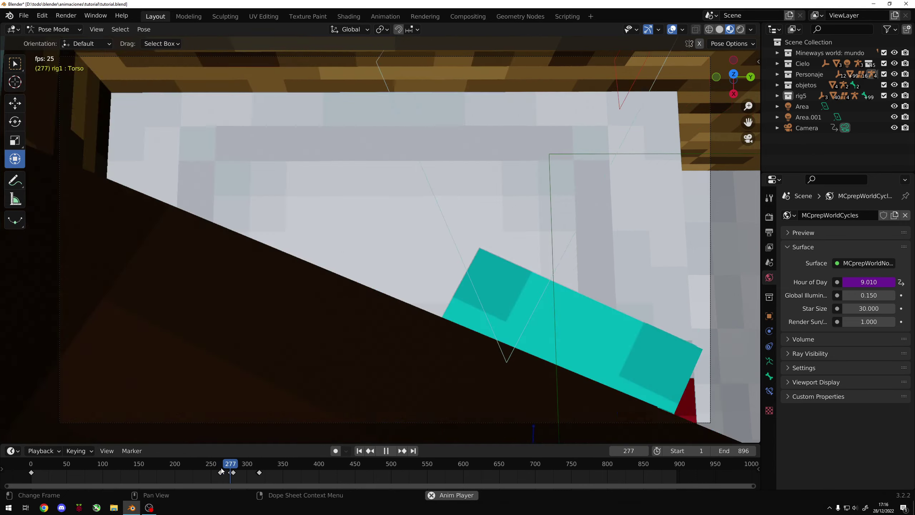
{"action": "key", "text": "space"}
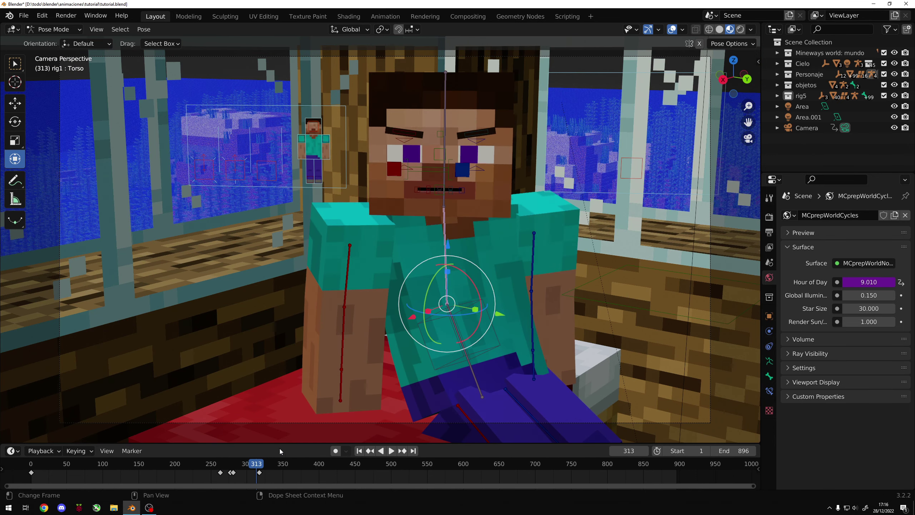
{"action": "left_click", "coordinate": [479, 373]}
{"action": "left_click_drag", "start_coordinate": [251, 473], "coordinate": [237, 473]}
Nudge the pelvis keyframe a few frames earlier to 283 and check it in playback.
{"action": "key", "text": "space"}
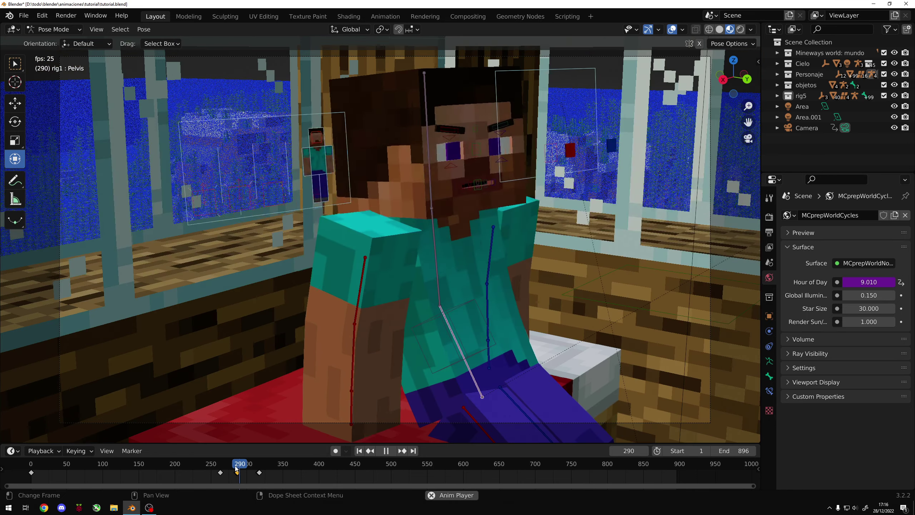
{"action": "key", "text": "Escape"}
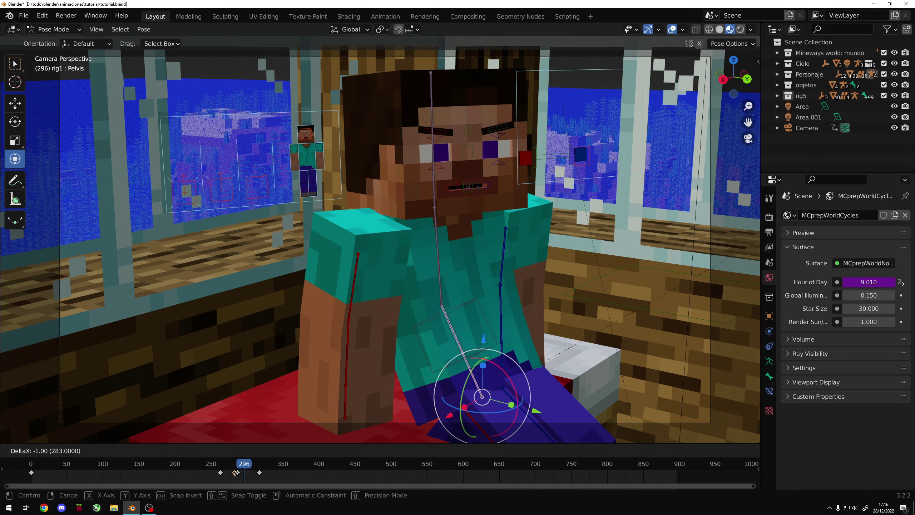
{"action": "left_click_drag", "start_coordinate": [237, 472], "coordinate": [235, 473]}
{"action": "left_click", "coordinate": [235, 473]}
{"action": "key", "text": "space"}
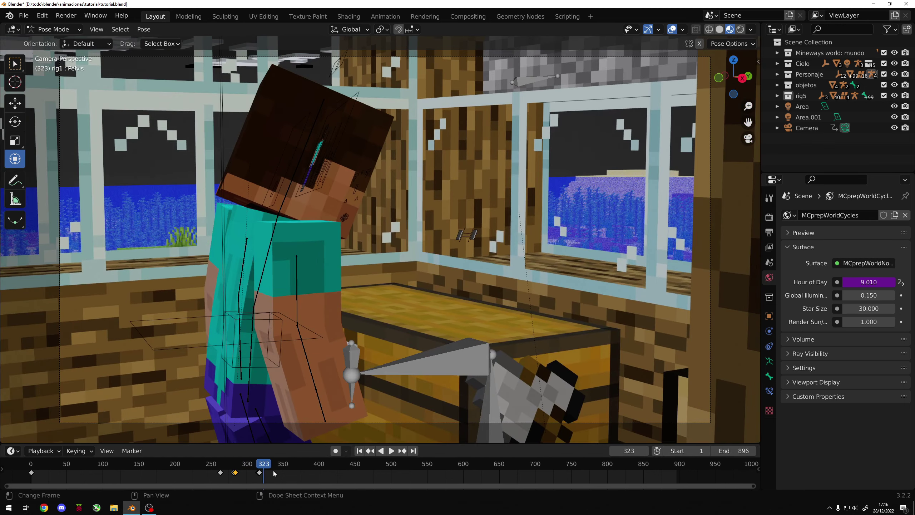
{"action": "key", "text": "Escape"}
Save tutorial.blend and replay from frame 255 to 302.
{"action": "key", "text": "ctrl+s"}
{"action": "left_click", "coordinate": [214, 469]}
{"action": "key", "text": "space"}
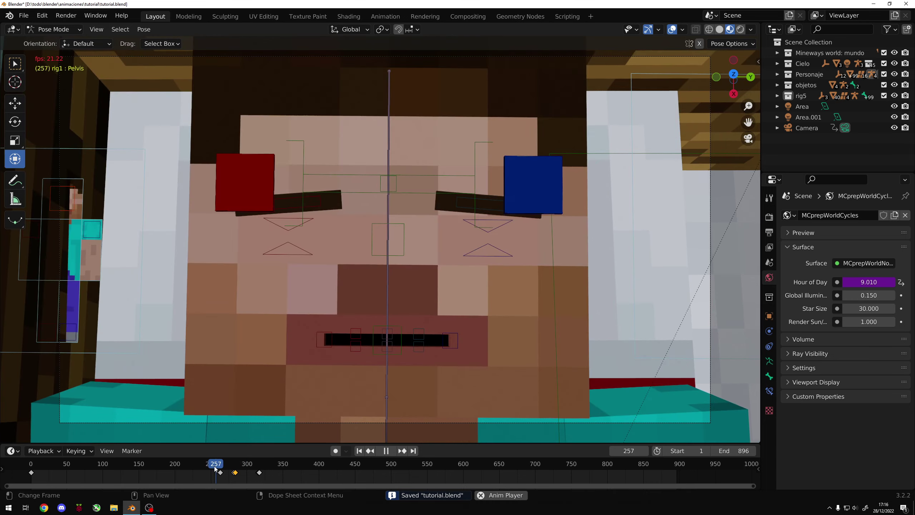
{"action": "key", "text": "space"}
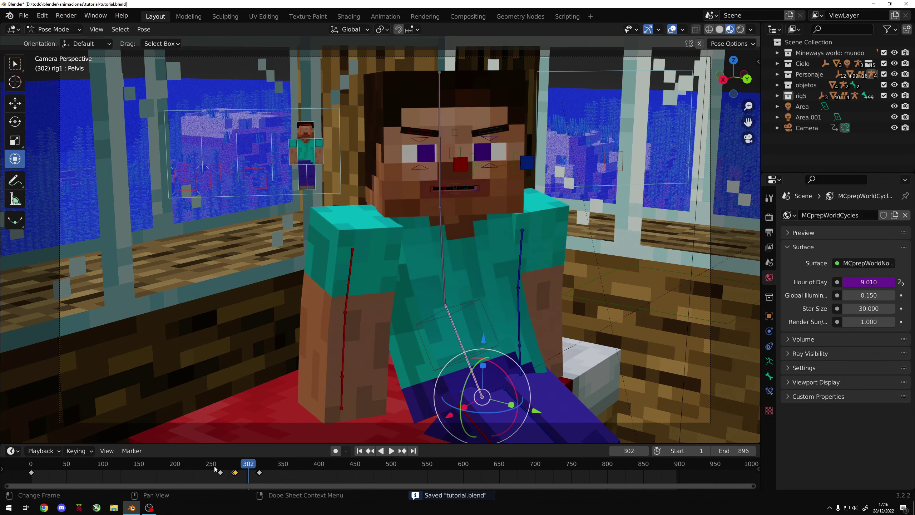
Select the Pupils Controller, stop playback at frame 281, and save the file.
{"action": "left_click", "coordinate": [496, 166]}
{"action": "left_click_drag", "start_coordinate": [237, 466], "coordinate": [231, 468]}
{"action": "key", "text": "space"}
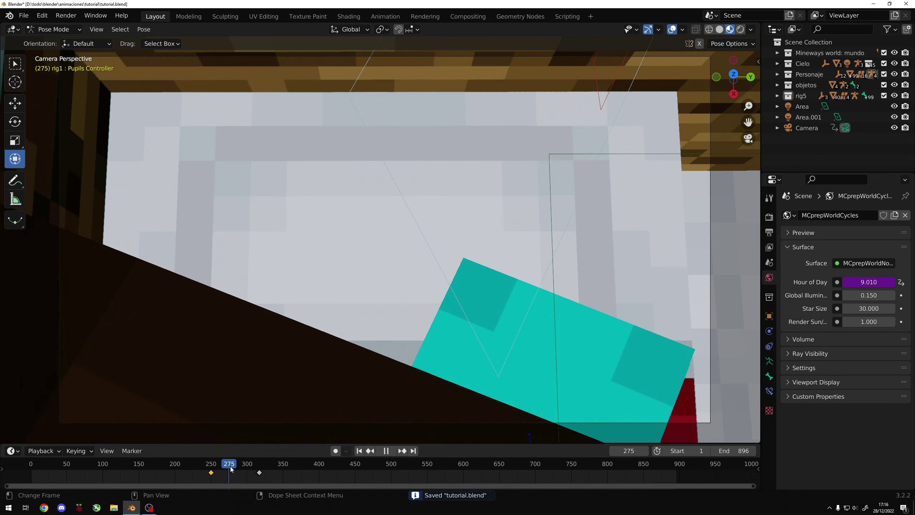
{"action": "key", "text": "space"}
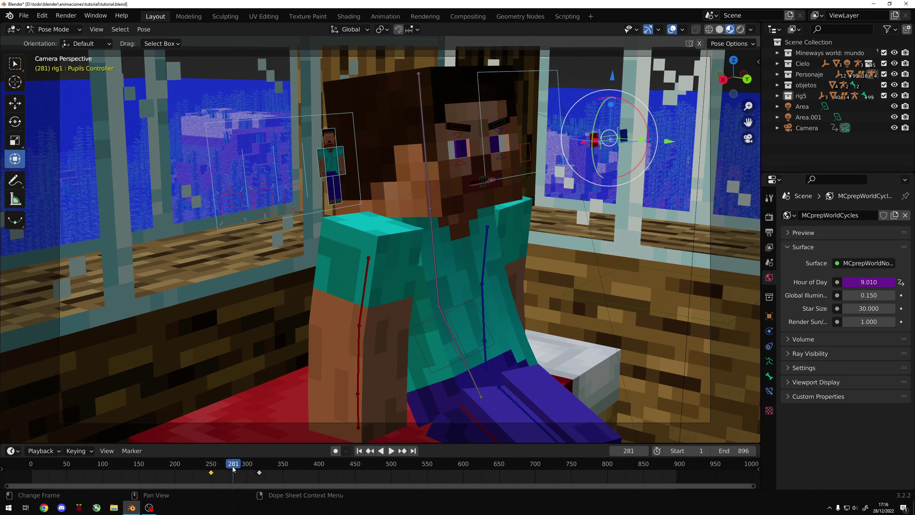
{"action": "key", "text": "q"}
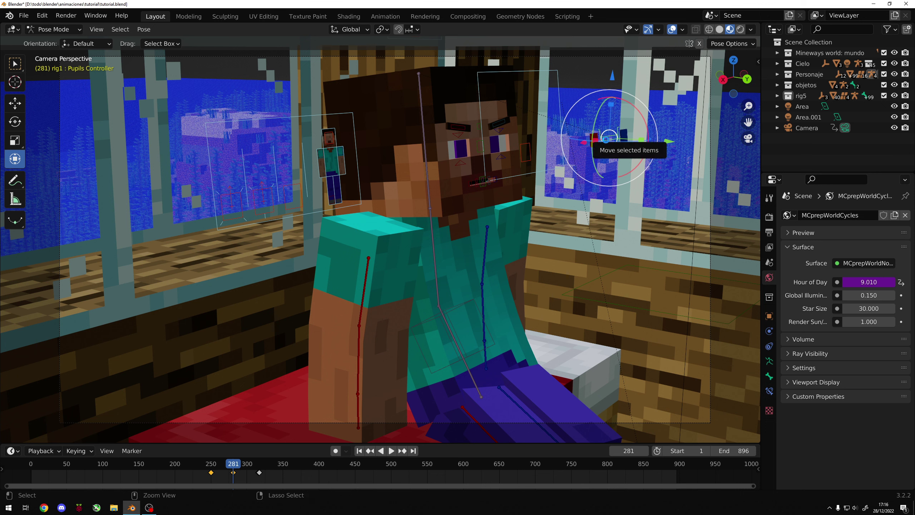
{"action": "key", "text": "ctrl+s"}
Try moving the right pupil and then the Pupils Controller, cancelling both moves.
{"action": "left_click", "coordinate": [598, 142]}
{"action": "key", "text": "g"}
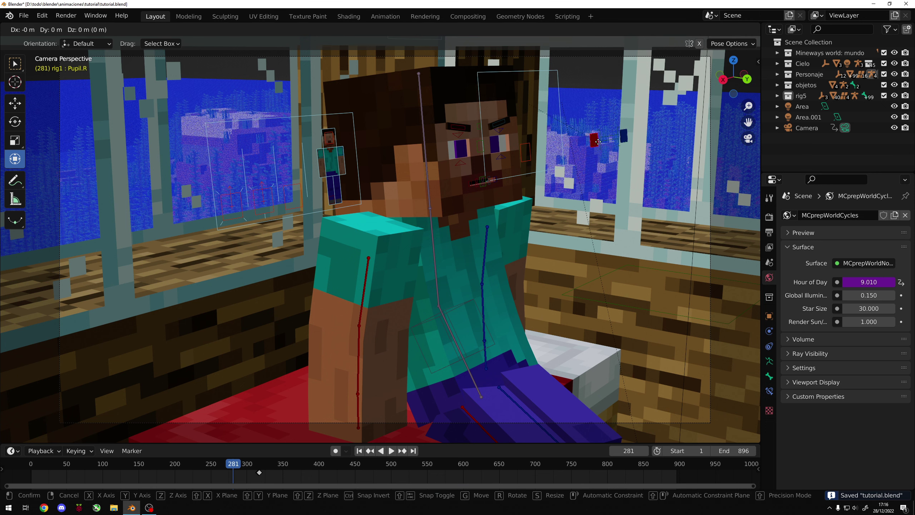
{"action": "right_click", "coordinate": [607, 143]}
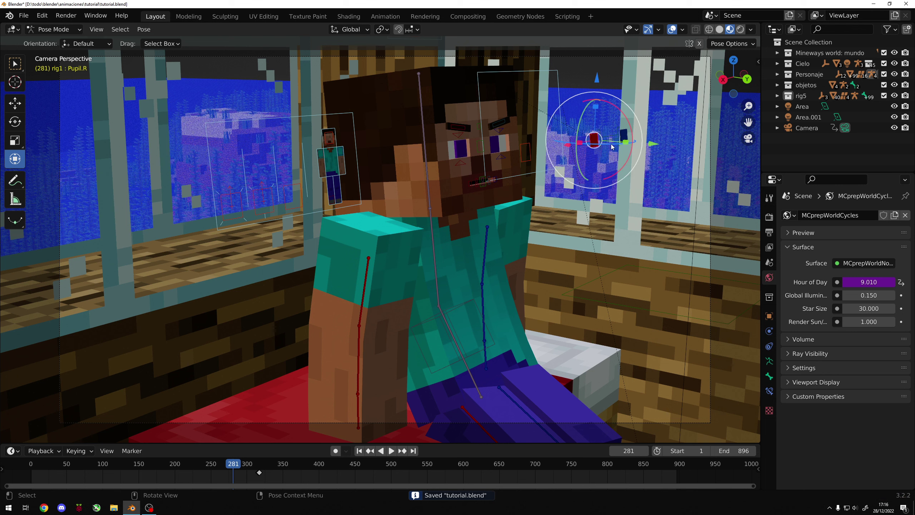
{"action": "left_click", "coordinate": [612, 146]}
{"action": "key", "text": "g"}
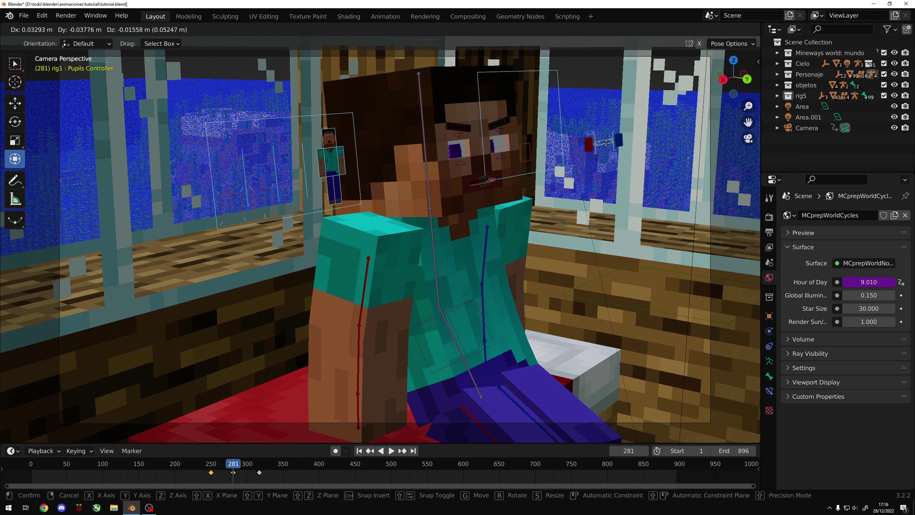
{"action": "right_click", "coordinate": [604, 139]}
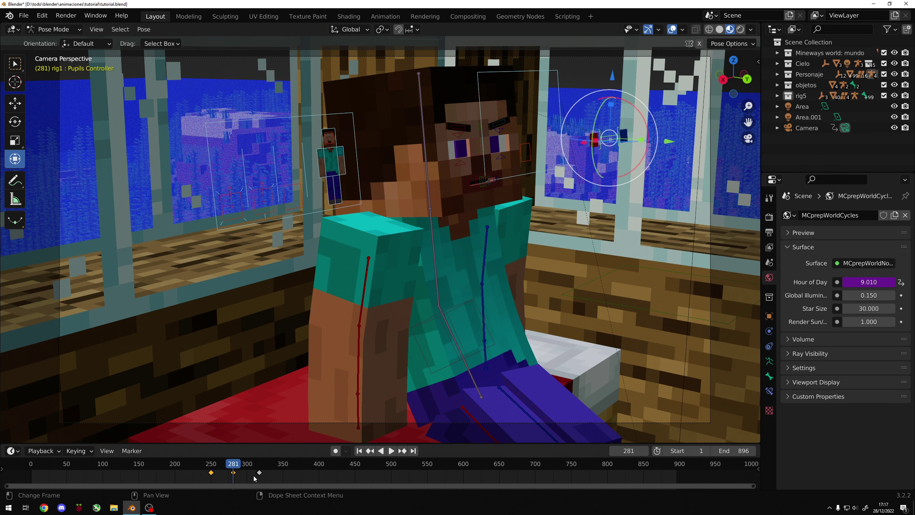
Back at frame 281, shift the Pupils Controller slightly to the left.
{"action": "key", "text": "space"}
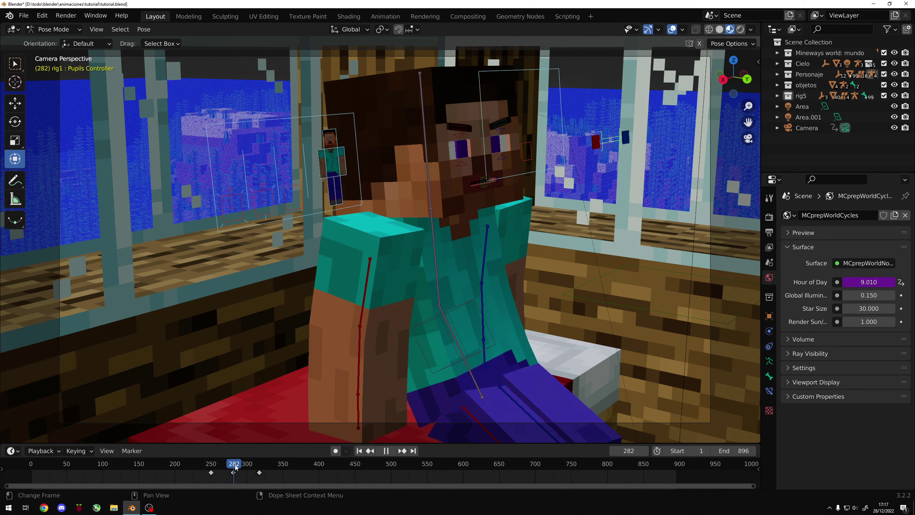
{"action": "left_click_drag", "start_coordinate": [257, 466], "coordinate": [234, 468]}
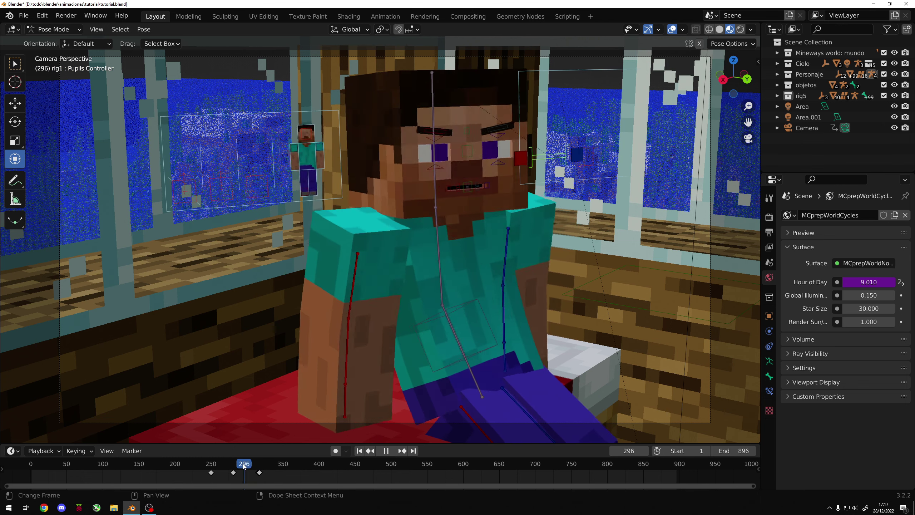
{"action": "key", "text": "space"}
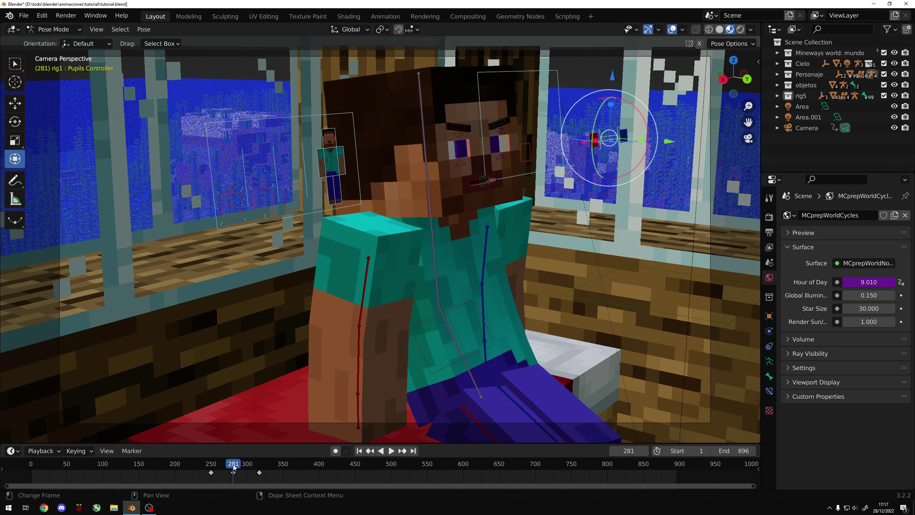
{"action": "key", "text": "g"}
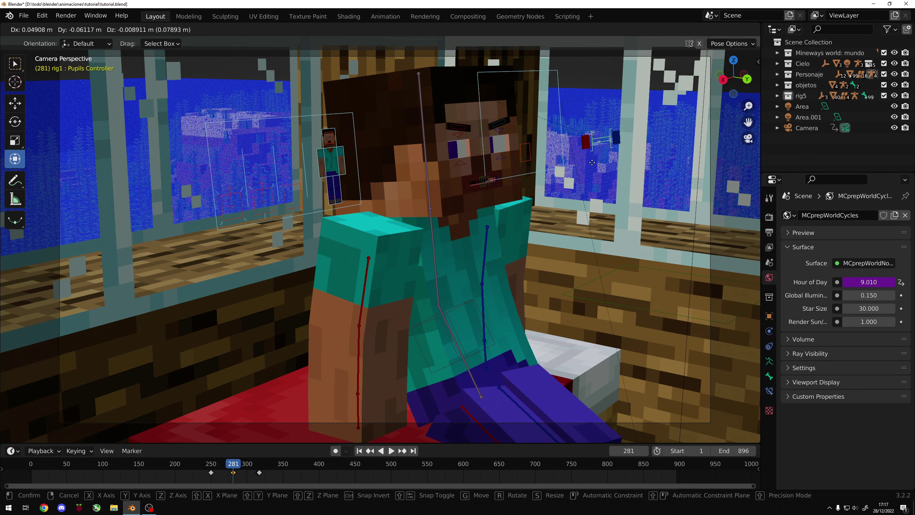
{"action": "right_click", "coordinate": [612, 155]}
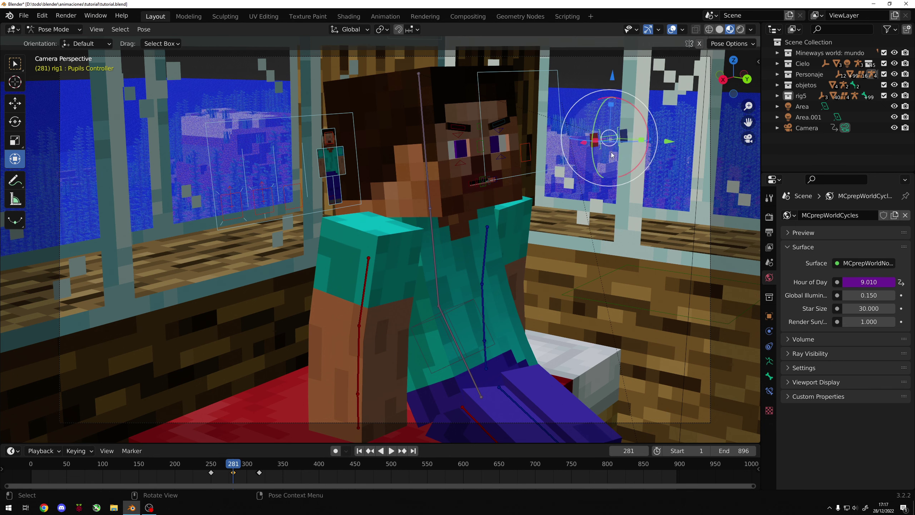
{"action": "key", "text": "g"}
{"action": "left_click", "coordinate": [576, 149]}
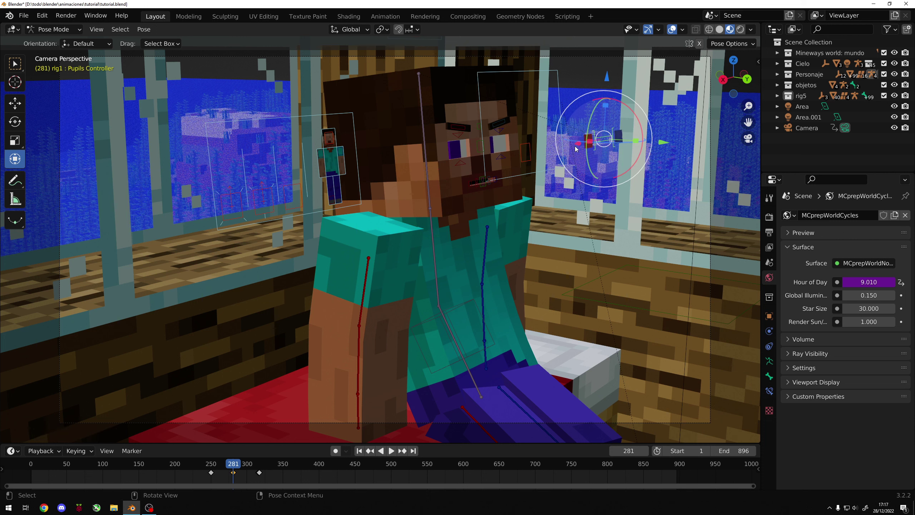
{"action": "left_click", "coordinate": [349, 29]}
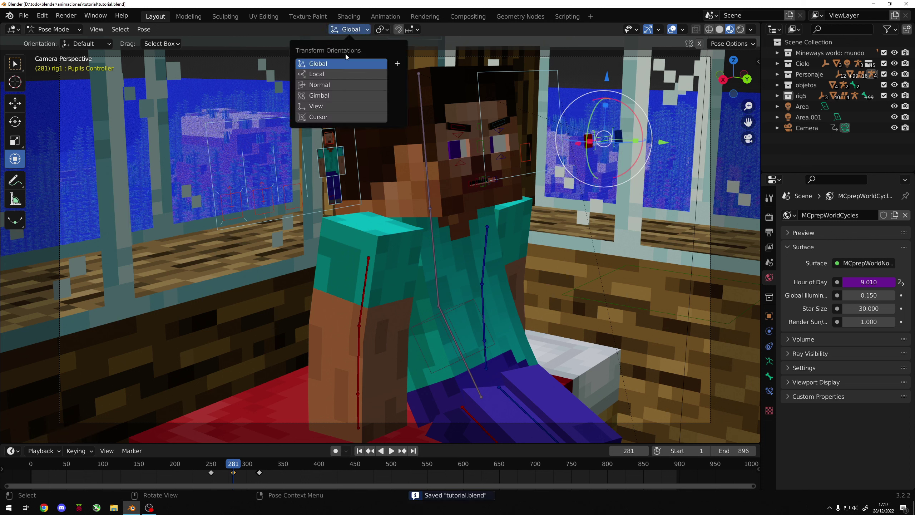
With Local orientation, slide the Pupils Controller along X at frame 281 and save.
{"action": "left_click", "coordinate": [343, 74]}
{"action": "key", "text": "g"}
{"action": "key", "text": "x"}
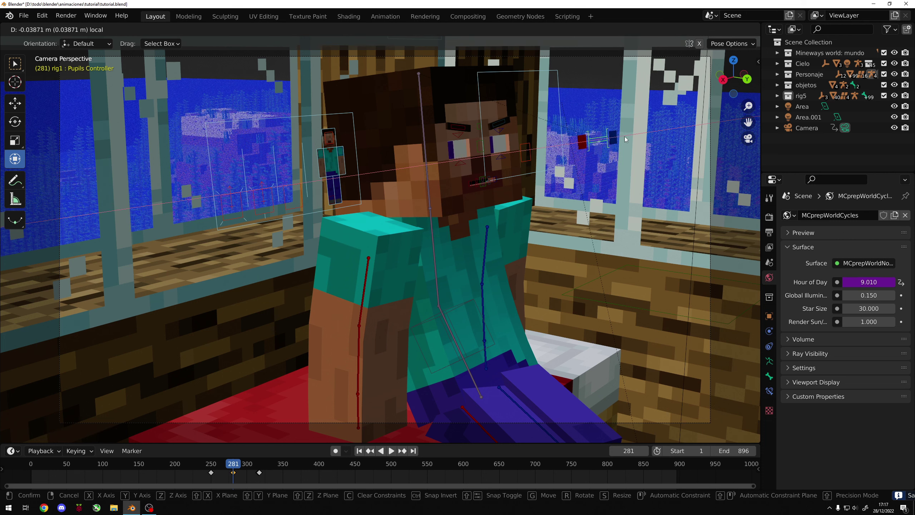
{"action": "left_click", "coordinate": [626, 139]}
{"action": "key", "text": "ctrl+s"}
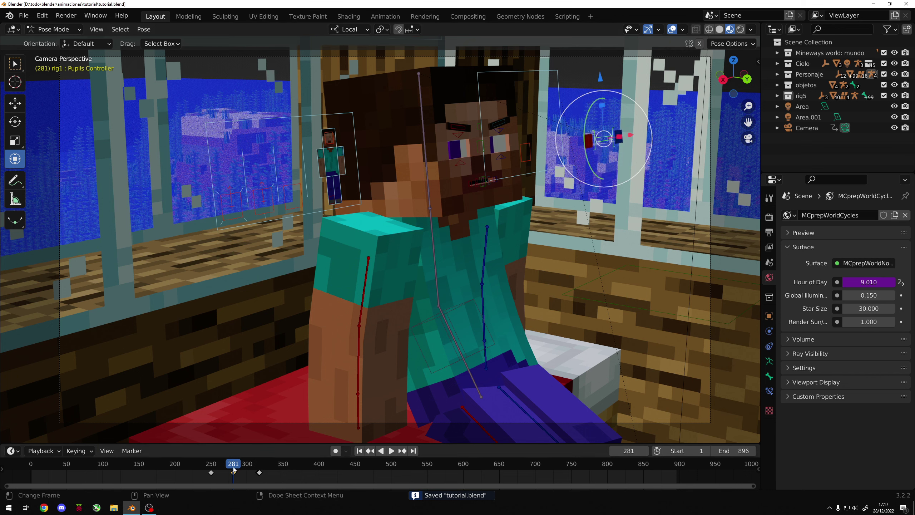
Advance to about frame 316 and slide the pupils right along the local X axis.
{"action": "key", "text": "space"}
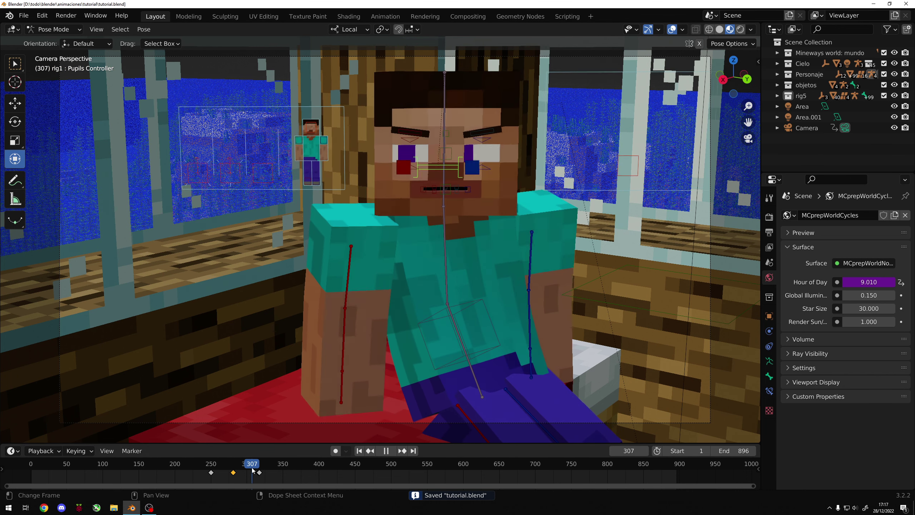
{"action": "left_click_drag", "start_coordinate": [253, 470], "coordinate": [260, 470]}
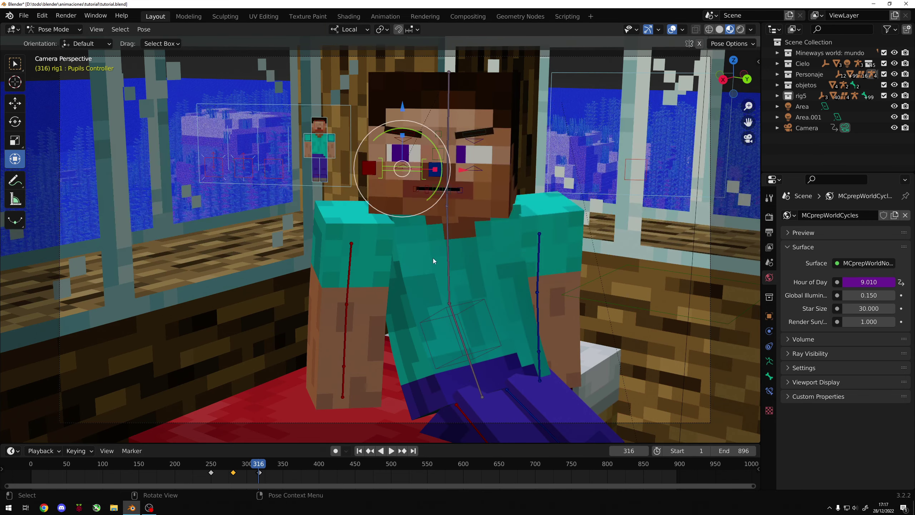
{"action": "left_click_drag", "start_coordinate": [471, 170], "coordinate": [479, 170]}
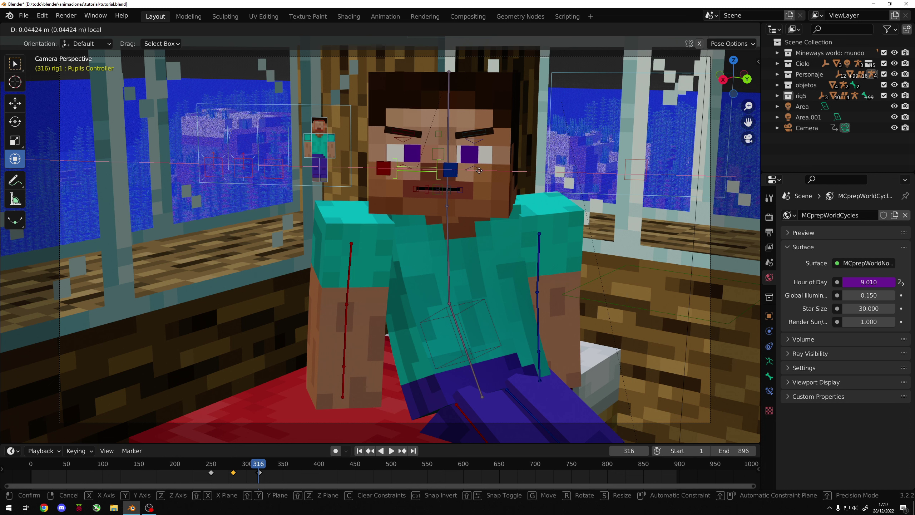
{"action": "mouse_move", "coordinate": [471, 171]}
{"action": "left_mouse_down"}
{"action": "mouse_move", "coordinate": [458, 174]}
{"action": "mouse_move", "coordinate": [506, 169]}
{"action": "left_mouse_up"}
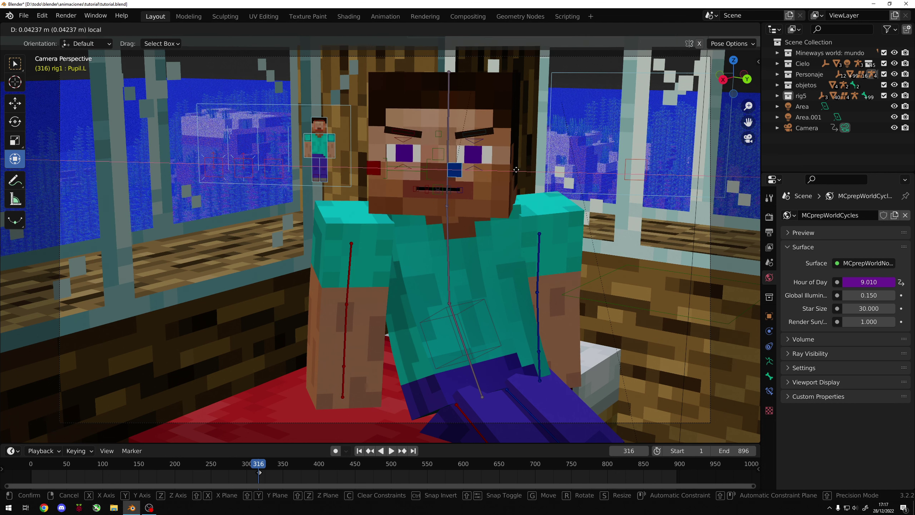
{"action": "right_click", "coordinate": [512, 170]}
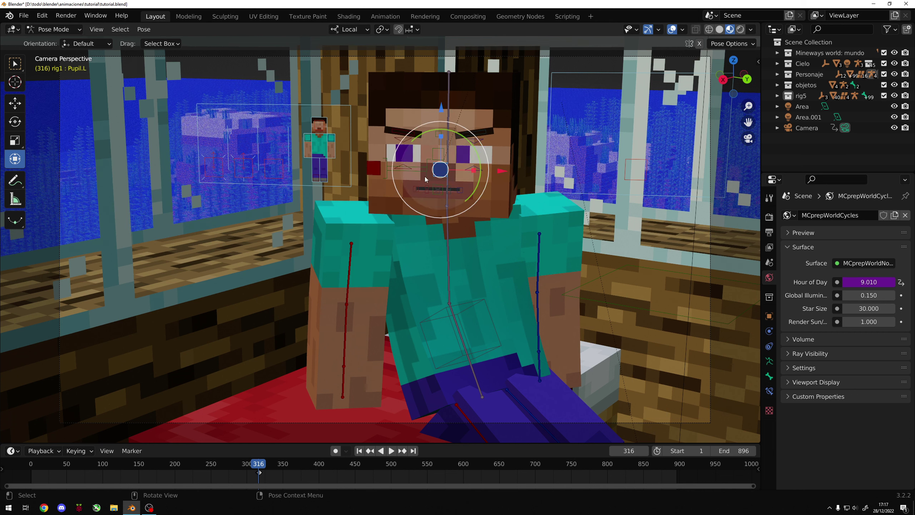
{"action": "left_click_drag", "start_coordinate": [468, 174], "coordinate": [478, 173]}
Key the pupils' location and rotation, then review the sit-up around frame 280 through the camera.
{"action": "key", "text": "q"}
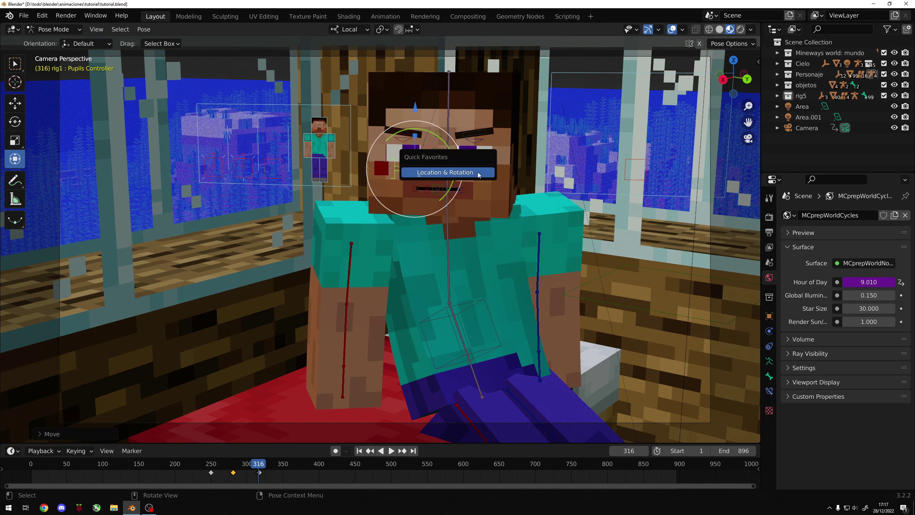
{"action": "left_click_drag", "start_coordinate": [258, 467], "coordinate": [220, 465]}
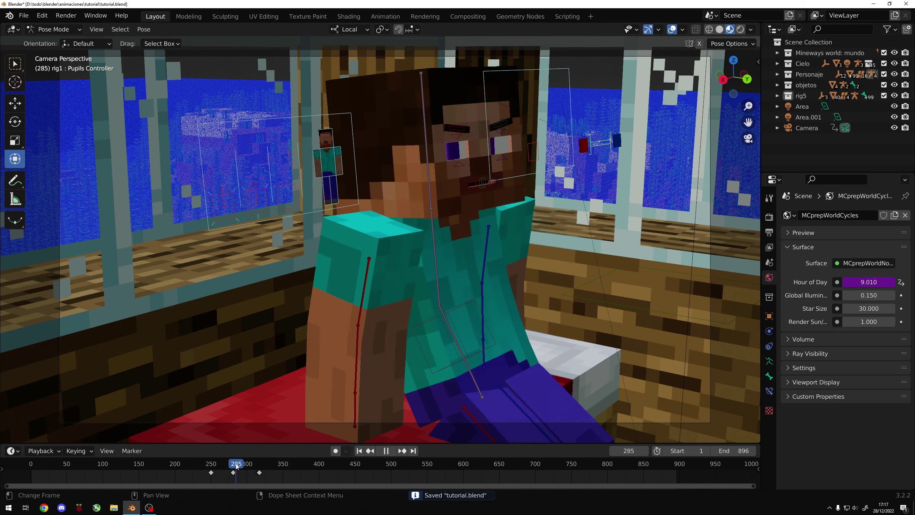
{"action": "key", "text": "space"}
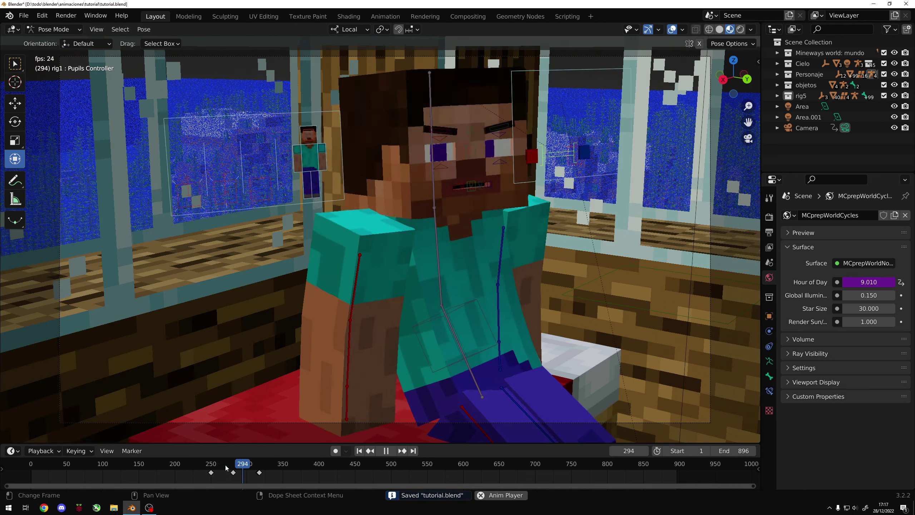
{"action": "key", "text": "Escape"}
{"action": "key", "text": "KP_0"}
{"action": "left_click_drag", "start_coordinate": [222, 468], "coordinate": [210, 469]}
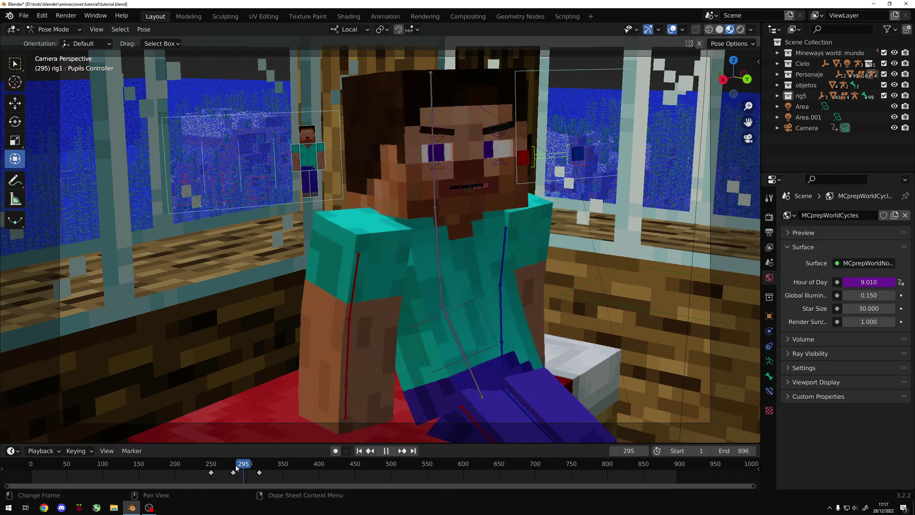
{"action": "left_click_drag", "start_coordinate": [236, 465], "coordinate": [232, 467]}
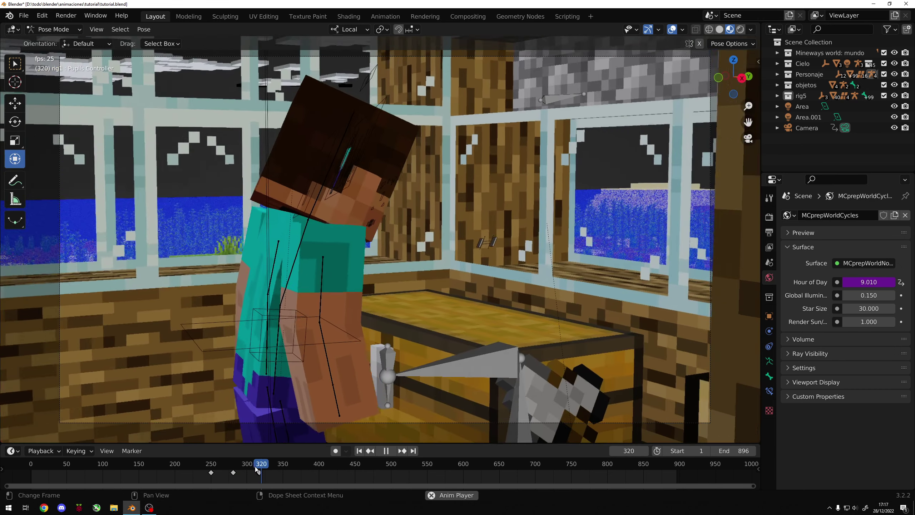
{"action": "mouse_move", "coordinate": [244, 468]}
{"action": "left_mouse_down"}
{"action": "mouse_move", "coordinate": [264, 469]}
{"action": "mouse_move", "coordinate": [212, 472]}
{"action": "left_mouse_up"}
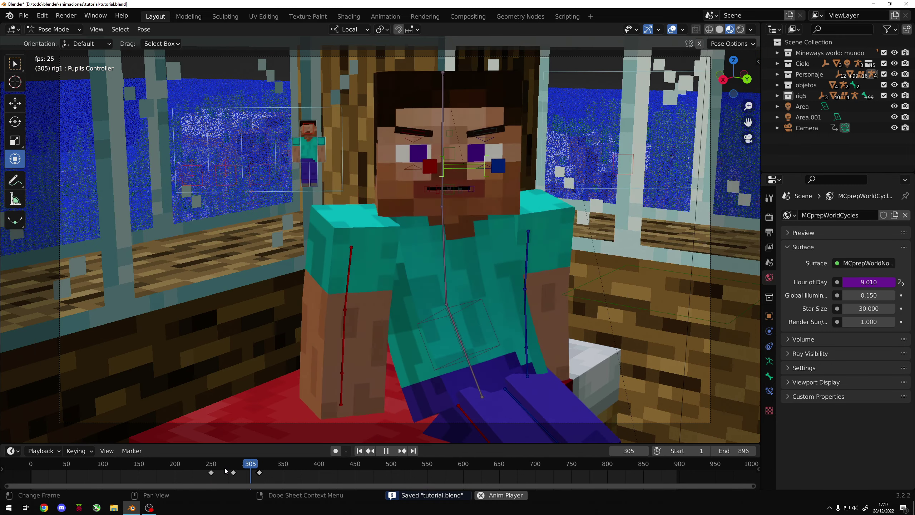
{"action": "left_click_drag", "start_coordinate": [225, 471], "coordinate": [233, 469]}
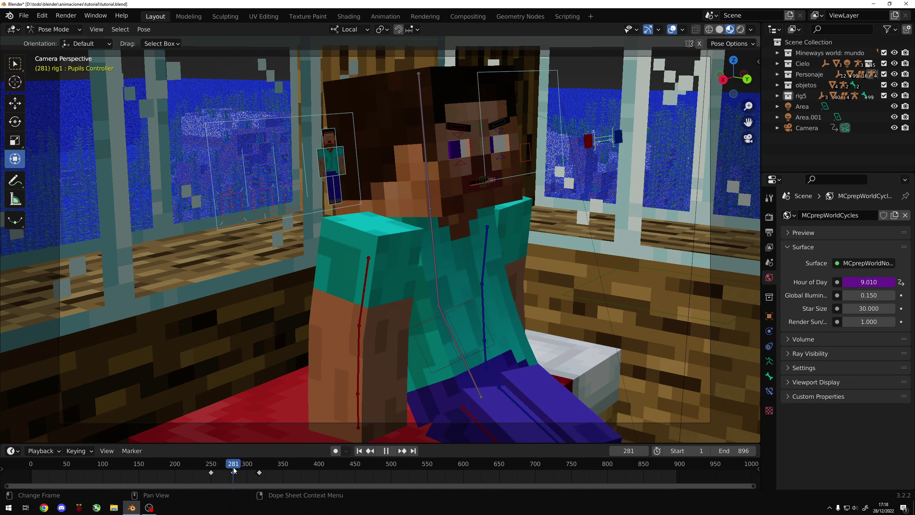
Slide the Leg IK.L controller's keyframe about six frames earlier.
{"action": "mouse_move", "coordinate": [468, 375]}
{"action": "middle_mouse_down"}
{"action": "mouse_move", "coordinate": [509, 354]}
{"action": "mouse_move", "coordinate": [512, 389]}
{"action": "mouse_move", "coordinate": [447, 399]}
{"action": "middle_mouse_up"}
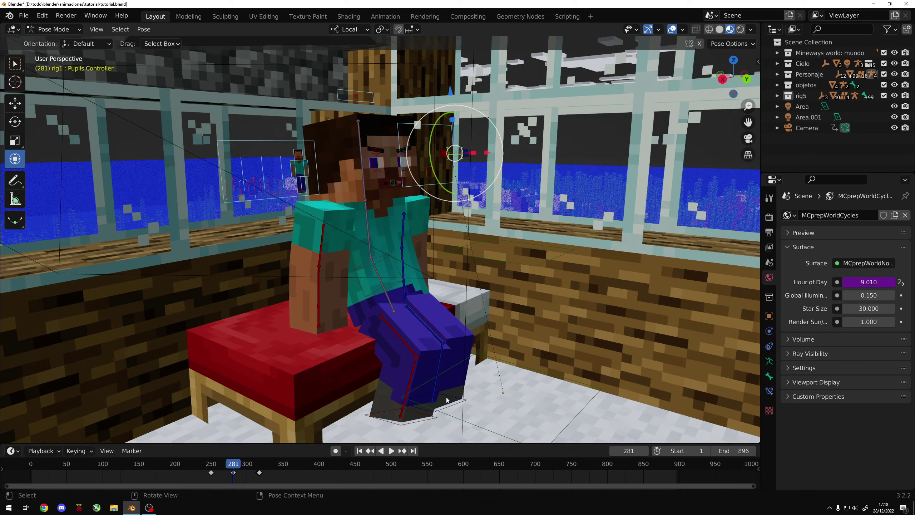
{"action": "left_click", "coordinate": [423, 420]}
{"action": "key", "text": "g"}
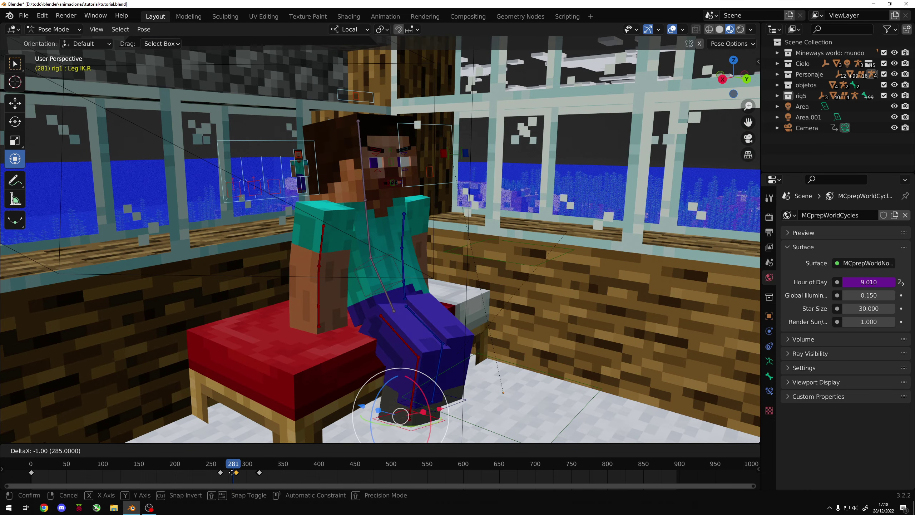
{"action": "right_click", "coordinate": [230, 473]}
{"action": "left_click", "coordinate": [432, 402]}
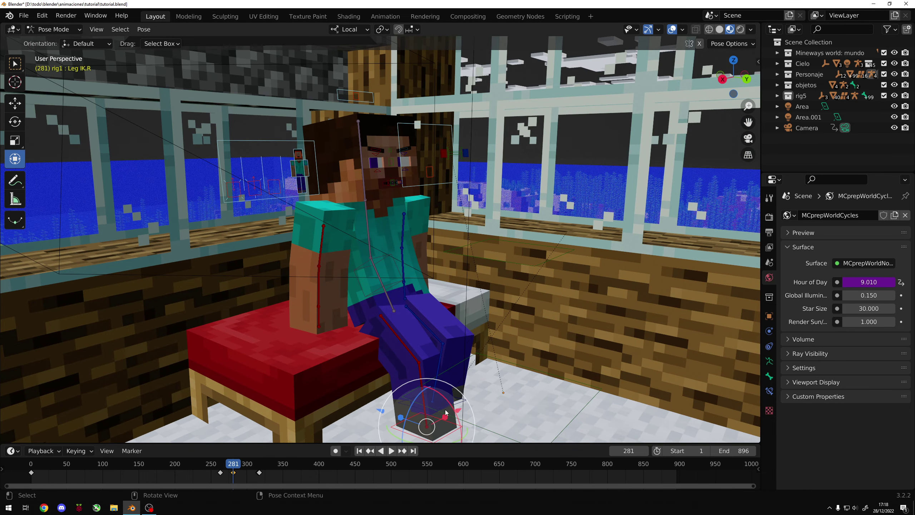
{"action": "key", "text": "g"}
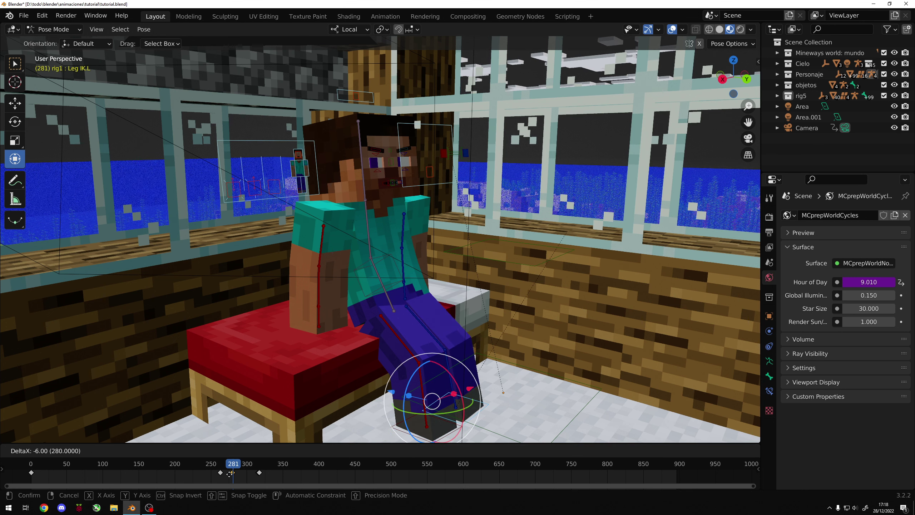
{"action": "left_click", "coordinate": [230, 475]}
Play back the sit-up from the camera view to check the offset leg timing.
{"action": "left_click_drag", "start_coordinate": [239, 465], "coordinate": [217, 467]}
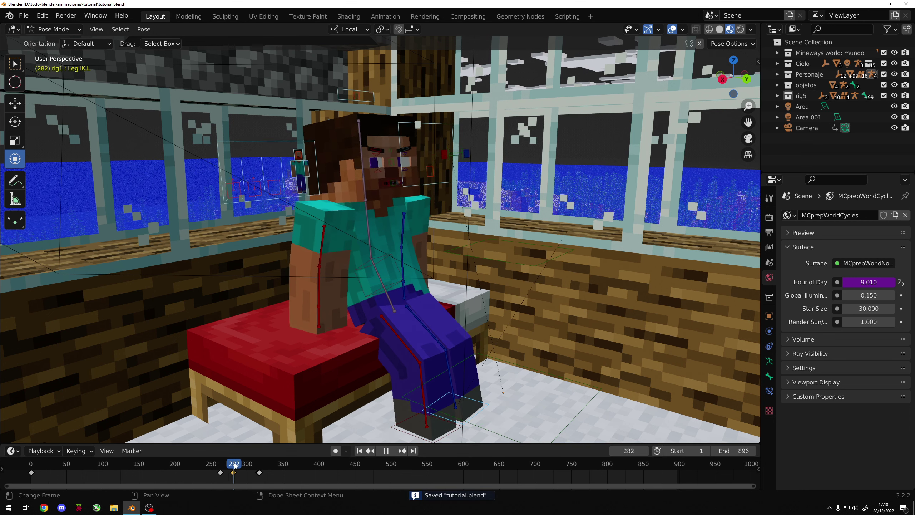
{"action": "key", "text": "space"}
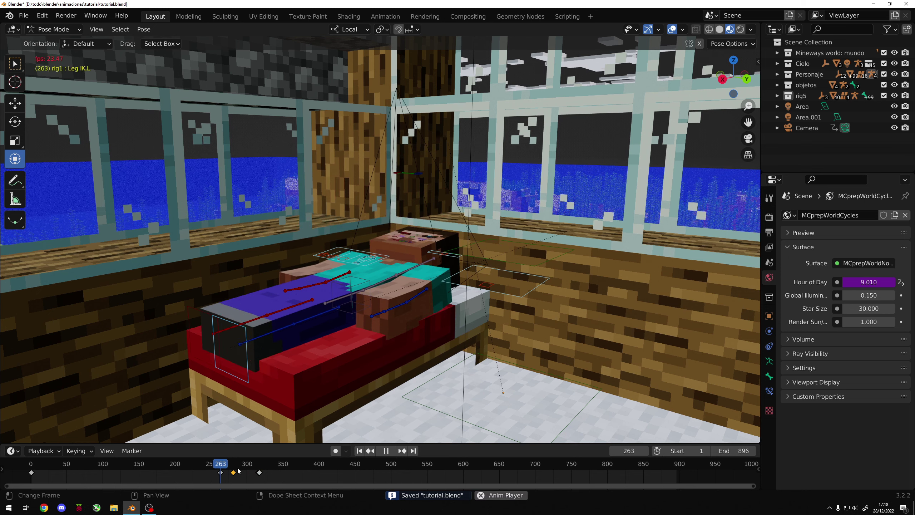
{"action": "left_click", "coordinate": [316, 478]}
{"action": "key", "text": "KP_Decimal"}
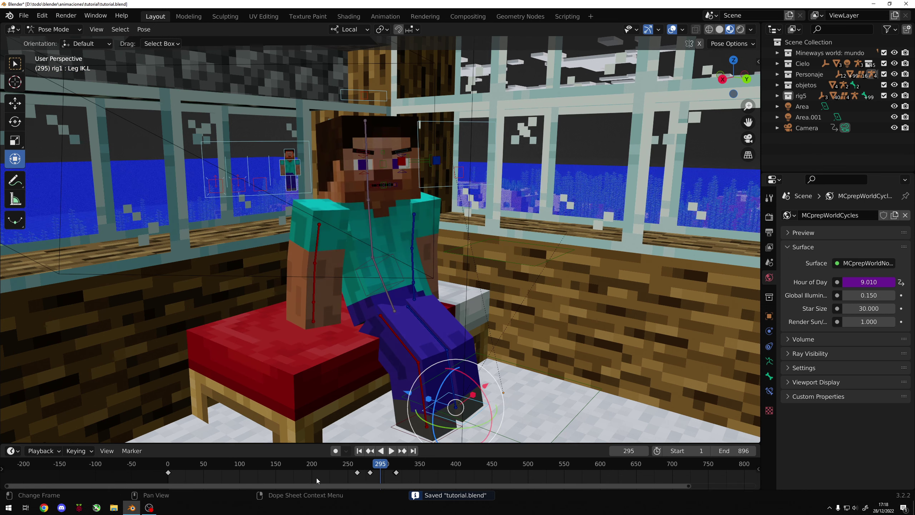
{"action": "key", "text": "KP_0"}
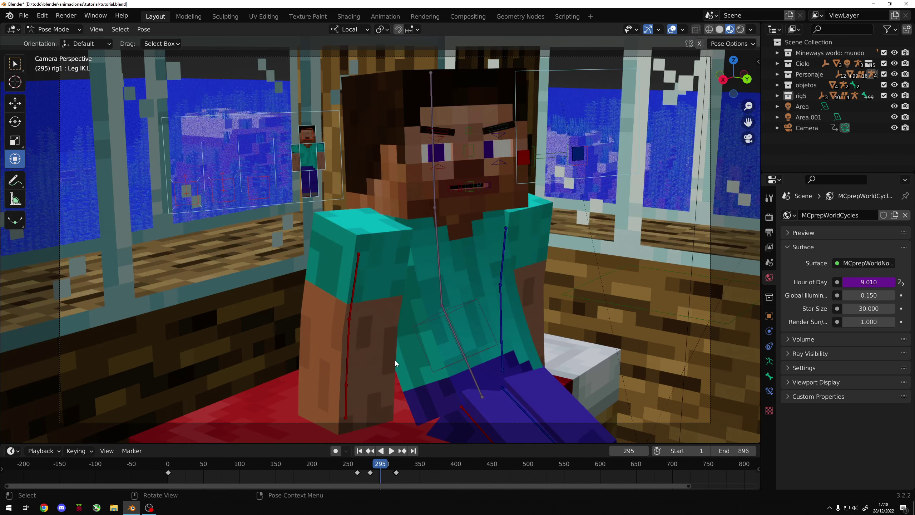
{"action": "key", "text": "space"}
{"action": "left_click", "coordinate": [343, 468]}
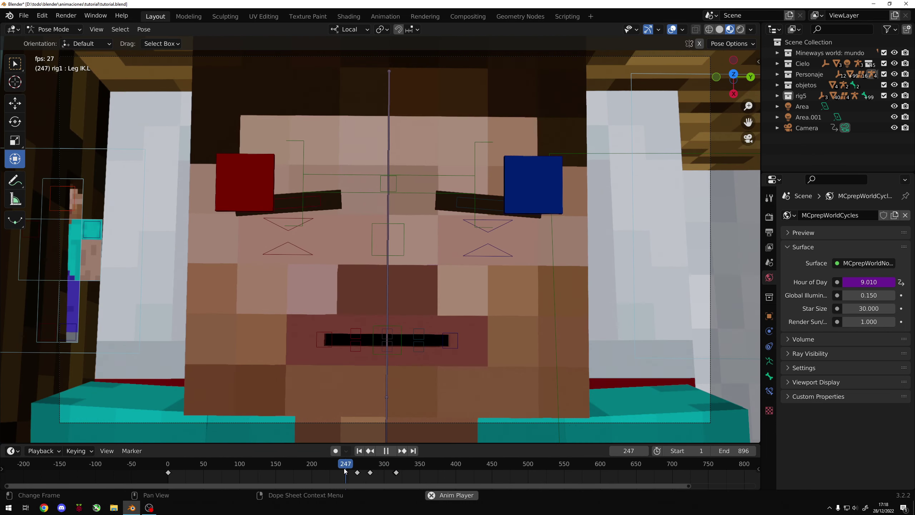
{"action": "left_click", "coordinate": [389, 455]}
Replay from about frame 372, pause around frame 396, and return to object mode.
{"action": "left_click_drag", "start_coordinate": [345, 467], "coordinate": [308, 467]}
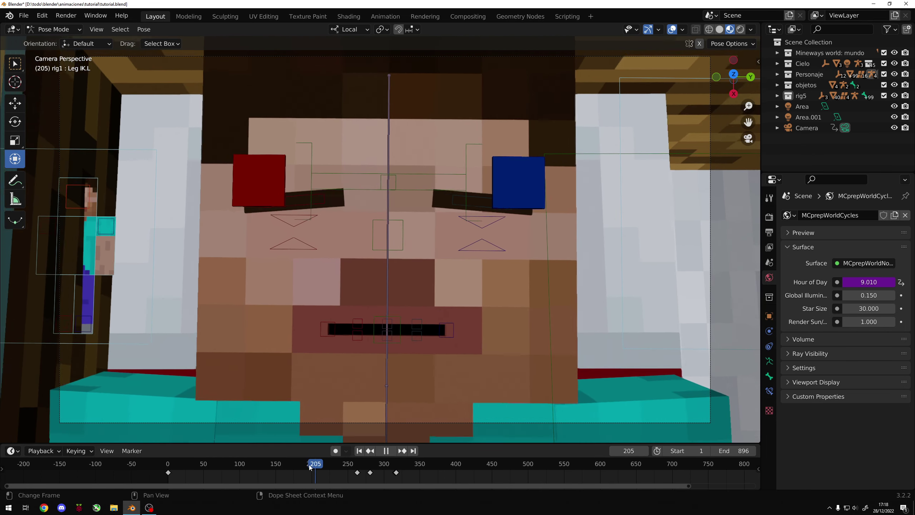
{"action": "left_click", "coordinate": [391, 451]}
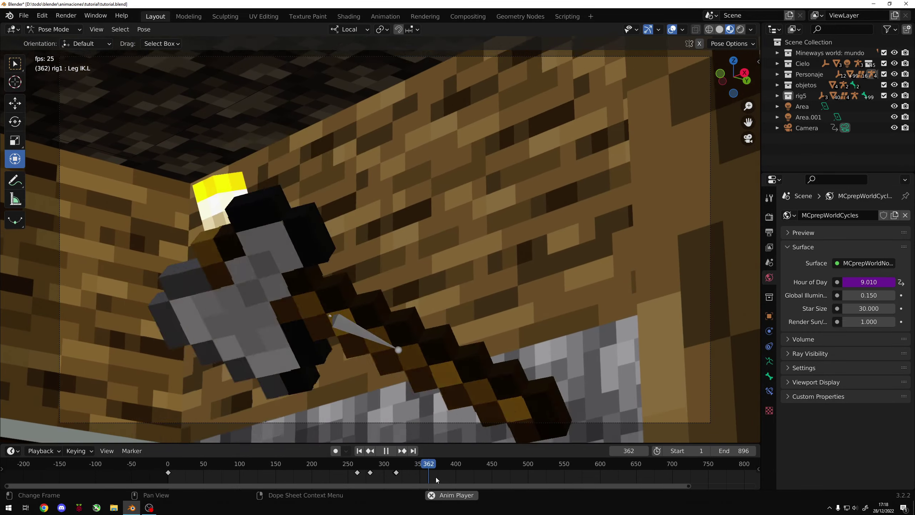
{"action": "key", "text": "space"}
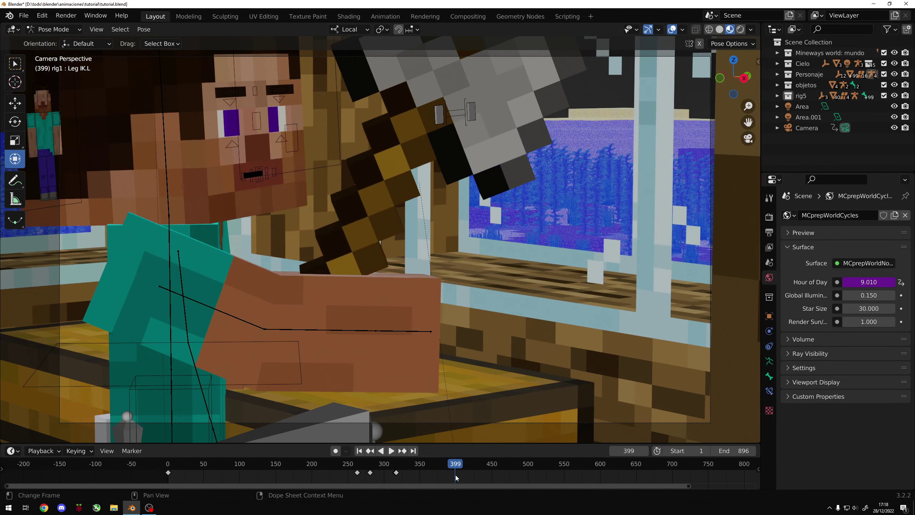
{"action": "key", "text": "space"}
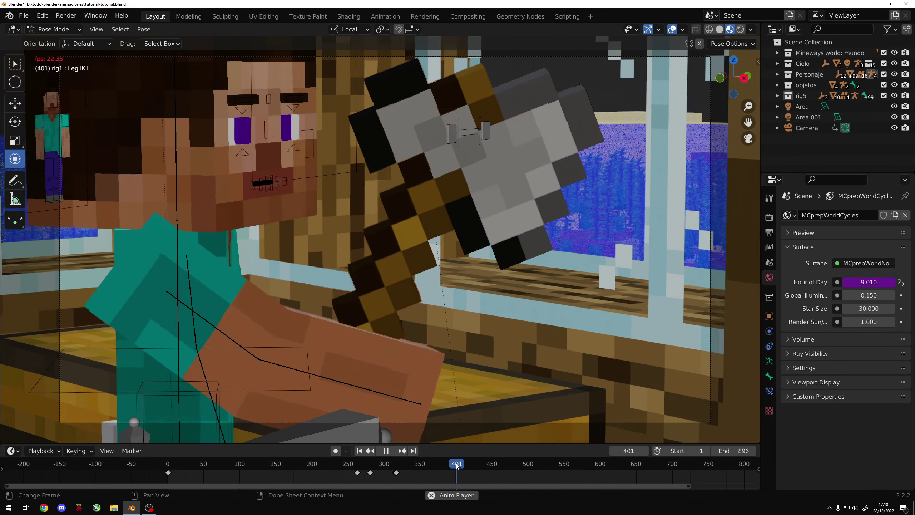
{"action": "key", "text": "space"}
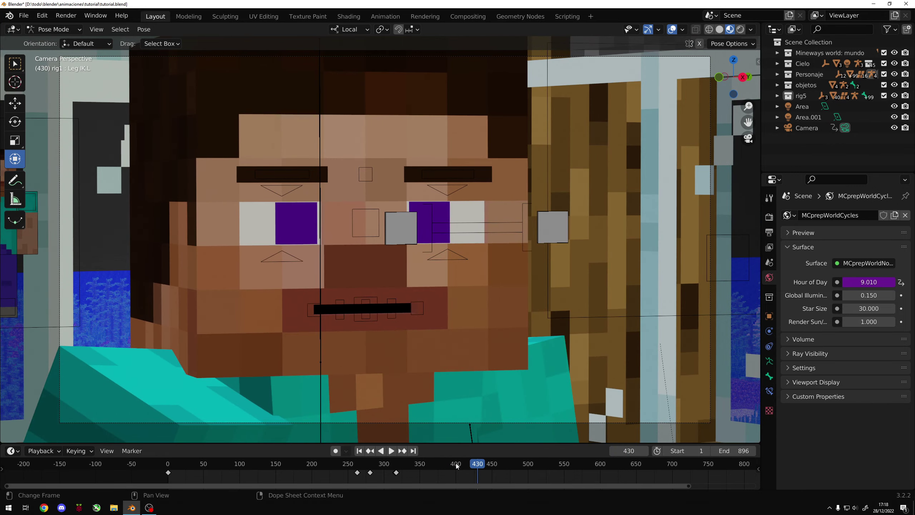
{"action": "left_click_drag", "start_coordinate": [456, 464], "coordinate": [401, 468]}
{"action": "key", "text": "space"}
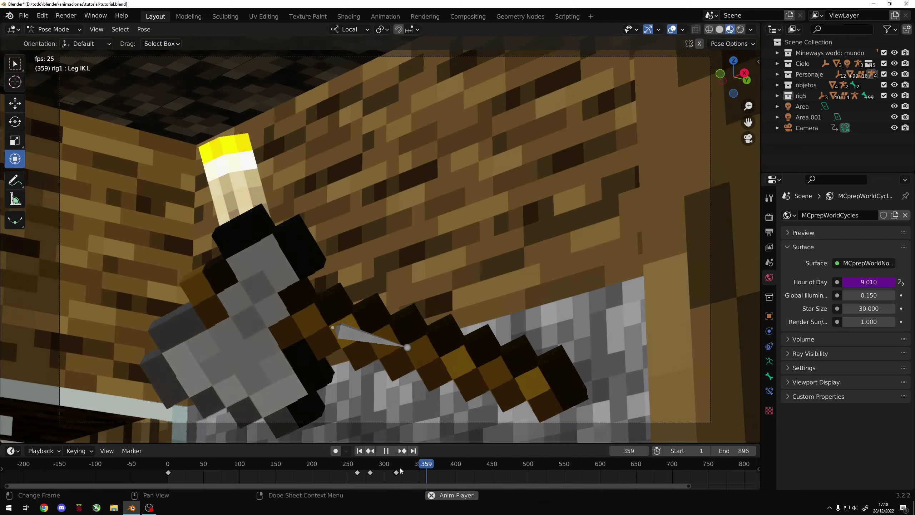
{"action": "key", "text": "space"}
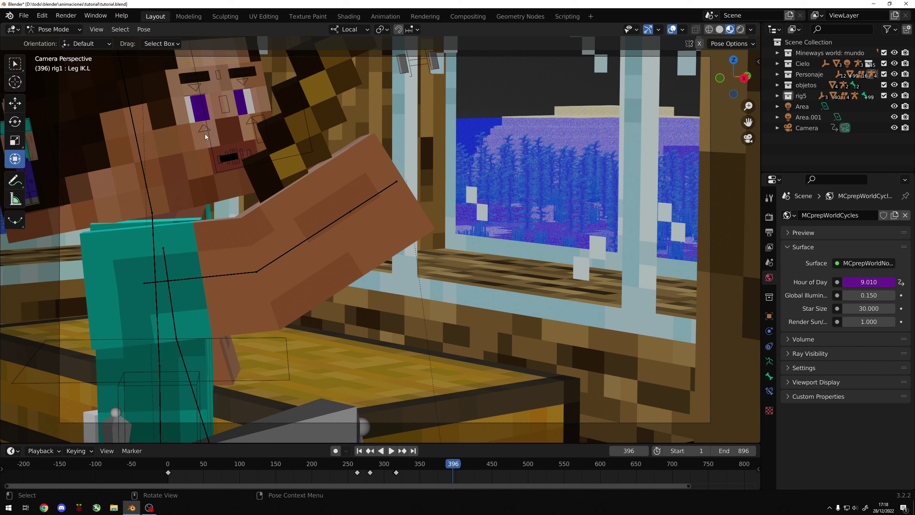
{"action": "key", "text": "ctrl+Tab"}
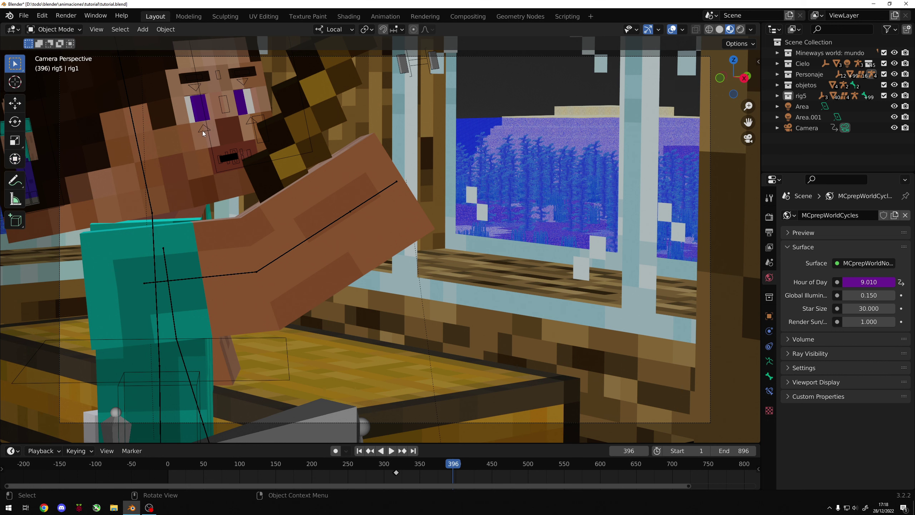
Return to Pose Mode, select facial controls, and scrub back to about frame 386.
{"action": "key", "text": "ctrl+Tab"}
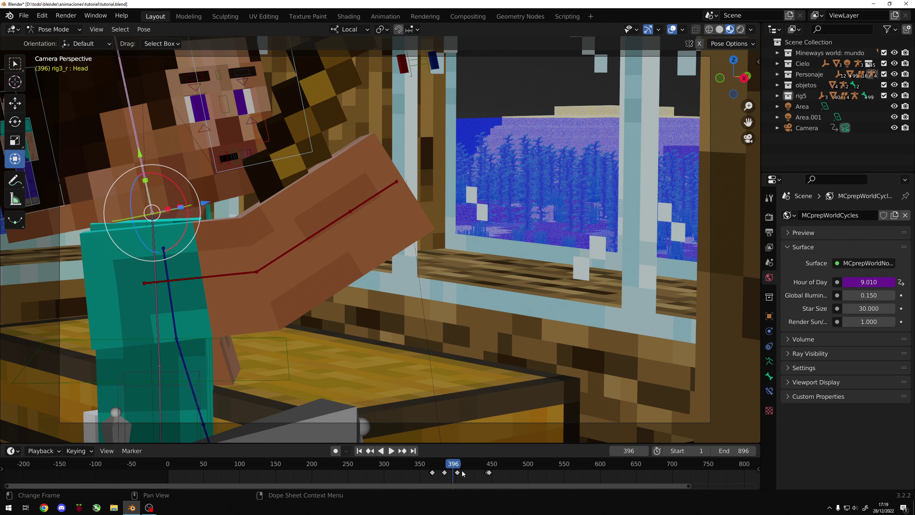
{"action": "left_click", "coordinate": [204, 135]}
{"action": "left_click", "coordinate": [249, 123]}
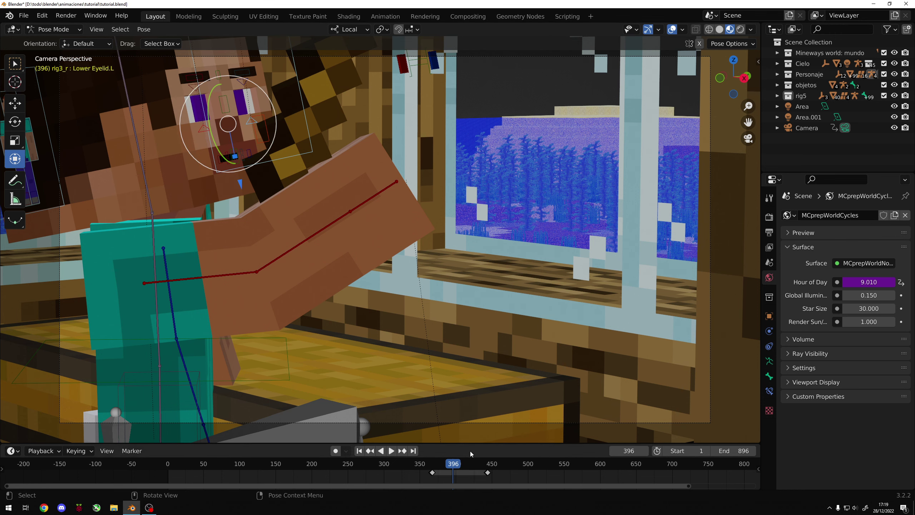
{"action": "left_click_drag", "start_coordinate": [451, 467], "coordinate": [452, 467]}
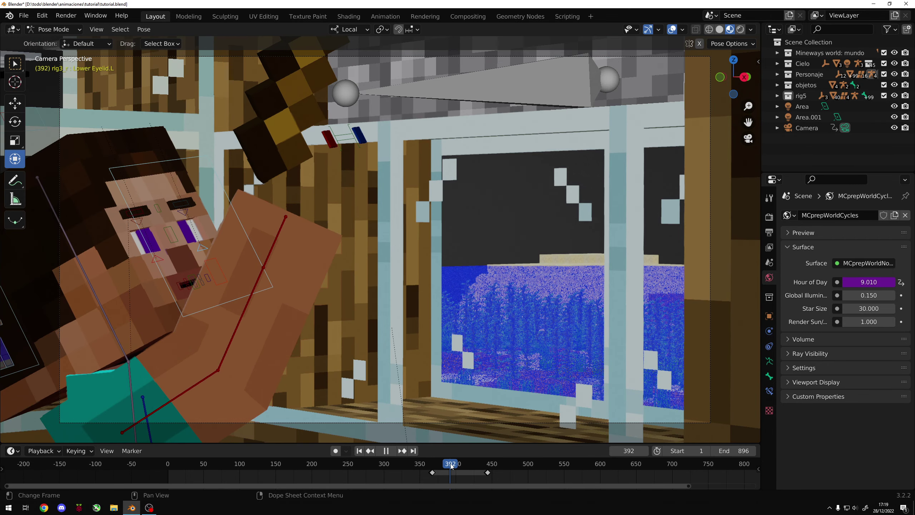
{"action": "mouse_move", "coordinate": [451, 466]}
{"action": "left_mouse_down"}
{"action": "mouse_move", "coordinate": [478, 464]}
{"action": "mouse_move", "coordinate": [433, 463]}
{"action": "left_mouse_up"}
{"action": "key", "text": "KP_0"}
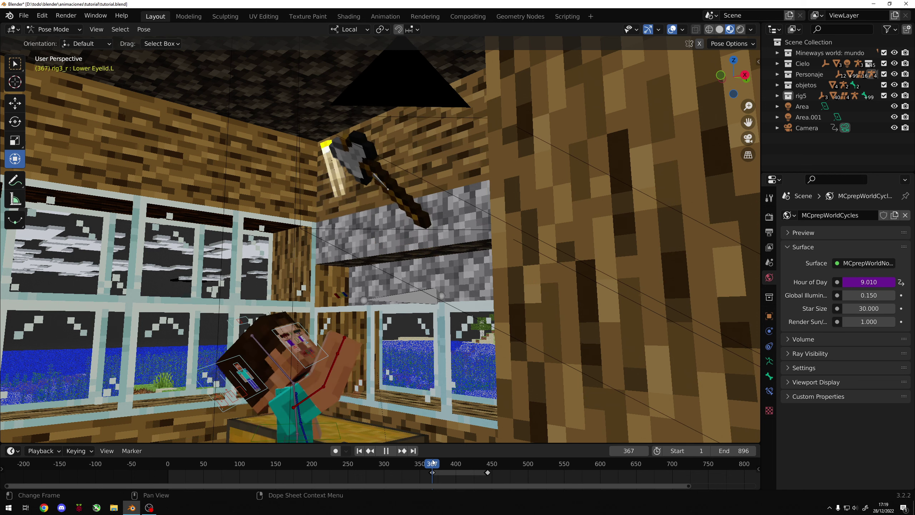
Close in on Steve's face and rotate one eyebrow on its local Z axis into a frown.
{"action": "key", "text": "shift+grave"}
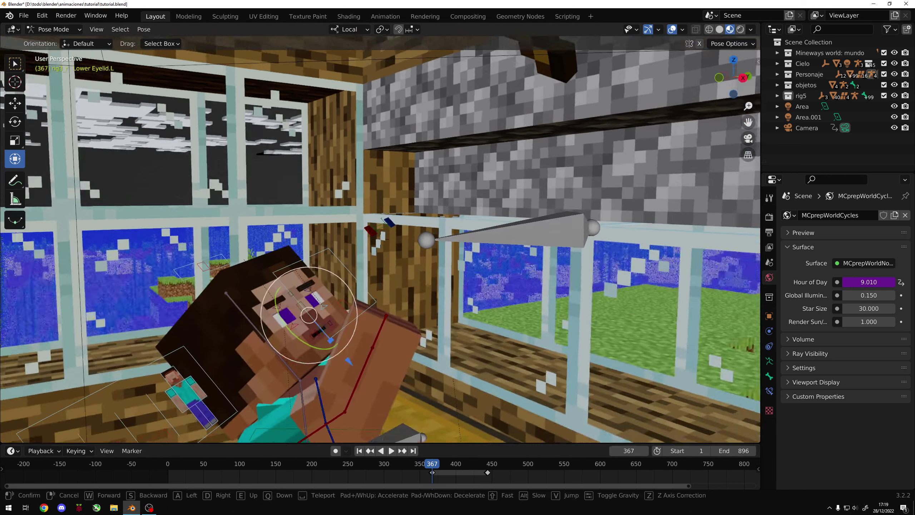
{"action": "key", "text": "w"}
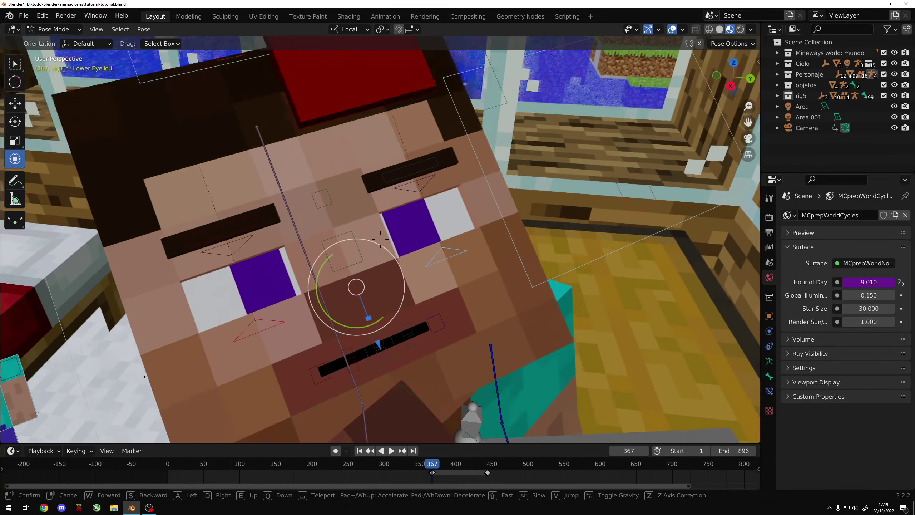
{"action": "left_click", "coordinate": [380, 238]}
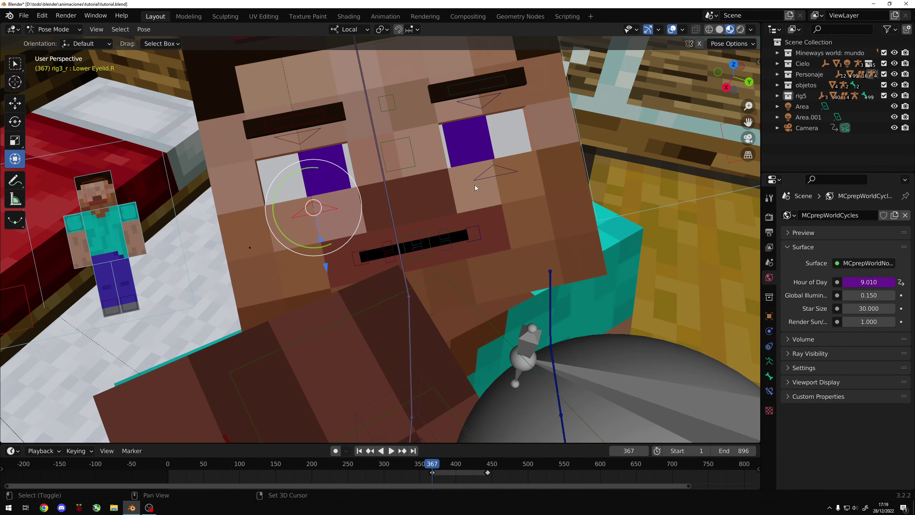
{"action": "left_click", "coordinate": [482, 105], "text": "shift"}
{"action": "left_click", "coordinate": [494, 85], "text": "shift"}
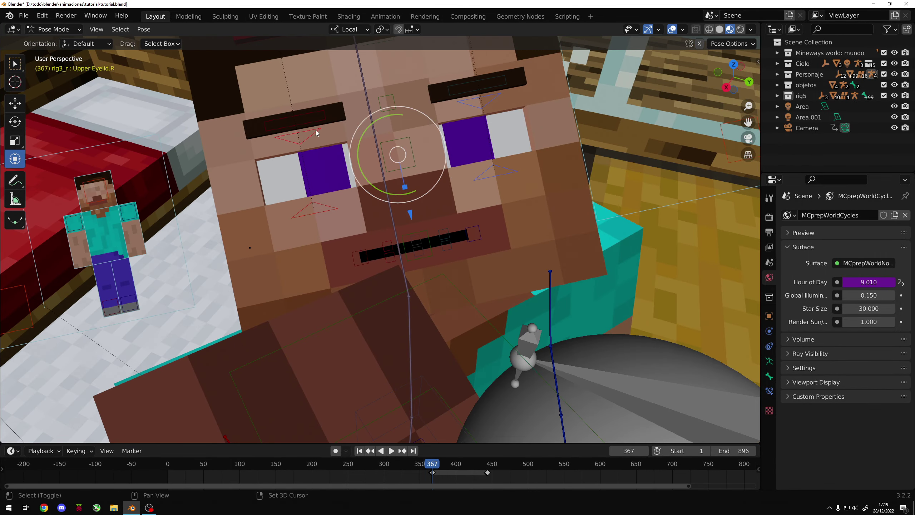
{"action": "key", "text": "ctrl+shift+m"}
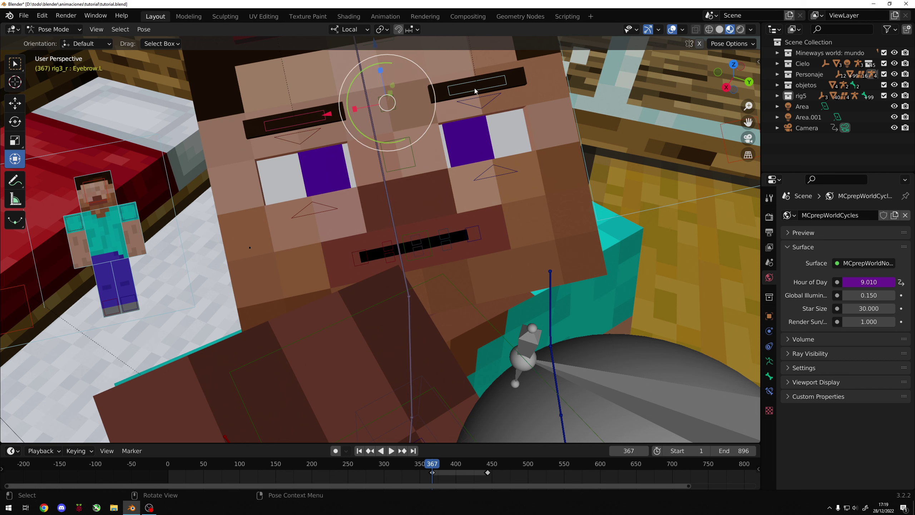
{"action": "key", "text": "r"}
{"action": "key", "text": "z"}
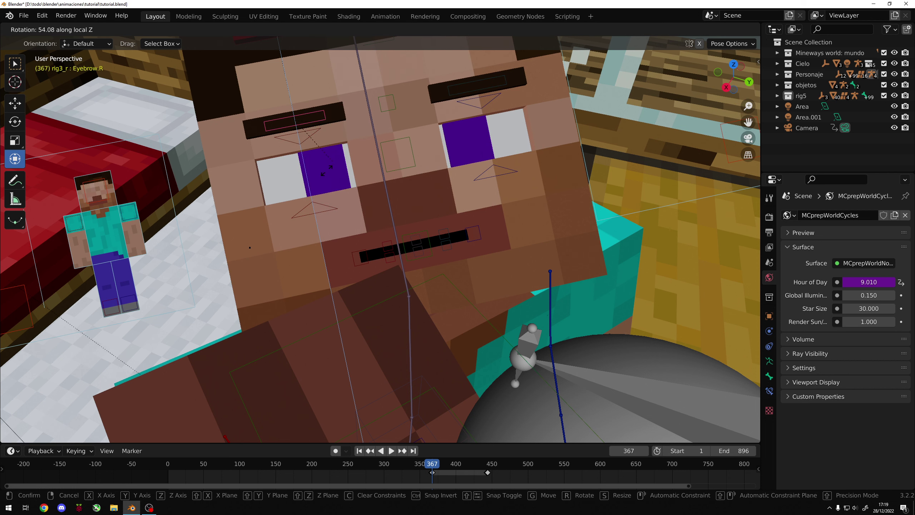
{"action": "left_click", "coordinate": [327, 170]}
{"action": "key", "text": "r"}
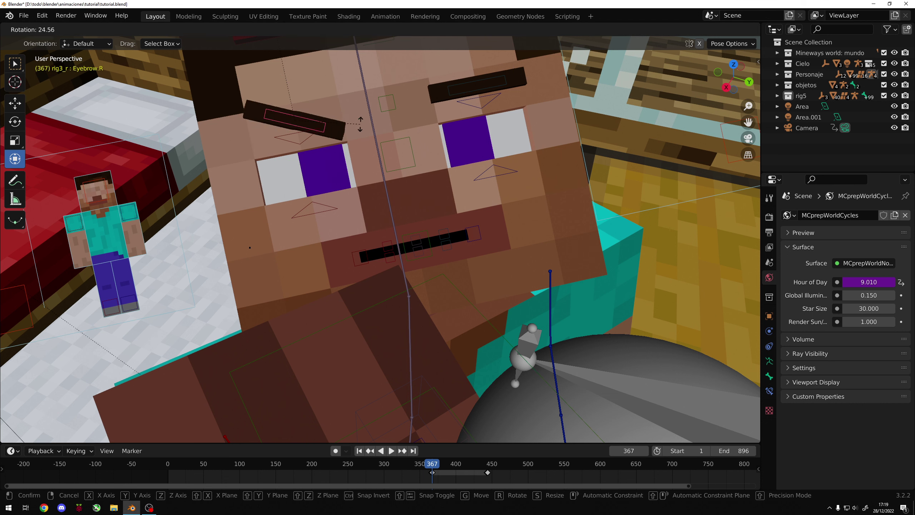
{"action": "left_click", "coordinate": [372, 107]}
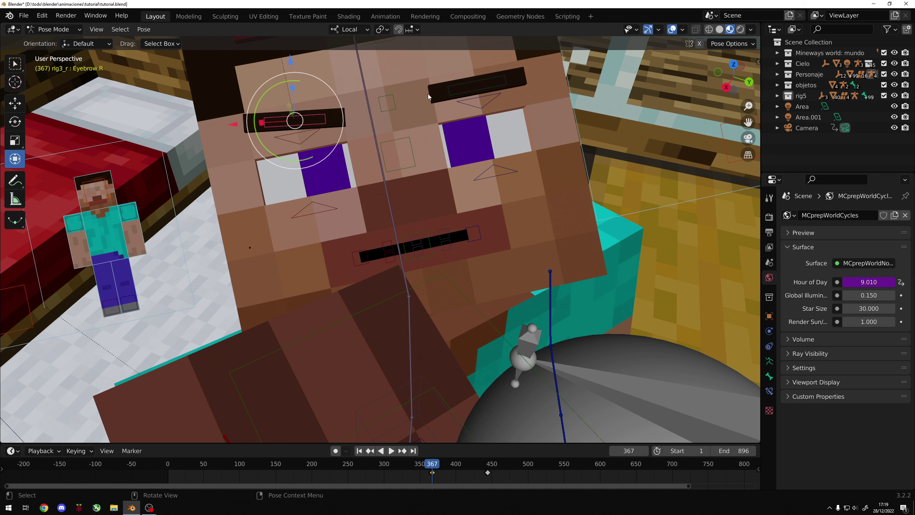
Tilt the other eyebrow on local Z, save tutorial.blend, and scrub ahead to frame 403.
{"action": "left_click", "coordinate": [480, 85]}
{"action": "key", "text": "r"}
{"action": "key", "text": "z"}
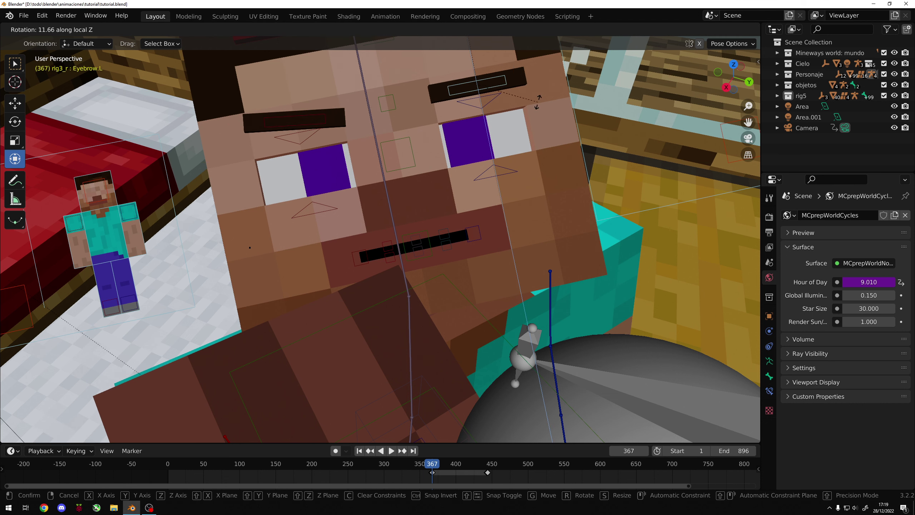
{"action": "left_click", "coordinate": [537, 101]}
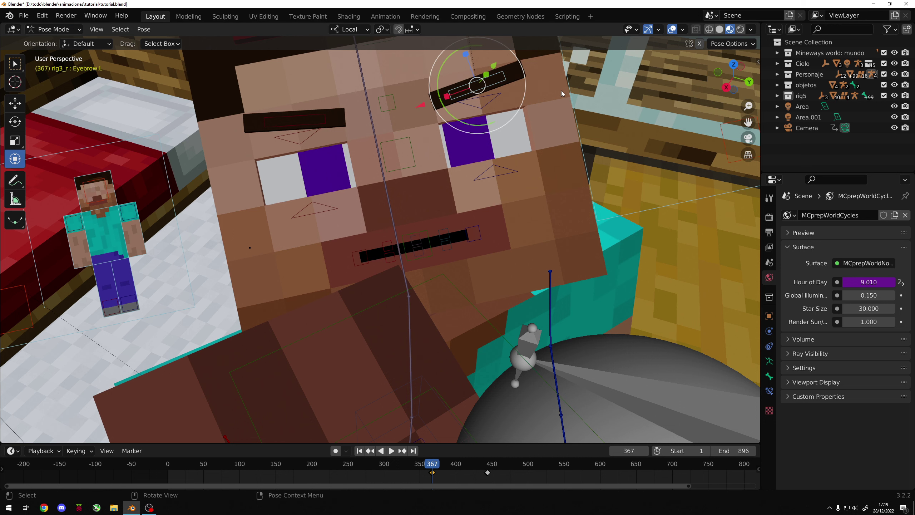
{"action": "key", "text": "ctrl+s"}
{"action": "left_click", "coordinate": [331, 122]}
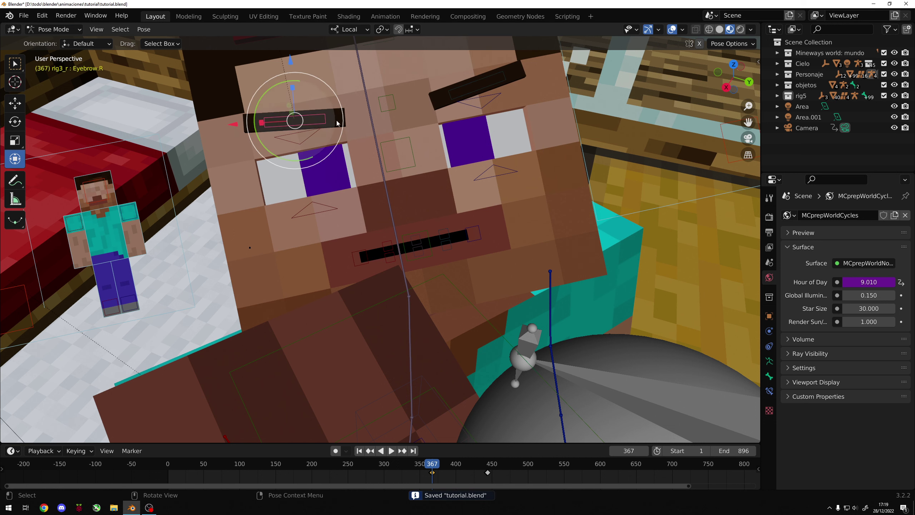
{"action": "left_click_drag", "start_coordinate": [434, 469], "coordinate": [459, 465]}
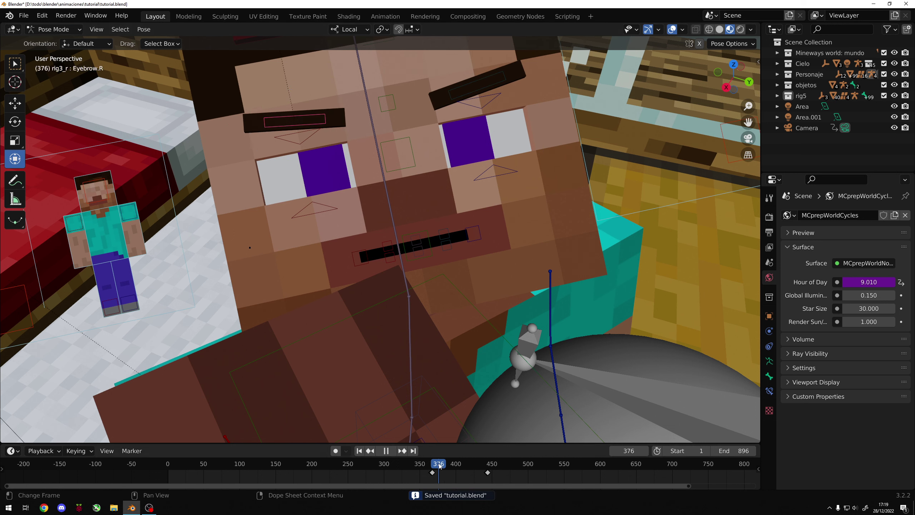
Preview the frowning eyebrows through the scene camera and stop at frame 399.
{"action": "key", "text": "KP_Decimal"}
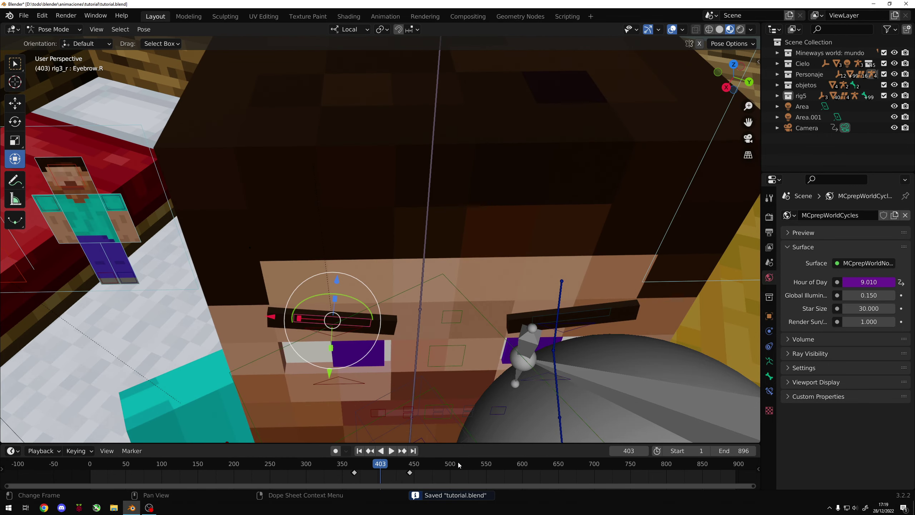
{"action": "key", "text": "KP_0"}
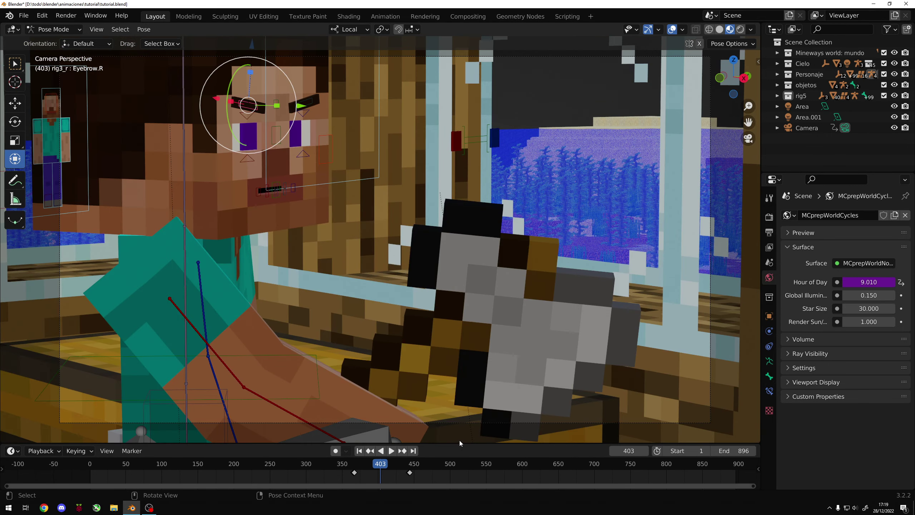
{"action": "key", "text": "space"}
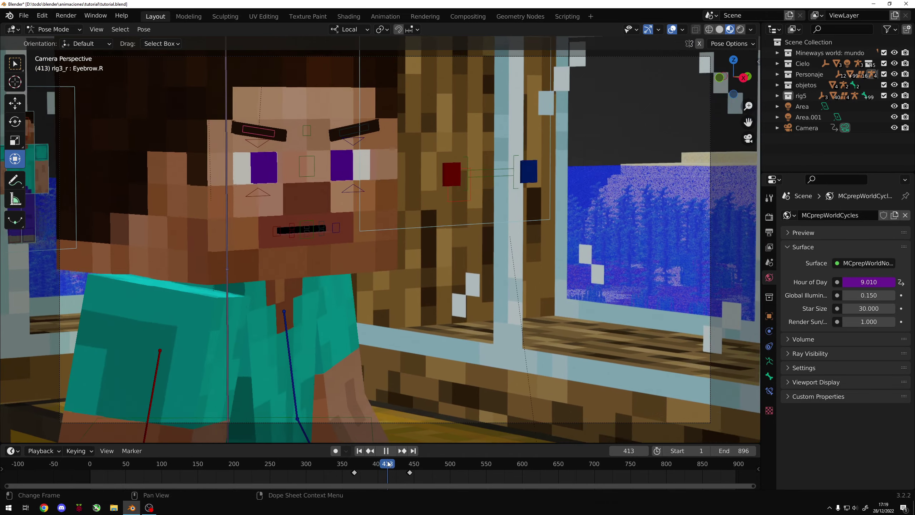
{"action": "key", "text": "Escape"}
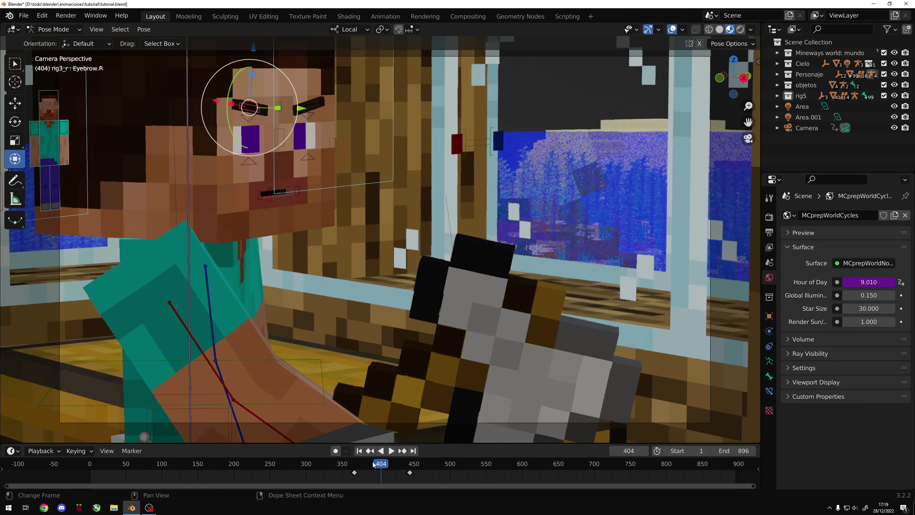
{"action": "left_click", "coordinate": [391, 451]}
{"action": "left_click_drag", "start_coordinate": [377, 464], "coordinate": [378, 464]}
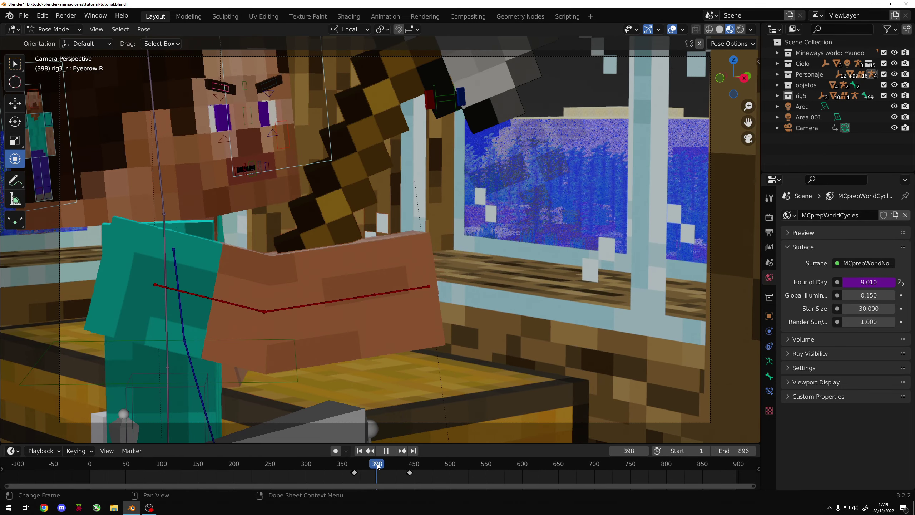
{"action": "key", "text": "space"}
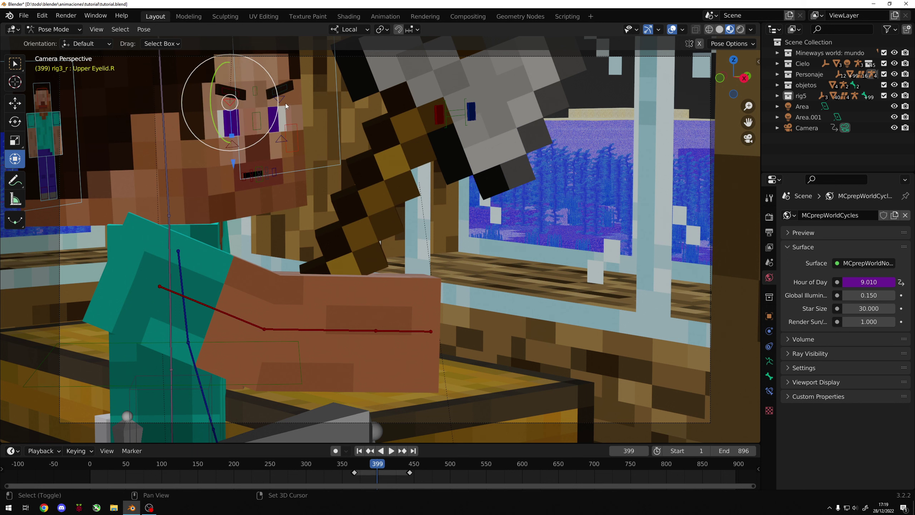
Select the upper and lower eyelid bones and save the file.
{"action": "left_click", "coordinate": [279, 140], "text": "shift"}
{"action": "left_click", "coordinate": [233, 146], "text": "shift"}
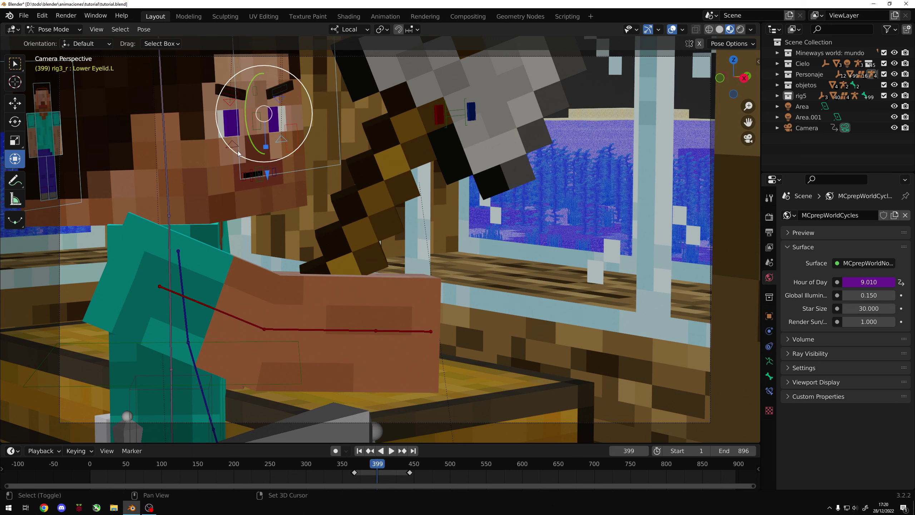
{"action": "left_click", "coordinate": [280, 140], "text": "shift"}
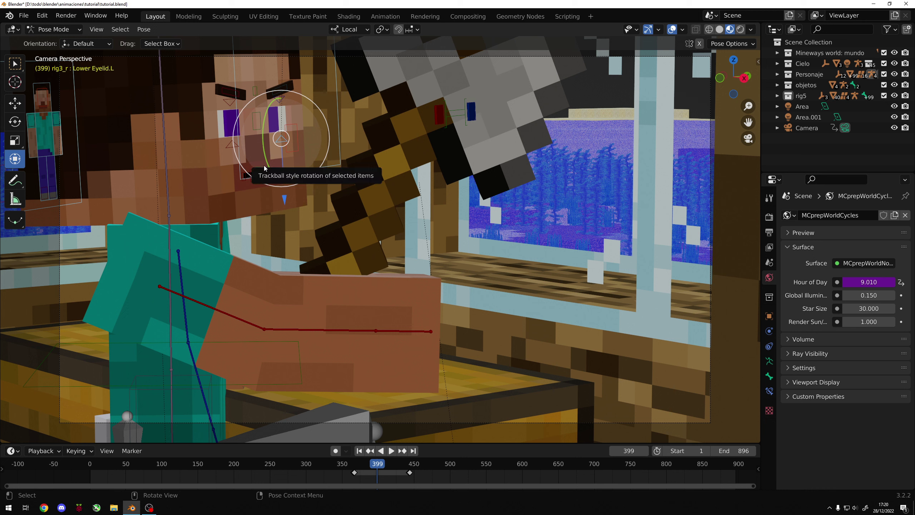
{"action": "key", "text": "ctrl+s"}
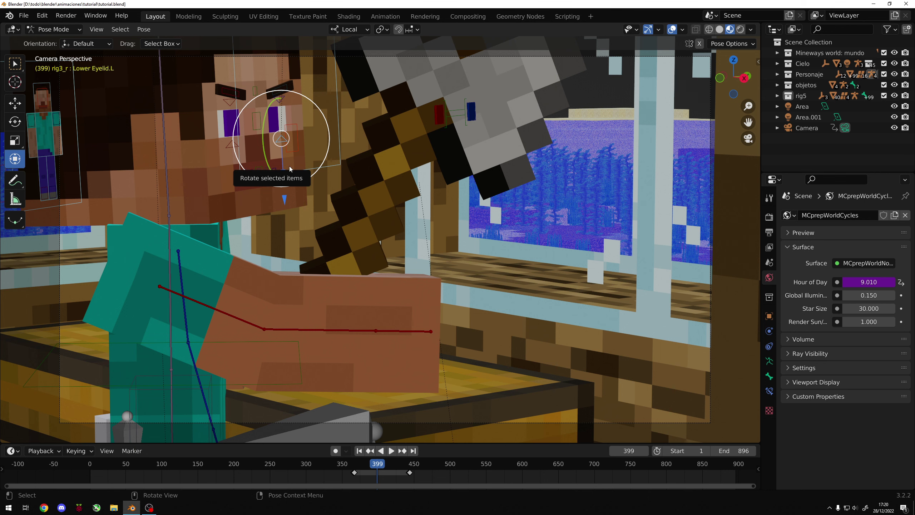
Reshape the Mouth bone and the Side Lip.R corner with grab moves.
{"action": "left_click", "coordinate": [257, 175]}
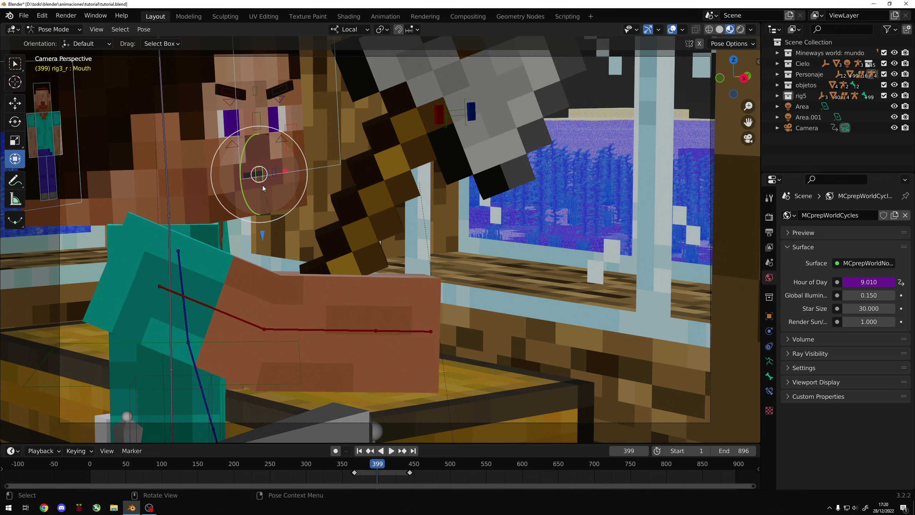
{"action": "key", "text": "g"}
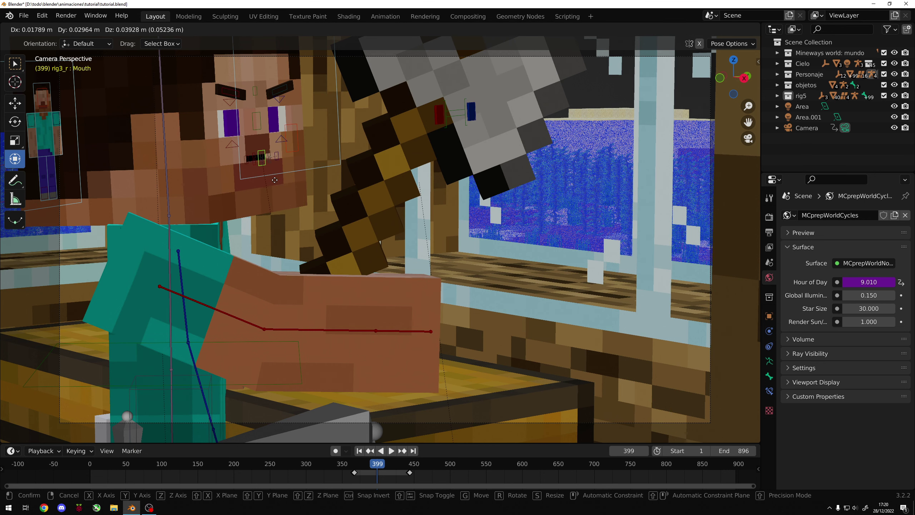
{"action": "key", "text": "Escape"}
{"action": "left_click", "coordinate": [245, 176]}
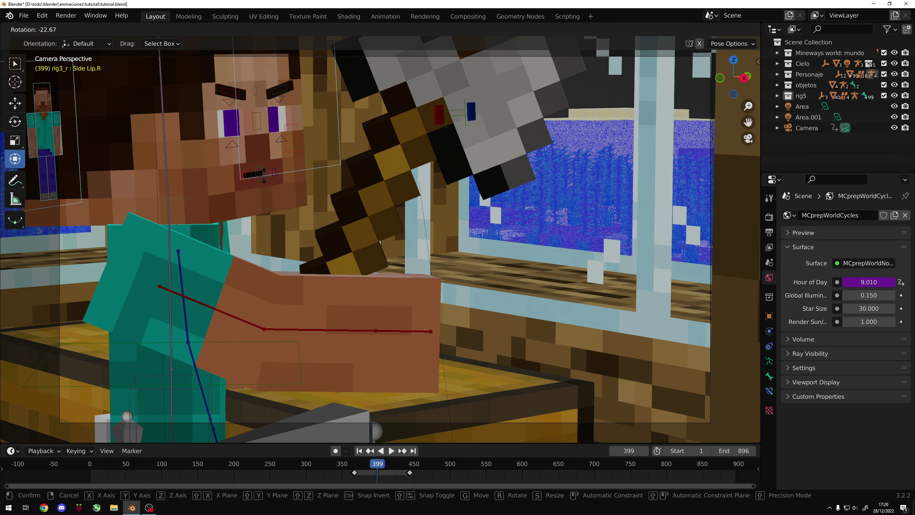
{"action": "key", "text": "g"}
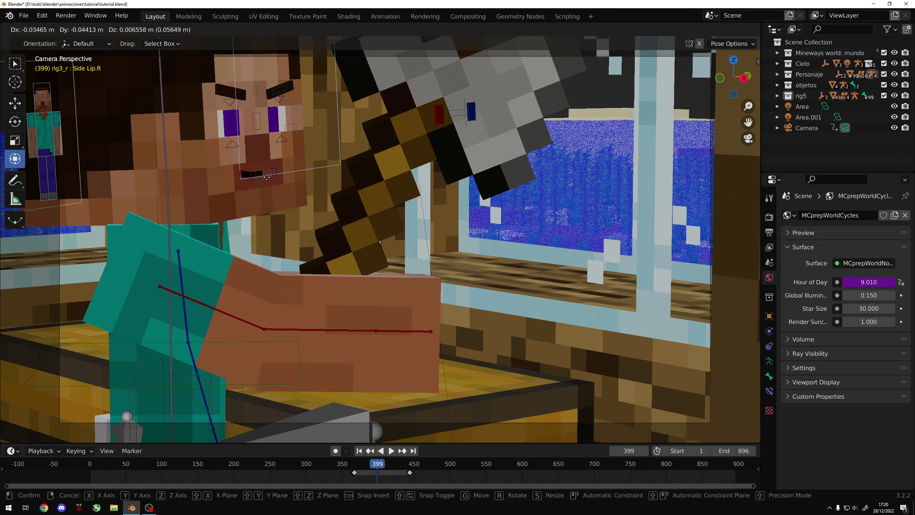
{"action": "key", "text": "Escape"}
Move the Mouth Controller to reposition Steve's whole mouth.
{"action": "left_click", "coordinate": [293, 129]}
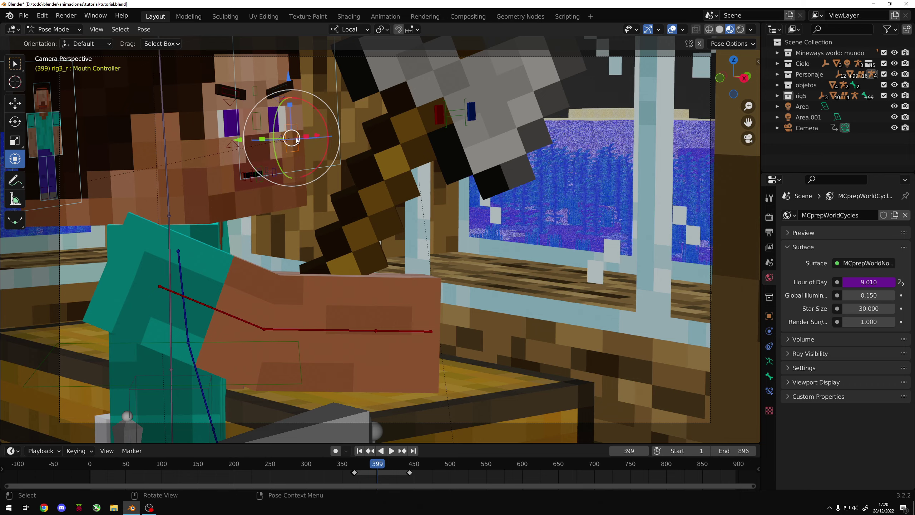
{"action": "key", "text": "g"}
{"action": "left_click", "coordinate": [316, 144]}
{"action": "mouse_move", "coordinate": [316, 144]}
{"action": "middle_mouse_down"}
{"action": "mouse_move", "coordinate": [331, 140]}
{"action": "mouse_move", "coordinate": [316, 157]}
{"action": "mouse_move", "coordinate": [270, 161]}
{"action": "mouse_move", "coordinate": [303, 184]}
{"action": "mouse_move", "coordinate": [279, 181]}
{"action": "mouse_move", "coordinate": [372, 146]}
{"action": "middle_mouse_up"}
{"action": "left_click_drag", "start_coordinate": [373, 147], "coordinate": [403, 153]}
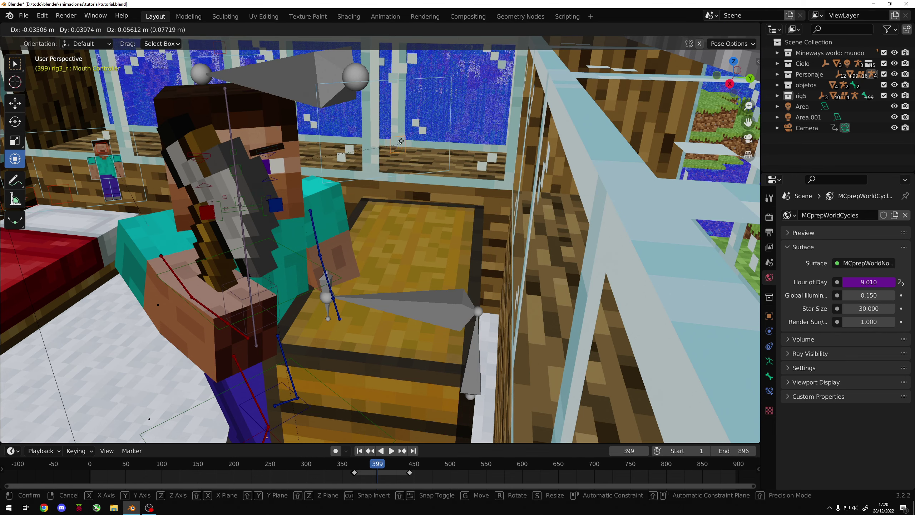
{"action": "mouse_move", "coordinate": [404, 153]}
{"action": "middle_mouse_down"}
{"action": "mouse_move", "coordinate": [347, 173]}
{"action": "mouse_move", "coordinate": [357, 158]}
{"action": "middle_mouse_up"}
{"action": "key", "text": "g"}
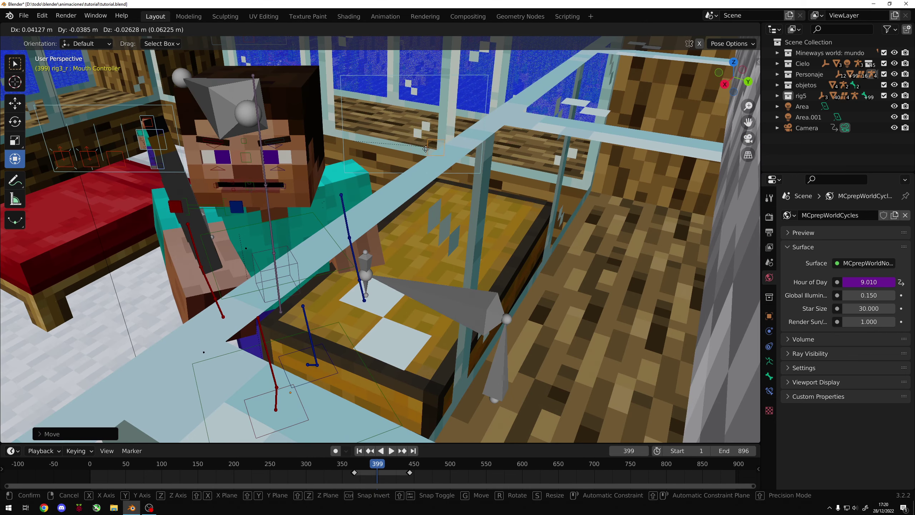
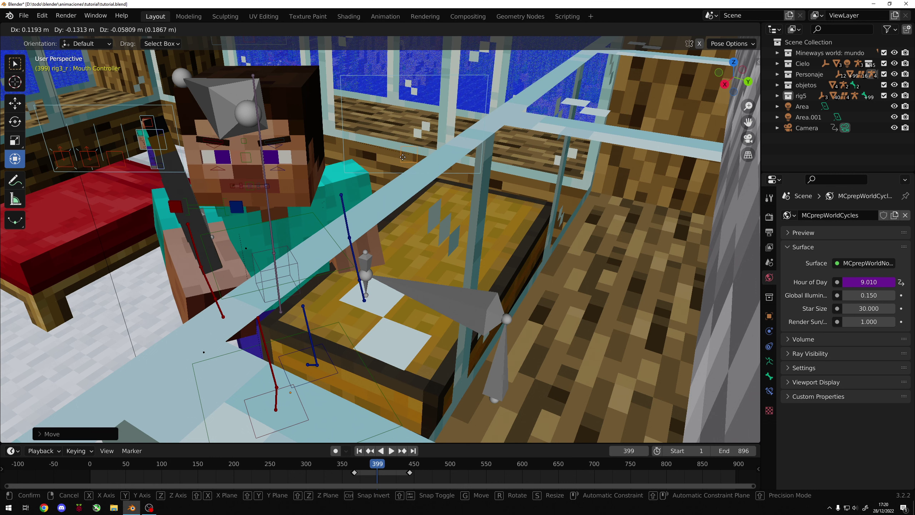
Confirm the mouth controller position and preview the animation through the camera, stopping at frame 400.
{"action": "left_click", "coordinate": [388, 170]}
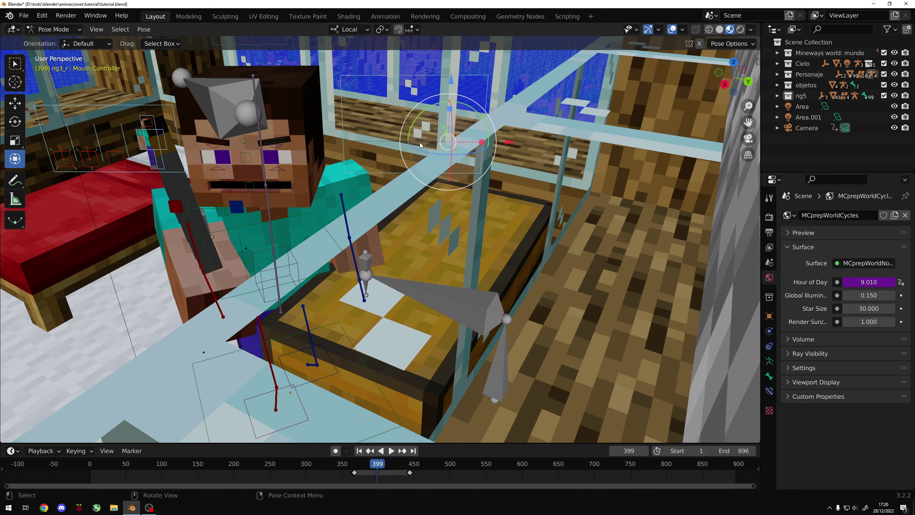
{"action": "key", "text": "KP_0"}
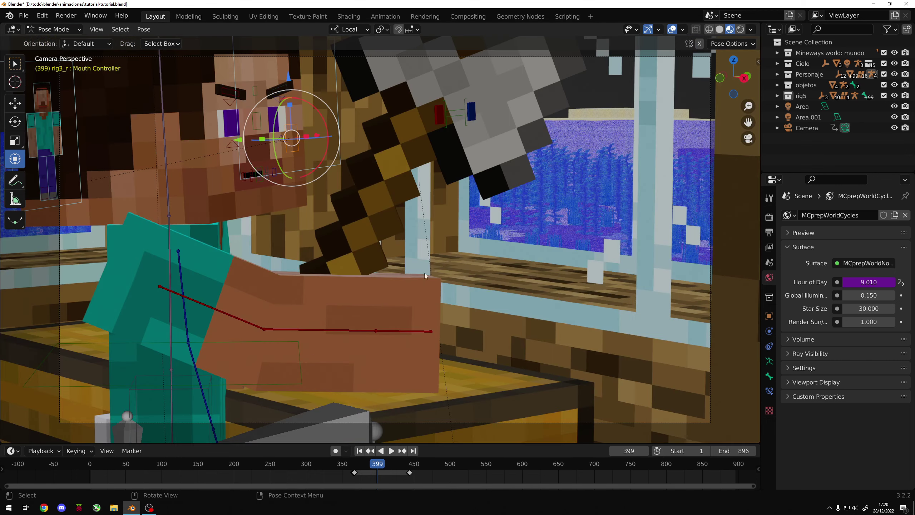
{"action": "key", "text": "space"}
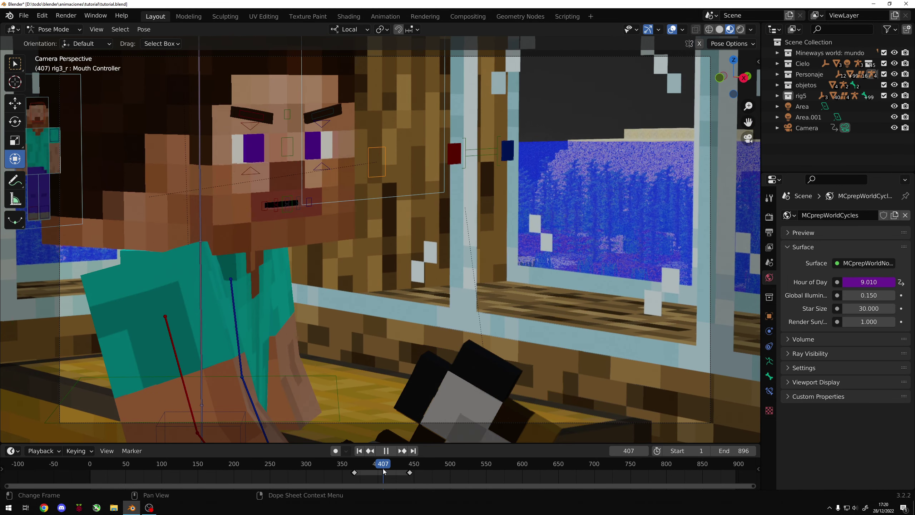
{"action": "left_click_drag", "start_coordinate": [383, 471], "coordinate": [379, 471]}
{"action": "key", "text": "space"}
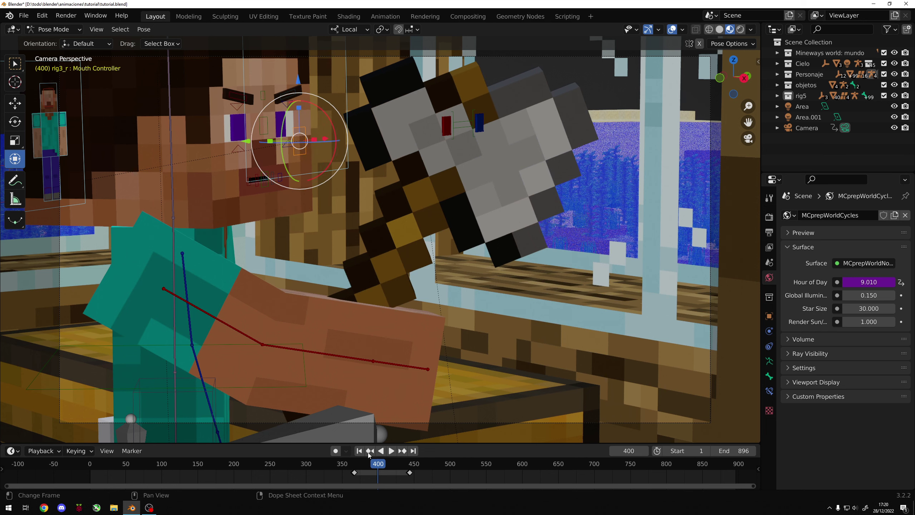
Reposition both lower eyelids, keyframe them at frame 400, and save.
{"action": "left_click", "coordinate": [239, 149]}
{"action": "left_click", "coordinate": [285, 148]}
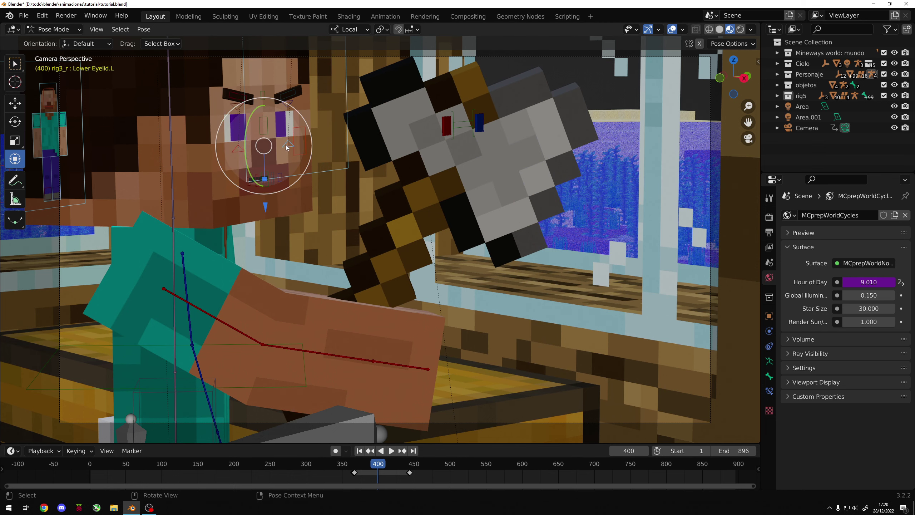
{"action": "key", "text": "g"}
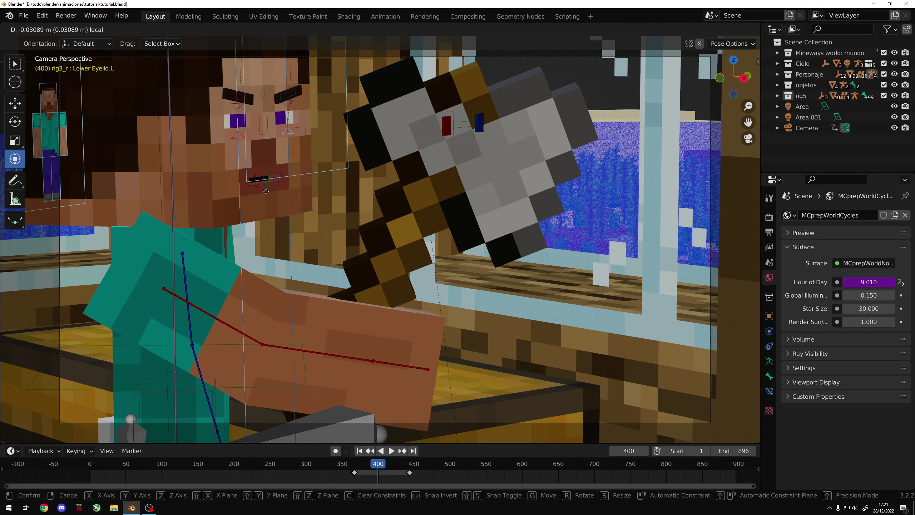
{"action": "left_click", "coordinate": [266, 190]}
{"action": "key", "text": "i"}
{"action": "key", "text": "ctrl+s"}
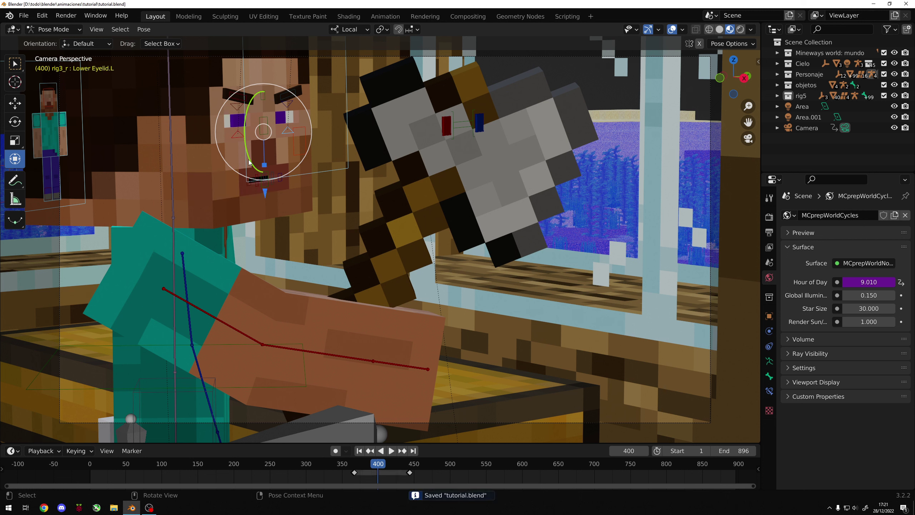
Keyframe both upper eyelids at frame 400, save, and play from there.
{"action": "left_click", "coordinate": [284, 112], "text": "shift"}
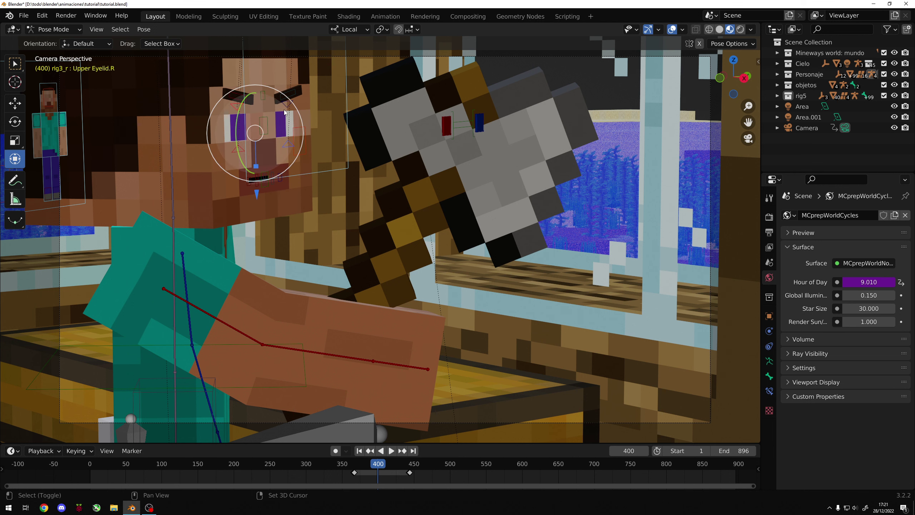
{"action": "key", "text": "i"}
{"action": "left_click", "coordinate": [301, 125]}
{"action": "key", "text": "ctrl+s"}
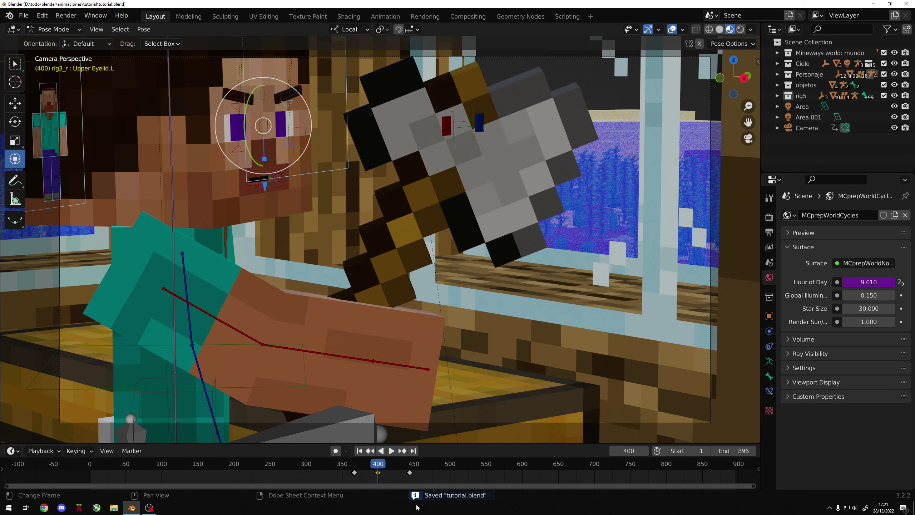
{"action": "key", "text": "space"}
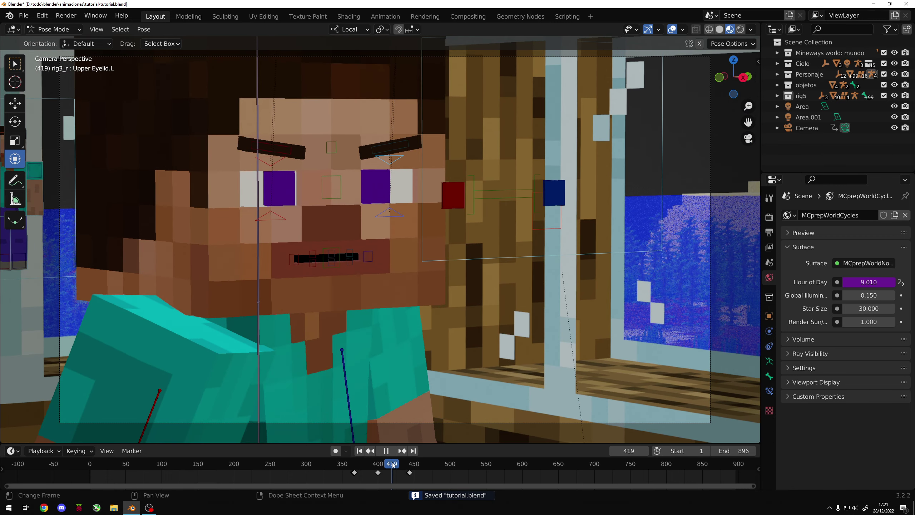
At frame 423, move both lower eyelids into the closed-eye position.
{"action": "key", "text": "space"}
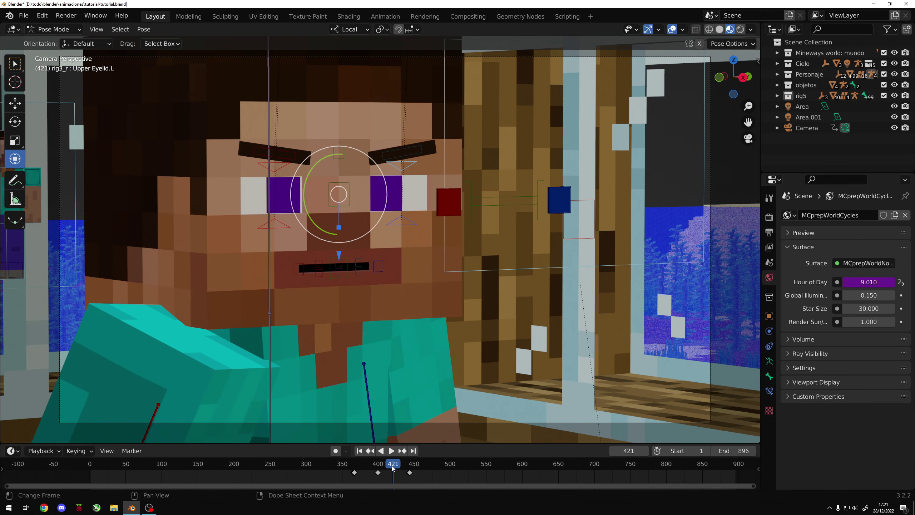
{"action": "left_click_drag", "start_coordinate": [394, 468], "coordinate": [395, 469]}
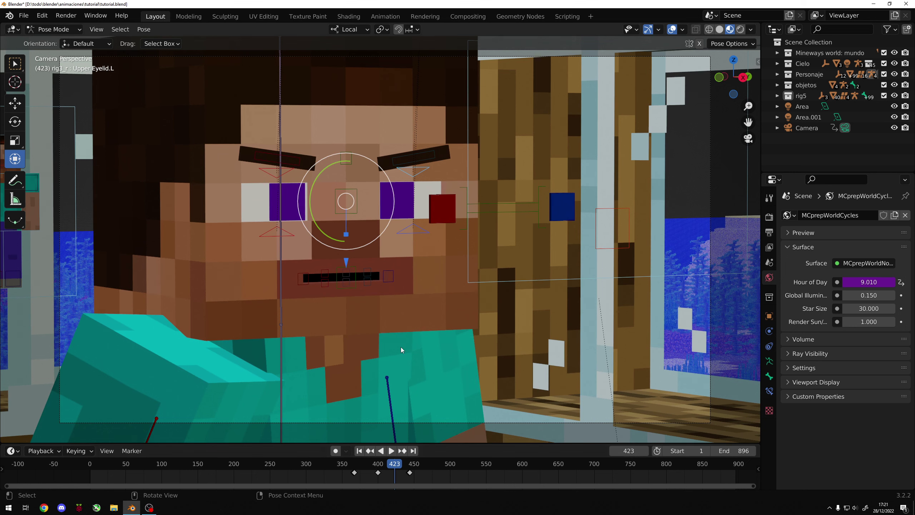
{"action": "left_click", "coordinate": [289, 234]}
{"action": "left_click", "coordinate": [400, 234], "text": "shift"}
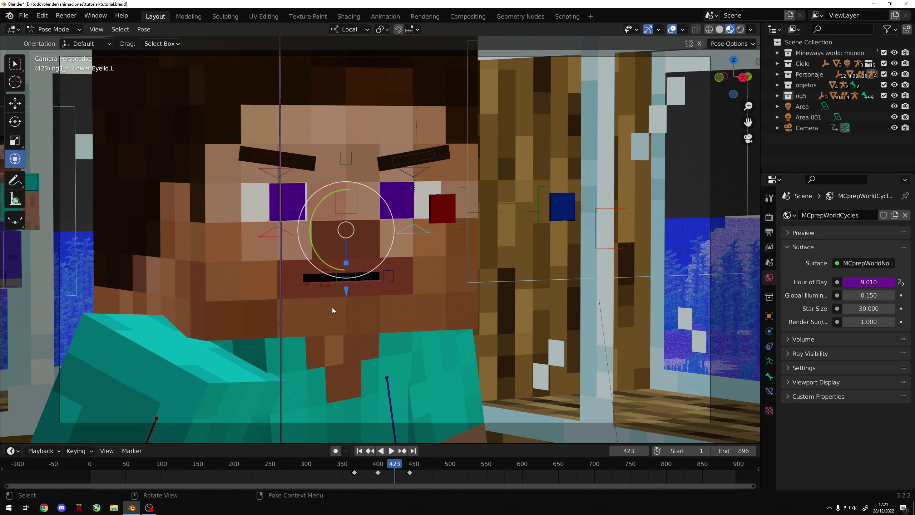
{"action": "key", "text": "g"}
{"action": "left_click", "coordinate": [346, 269]}
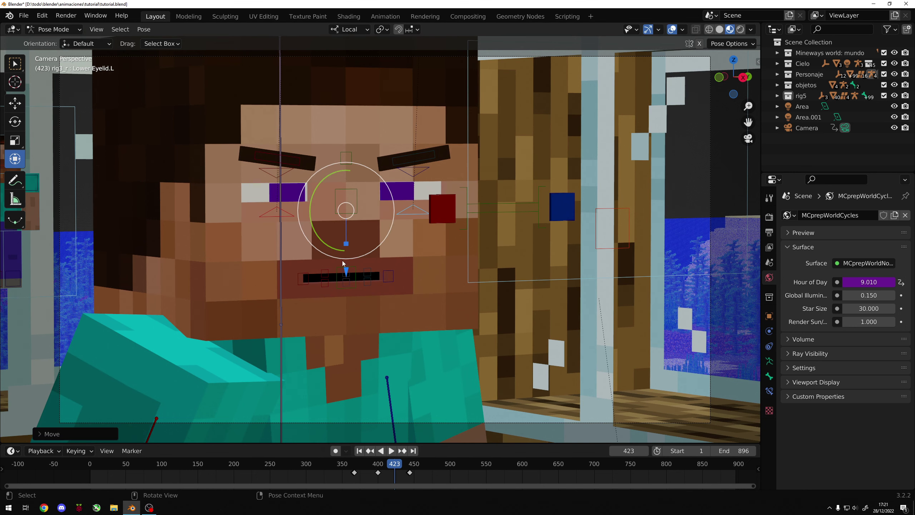
Move both upper eyelids down over the eyes and key their Location & Rotation.
{"action": "left_click", "coordinate": [276, 176]}
{"action": "key", "text": "g"}
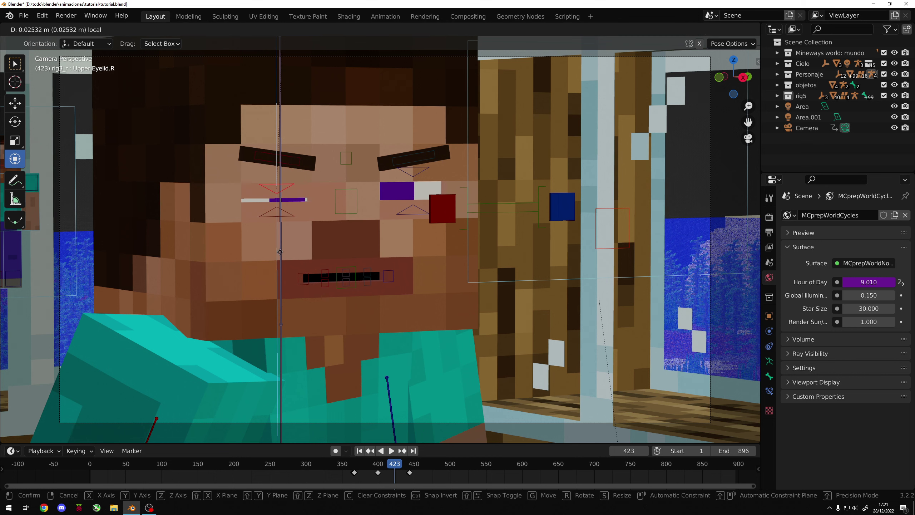
{"action": "left_click", "coordinate": [280, 255]}
{"action": "left_click", "coordinate": [413, 179]}
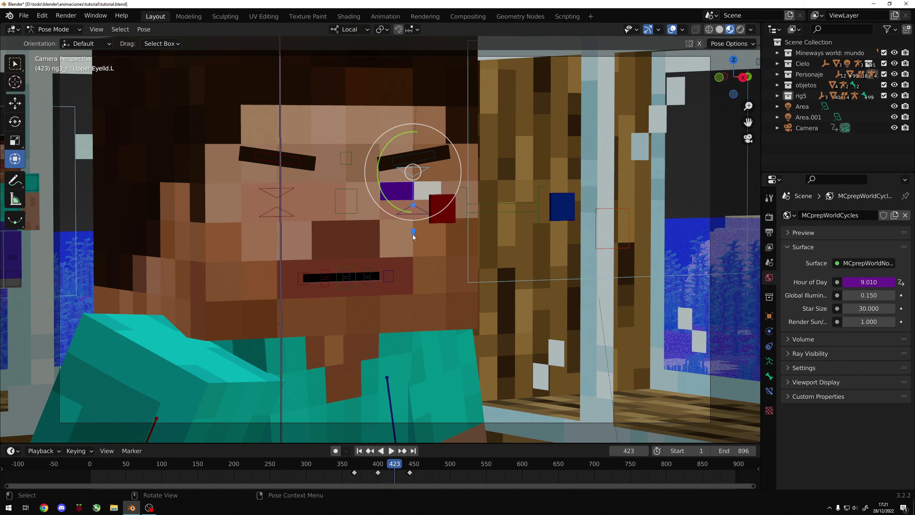
{"action": "key", "text": "ctrl+z"}
{"action": "key", "text": "ctrl+z"}
{"action": "left_click", "coordinate": [413, 178], "text": "shift"}
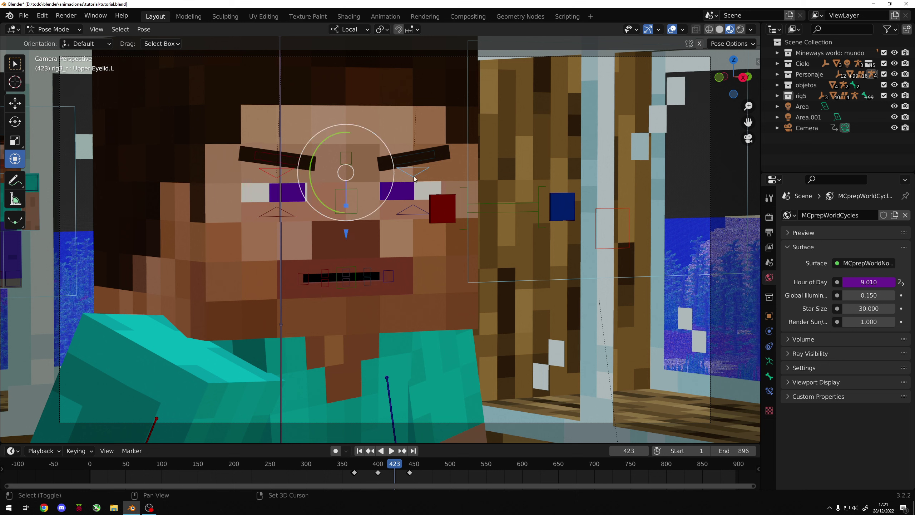
{"action": "key", "text": "g"}
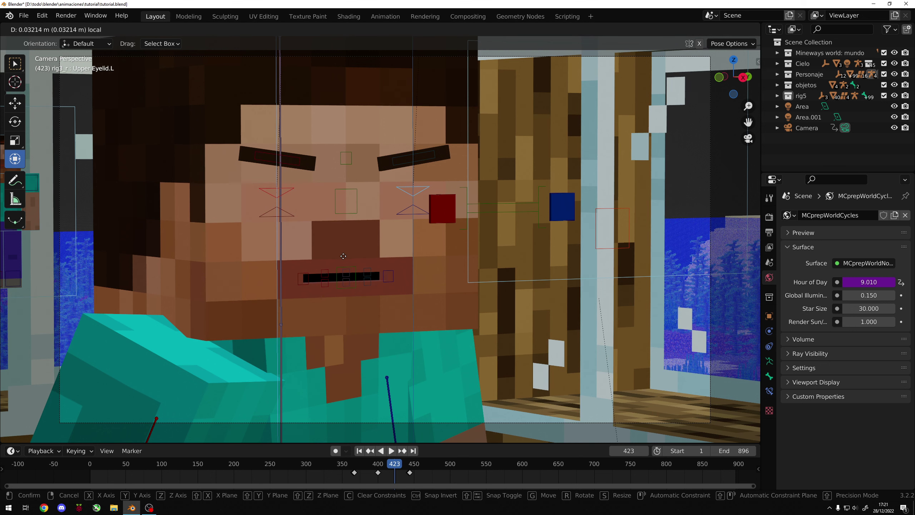
{"action": "left_click", "coordinate": [343, 256]}
{"action": "key", "text": "q"}
{"action": "key", "text": "ctrl+s"}
Key both lower eyelids' Location & Rotation at frame 423 and save.
{"action": "left_click", "coordinate": [400, 212]}
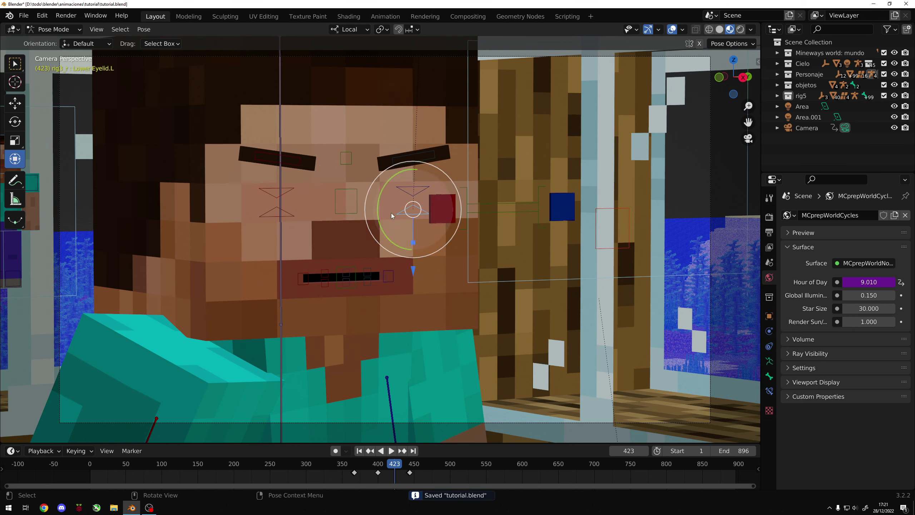
{"action": "left_click", "coordinate": [295, 218]}
{"action": "key", "text": "q"}
{"action": "left_click", "coordinate": [334, 231]}
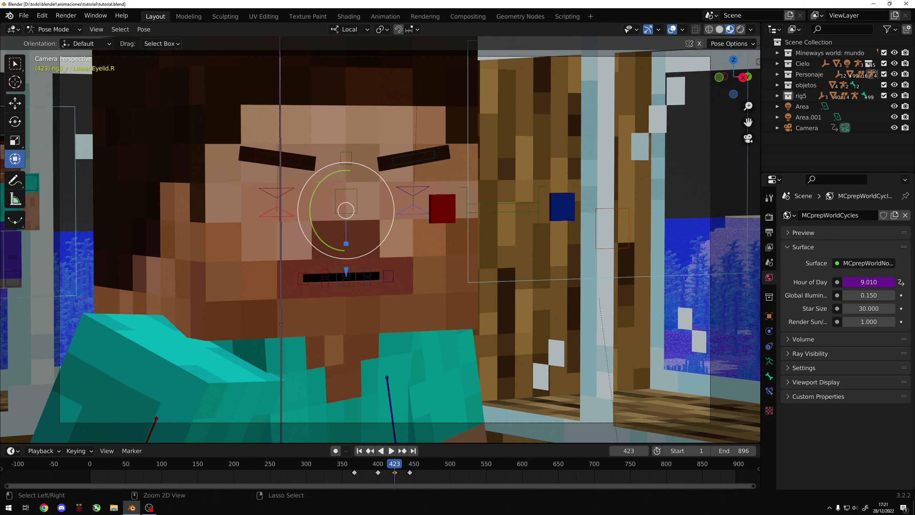
{"action": "key", "text": "ctrl+s"}
Nudge the selected keyframe slightly earlier, reselect the right upper eyelid, and go to frame 428.
{"action": "left_click_drag", "start_coordinate": [379, 473], "coordinate": [378, 476]}
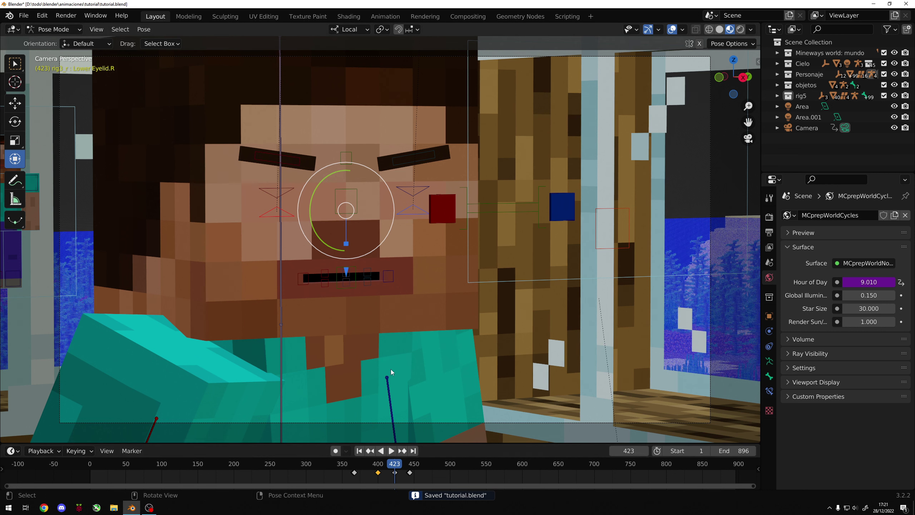
{"action": "left_click", "coordinate": [406, 192]}
{"action": "left_click", "coordinate": [277, 190]}
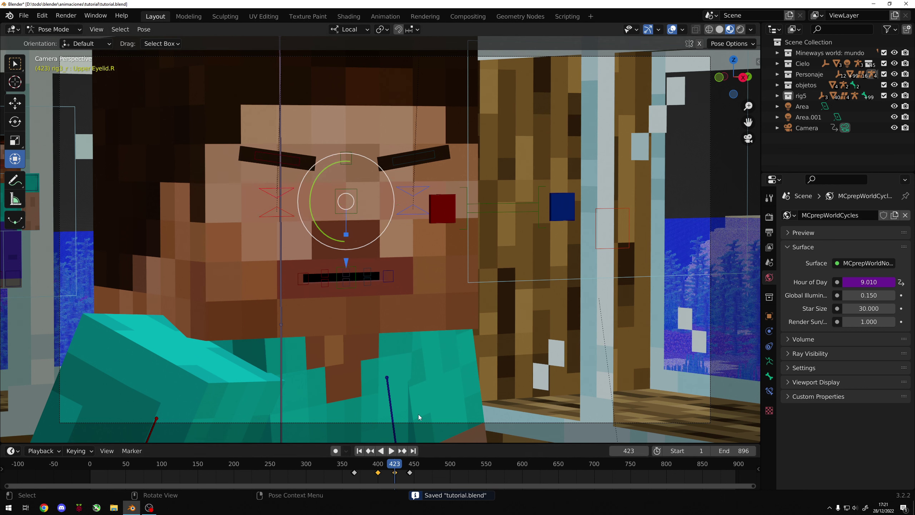
{"action": "left_click_drag", "start_coordinate": [397, 470], "coordinate": [398, 471]}
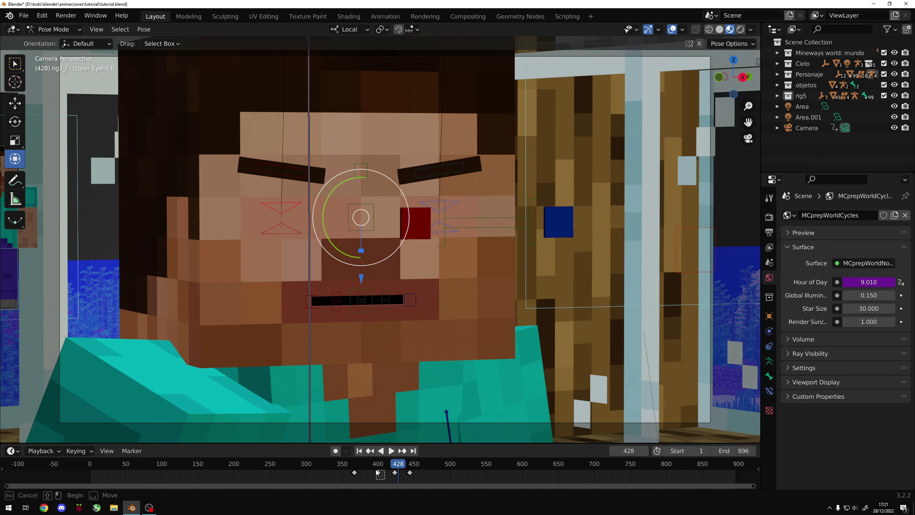
Play the blink from frame 432, save, and rewind to frame 385.
{"action": "mouse_move", "coordinate": [397, 467]}
{"action": "left_mouse_down"}
{"action": "mouse_move", "coordinate": [411, 473]}
{"action": "mouse_move", "coordinate": [397, 466]}
{"action": "left_mouse_up"}
{"action": "key", "text": "space"}
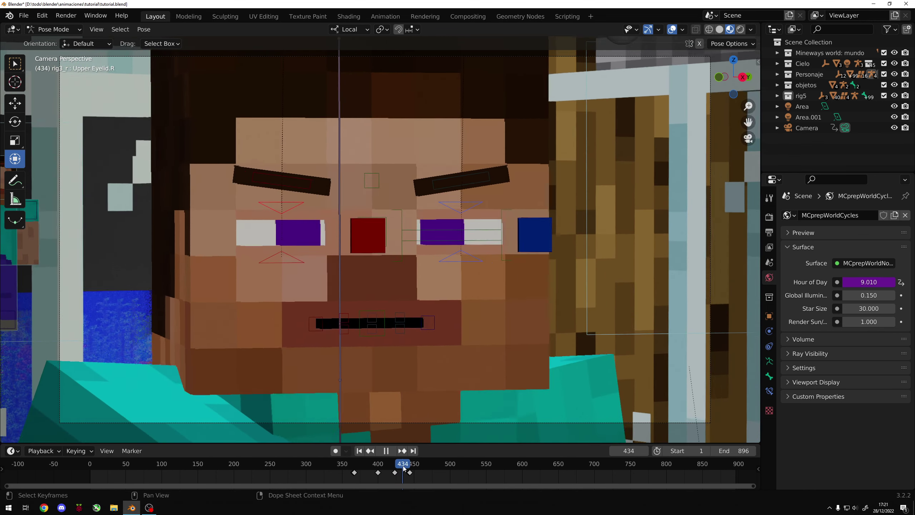
{"action": "key", "text": "ctrl+s"}
{"action": "left_click_drag", "start_coordinate": [397, 465], "coordinate": [362, 469]}
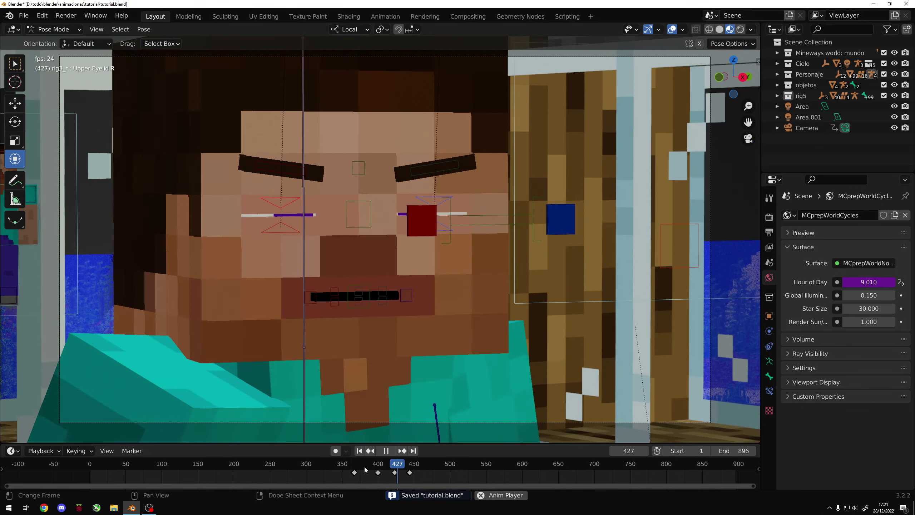
{"action": "key", "text": "space"}
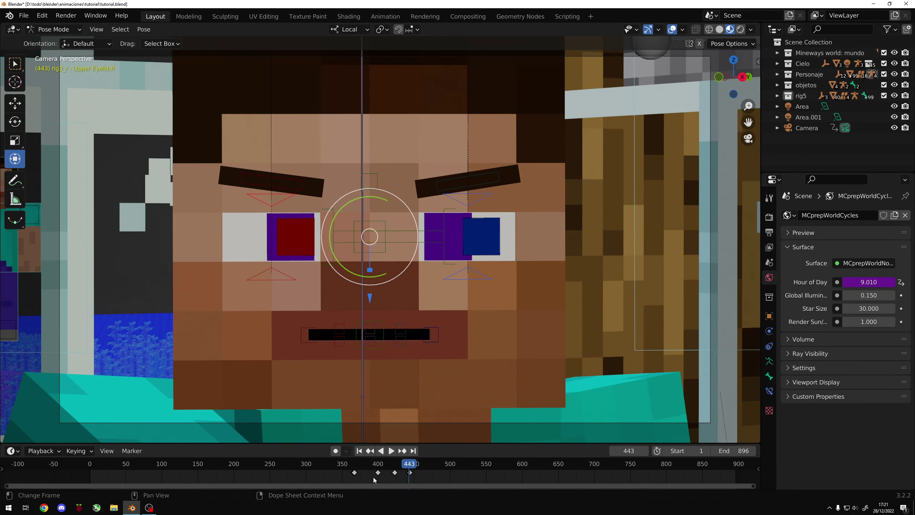
Scale the blink keyframes near frames 410 and 435 closer together and replay.
{"action": "mouse_move", "coordinate": [375, 480]}
{"action": "left_mouse_down"}
{"action": "mouse_move", "coordinate": [398, 470]}
{"action": "mouse_move", "coordinate": [384, 476]}
{"action": "left_mouse_up"}
{"action": "key", "text": "s"}
{"action": "left_click", "coordinate": [423, 473]}
{"action": "key", "text": "space"}
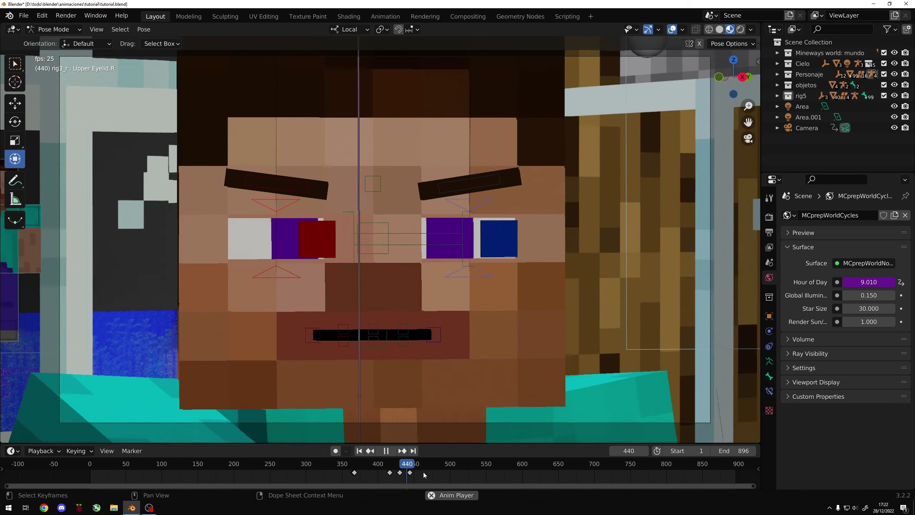
{"action": "key", "text": "space"}
Shift the Upper Eyelid.R keyframe about eight frames earlier in a zoomed timeline.
{"action": "left_click_drag", "start_coordinate": [409, 467], "coordinate": [404, 467]}
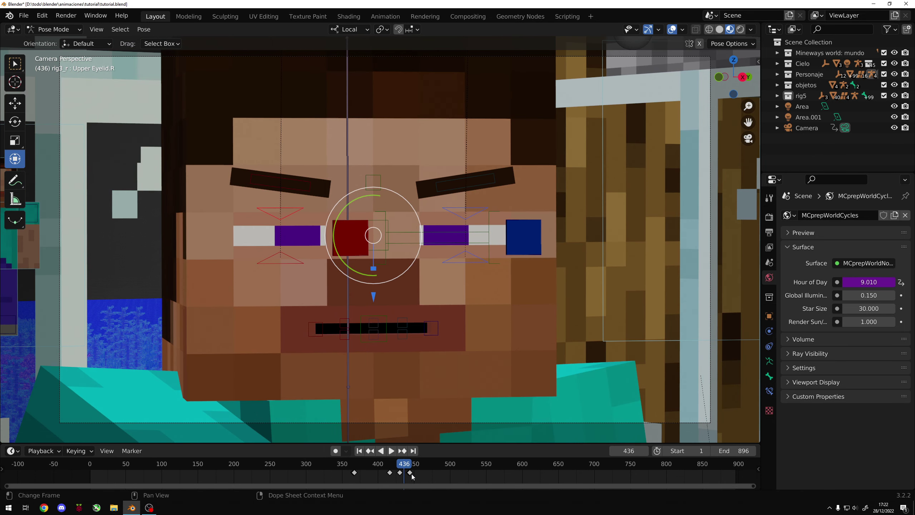
{"action": "left_click_drag", "start_coordinate": [411, 474], "coordinate": [403, 473]}
{"action": "middle_click_drag", "start_coordinate": [418, 473], "coordinate": [523, 475], "text": "ctrl"}
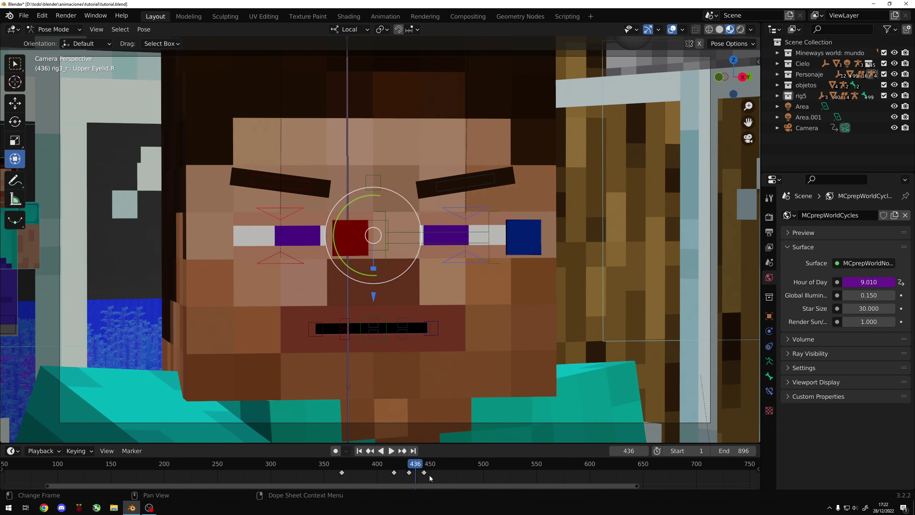
{"action": "left_click_drag", "start_coordinate": [558, 474], "coordinate": [520, 476]}
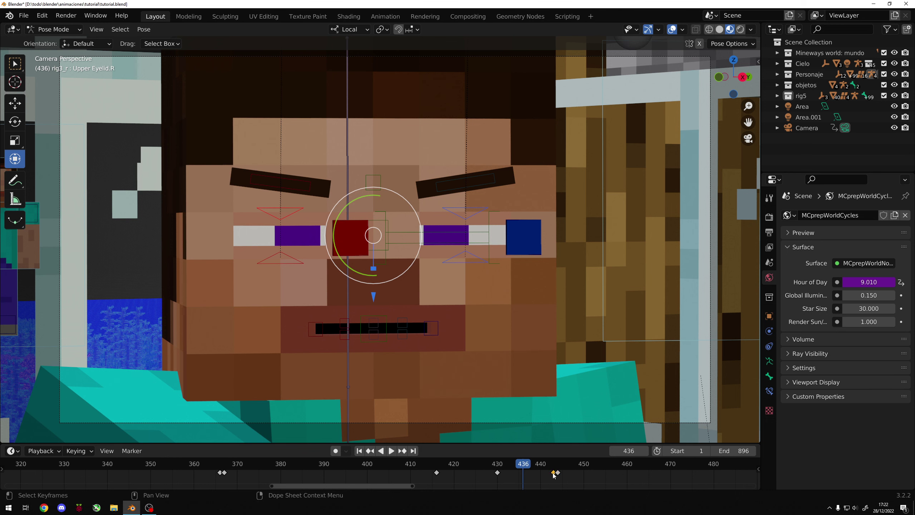
{"action": "mouse_move", "coordinate": [554, 475]}
{"action": "left_mouse_down"}
{"action": "mouse_move", "coordinate": [517, 474]}
{"action": "mouse_move", "coordinate": [555, 476]}
{"action": "left_mouse_up"}
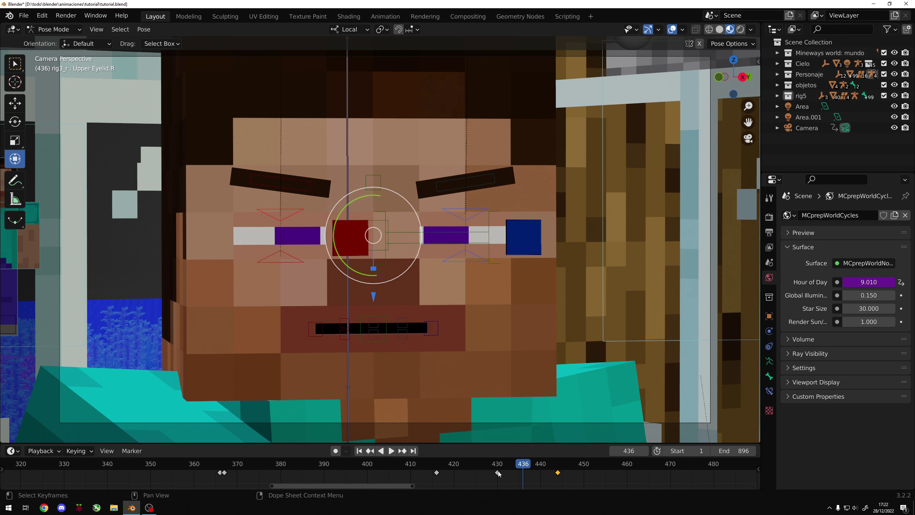
Undo back to the frame 432 eyelid key and slide it to about frame 416.
{"action": "scroll", "coordinate": [498, 474], "scroll_direction": "down", "scroll_amount": 2}
{"action": "scroll", "coordinate": [462, 424], "scroll_direction": "down", "scroll_amount": 1}
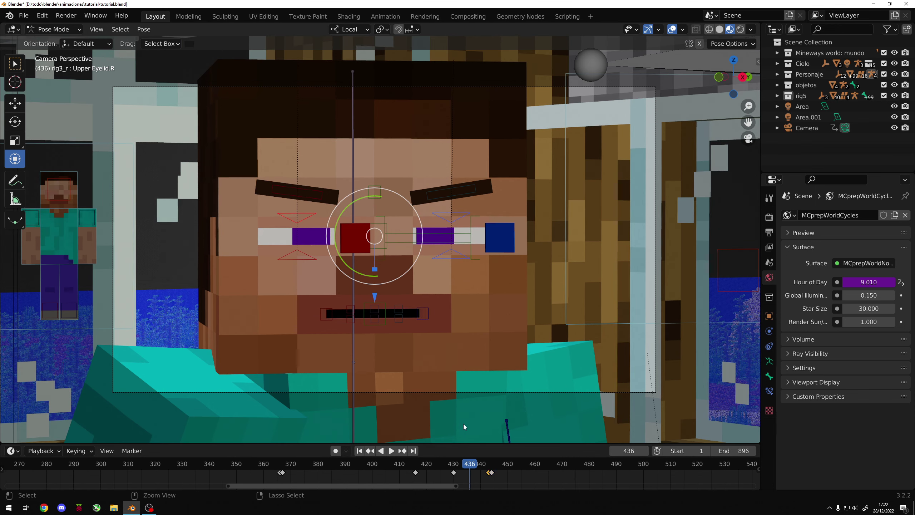
{"action": "key", "text": "Up"}
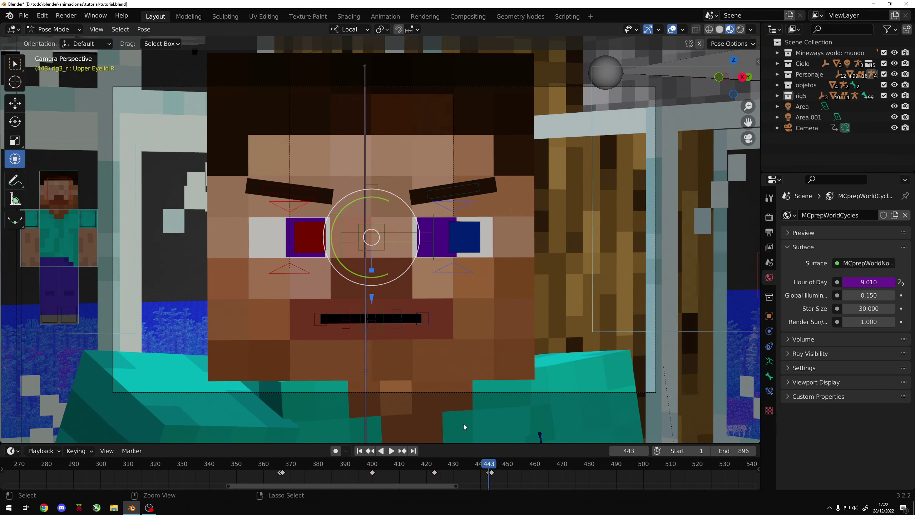
{"action": "key", "text": "ctrl+z"}
{"action": "key", "text": "ctrl+z"}
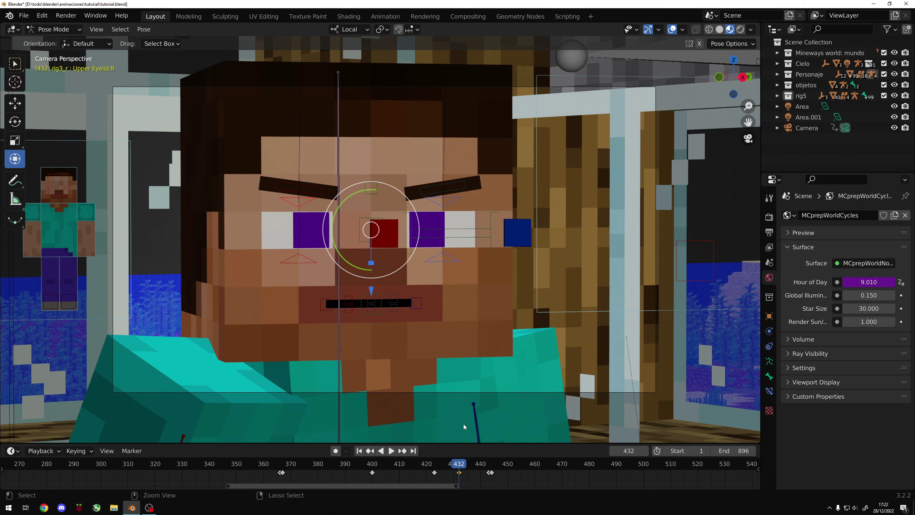
{"action": "left_click_drag", "start_coordinate": [459, 473], "coordinate": [462, 472]}
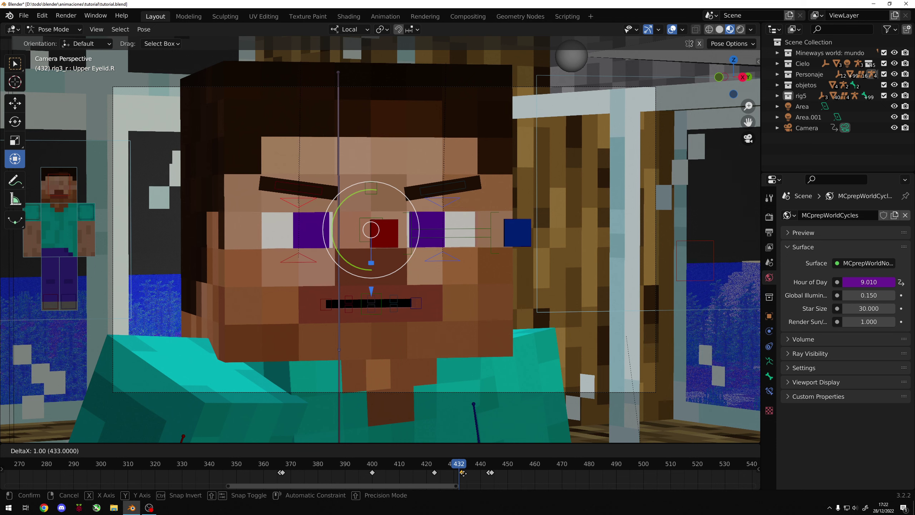
{"action": "key", "text": "Escape"}
{"action": "mouse_move", "coordinate": [459, 472]}
{"action": "left_mouse_down"}
{"action": "mouse_move", "coordinate": [413, 473]}
{"action": "mouse_move", "coordinate": [456, 474]}
{"action": "left_mouse_up"}
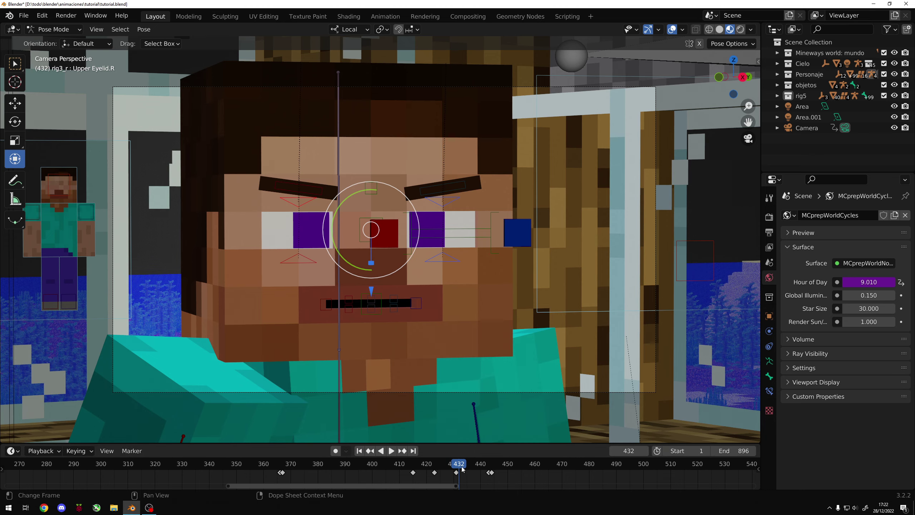
Replay the blink from about frame 410, save, and scrub frames 392 to 432.
{"action": "left_click", "coordinate": [399, 464]}
{"action": "key", "text": "space"}
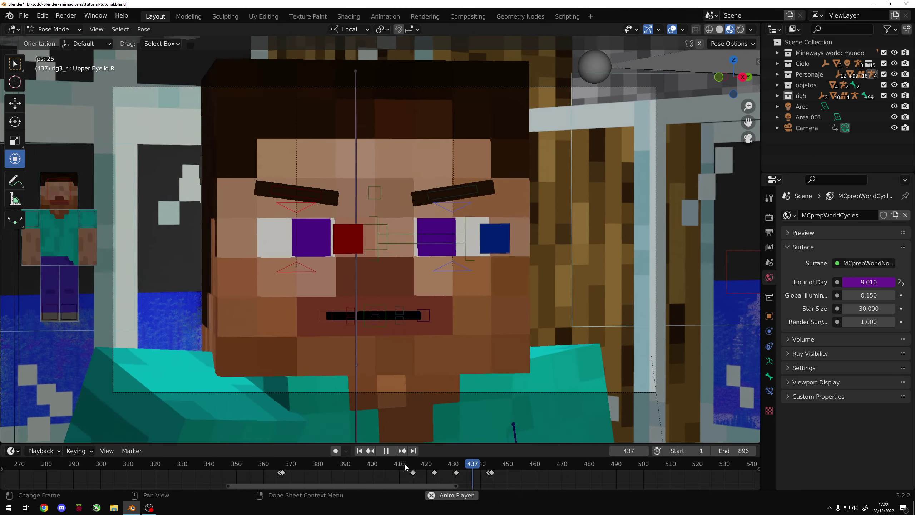
{"action": "key", "text": "ctrl+s"}
{"action": "left_click_drag", "start_coordinate": [404, 467], "coordinate": [345, 468]}
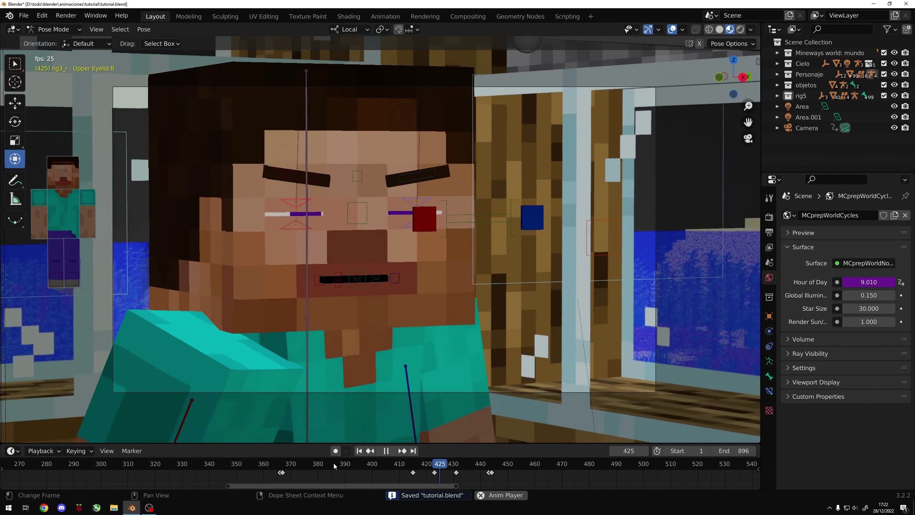
{"action": "mouse_move", "coordinate": [445, 465]}
{"action": "left_mouse_down"}
{"action": "mouse_move", "coordinate": [388, 467]}
{"action": "mouse_move", "coordinate": [449, 468]}
{"action": "mouse_move", "coordinate": [438, 469]}
{"action": "left_mouse_up"}
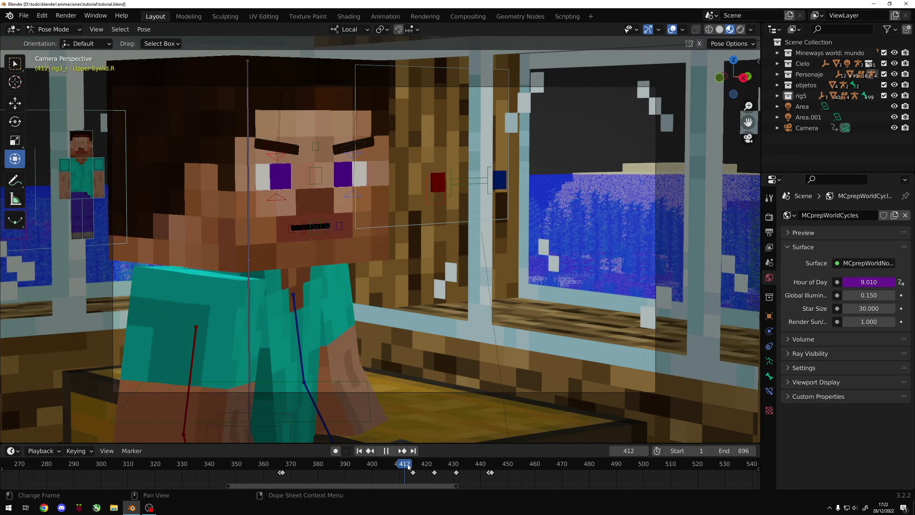
{"action": "key", "text": "Escape"}
Select both eyebrow bones at frame 415 and save the file.
{"action": "left_click", "coordinate": [280, 148]}
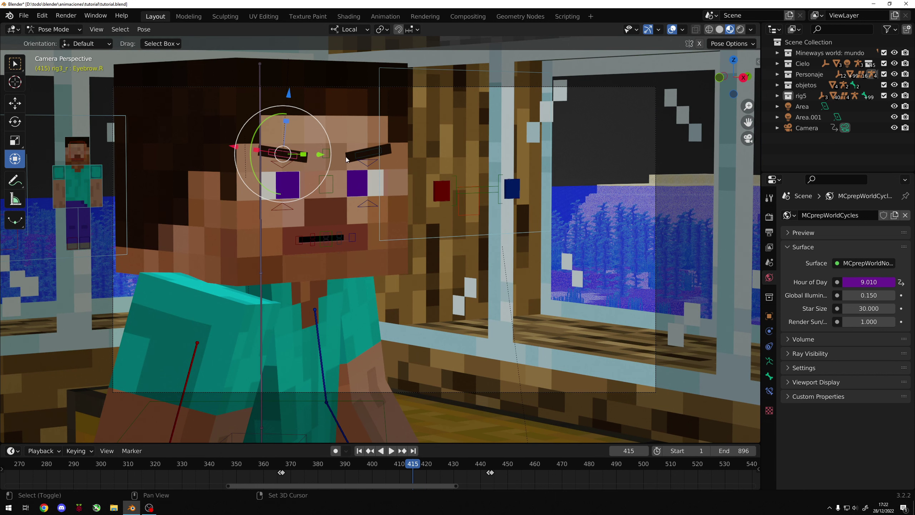
{"action": "left_click", "coordinate": [366, 156], "text": "alt"}
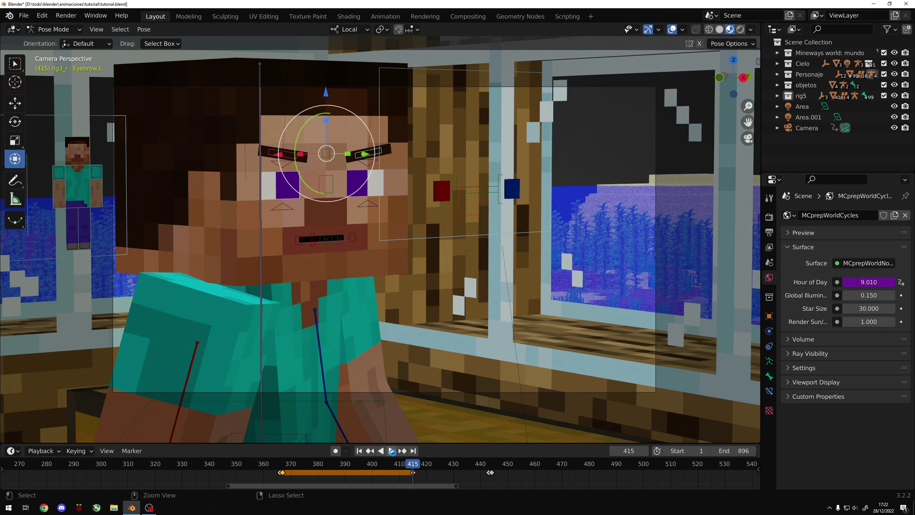
{"action": "key", "text": "ctrl+s"}
{"action": "left_click", "coordinate": [418, 468]}
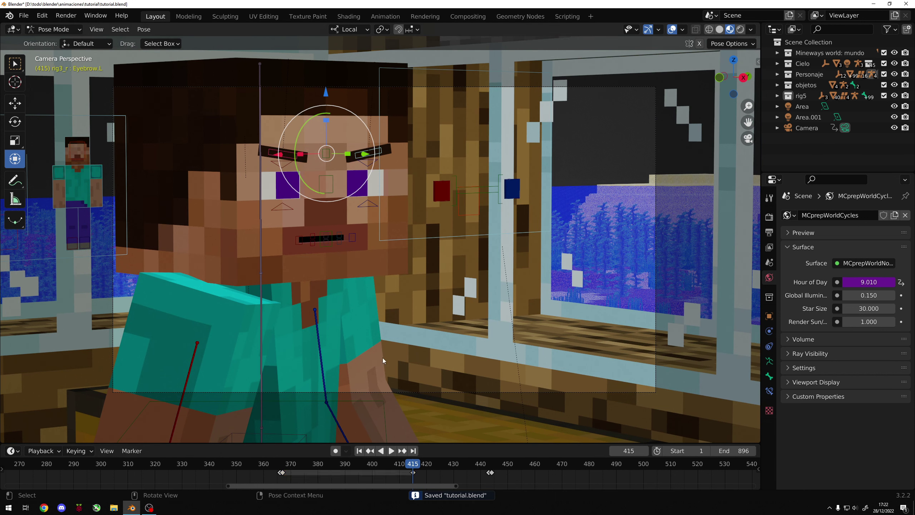
At frame 423, trial-rotate and move an eyebrow, then keep Global transform orientation.
{"action": "left_click", "coordinate": [291, 215]}
{"action": "left_click_drag", "start_coordinate": [412, 463], "coordinate": [434, 464]}
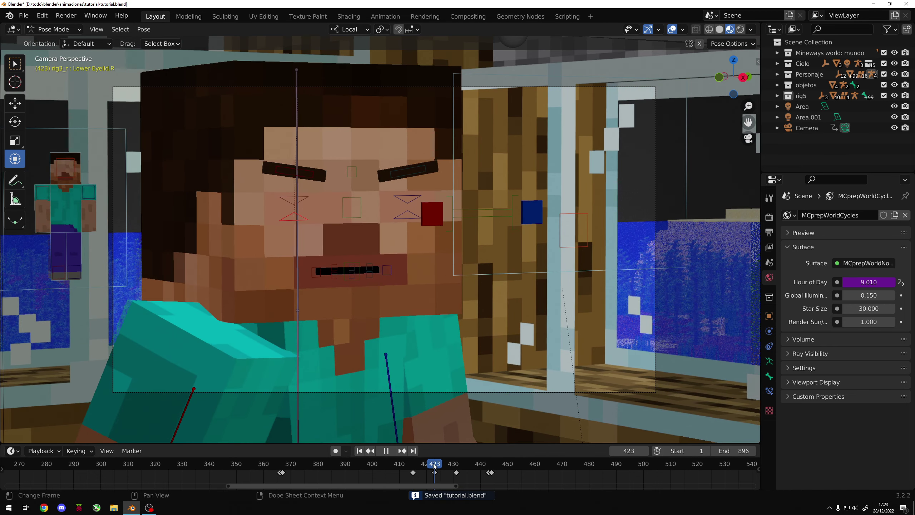
{"action": "left_click", "coordinate": [305, 180]}
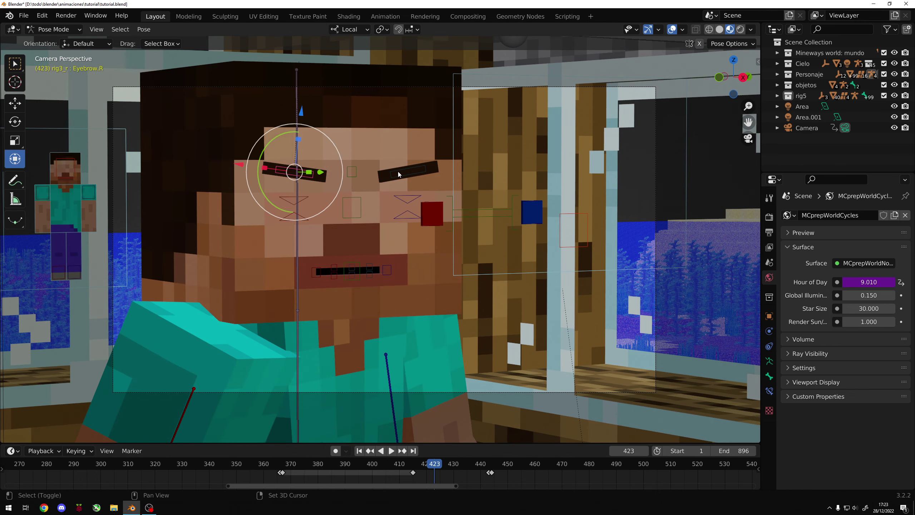
{"action": "key", "text": "r"}
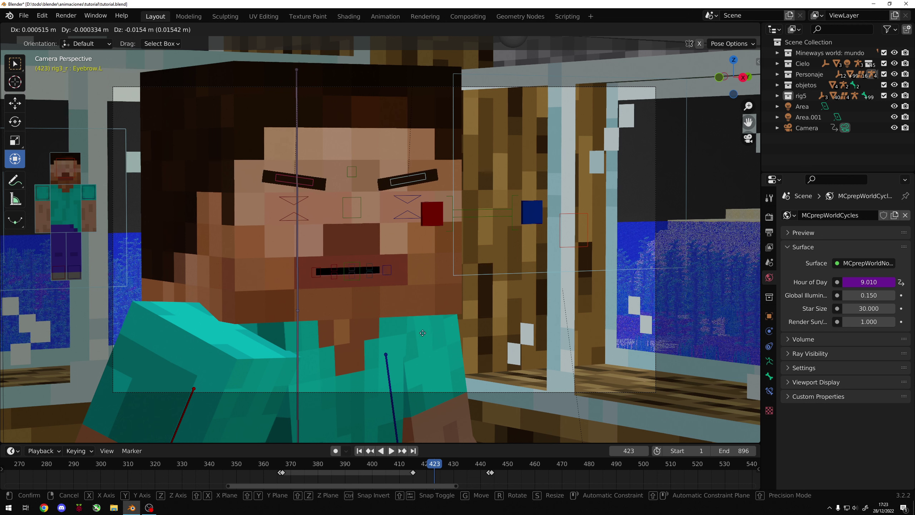
{"action": "key", "text": "Escape"}
{"action": "key", "text": "g"}
{"action": "key", "text": "z"}
{"action": "key", "text": "z"}
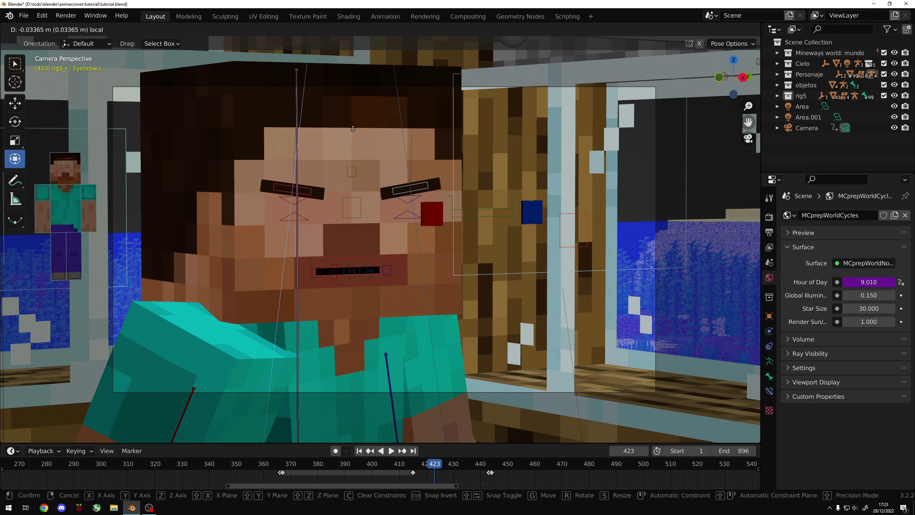
{"action": "key", "text": "Escape"}
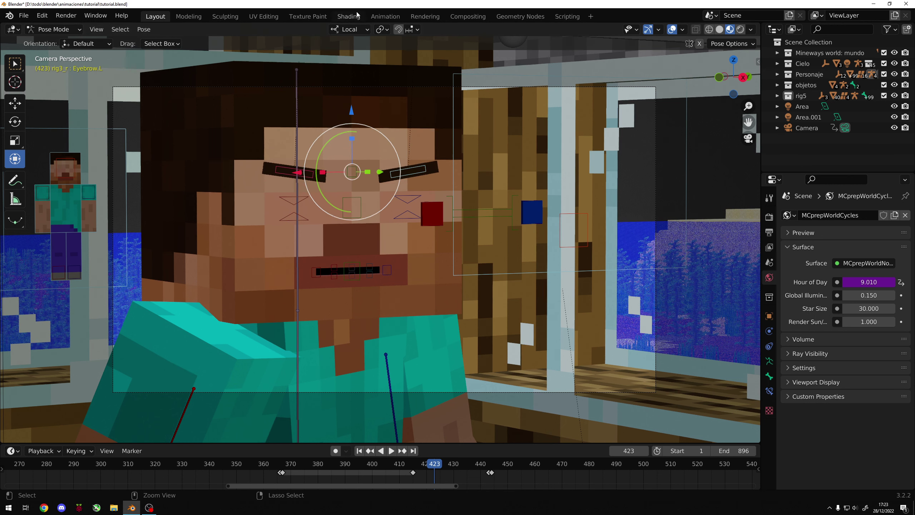
{"action": "left_click", "coordinate": [346, 29]}
{"action": "left_click", "coordinate": [351, 161]}
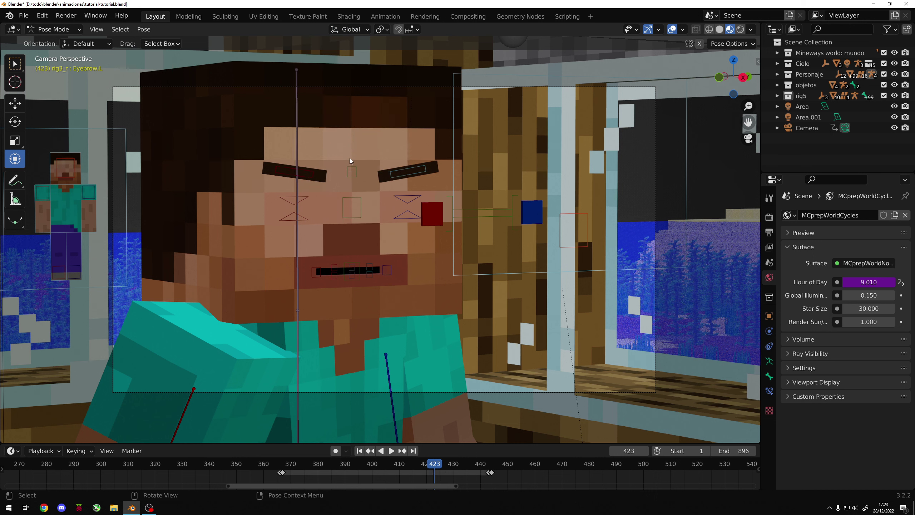
Lower both eyebrows, key Location & Rotation at 423, save, and jump to frame 431.
{"action": "left_click", "coordinate": [302, 176]}
{"action": "left_click", "coordinate": [423, 170], "text": "shift"}
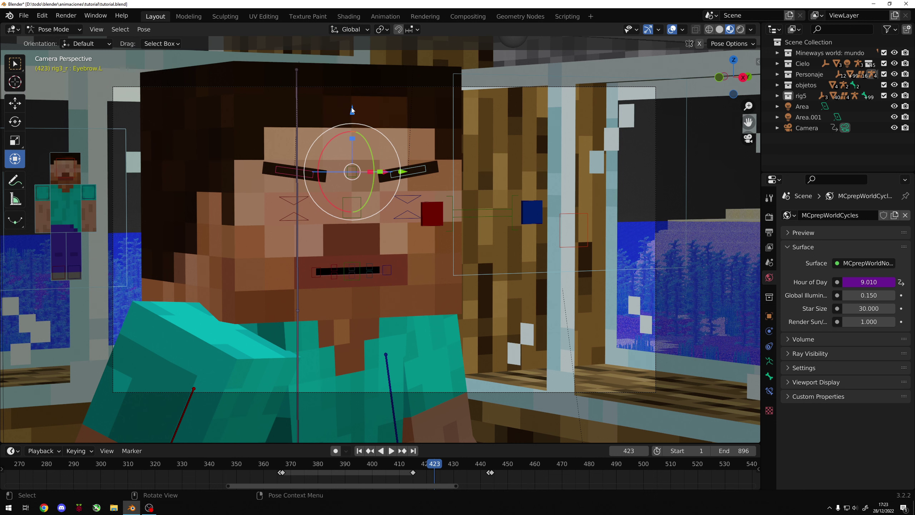
{"action": "key", "text": "g"}
{"action": "left_click", "coordinate": [354, 141]}
{"action": "key", "text": "q"}
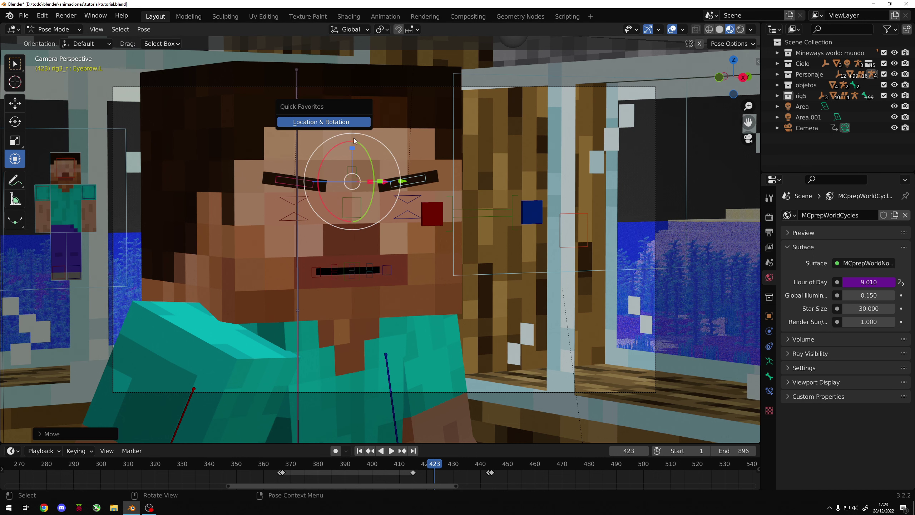
{"action": "left_click", "coordinate": [345, 124]}
{"action": "key", "text": "ctrl+s"}
{"action": "left_click", "coordinate": [447, 480]}
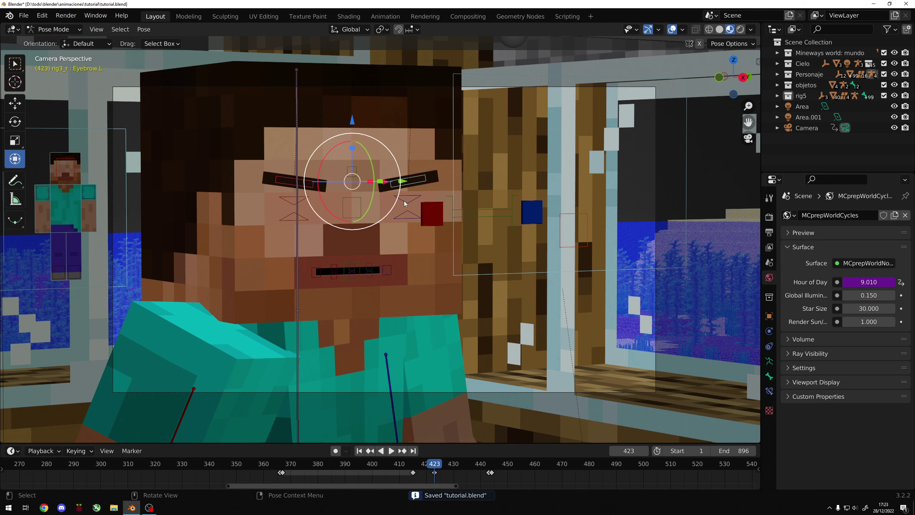
{"action": "left_click", "coordinate": [405, 203]}
{"action": "key", "text": "Up"}
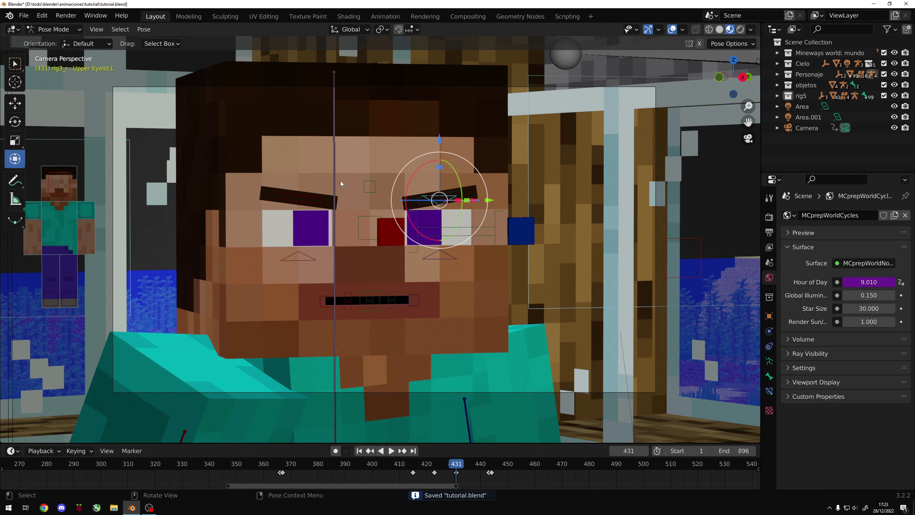
Paste a raised pose onto both eyebrows at frame 431 and save.
{"action": "left_click", "coordinate": [308, 198]}
{"action": "left_click", "coordinate": [436, 209]}
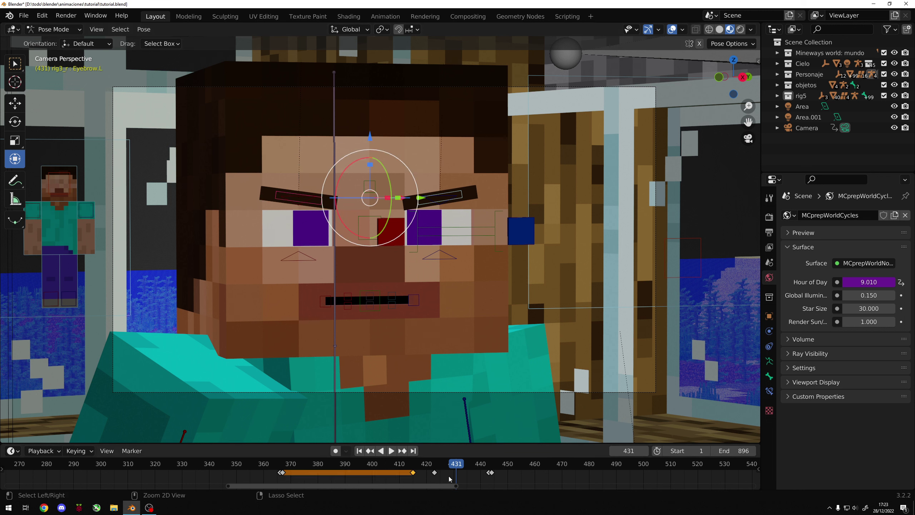
{"action": "key", "text": "ctrl+v"}
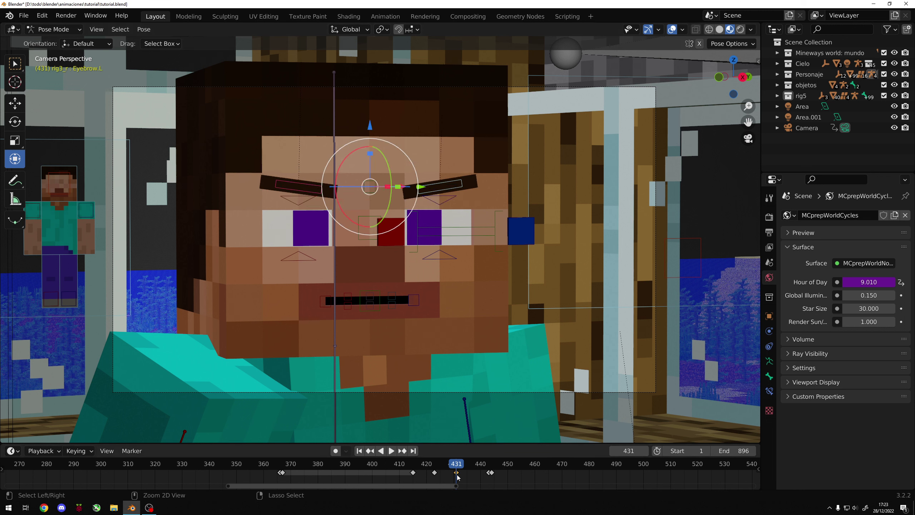
{"action": "key", "text": "ctrl+s"}
Replay the eyebrow animation from frames 424 and 407, saving after each check.
{"action": "left_click_drag", "start_coordinate": [458, 470], "coordinate": [410, 467]}
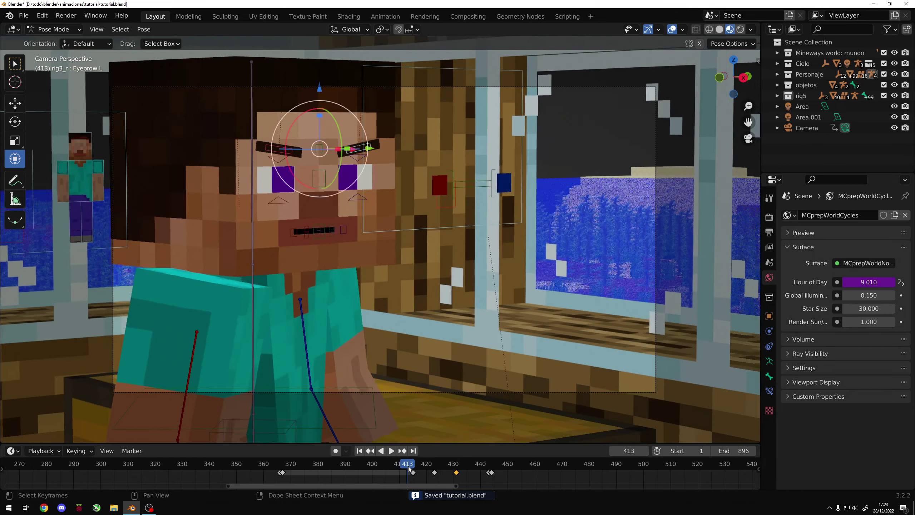
{"action": "key", "text": "space"}
{"action": "key", "text": "space"}
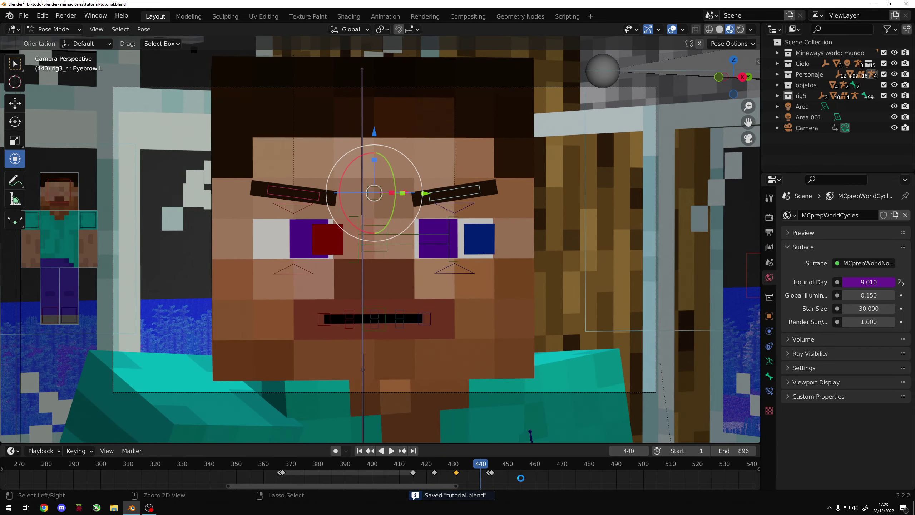
{"action": "key", "text": "space"}
{"action": "left_click_drag", "start_coordinate": [508, 475], "coordinate": [393, 463]}
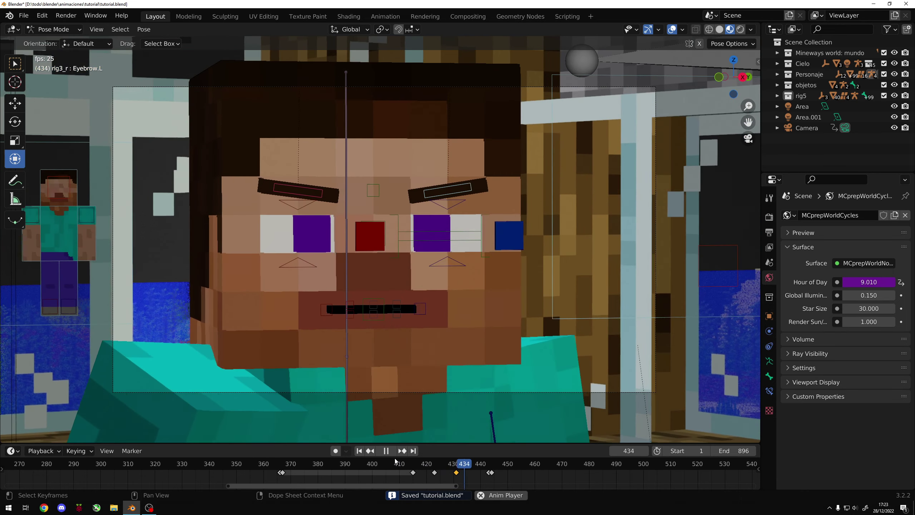
{"action": "key", "text": "space"}
{"action": "key", "text": "ctrl+s"}
{"action": "key", "text": "space"}
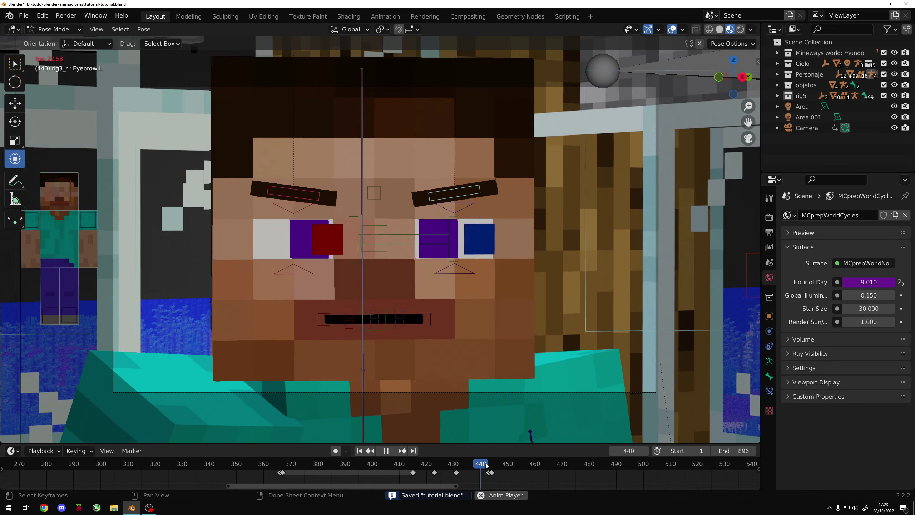
{"action": "key", "text": "space"}
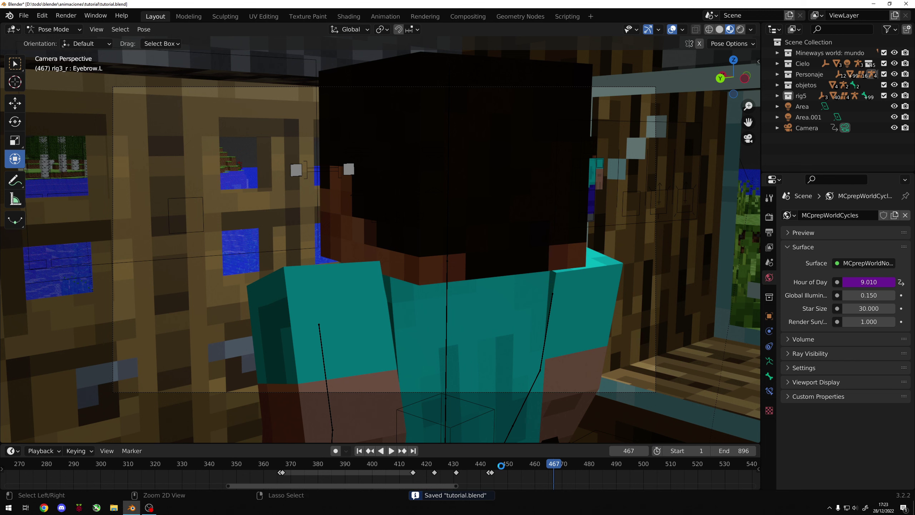
{"action": "key", "text": "ctrl+s"}
Inspect the frown around frames 443–444, replay from frame 425, and save.
{"action": "left_click", "coordinate": [491, 466]}
{"action": "key", "text": "space"}
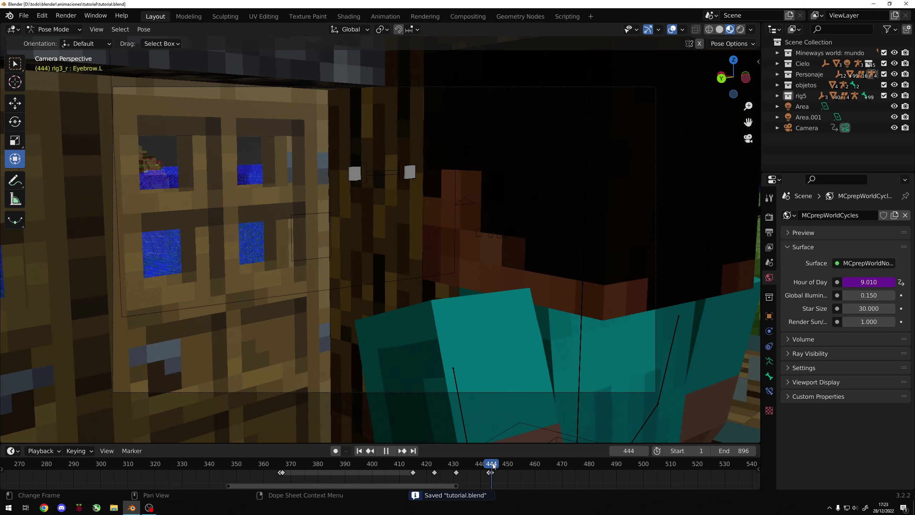
{"action": "left_click", "coordinate": [489, 467]}
{"action": "key", "text": "space"}
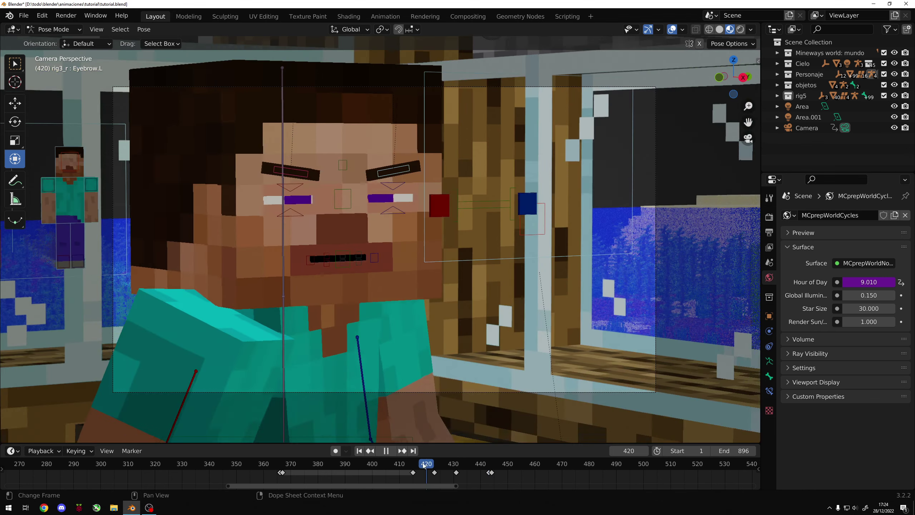
{"action": "left_click_drag", "start_coordinate": [489, 467], "coordinate": [388, 465]}
{"action": "key", "text": "space"}
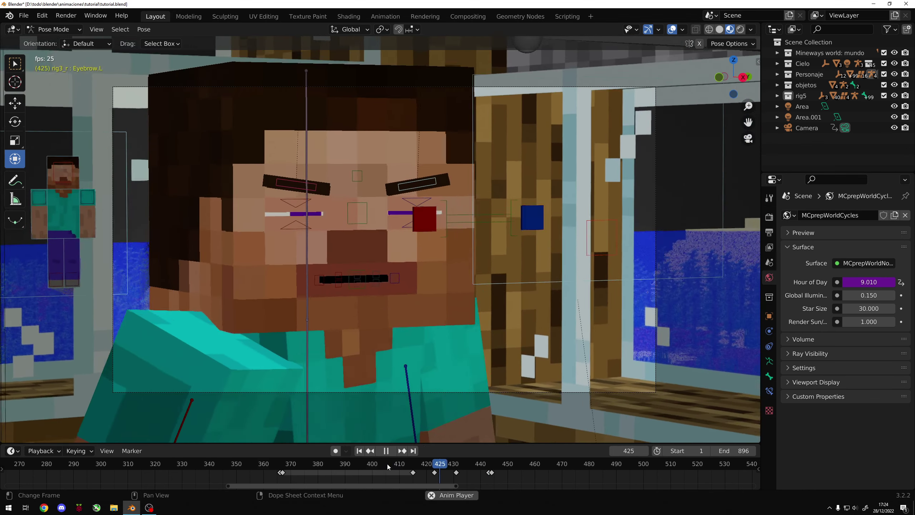
{"action": "key", "text": "space"}
{"action": "key", "text": "ctrl+s"}
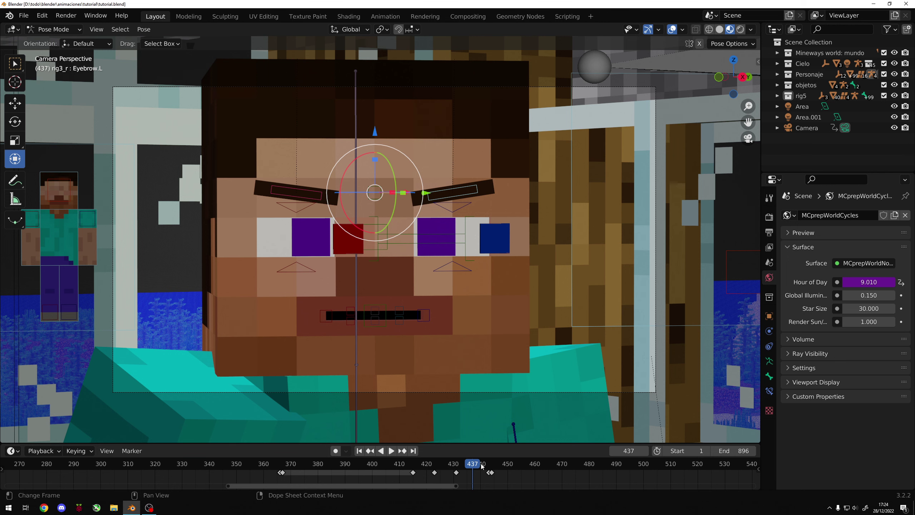
Save at frame 425, play the animation in reverse, and stop at frame 436.
{"action": "left_click_drag", "start_coordinate": [473, 475], "coordinate": [448, 466]}
{"action": "key", "text": "ctrl+s"}
{"action": "key", "text": "shift+ctrl+space"}
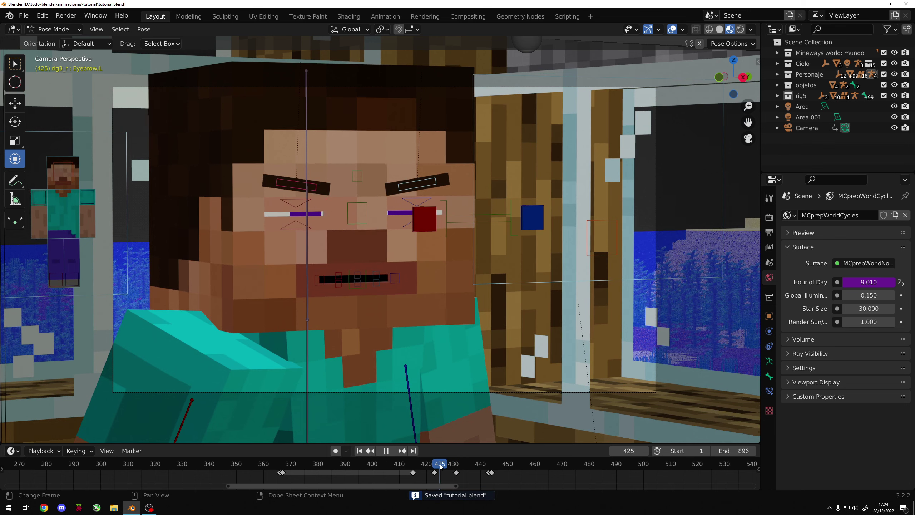
{"action": "key", "text": "space"}
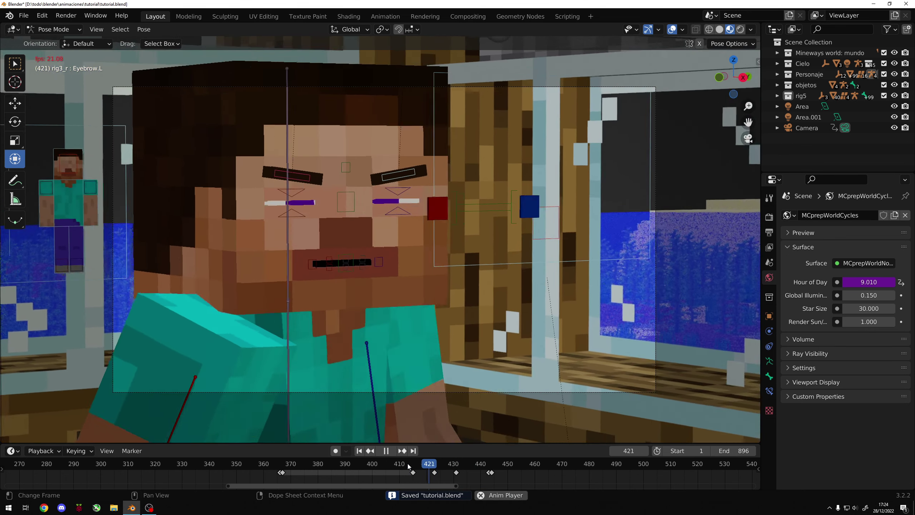
{"action": "left_click_drag", "start_coordinate": [407, 465], "coordinate": [473, 475]}
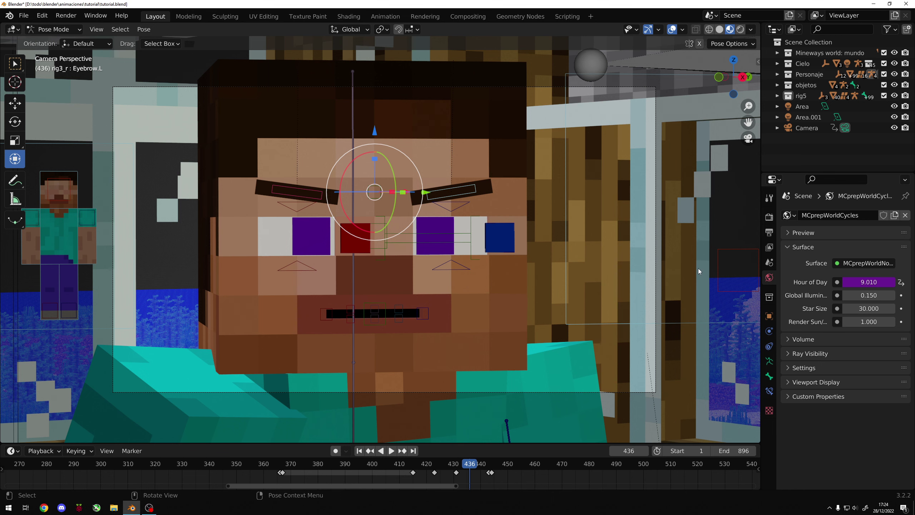
{"action": "left_click", "coordinate": [720, 275]}
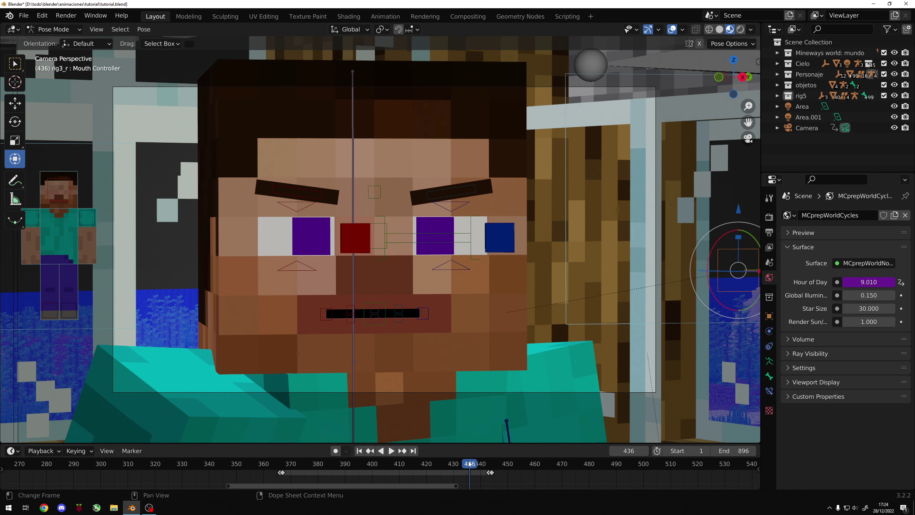
Key the Mouth Controller's Location & Rotation at frame 398 and save.
{"action": "key", "text": "shift+ctrl+space"}
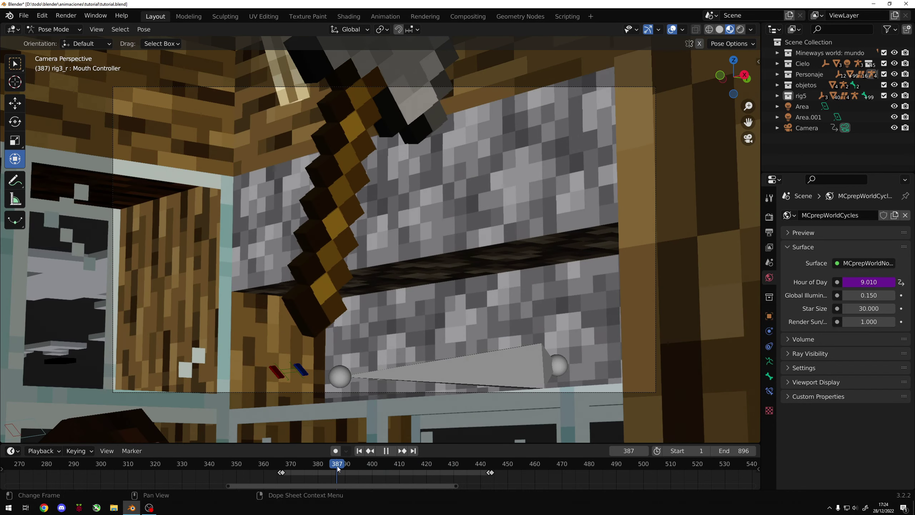
{"action": "mouse_move", "coordinate": [337, 468]}
{"action": "left_mouse_down"}
{"action": "mouse_move", "coordinate": [347, 467]}
{"action": "mouse_move", "coordinate": [284, 471]}
{"action": "mouse_move", "coordinate": [393, 468]}
{"action": "mouse_move", "coordinate": [278, 469]}
{"action": "mouse_move", "coordinate": [396, 467]}
{"action": "mouse_move", "coordinate": [221, 467]}
{"action": "mouse_move", "coordinate": [374, 470]}
{"action": "mouse_move", "coordinate": [347, 468]}
{"action": "mouse_move", "coordinate": [366, 468]}
{"action": "left_mouse_up"}
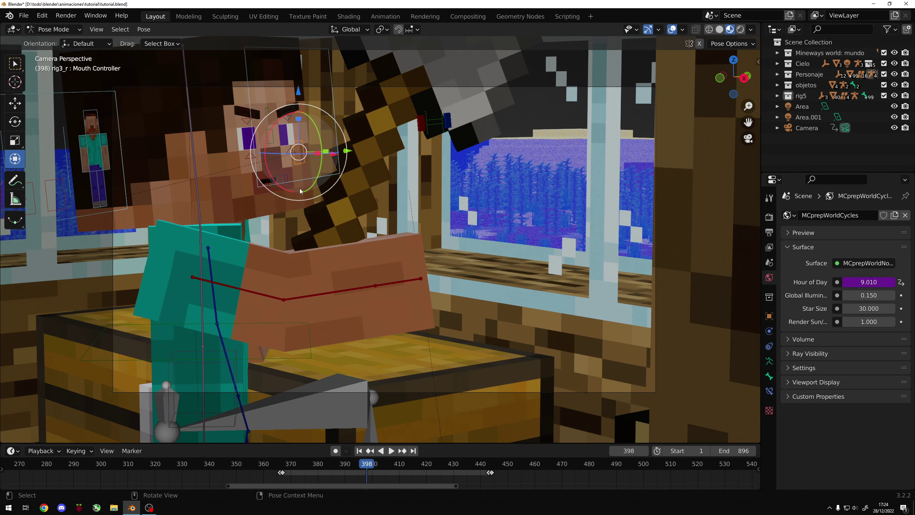
{"action": "key", "text": "i"}
{"action": "left_click", "coordinate": [300, 187]}
{"action": "key", "text": "ctrl+s"}
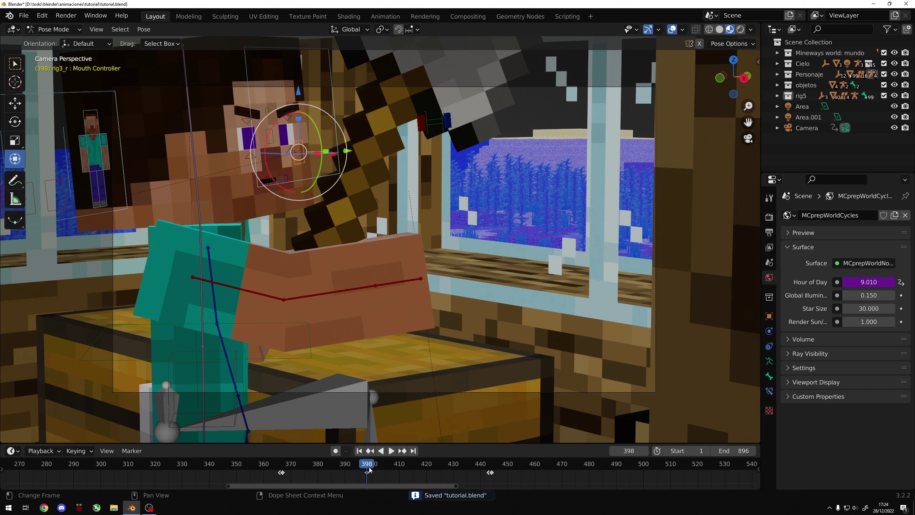
At frame 406, move the Mouth Controller and key its Location & Rotation.
{"action": "left_click_drag", "start_coordinate": [369, 470], "coordinate": [388, 468]}
{"action": "key", "text": "g"}
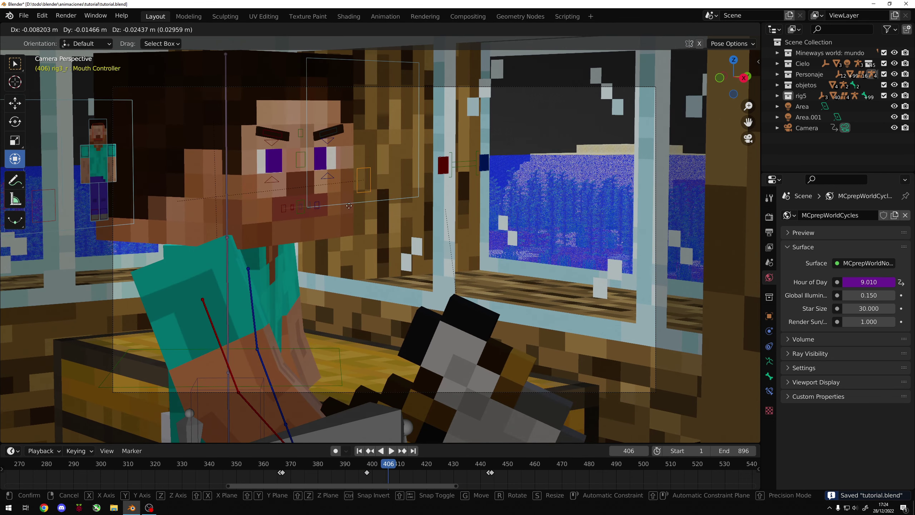
{"action": "key", "text": "Escape"}
{"action": "key", "text": "g"}
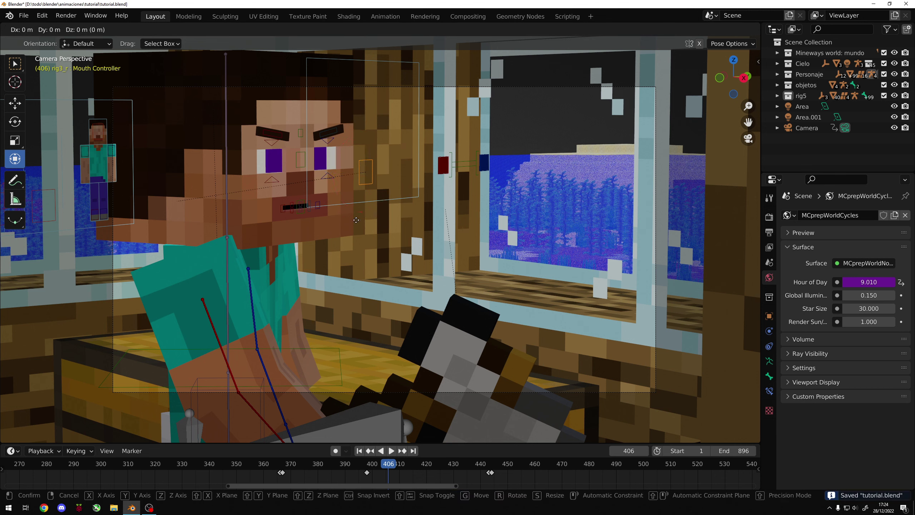
{"action": "left_click", "coordinate": [356, 219]}
{"action": "key", "text": "i"}
{"action": "left_click", "coordinate": [346, 251]}
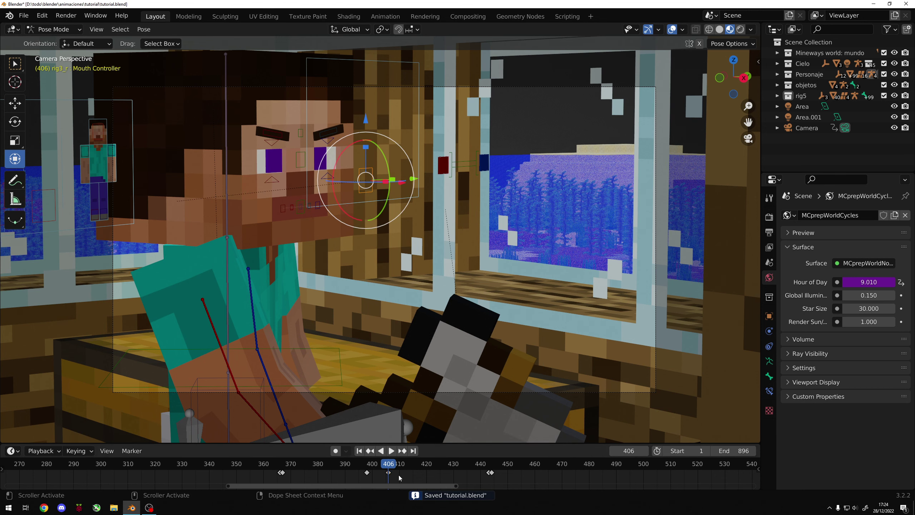
Play to frame 424, keyframe the mouth controller's location and rotation, and save.
{"action": "left_click_drag", "start_coordinate": [399, 478], "coordinate": [407, 472]}
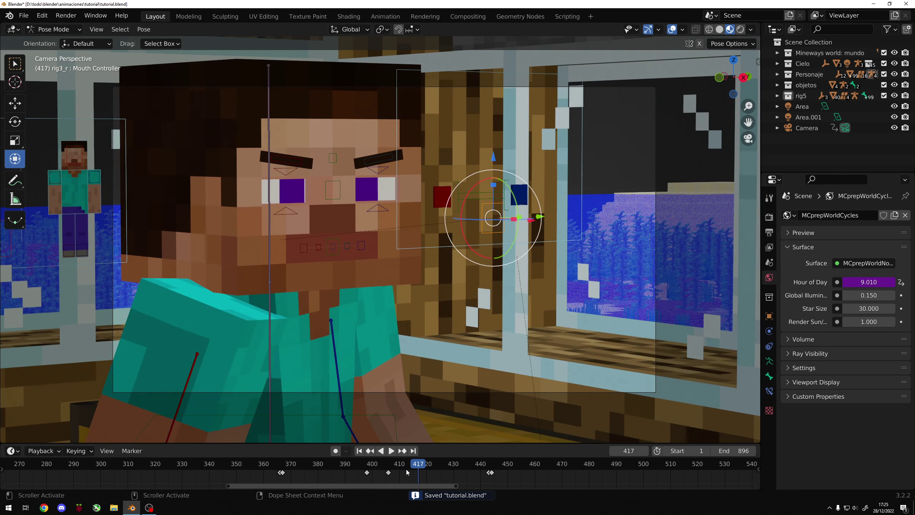
{"action": "key", "text": "space"}
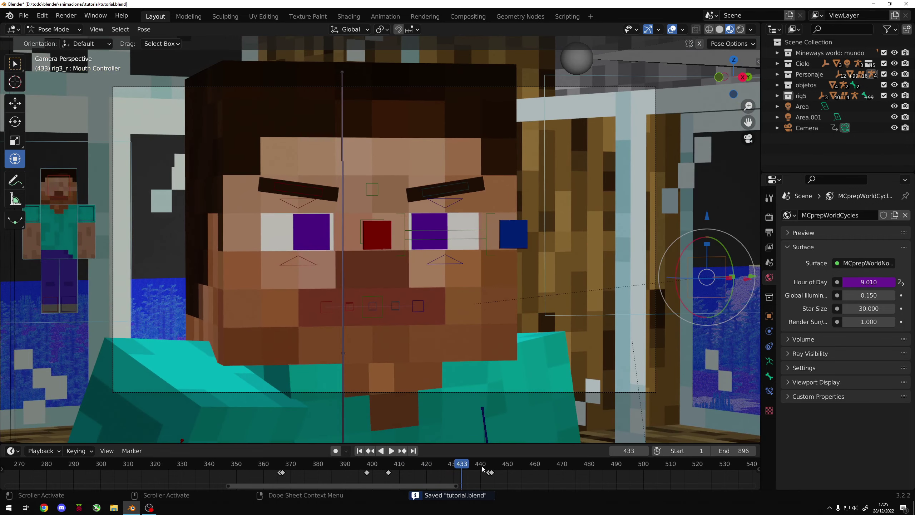
{"action": "key", "text": "space"}
{"action": "key", "text": "i"}
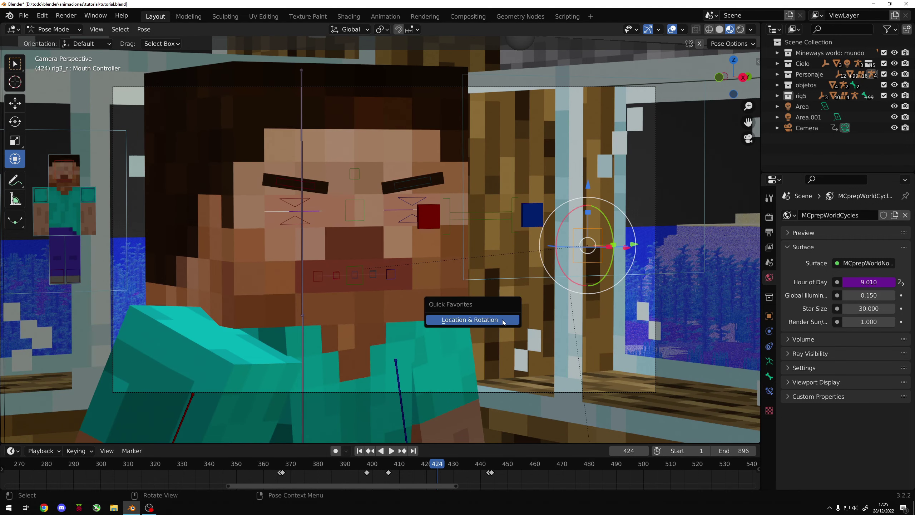
{"action": "left_click", "coordinate": [472, 319]}
{"action": "key", "text": "ctrl+s"}
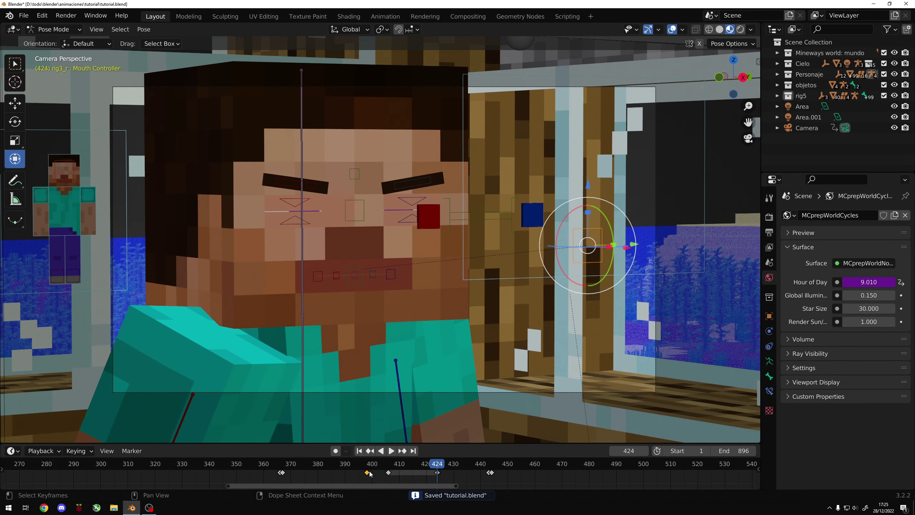
Replay the animation from about frame 397 to 443, then again from frame 423.
{"action": "left_click_drag", "start_coordinate": [438, 467], "coordinate": [457, 464]}
{"action": "key", "text": "space"}
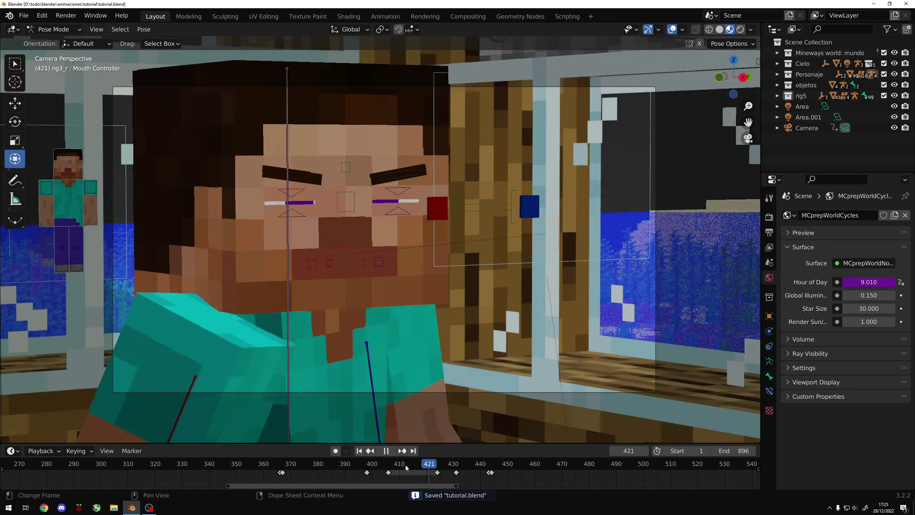
{"action": "left_click", "coordinate": [366, 468]}
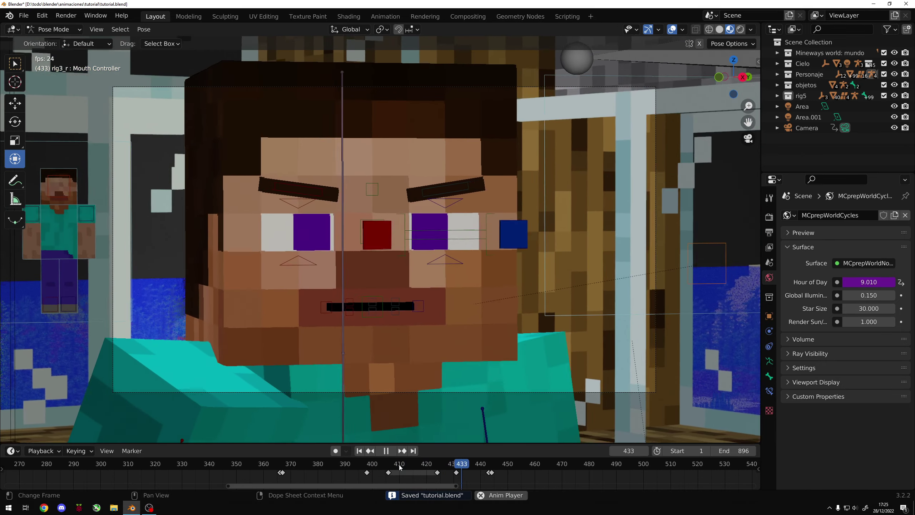
{"action": "key", "text": "space"}
{"action": "key", "text": "space"}
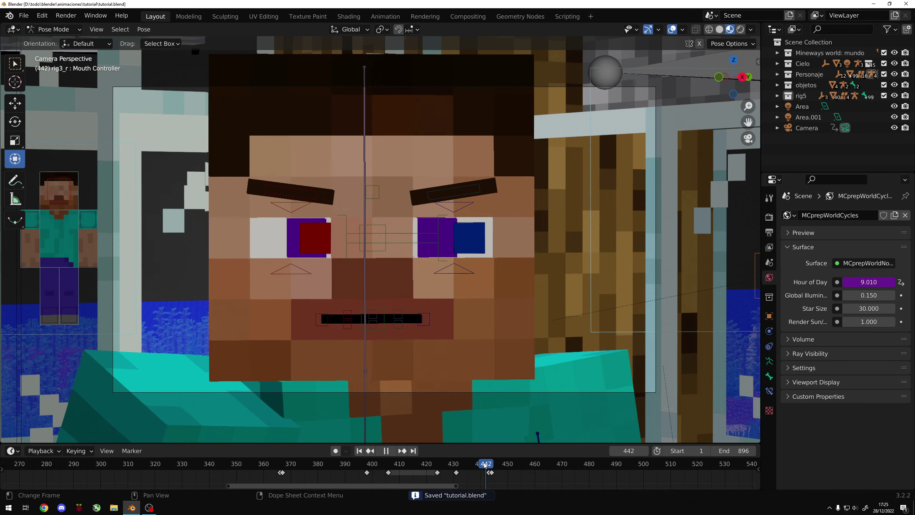
{"action": "left_click_drag", "start_coordinate": [491, 468], "coordinate": [437, 465]}
{"action": "key", "text": "space"}
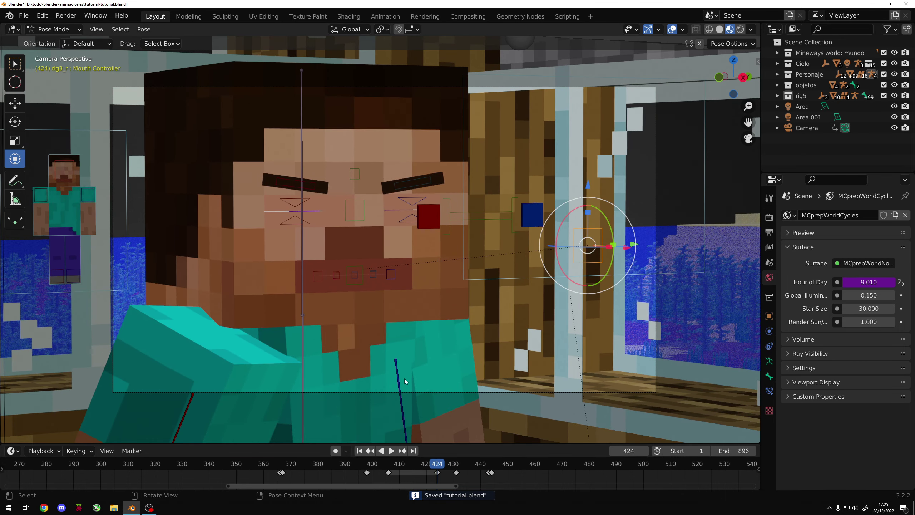
Keyframe the Side Lip.R and Side Lip.L bones' location and rotation, then save.
{"action": "left_click", "coordinate": [319, 276]}
{"action": "key", "text": "alt+i"}
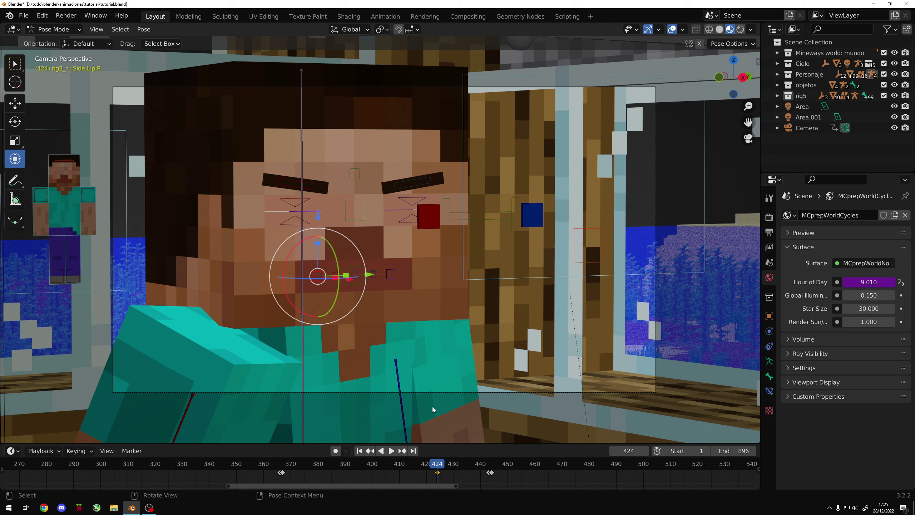
{"action": "left_click", "coordinate": [391, 275]}
{"action": "key", "text": "alt+i"}
{"action": "left_click", "coordinate": [379, 274]}
{"action": "key", "text": "ctrl+s"}
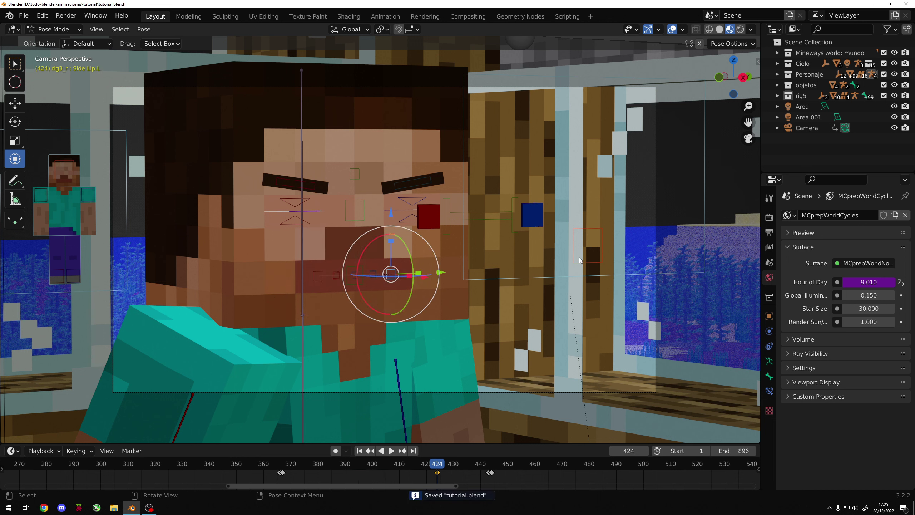
At frame 431, reposition the Side Lip.L bone.
{"action": "left_click", "coordinate": [485, 389]}
{"action": "left_click", "coordinate": [585, 264]}
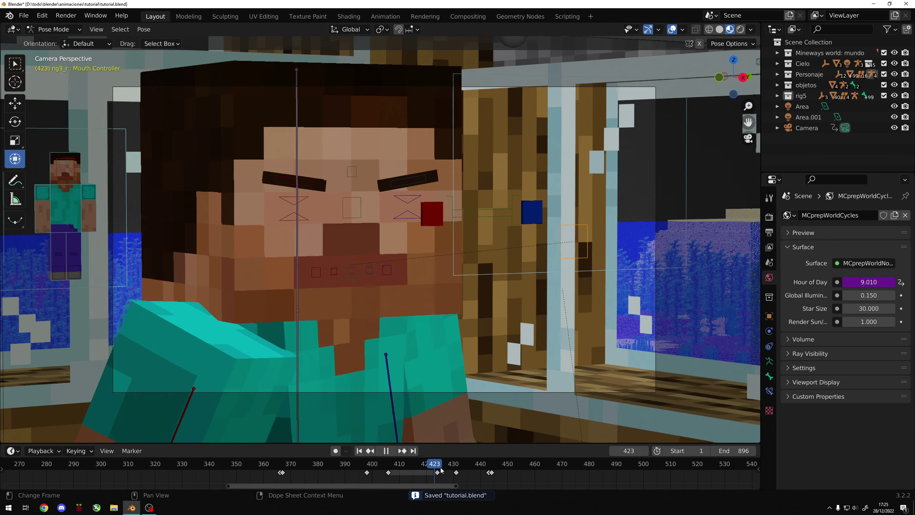
{"action": "left_click", "coordinate": [456, 465]}
{"action": "left_click", "coordinate": [411, 304]}
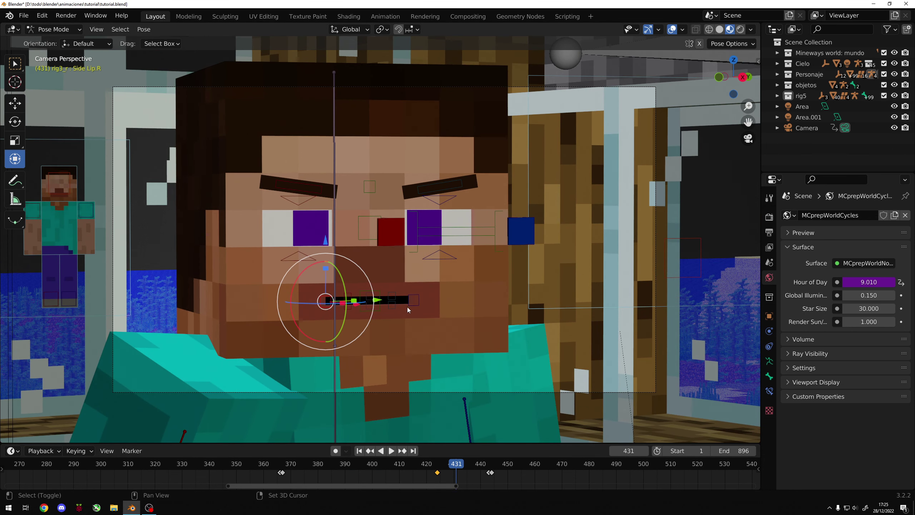
{"action": "key", "text": "g"}
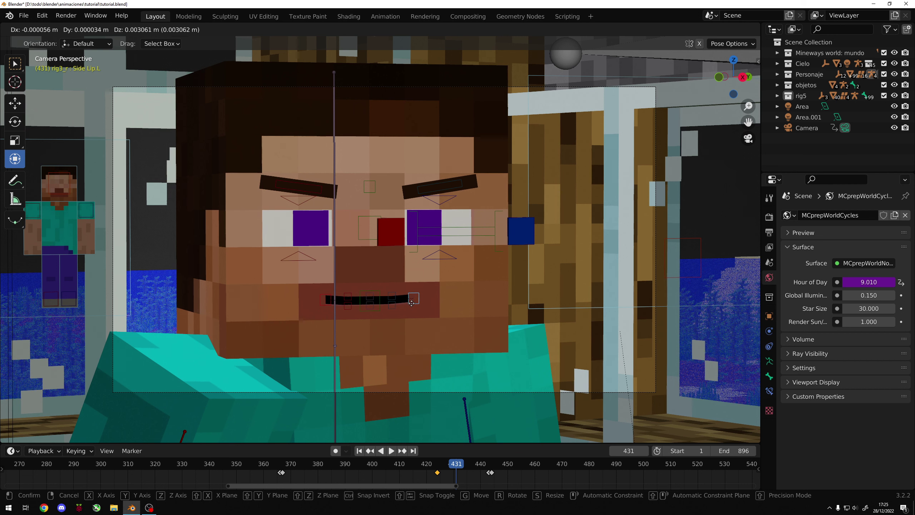
{"action": "left_click", "coordinate": [412, 303]}
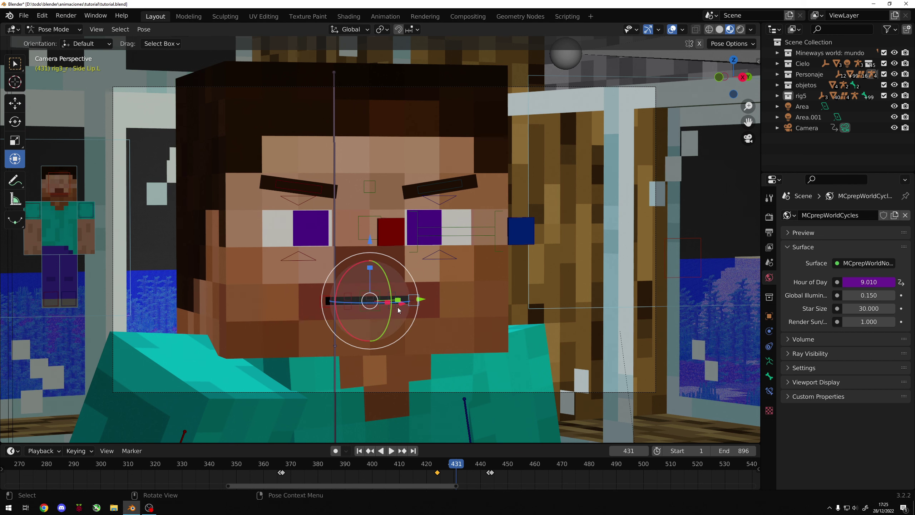
Raise the bottom lip bones vertically at frame 431, save, and key their location and rotation.
{"action": "left_click", "coordinate": [348, 309]}
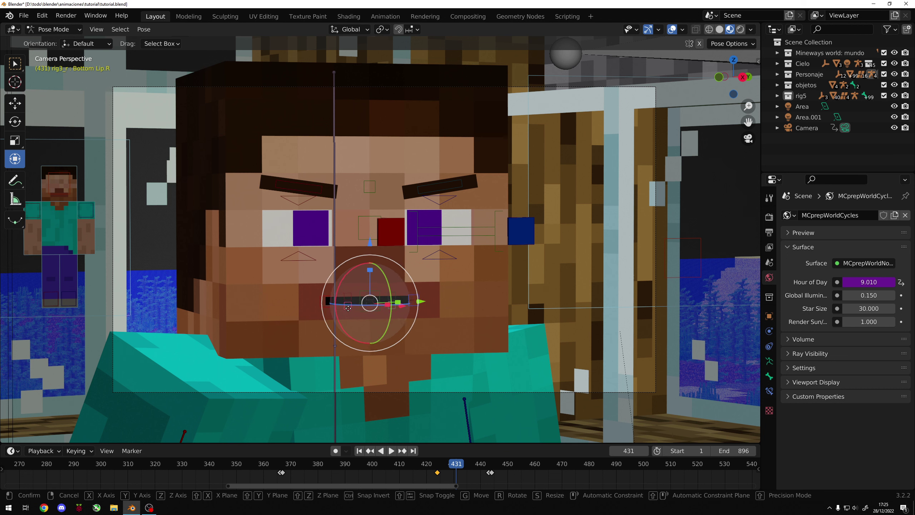
{"action": "key", "text": "g"}
{"action": "left_click", "coordinate": [348, 309]}
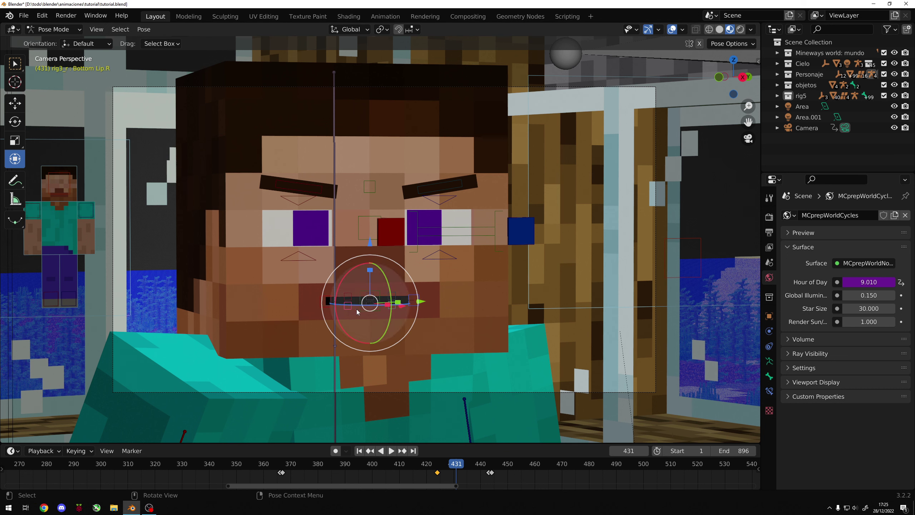
{"action": "key", "text": "g"}
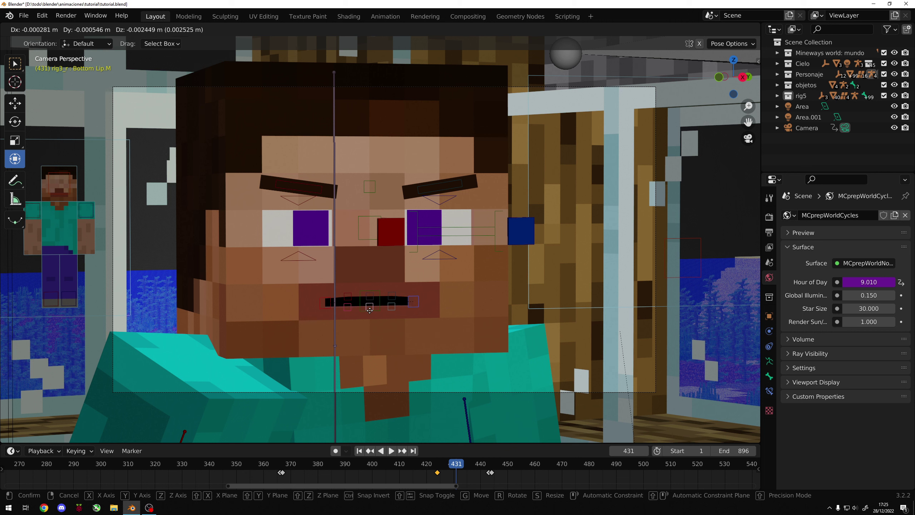
{"action": "key", "text": "z"}
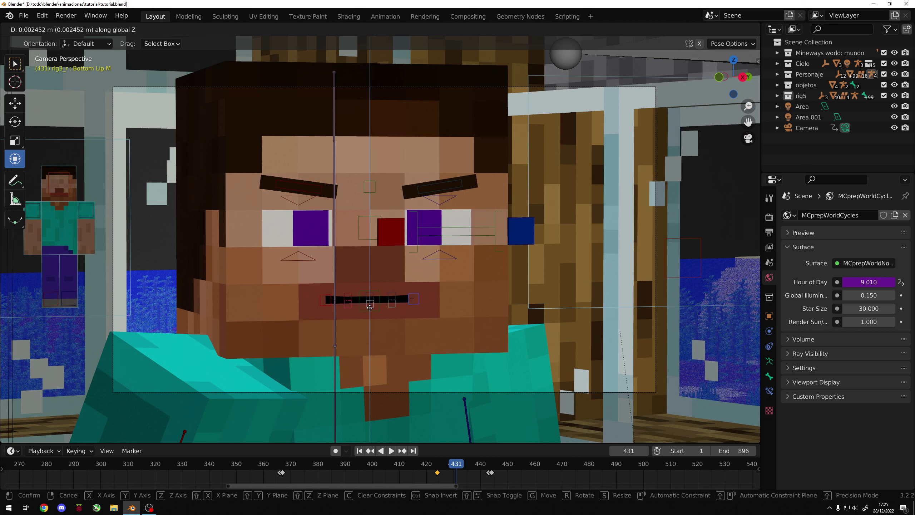
{"action": "left_click", "coordinate": [370, 310]}
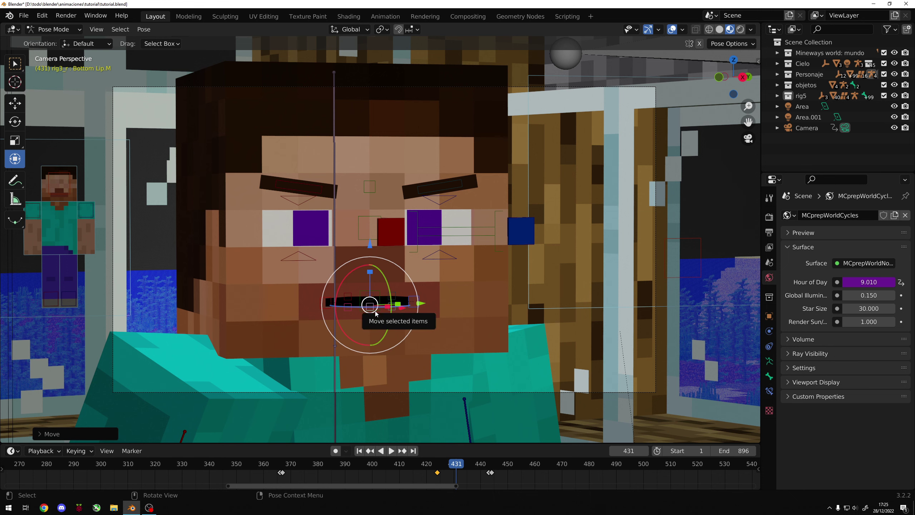
{"action": "key", "text": "ctrl+s"}
{"action": "key", "text": "q"}
{"action": "left_click", "coordinate": [375, 312]}
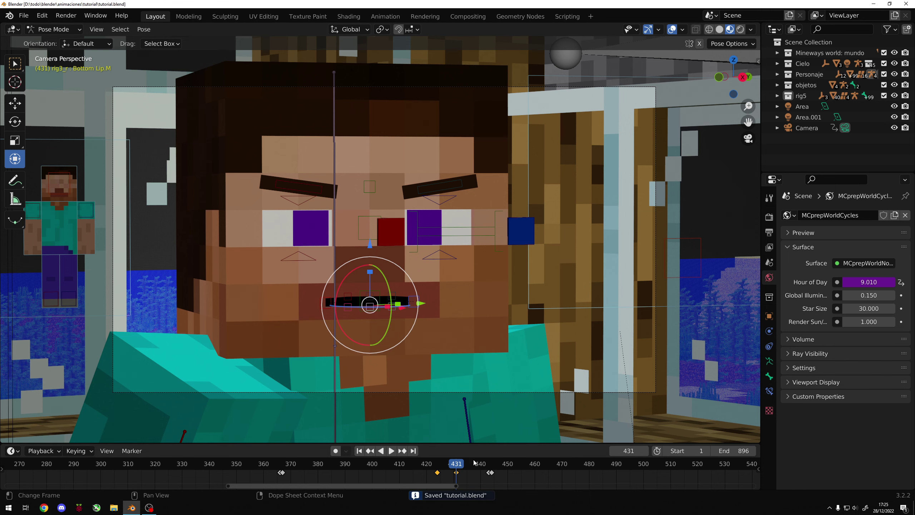
{"action": "left_click_drag", "start_coordinate": [456, 470], "coordinate": [399, 461]}
Play through frame 431, select the bottom lip bones, and replay the lip motion.
{"action": "key", "text": "space"}
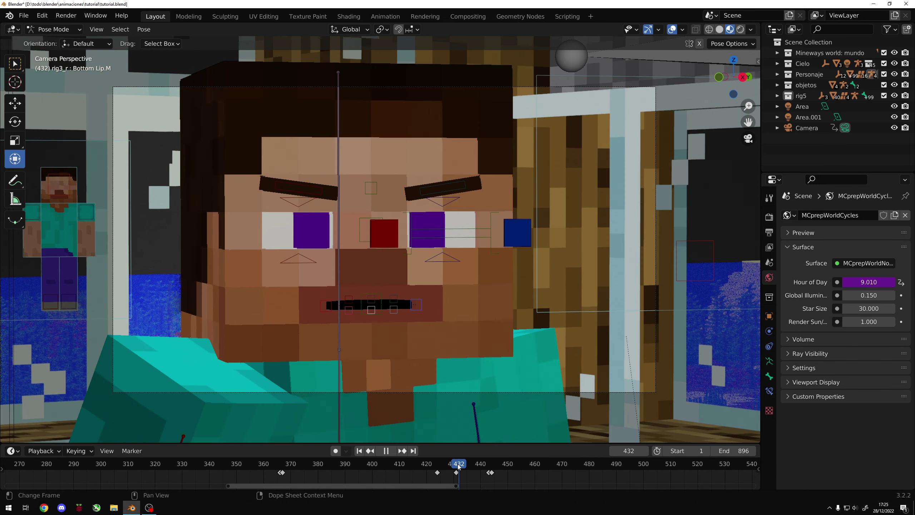
{"action": "key", "text": "space"}
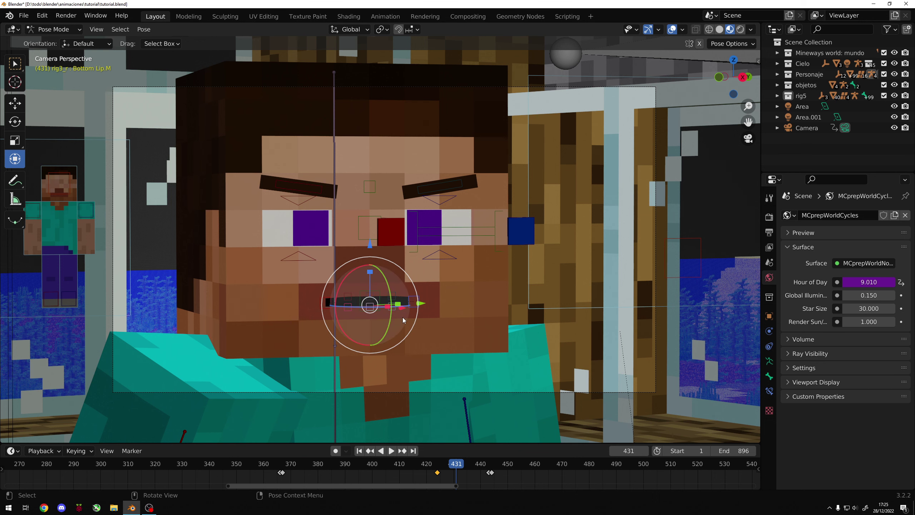
{"action": "key", "text": "alt+a"}
{"action": "left_click", "coordinate": [394, 309]}
{"action": "mouse_move", "coordinate": [457, 461]}
{"action": "left_mouse_down"}
{"action": "mouse_move", "coordinate": [426, 461]}
{"action": "mouse_move", "coordinate": [456, 462]}
{"action": "left_mouse_up"}
{"action": "key", "text": "space"}
{"action": "key", "text": "space"}
{"action": "left_click", "coordinate": [430, 373]}
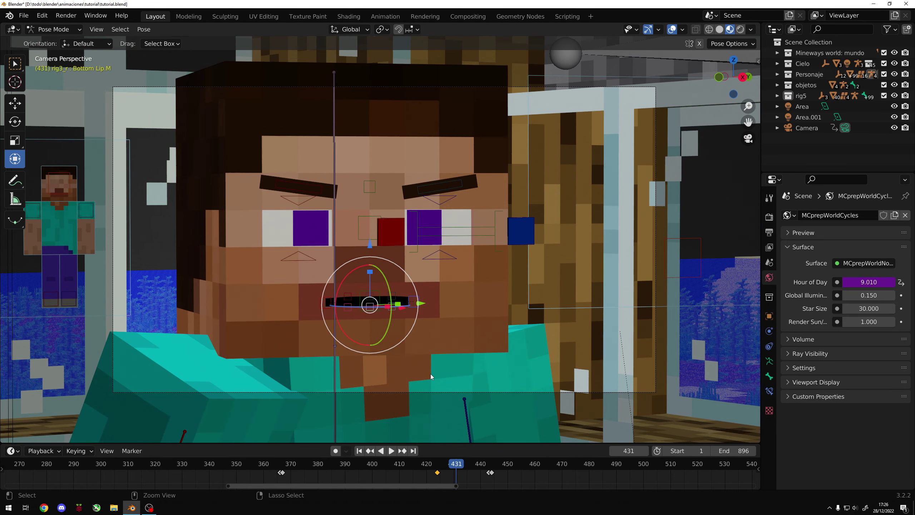
{"action": "left_click", "coordinate": [431, 373], "text": "ctrl"}
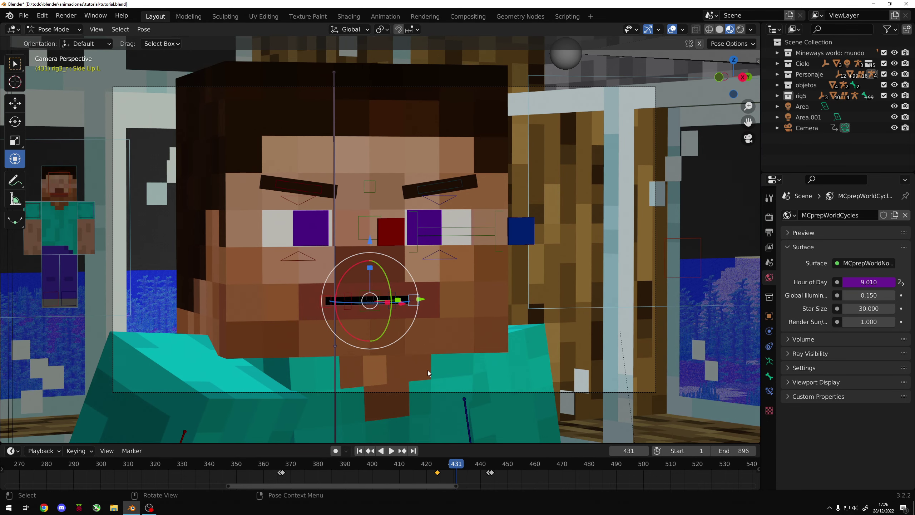
Jump back to keyframe 424 and select Bottom Lip.R, Bottom Lip.M and Side Lip.L.
{"action": "key", "text": "Down"}
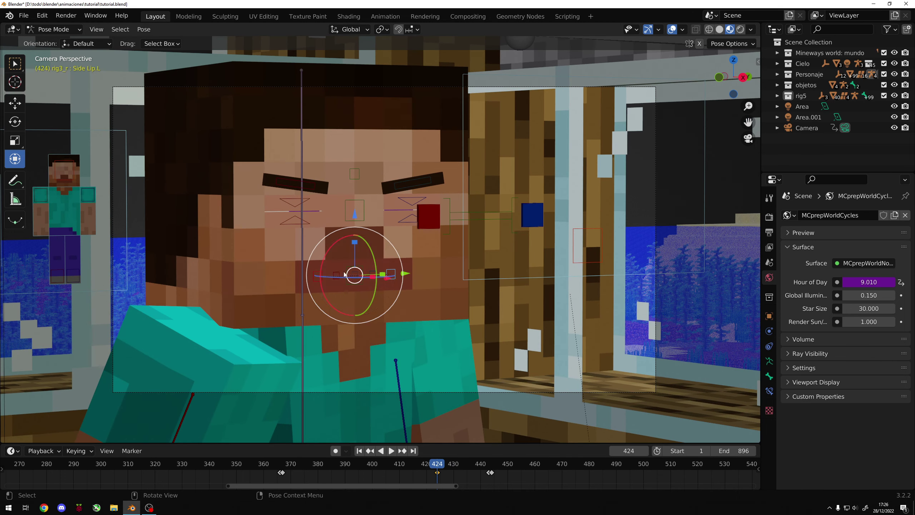
{"action": "left_click", "coordinate": [341, 282]}
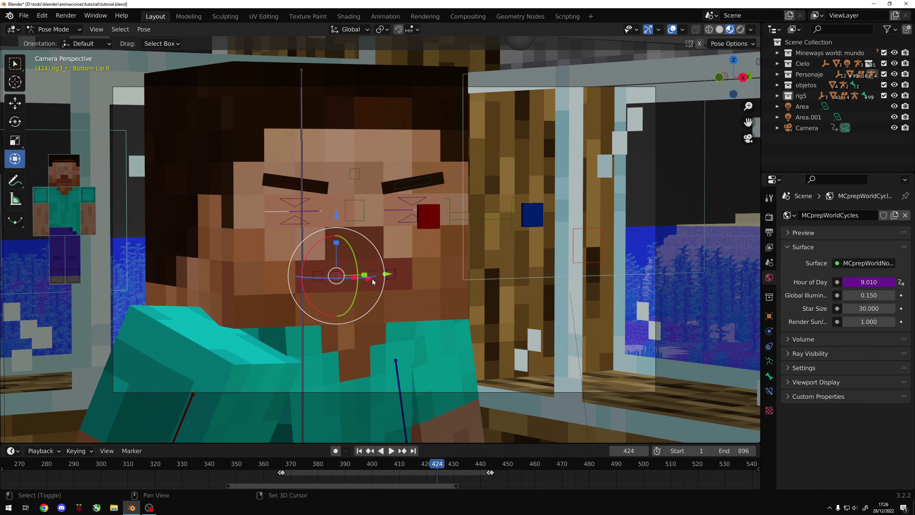
{"action": "left_click", "coordinate": [356, 281]}
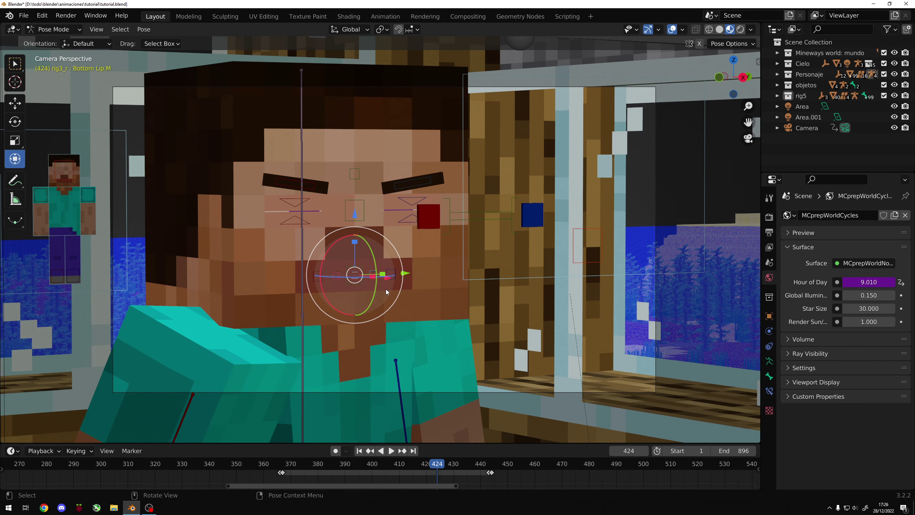
{"action": "scroll", "coordinate": [376, 277], "scroll_direction": "down", "scroll_amount": 1, "text": "alt"}
{"action": "scroll", "coordinate": [372, 277], "scroll_direction": "up", "scroll_amount": 1, "text": "alt"}
{"action": "scroll", "coordinate": [372, 278], "scroll_direction": "down", "scroll_amount": 5, "text": "alt"}
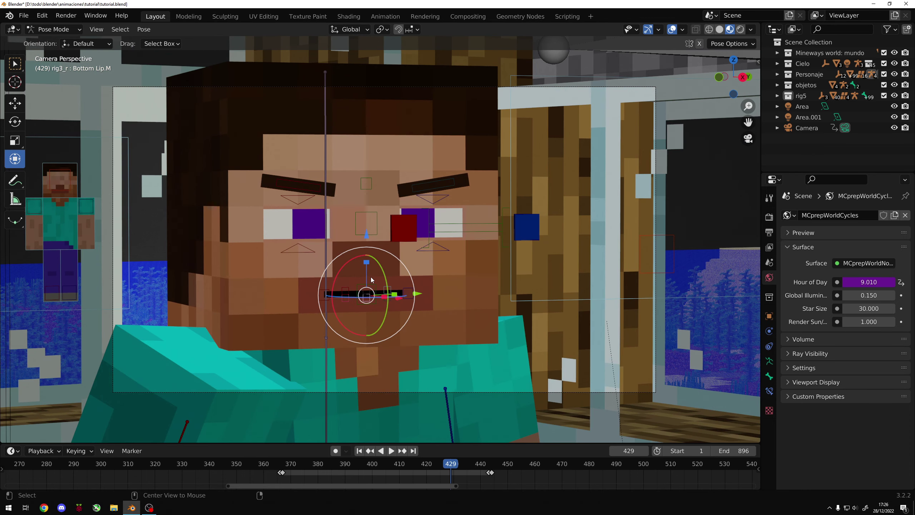
{"action": "left_click", "coordinate": [412, 294]}
Return to frame 424, orbit around Steve, then go back to camera view of the face.
{"action": "left_click", "coordinate": [437, 468]}
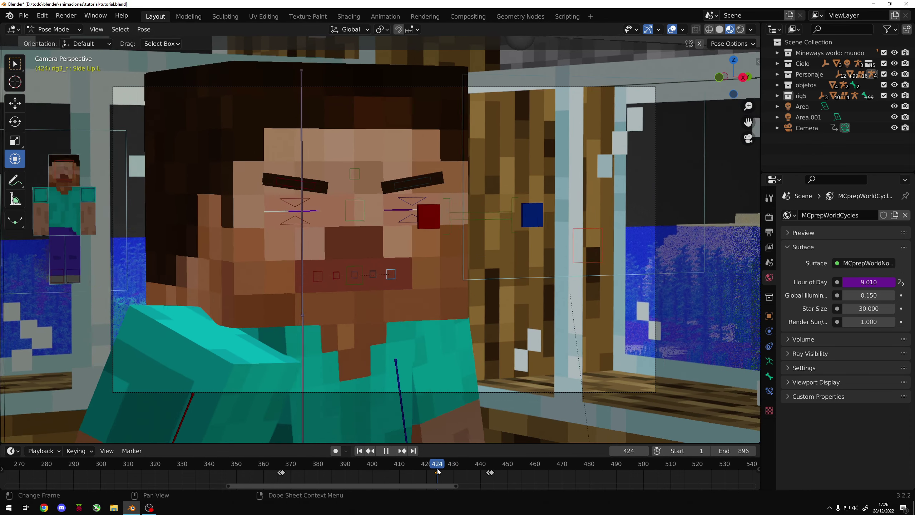
{"action": "scroll", "coordinate": [366, 273], "scroll_direction": "up", "scroll_amount": 2}
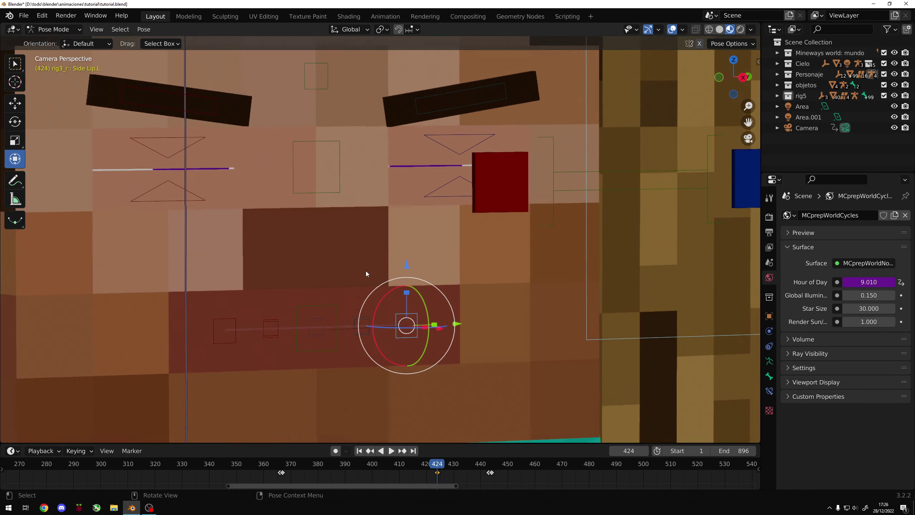
{"action": "scroll", "coordinate": [366, 270], "scroll_direction": "up", "scroll_amount": 2}
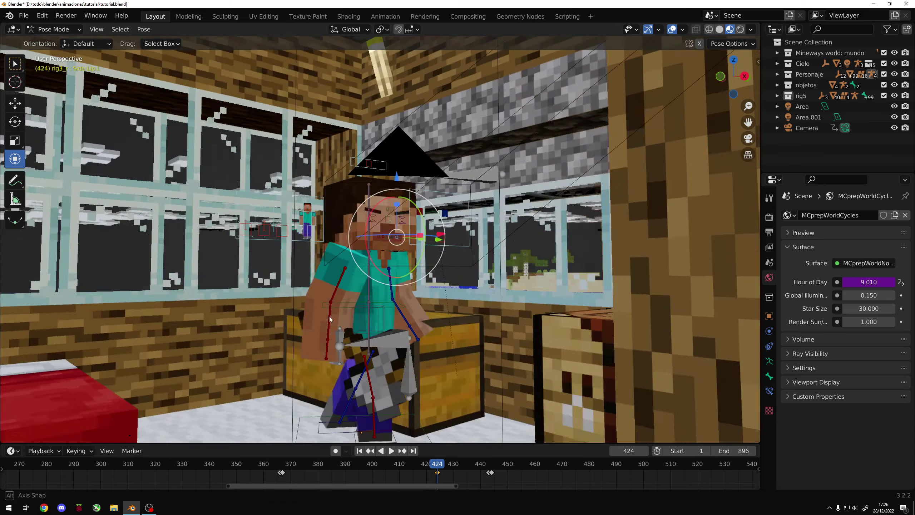
{"action": "mouse_move", "coordinate": [313, 338]}
{"action": "middle_mouse_down"}
{"action": "mouse_move", "coordinate": [351, 303]}
{"action": "mouse_move", "coordinate": [333, 316]}
{"action": "mouse_move", "coordinate": [373, 253]}
{"action": "mouse_move", "coordinate": [448, 229]}
{"action": "middle_mouse_up"}
{"action": "key", "text": "KP_0"}
Select Side Lip.R, Bottom Lip.M, Bottom Lip.L and Side Lip.L together, and save.
{"action": "left_click", "coordinate": [308, 296]}
{"action": "left_click", "coordinate": [370, 292], "text": "shift"}
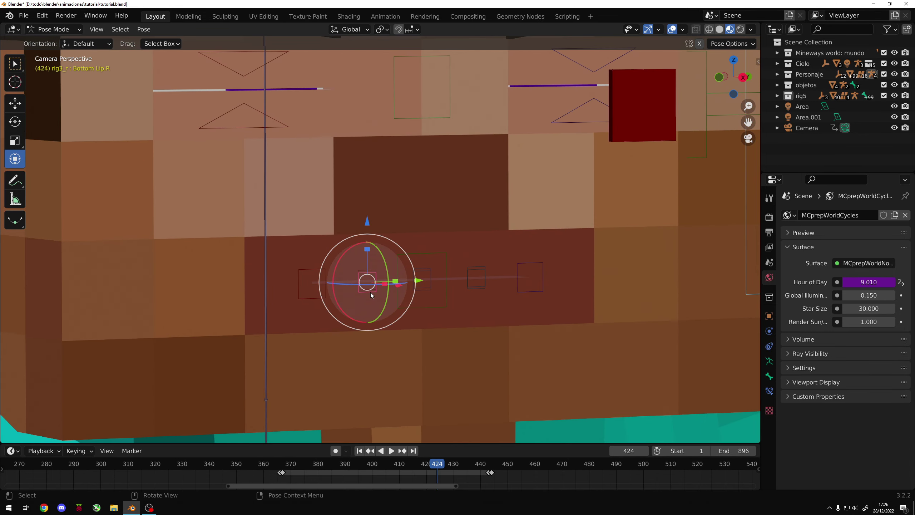
{"action": "left_click", "coordinate": [438, 294], "text": "shift"}
{"action": "left_click", "coordinate": [477, 291], "text": "shift"}
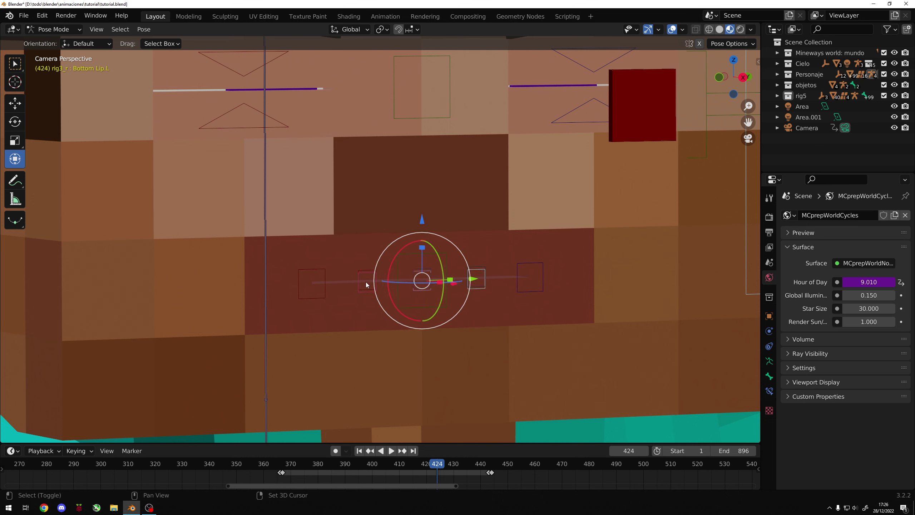
{"action": "left_click", "coordinate": [308, 298], "text": "shift"}
{"action": "left_click", "coordinate": [542, 287], "text": "shift"}
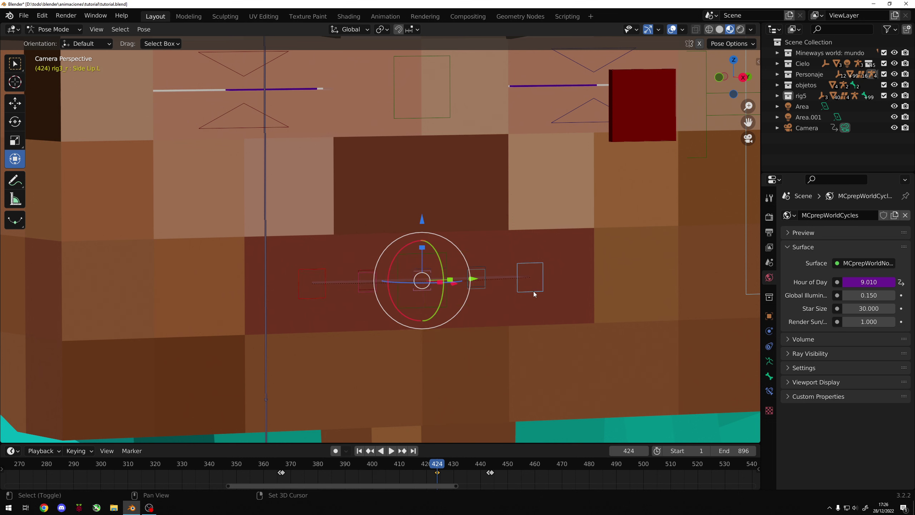
{"action": "key", "text": "ctrl+s"}
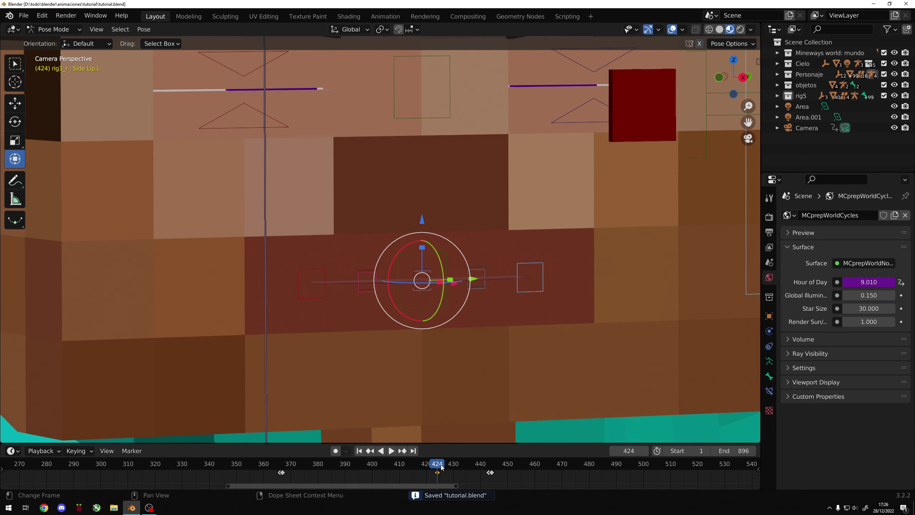
At frame 432, move the lip bones vertically into a slanted mouth, keyframe them, and save.
{"action": "left_click_drag", "start_coordinate": [442, 467], "coordinate": [460, 465]}
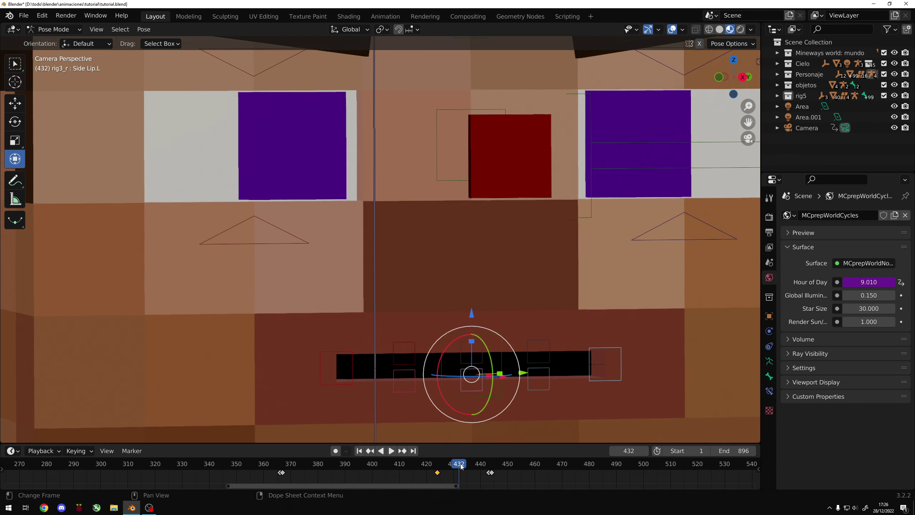
{"action": "key", "text": "g"}
{"action": "key", "text": "z"}
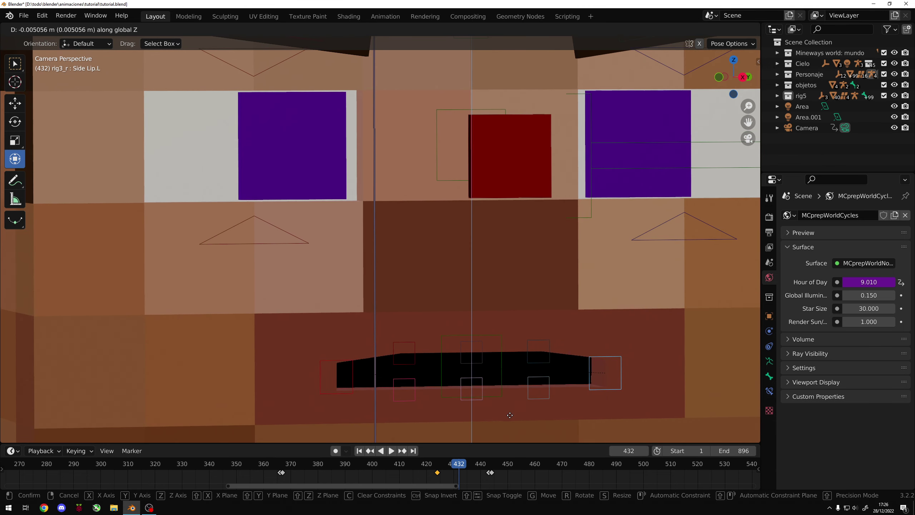
{"action": "left_click", "coordinate": [511, 418]}
{"action": "key", "text": "i"}
{"action": "key", "text": "ctrl+s"}
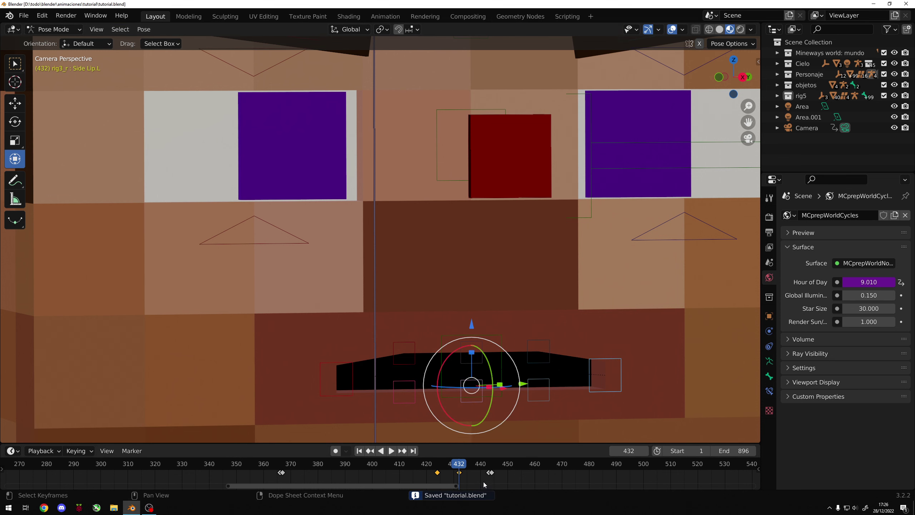
{"action": "key", "text": "Right"}
{"action": "key", "text": "Right"}
{"action": "key", "text": "Right"}
{"action": "key", "text": "Left"}
Select the Mouth bone at frame 436, replay from about frame 422, save, and stop at 457.
{"action": "key", "text": "Left"}
{"action": "key", "text": "Left"}
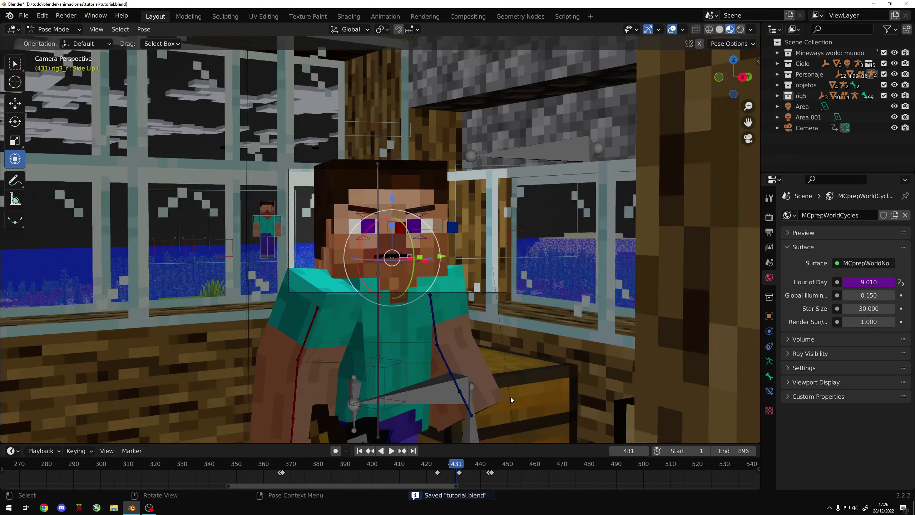
{"action": "key", "text": "Left"}
{"action": "key", "text": "Left"}
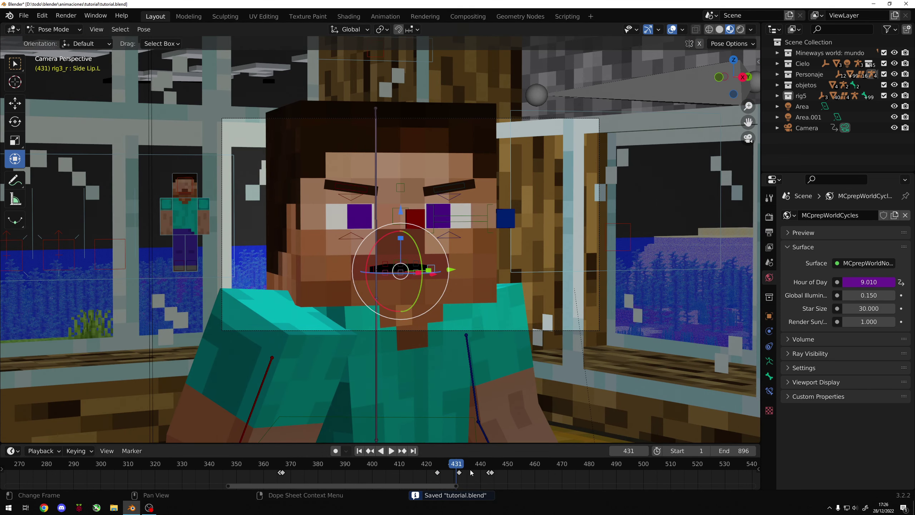
{"action": "left_click", "coordinate": [471, 473]}
{"action": "left_click", "coordinate": [400, 284]}
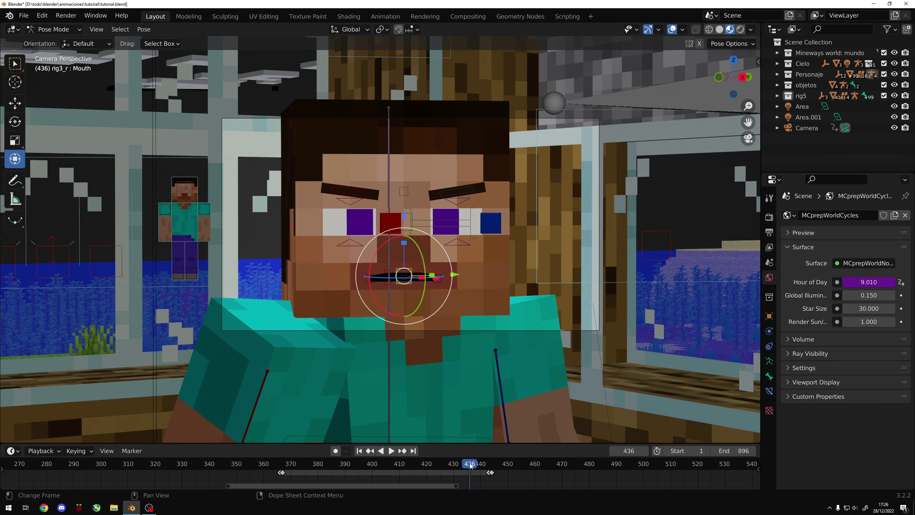
{"action": "key", "text": "space"}
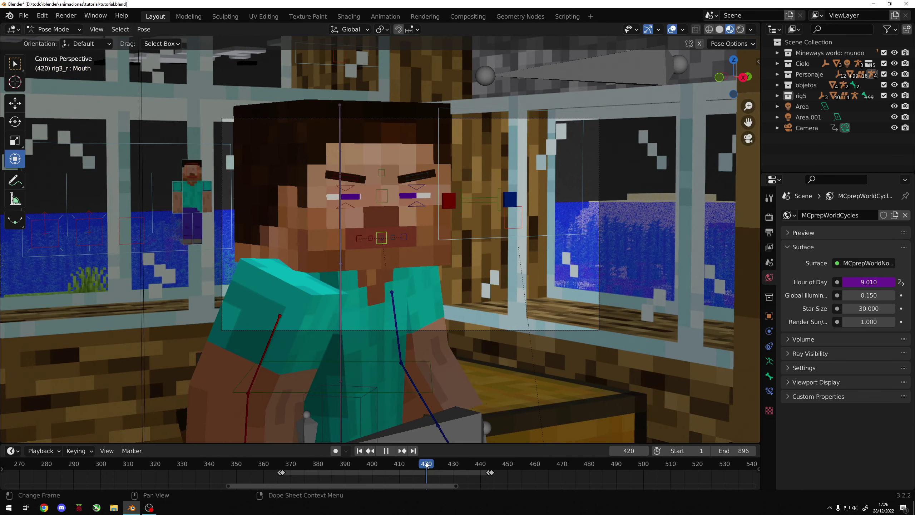
{"action": "mouse_move", "coordinate": [471, 466]}
{"action": "left_mouse_down"}
{"action": "mouse_move", "coordinate": [424, 468]}
{"action": "mouse_move", "coordinate": [528, 465]}
{"action": "mouse_move", "coordinate": [340, 460]}
{"action": "left_mouse_up"}
{"action": "key", "text": "ctrl+s"}
{"action": "key", "text": "space"}
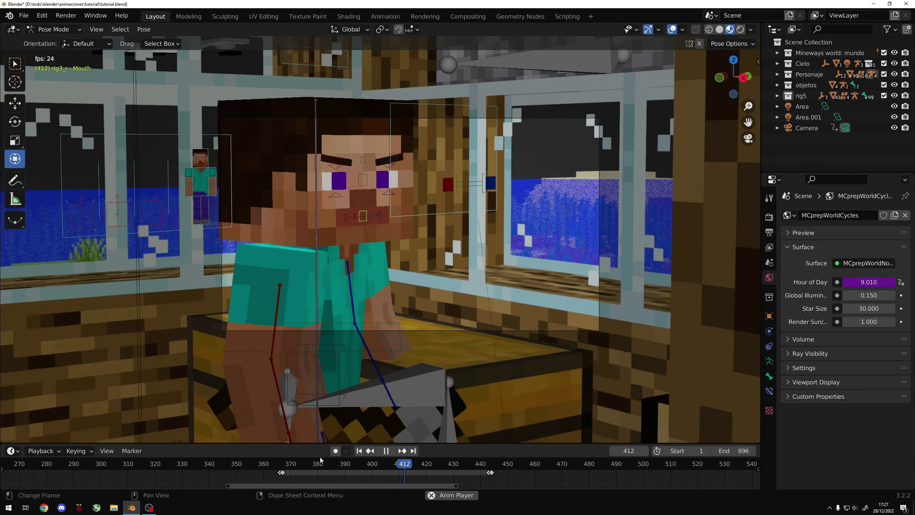
{"action": "key", "text": "space"}
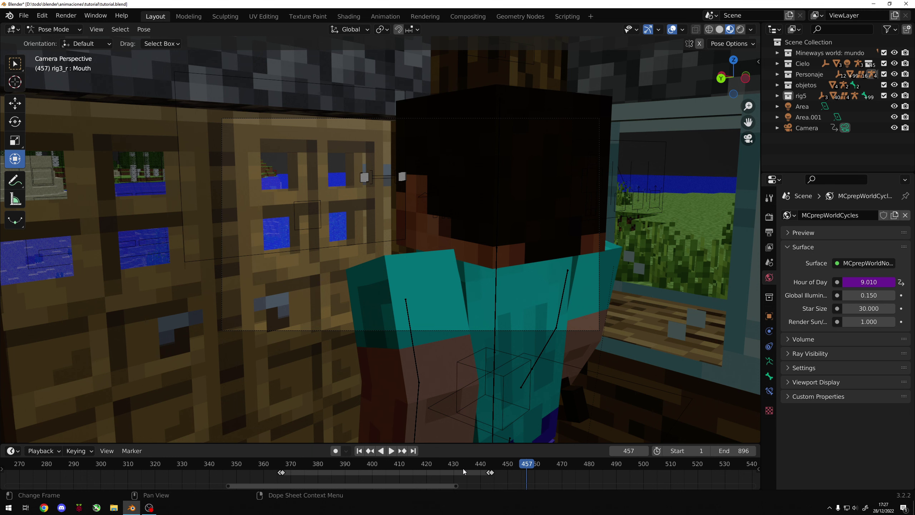
At frame 435, save and move Bottom Lip.M, Bottom Lip.R and Bottom Lip.L vertically.
{"action": "left_click_drag", "start_coordinate": [464, 468], "coordinate": [469, 468]}
{"action": "key", "text": "ctrl+s"}
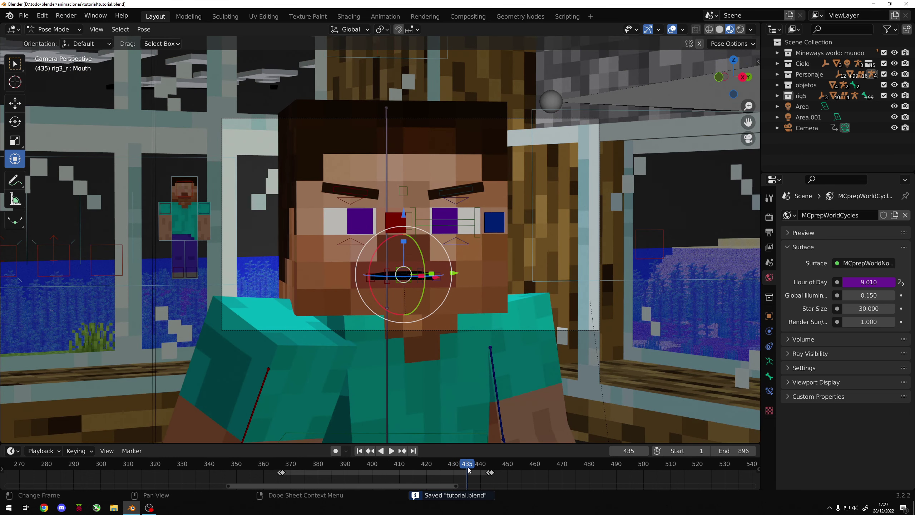
{"action": "left_click", "coordinate": [411, 284]}
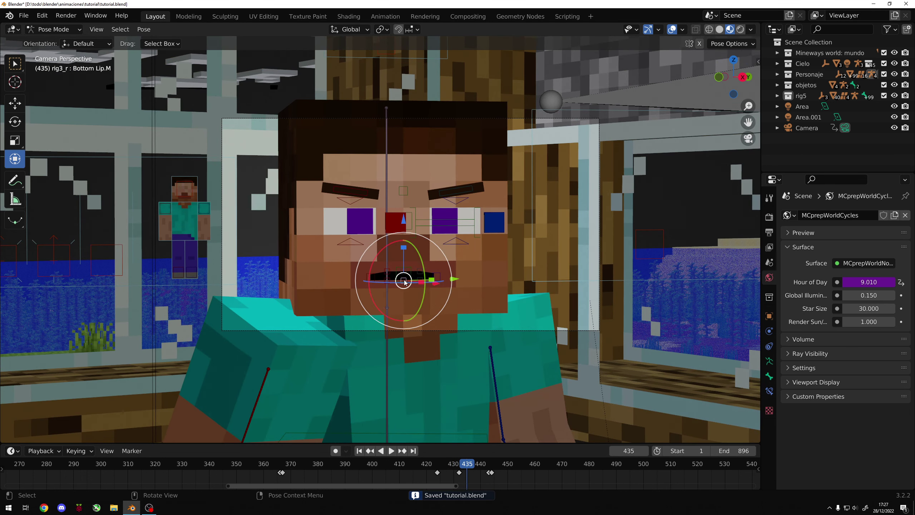
{"action": "left_click", "coordinate": [390, 285]}
{"action": "left_click", "coordinate": [423, 285]}
{"action": "left_click_drag", "start_coordinate": [404, 223], "coordinate": [405, 215]}
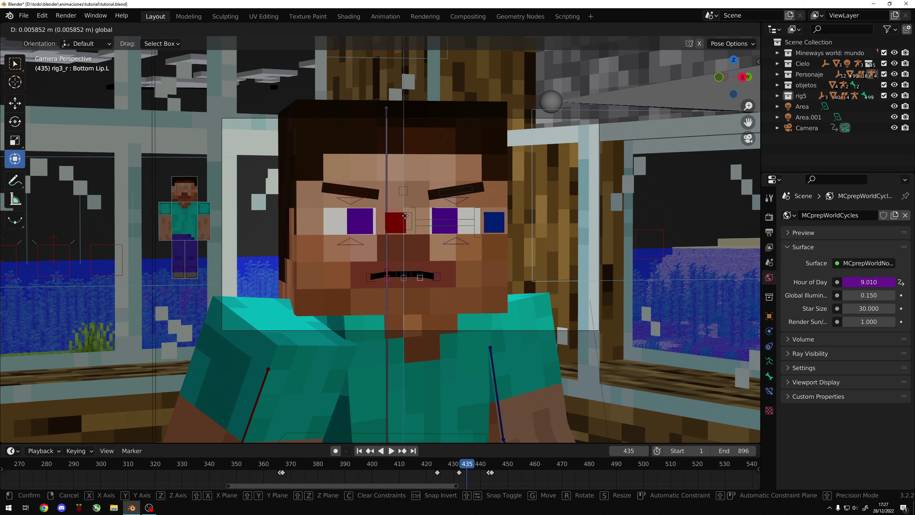
{"action": "left_click_drag", "start_coordinate": [405, 215], "coordinate": [404, 215]}
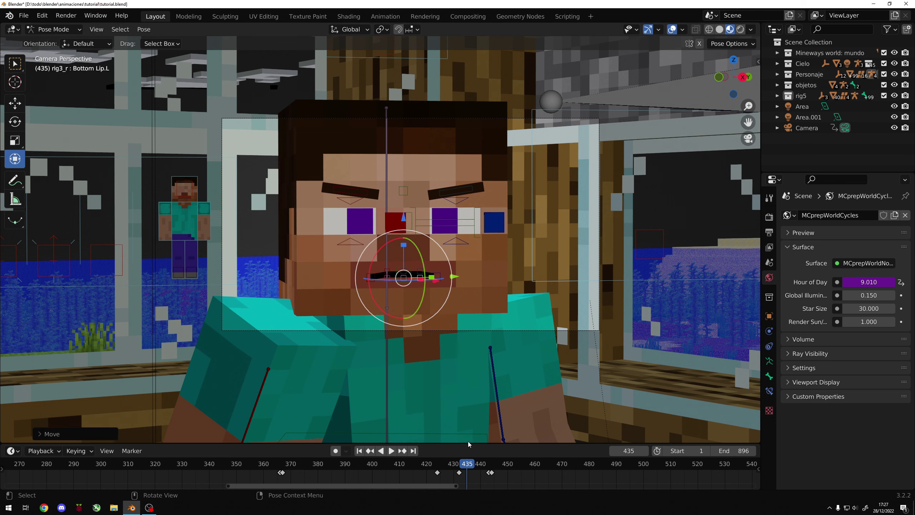
Play to check the lips, nudge the bottom lip bone vertically, and replay.
{"action": "key", "text": "space"}
{"action": "key", "text": "Escape"}
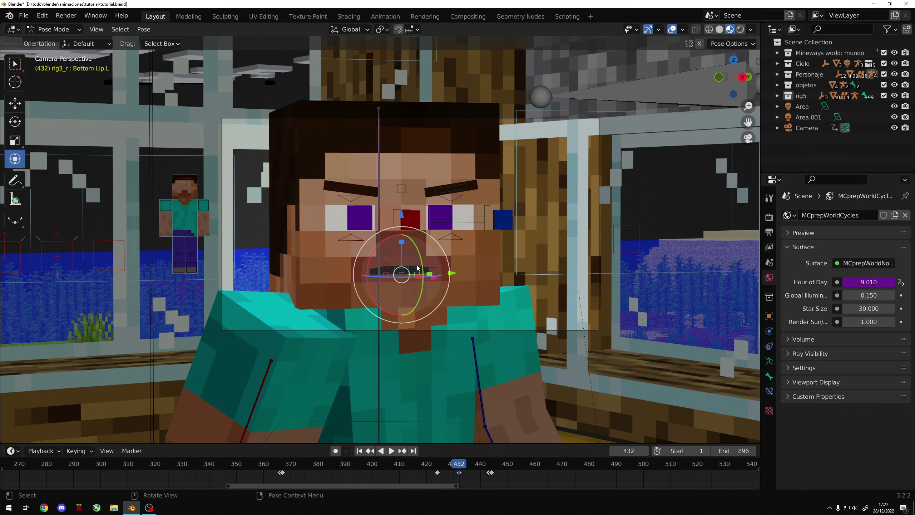
{"action": "left_click_drag", "start_coordinate": [404, 217], "coordinate": [404, 213]}
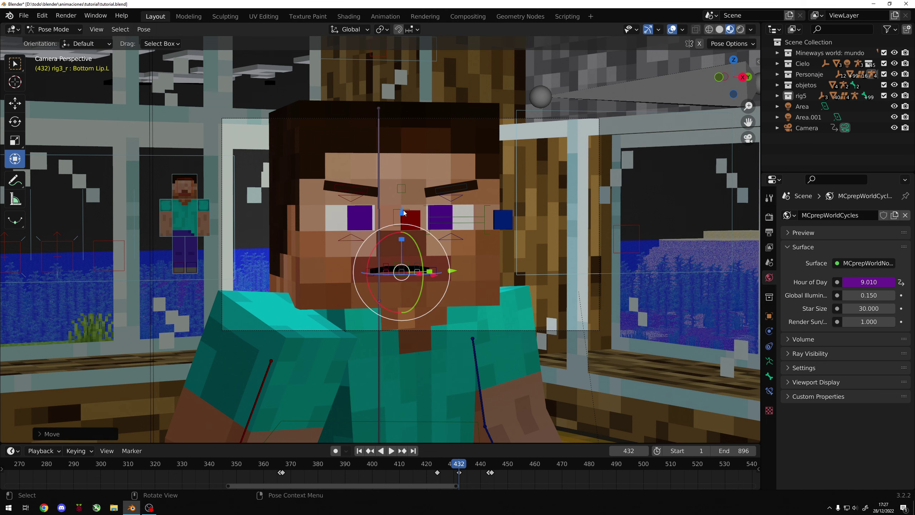
{"action": "key", "text": "space"}
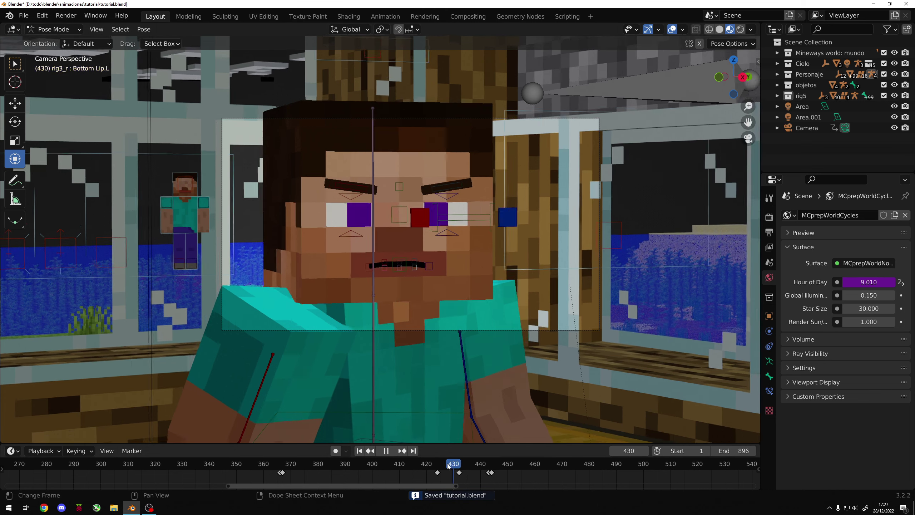
{"action": "key", "text": "space"}
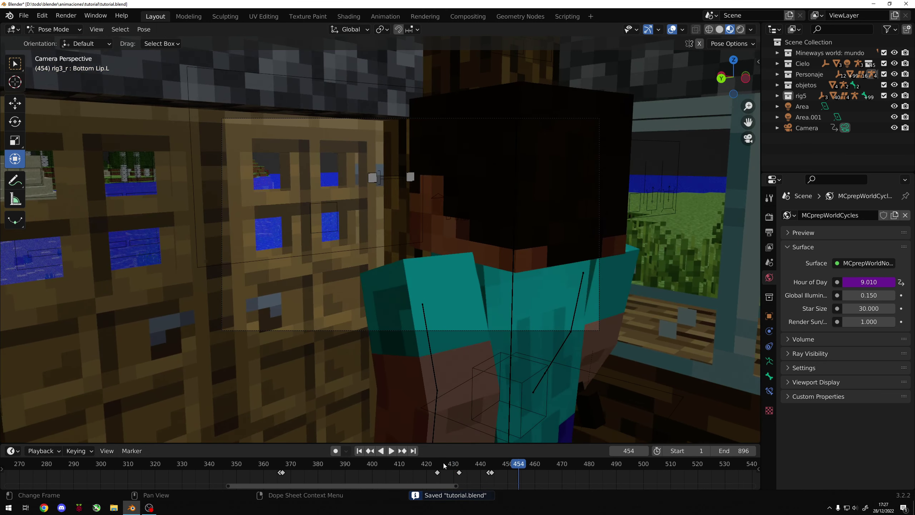
Shift the frame 432 lip keyframe and Mouth Controller keyframe to frame 436.
{"action": "mouse_move", "coordinate": [503, 464]}
{"action": "left_mouse_down"}
{"action": "mouse_move", "coordinate": [458, 464]}
{"action": "mouse_move", "coordinate": [474, 474]}
{"action": "left_mouse_up"}
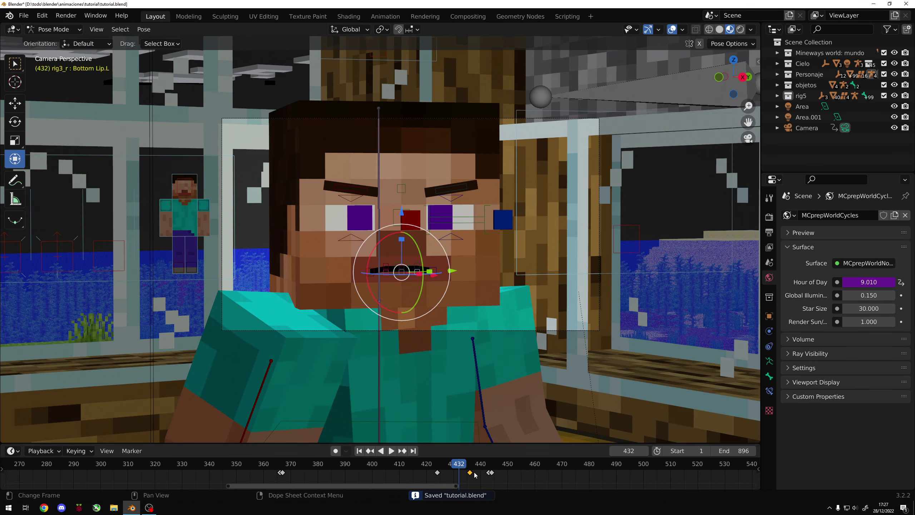
{"action": "left_click", "coordinate": [614, 242]}
{"action": "key", "text": "Up"}
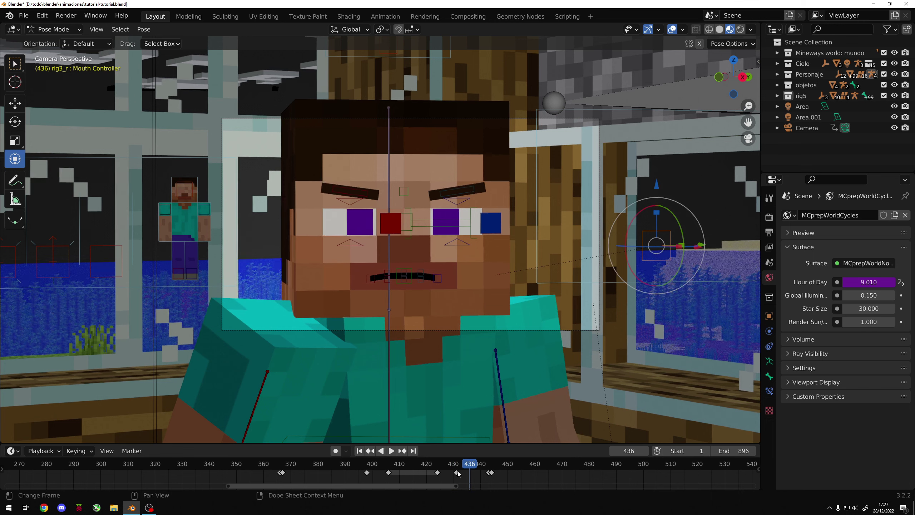
{"action": "left_click_drag", "start_coordinate": [457, 472], "coordinate": [470, 472]}
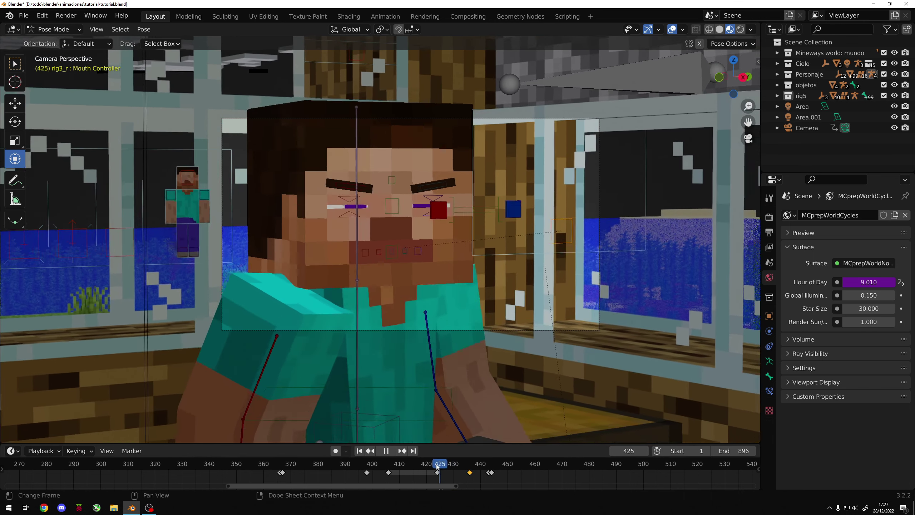
{"action": "key", "text": "space"}
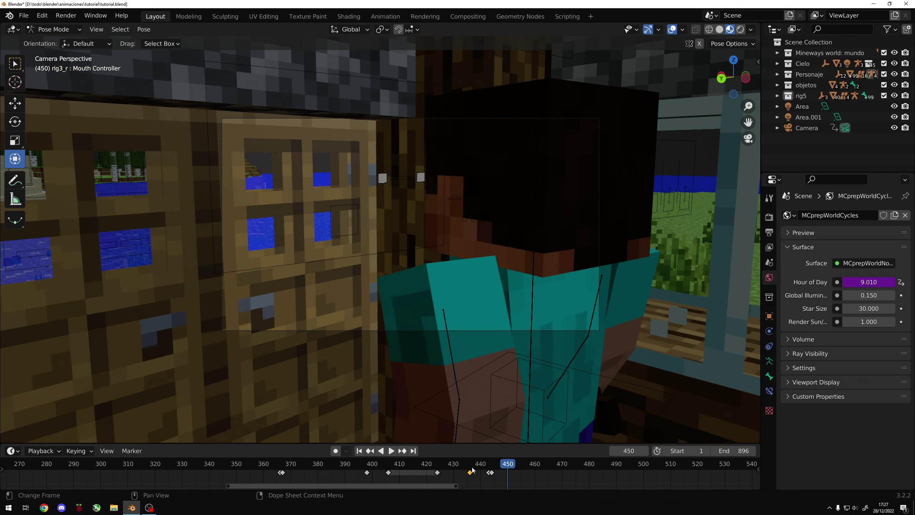
Replay the retimed mouth animation from around frames 414 and 400.
{"action": "left_click_drag", "start_coordinate": [473, 465], "coordinate": [413, 465]}
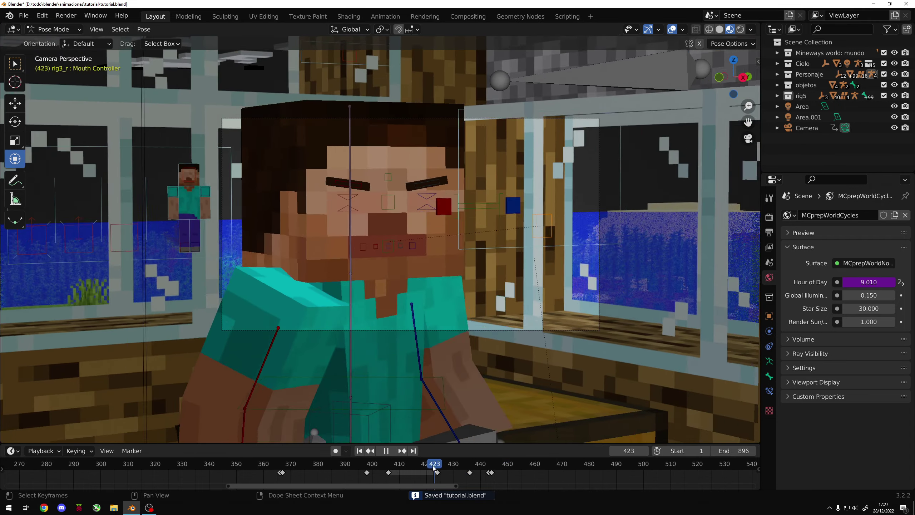
{"action": "key", "text": "space"}
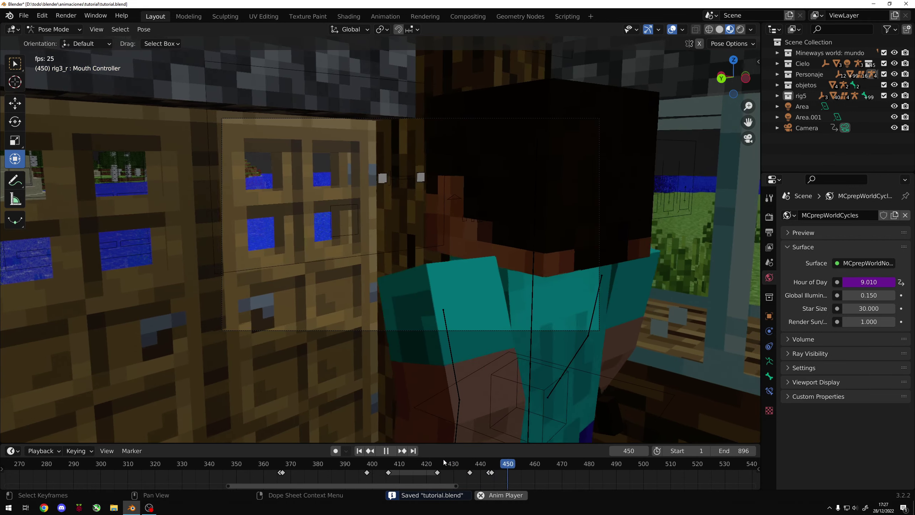
{"action": "key", "text": "space"}
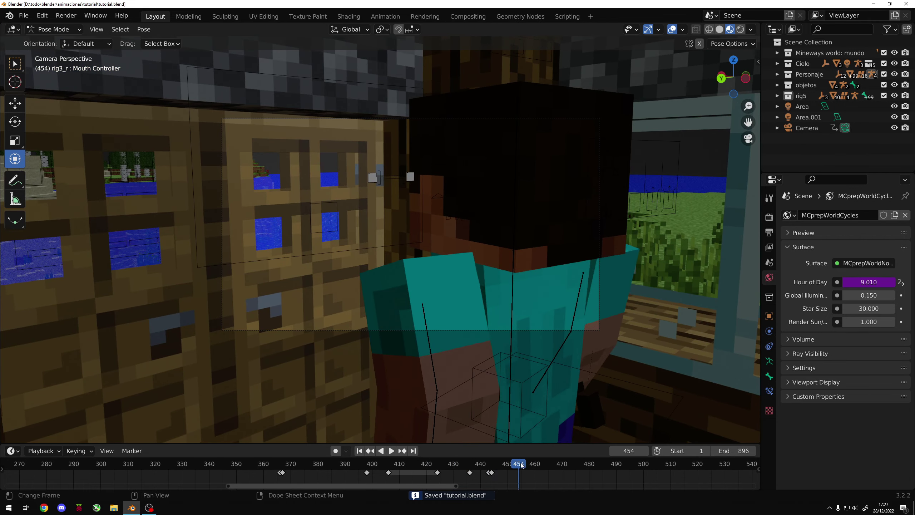
{"action": "left_click_drag", "start_coordinate": [521, 465], "coordinate": [373, 462]}
{"action": "key", "text": "space"}
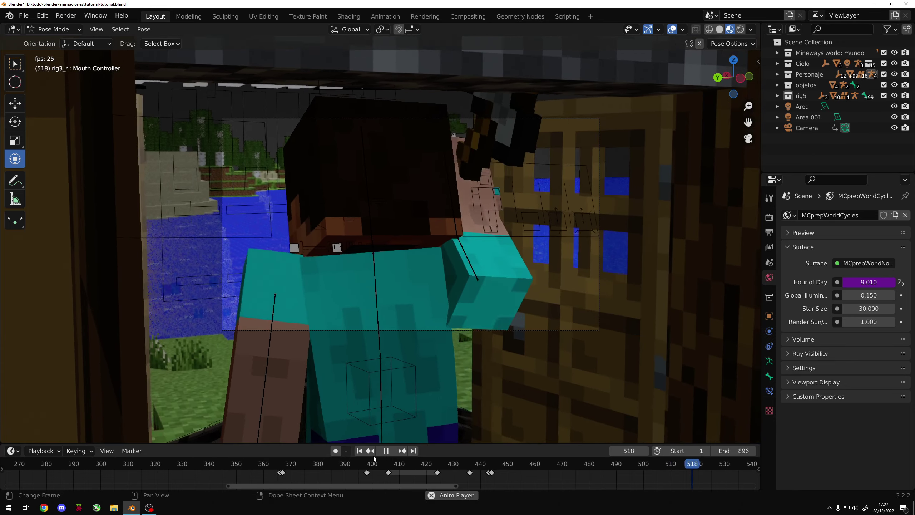
{"action": "left_click", "coordinate": [385, 453]}
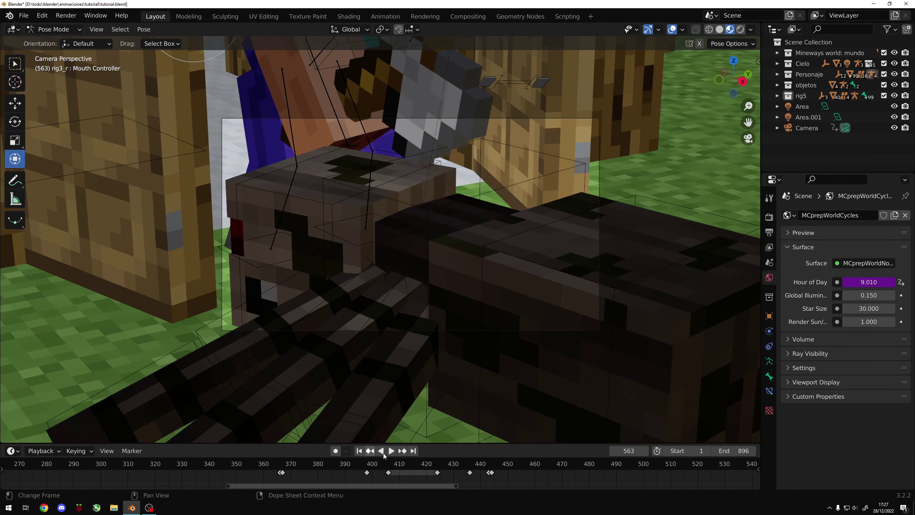
Play the shot through frame 563, then rewind to around frame 520.
{"action": "scroll", "coordinate": [609, 477], "scroll_direction": "down", "scroll_amount": 2}
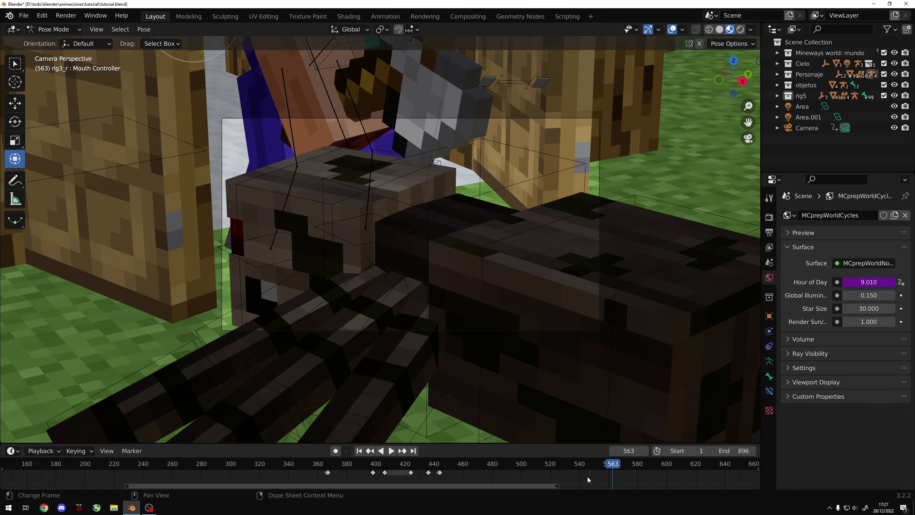
{"action": "scroll", "coordinate": [588, 477], "scroll_direction": "down", "scroll_amount": 2}
{"action": "left_click", "coordinate": [602, 466]}
{"action": "key", "text": "space"}
{"action": "mouse_move", "coordinate": [602, 467]}
{"action": "left_mouse_down"}
{"action": "mouse_move", "coordinate": [552, 468]}
{"action": "mouse_move", "coordinate": [565, 465]}
{"action": "mouse_move", "coordinate": [558, 464]}
{"action": "left_mouse_up"}
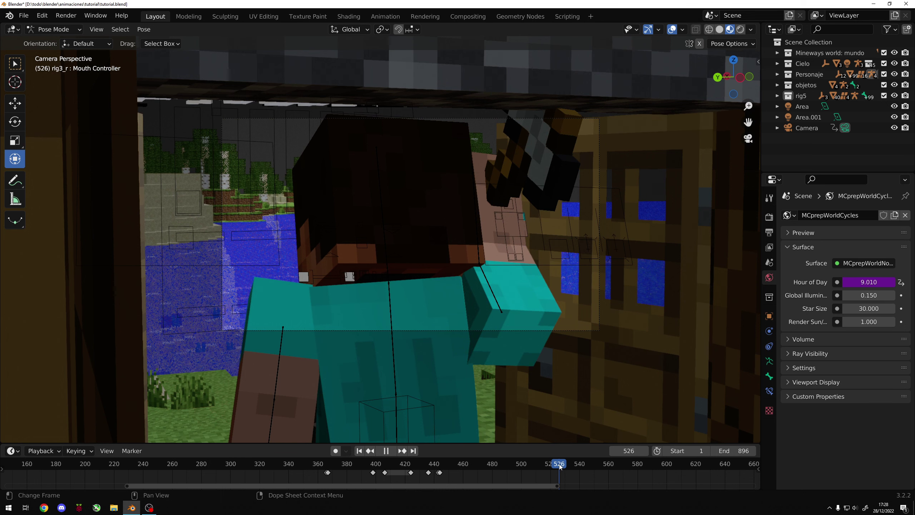
At frame 527, save and switch pose editing from Steve to the rig4_r armature.
{"action": "left_click_drag", "start_coordinate": [559, 464], "coordinate": [560, 463]}
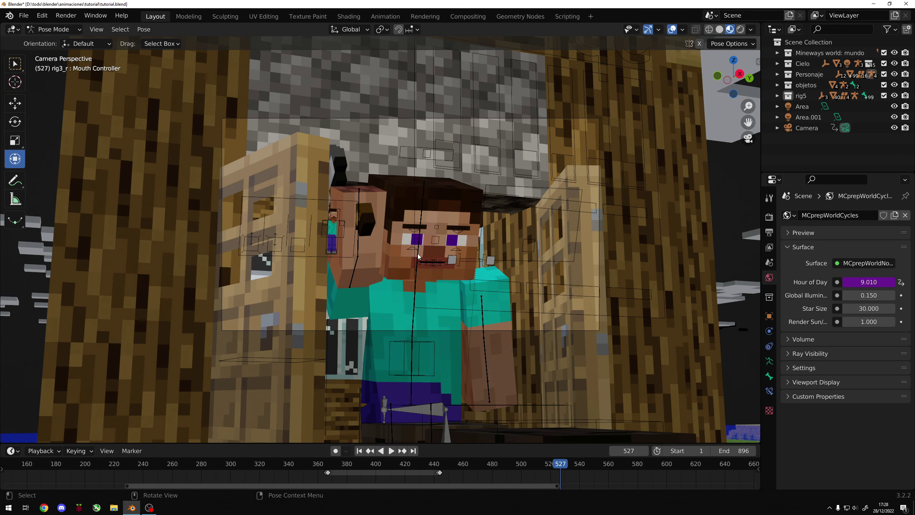
{"action": "key", "text": "ctrl+Tab"}
{"action": "key", "text": "ctrl+s"}
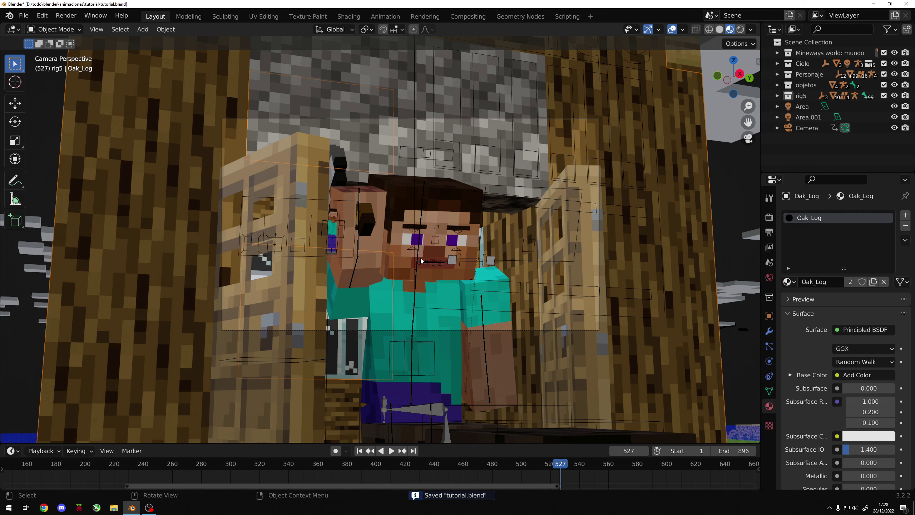
{"action": "left_click", "coordinate": [417, 256]}
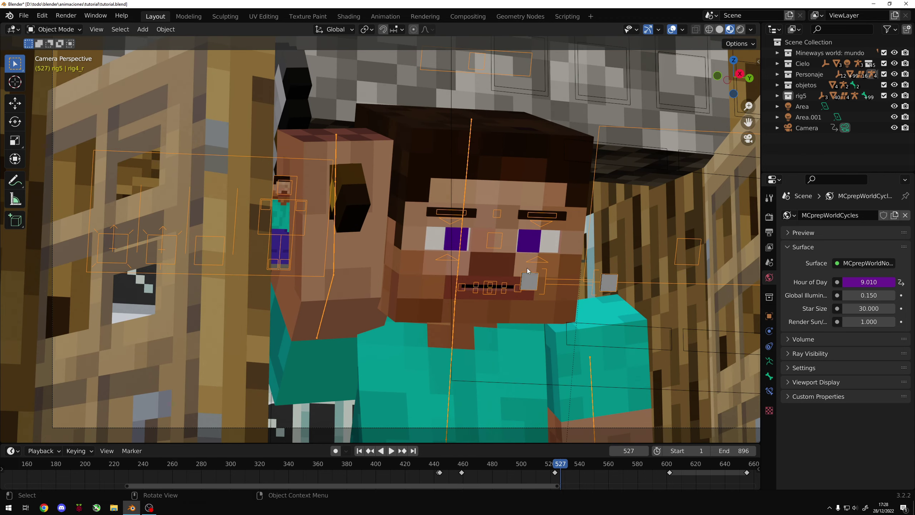
{"action": "key", "text": "ctrl+Tab"}
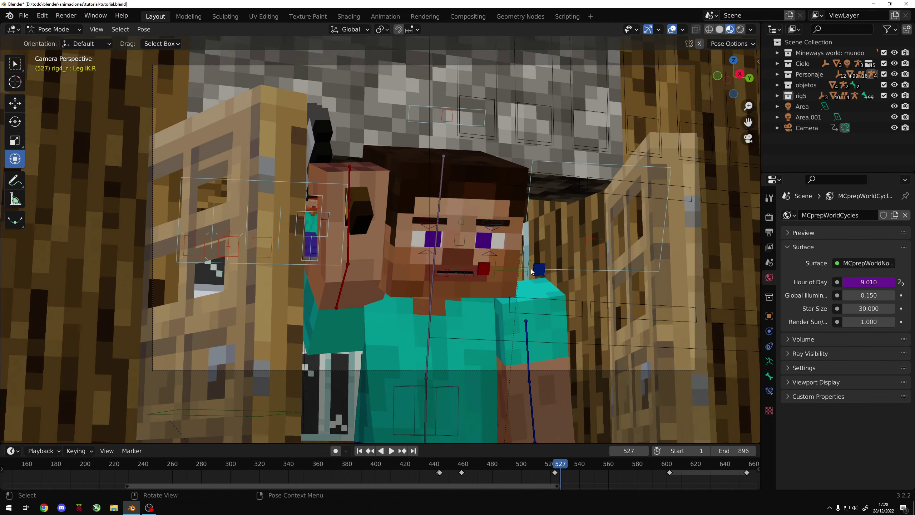
{"action": "scroll", "coordinate": [530, 269], "scroll_direction": "up", "scroll_amount": 1}
{"action": "scroll", "coordinate": [523, 271], "scroll_direction": "up", "scroll_amount": 1}
{"action": "scroll", "coordinate": [499, 275], "scroll_direction": "up", "scroll_amount": 1}
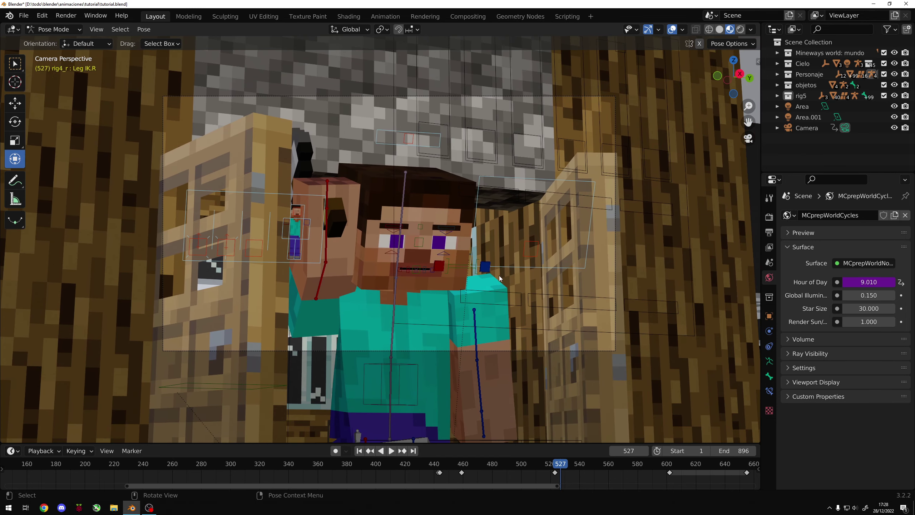
{"action": "scroll", "coordinate": [500, 276], "scroll_direction": "up", "scroll_amount": 1}
{"action": "scroll", "coordinate": [503, 274], "scroll_direction": "up", "scroll_amount": 1}
{"action": "middle_click_drag", "start_coordinate": [561, 282], "coordinate": [533, 273], "text": "shift"}
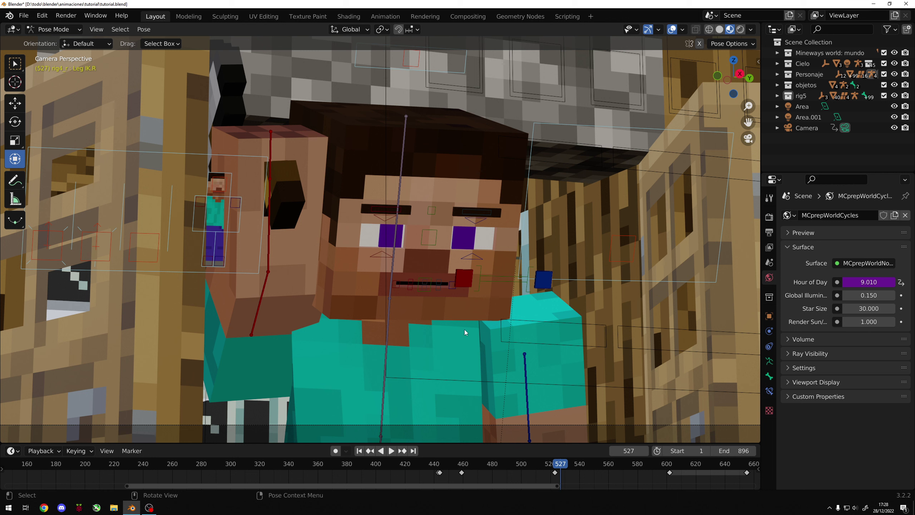
{"action": "key", "text": "space"}
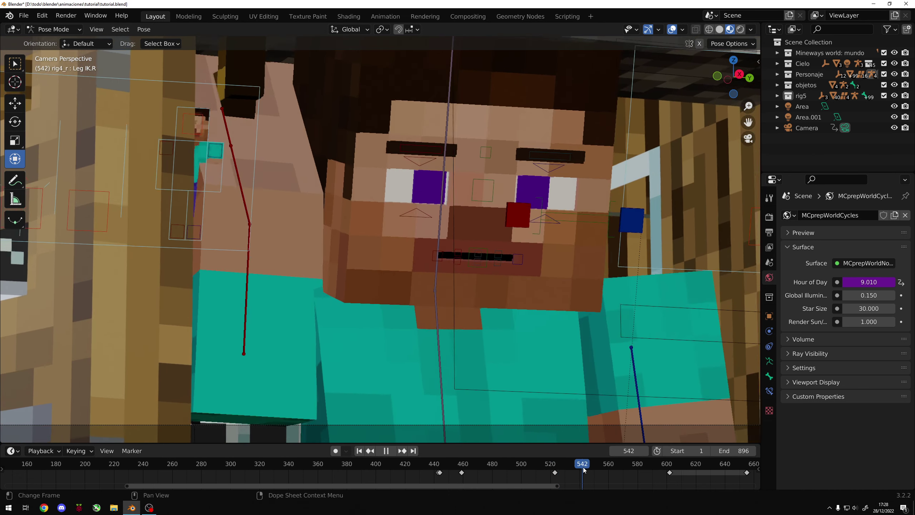
{"action": "mouse_move", "coordinate": [583, 469]}
{"action": "left_mouse_down"}
{"action": "mouse_move", "coordinate": [596, 467]}
{"action": "mouse_move", "coordinate": [560, 468]}
{"action": "left_mouse_up"}
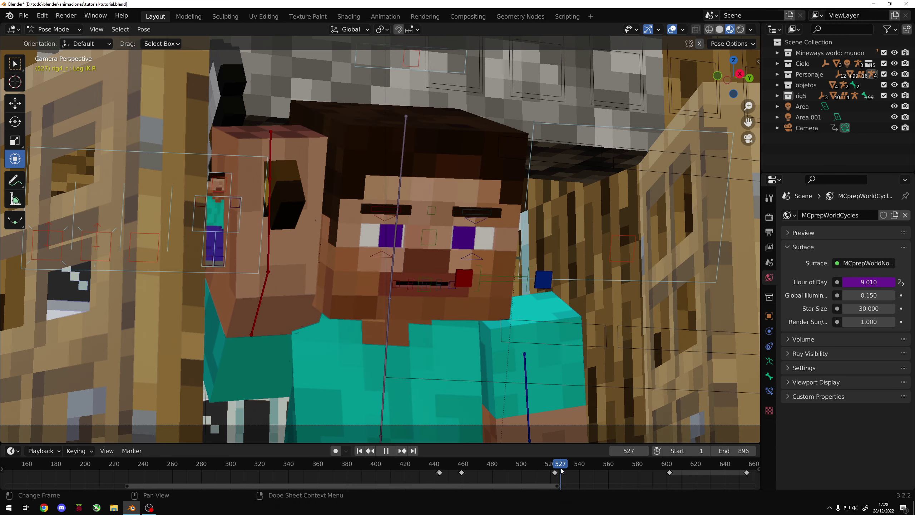
{"action": "key", "text": "Left"}
{"action": "key", "text": "Right"}
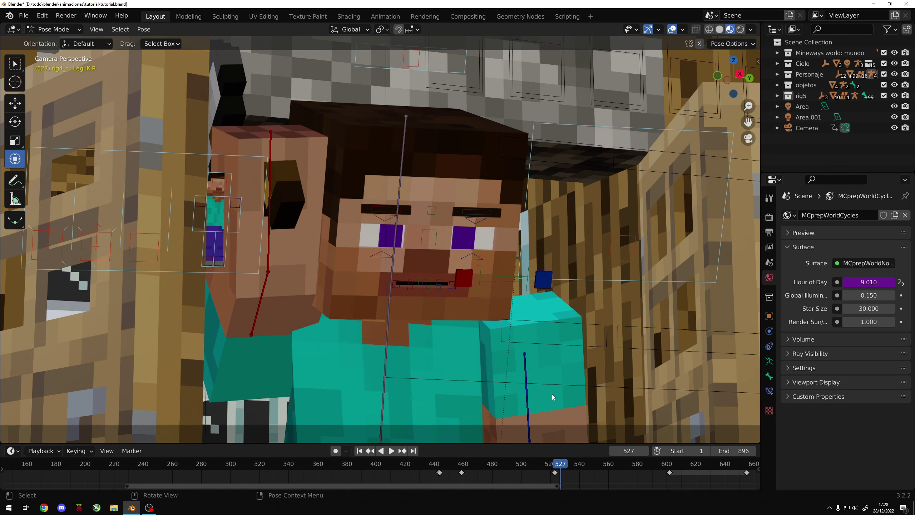
Select the second character's eyelid and eyebrow face bones.
{"action": "left_click", "coordinate": [382, 255]}
{"action": "left_click", "coordinate": [466, 254]}
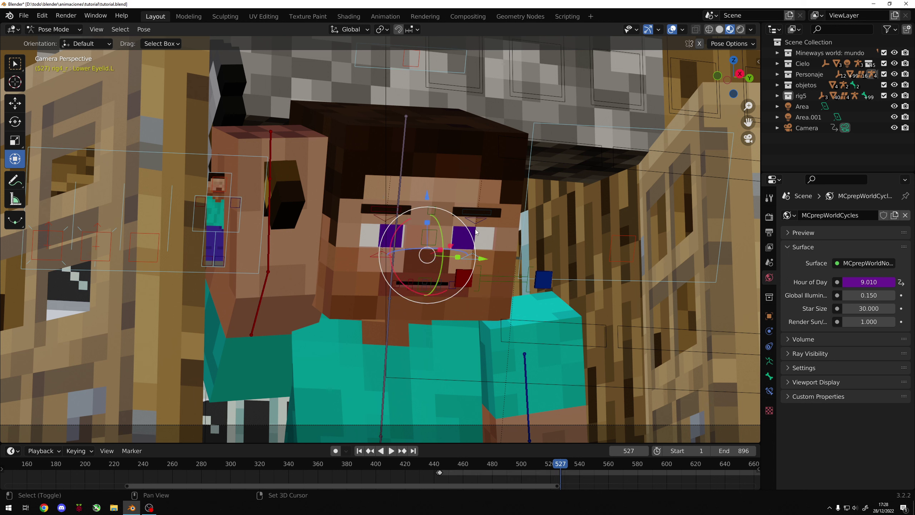
{"action": "left_click", "coordinate": [401, 219]}
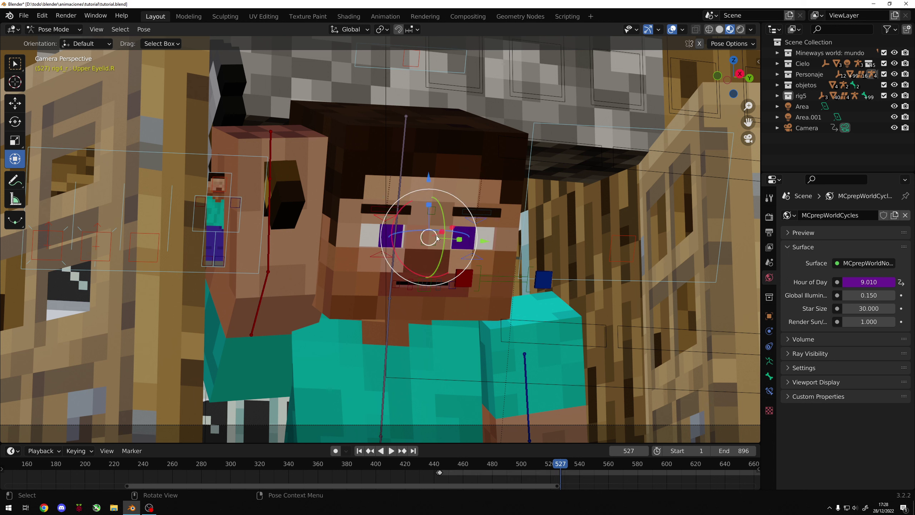
{"action": "left_click", "coordinate": [382, 214], "text": "shift"}
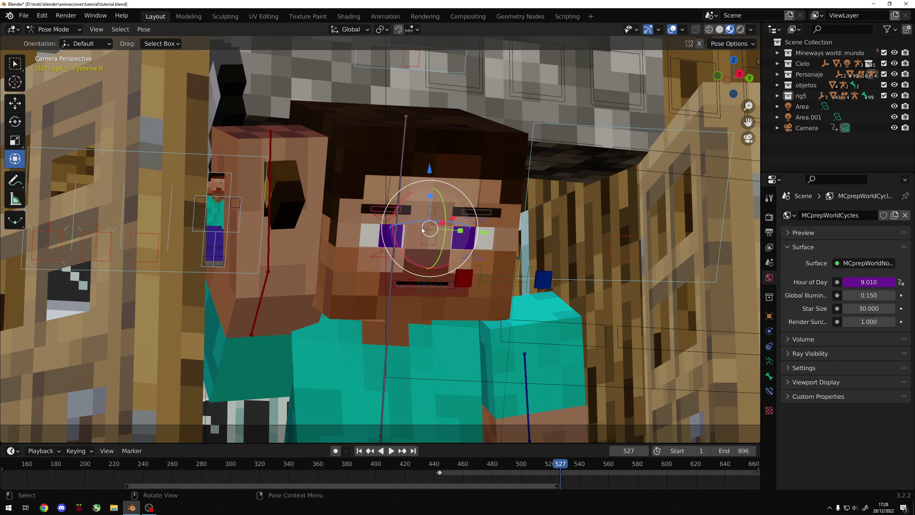
{"action": "left_click", "coordinate": [485, 224]}
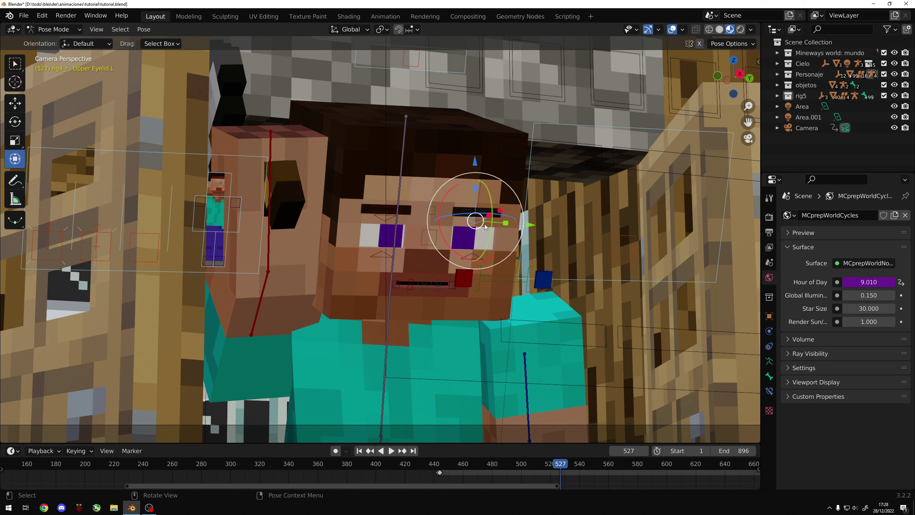
{"action": "left_click", "coordinate": [471, 257], "text": "shift"}
{"action": "left_click", "coordinate": [382, 253], "text": "shift"}
{"action": "left_click", "coordinate": [385, 218], "text": "shift"}
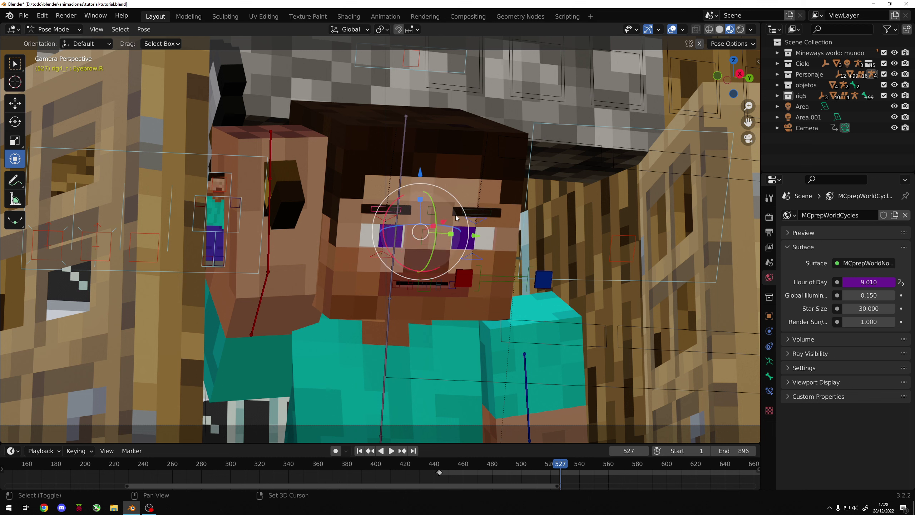
{"action": "left_click", "coordinate": [468, 215], "text": "shift"}
{"action": "key", "text": "q"}
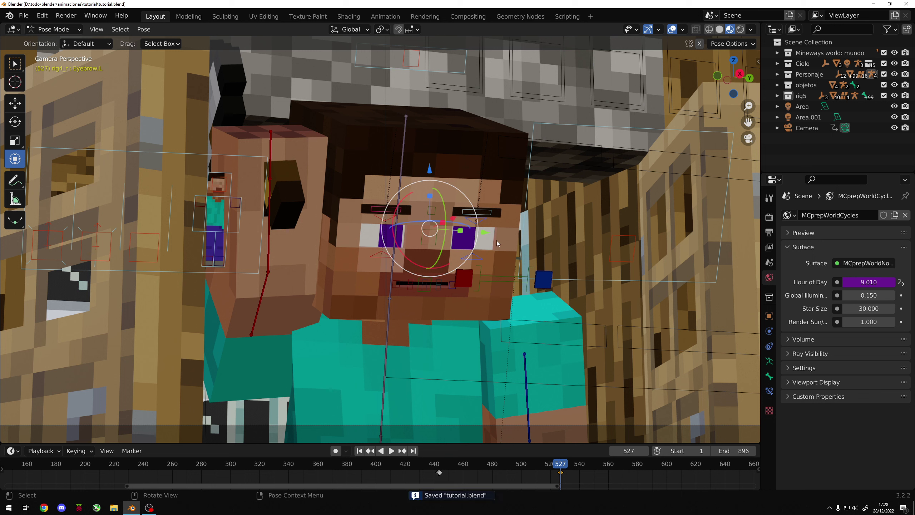
Rotate the left and right eyebrows around Z into an angry frown.
{"action": "key", "text": "r"}
{"action": "key", "text": "z"}
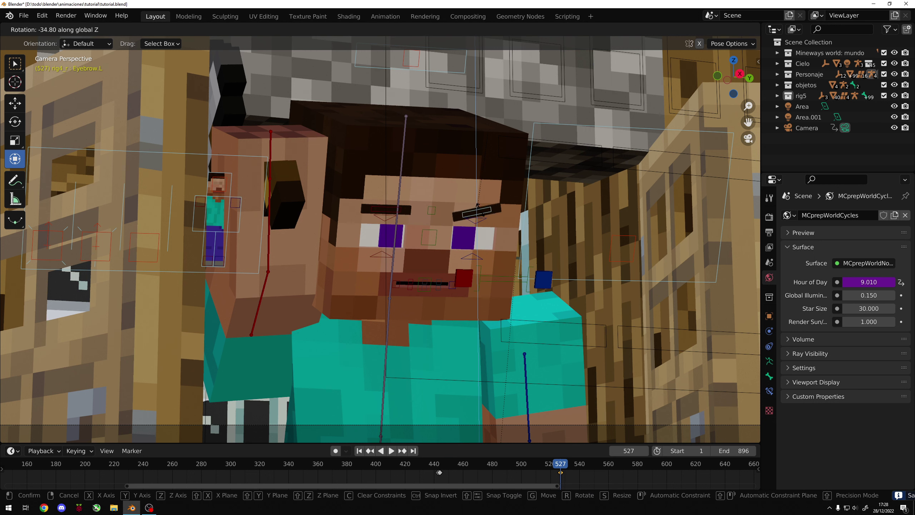
{"action": "left_click", "coordinate": [481, 204]}
{"action": "left_click", "coordinate": [385, 209]}
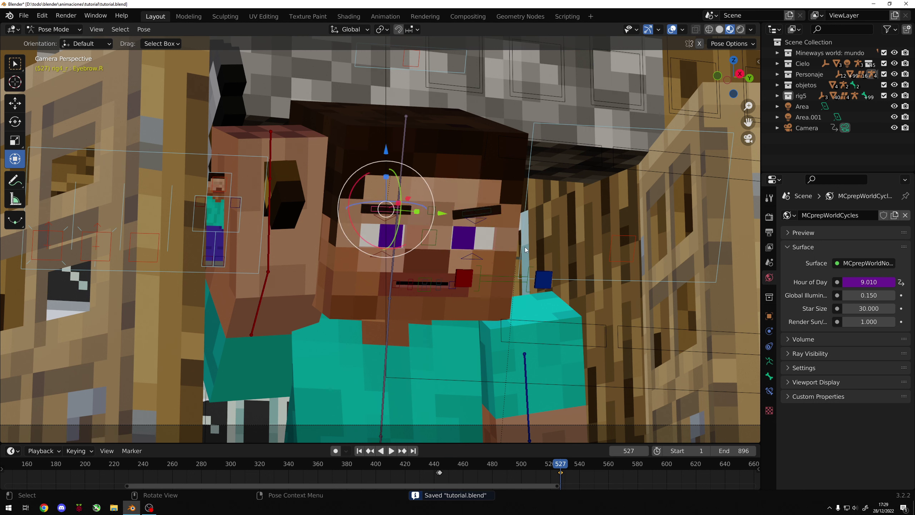
{"action": "key", "text": "r"}
{"action": "key", "text": "z"}
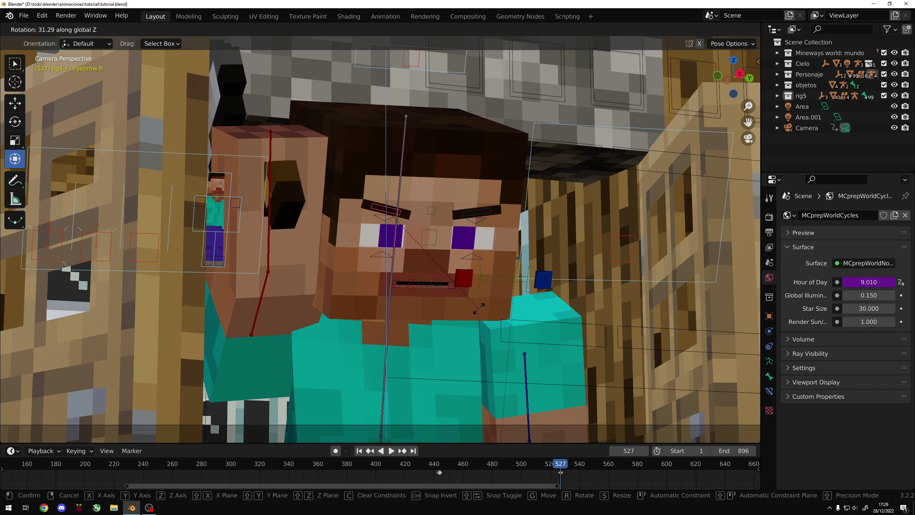
{"action": "left_click", "coordinate": [485, 303]}
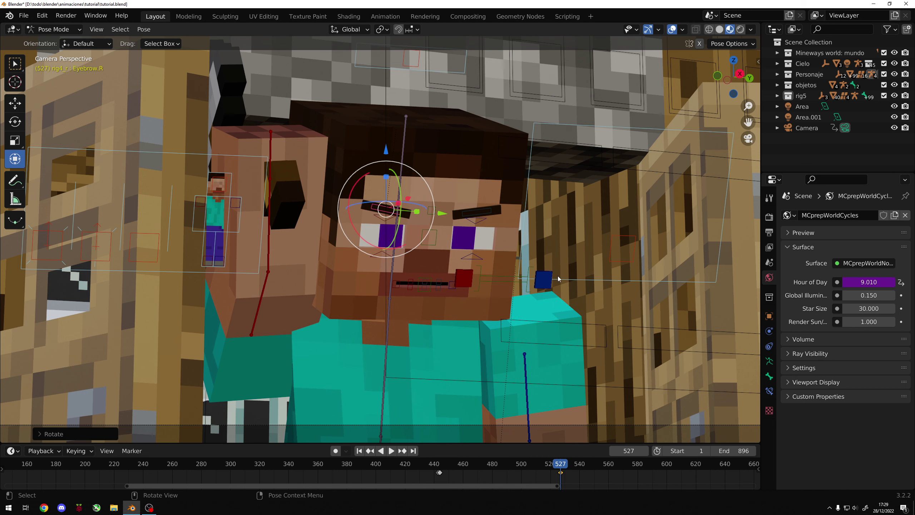
Keyframe both eyebrows' location and rotation at frame 527 and save.
{"action": "left_click", "coordinate": [478, 214]}
{"action": "key", "text": "i"}
{"action": "left_click", "coordinate": [475, 213]}
{"action": "key", "text": "ctrl+s"}
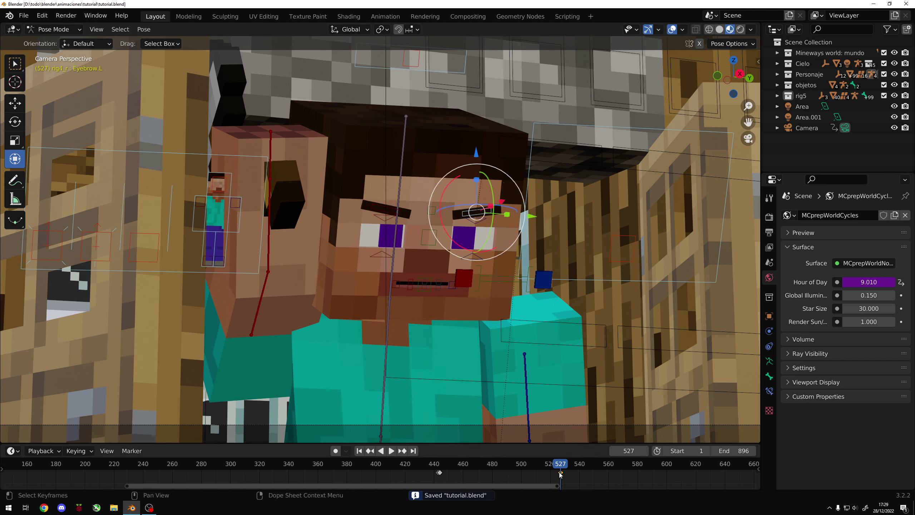
{"action": "left_click", "coordinate": [473, 259]}
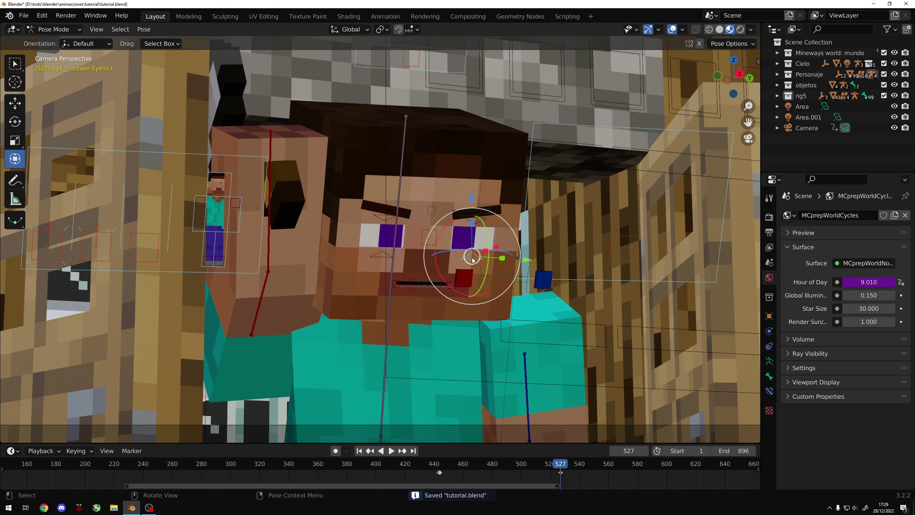
Go to frame 547, switch to local axes, and trial-move the lower and upper eyelids.
{"action": "left_click_drag", "start_coordinate": [562, 464], "coordinate": [592, 467]}
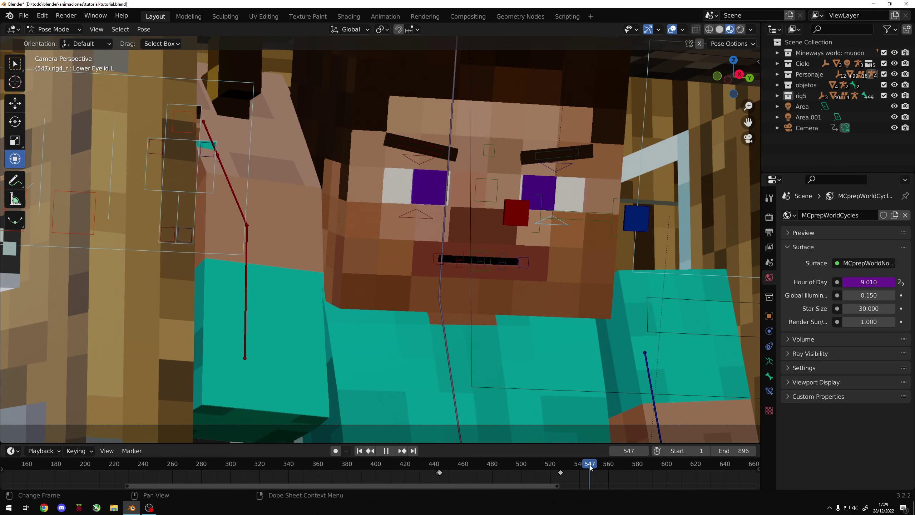
{"action": "left_click", "coordinate": [416, 215]}
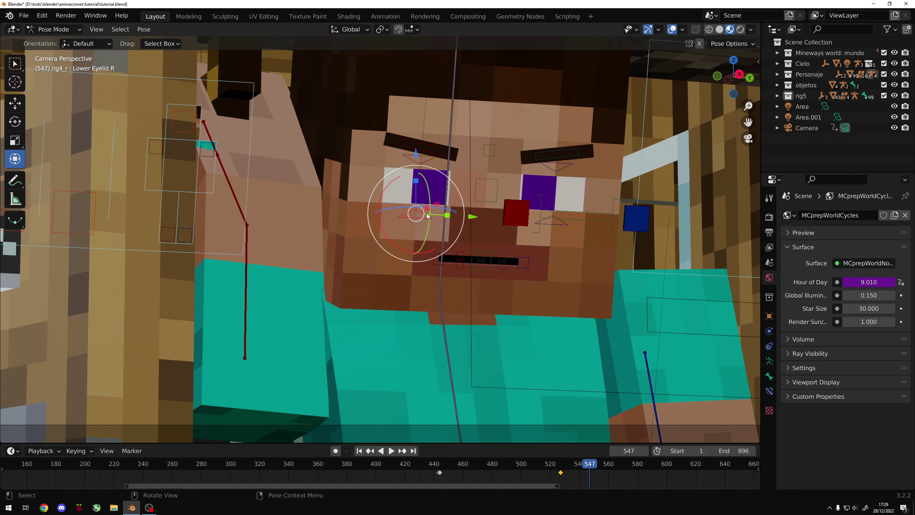
{"action": "left_click", "coordinate": [534, 222], "text": "shift"}
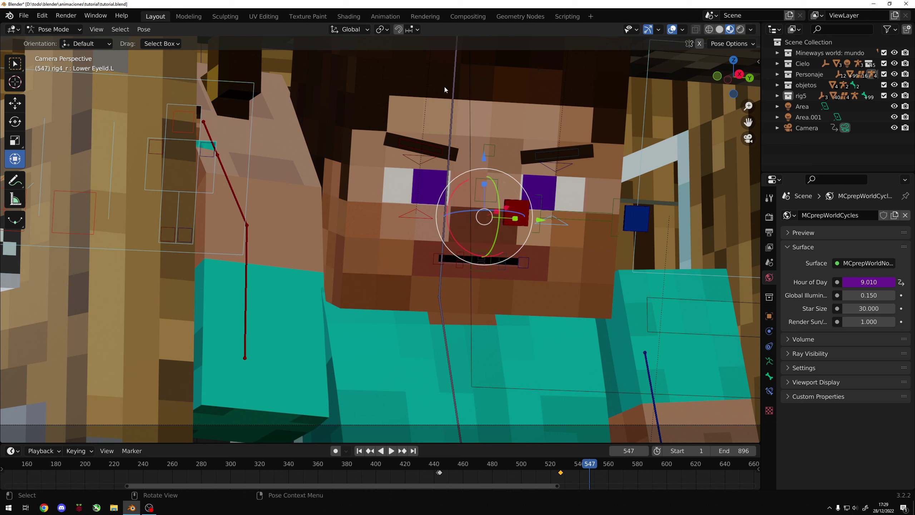
{"action": "left_click", "coordinate": [349, 29]}
{"action": "key", "text": "g"}
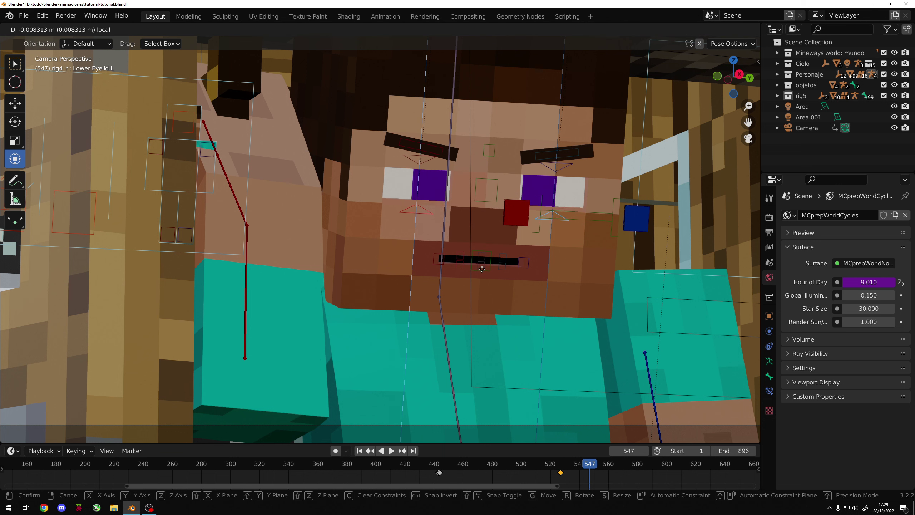
{"action": "key", "text": "Escape"}
{"action": "left_click", "coordinate": [482, 267]}
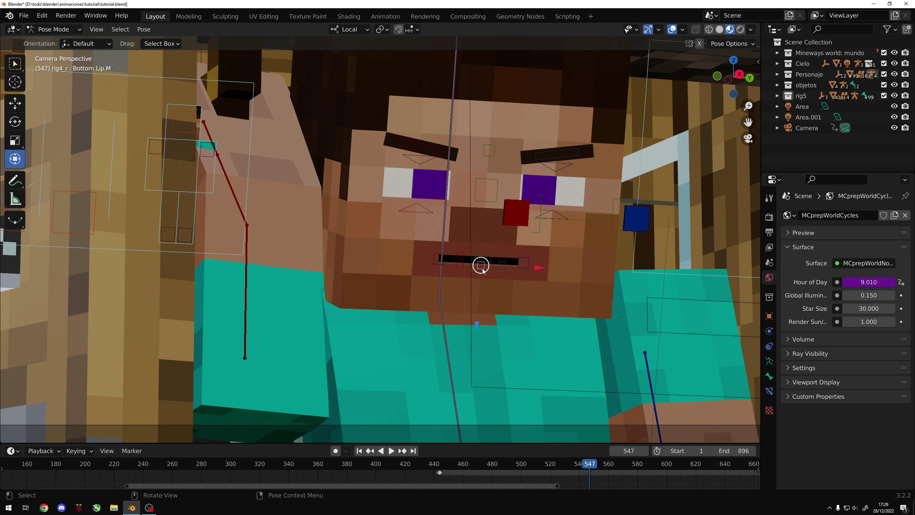
{"action": "left_click", "coordinate": [418, 160]}
{"action": "left_click", "coordinate": [551, 166], "text": "shift"}
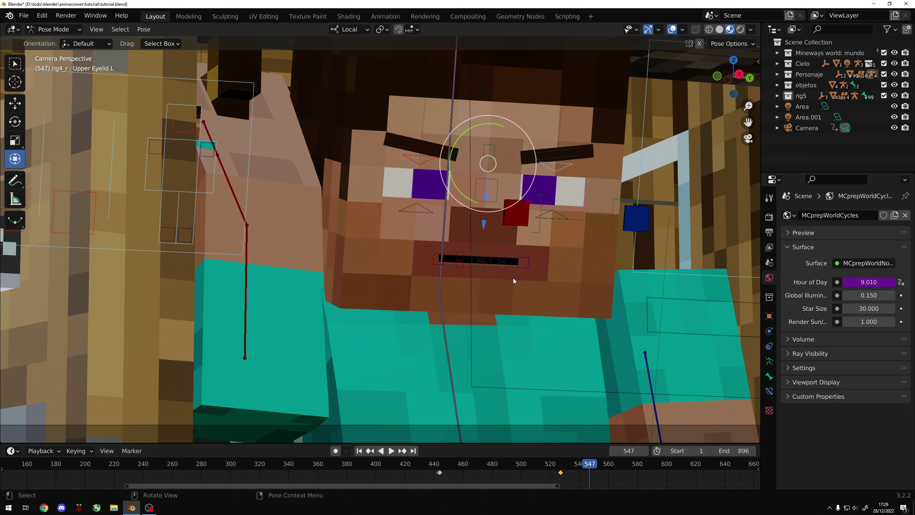
{"action": "key", "text": "g"}
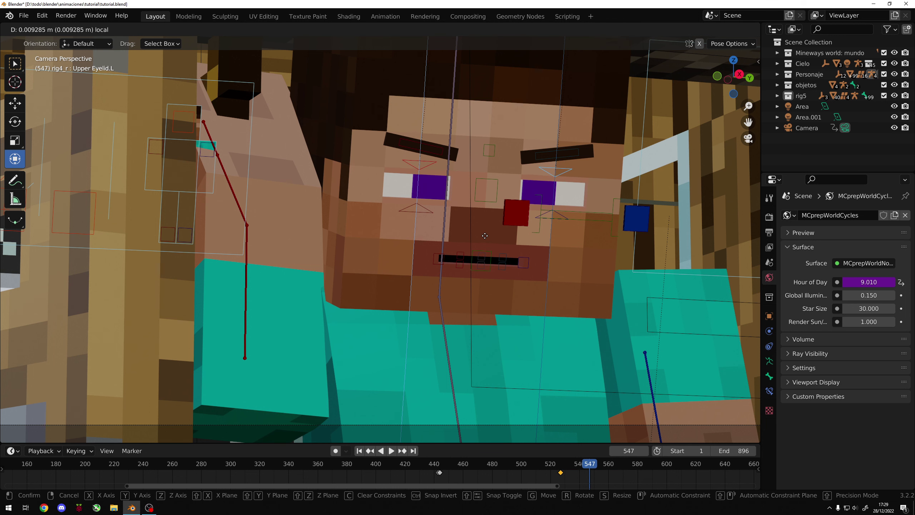
{"action": "key", "text": "Escape"}
Raise both lower eyelids, key their location and rotation, and save.
{"action": "left_click", "coordinate": [425, 209]}
{"action": "left_click", "coordinate": [542, 214]}
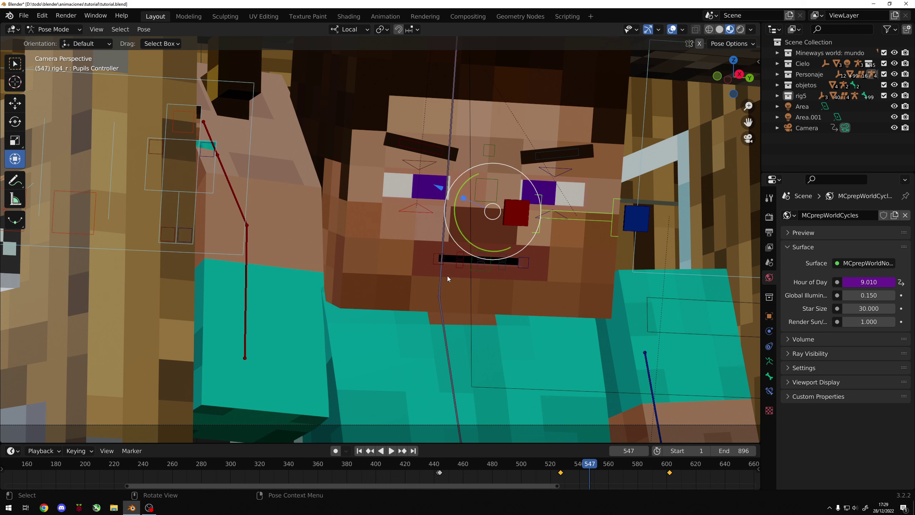
{"action": "left_click", "coordinate": [417, 209]}
{"action": "left_click", "coordinate": [555, 216]}
{"action": "left_click", "coordinate": [565, 218]}
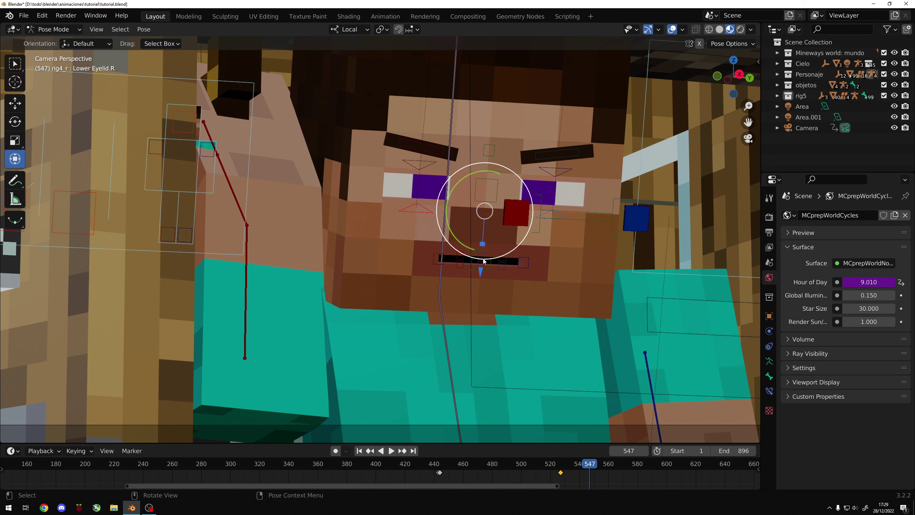
{"action": "left_click", "coordinate": [431, 213]}
{"action": "key", "text": "g"}
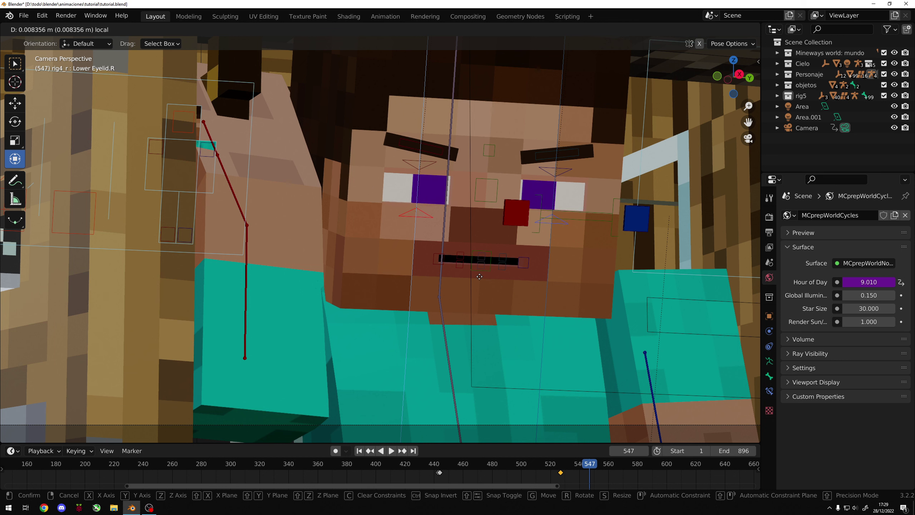
{"action": "left_click", "coordinate": [480, 277]}
{"action": "key", "text": "i"}
{"action": "left_click", "coordinate": [451, 275]}
{"action": "key", "text": "ctrl+s"}
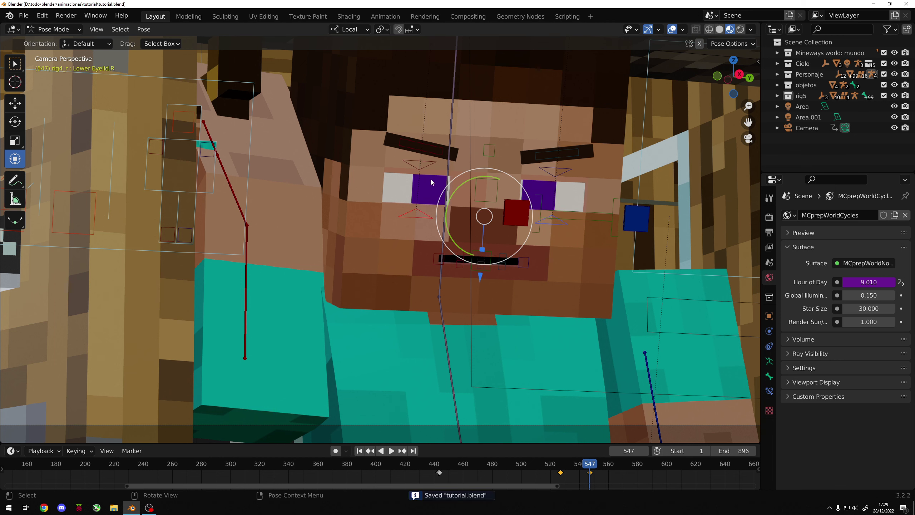
Lower both upper eyelids and the eyebrow into a frown, keying the eyebrows' location and rotation.
{"action": "left_click", "coordinate": [420, 165]}
{"action": "left_click", "coordinate": [555, 176], "text": "shift"}
{"action": "key", "text": "g"}
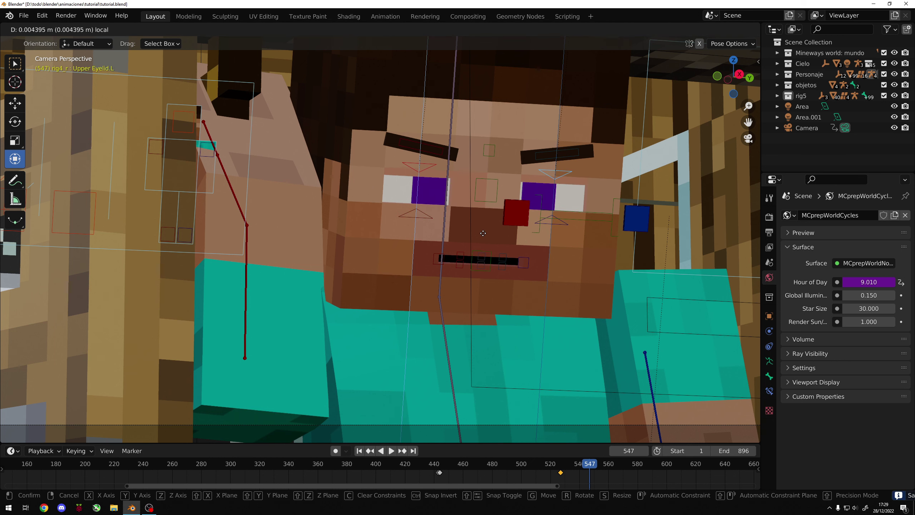
{"action": "left_click", "coordinate": [483, 234]}
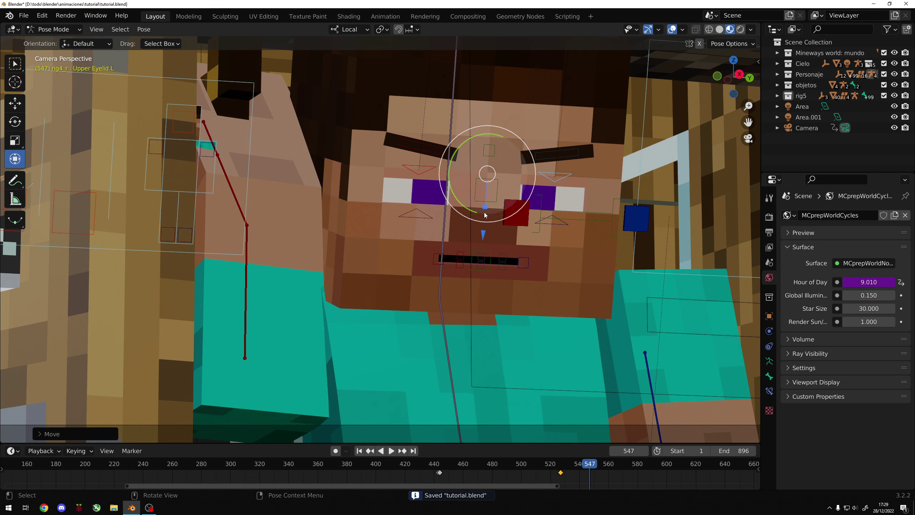
{"action": "left_click", "coordinate": [439, 148]}
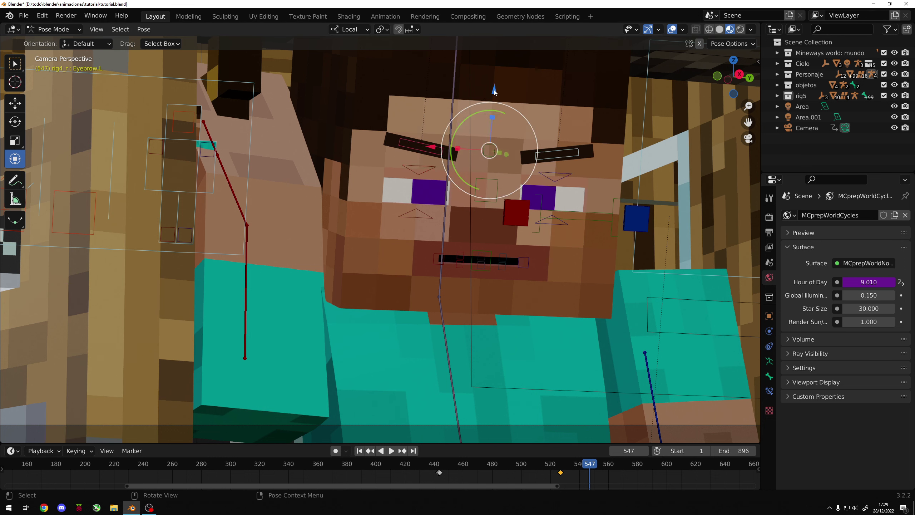
{"action": "key", "text": "g"}
{"action": "left_click", "coordinate": [498, 114]}
{"action": "key", "text": "q"}
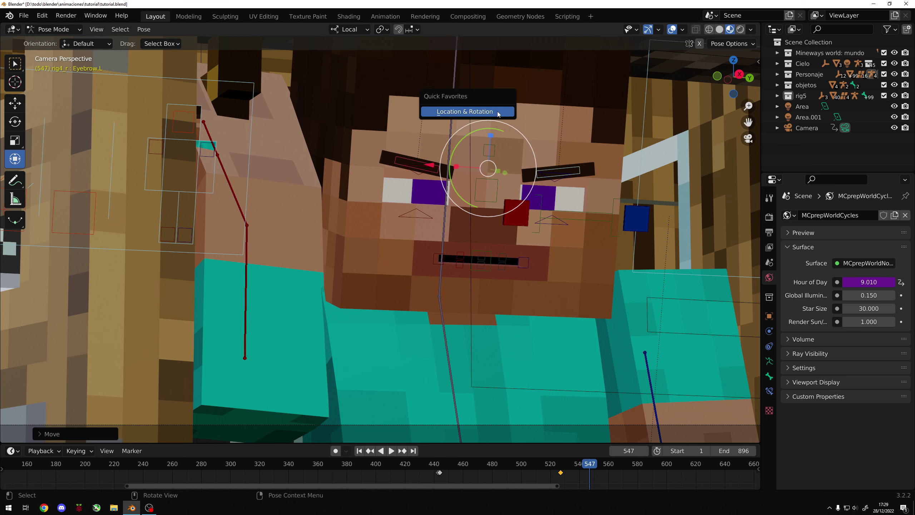
{"action": "left_click", "coordinate": [498, 114]}
Key location and rotation on the upper and lower eyelids at frame 547 and save.
{"action": "left_click", "coordinate": [422, 179], "text": "shift"}
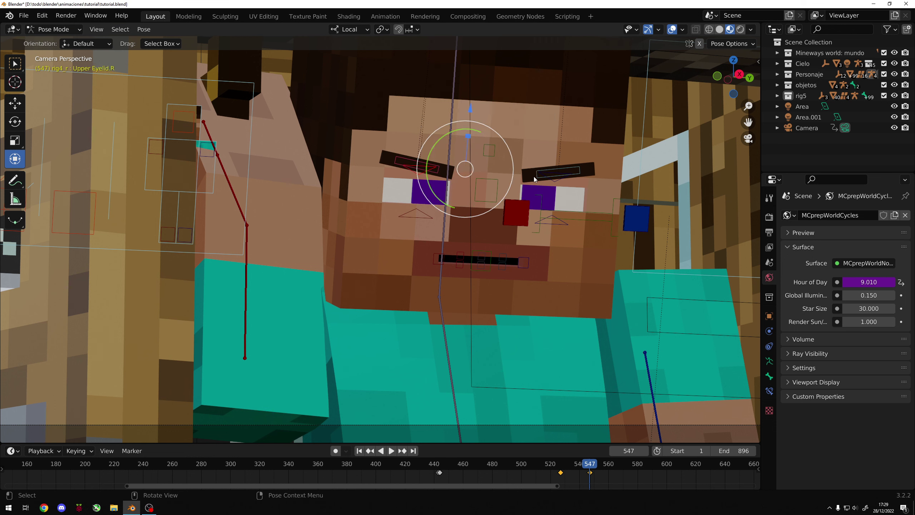
{"action": "left_click", "coordinate": [553, 183], "text": "shift"}
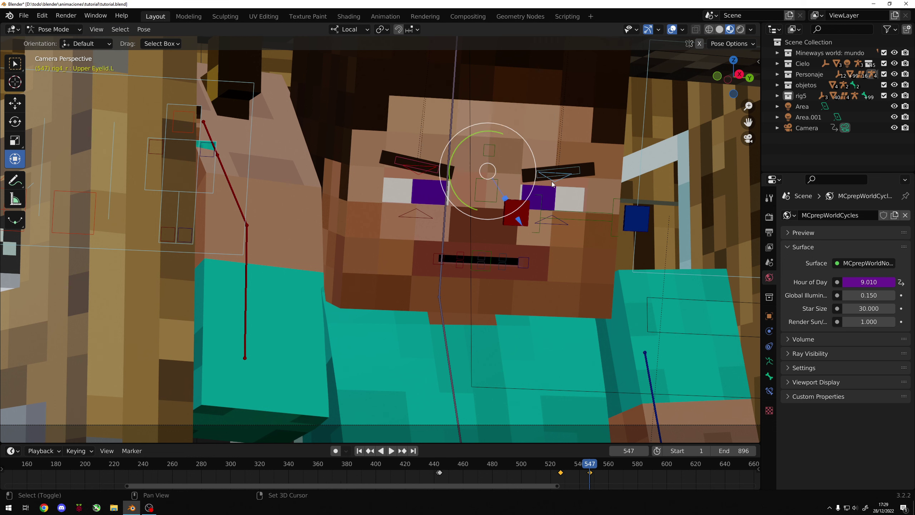
{"action": "left_click", "coordinate": [556, 226], "text": "shift"}
{"action": "left_click", "coordinate": [558, 225], "text": "shift"}
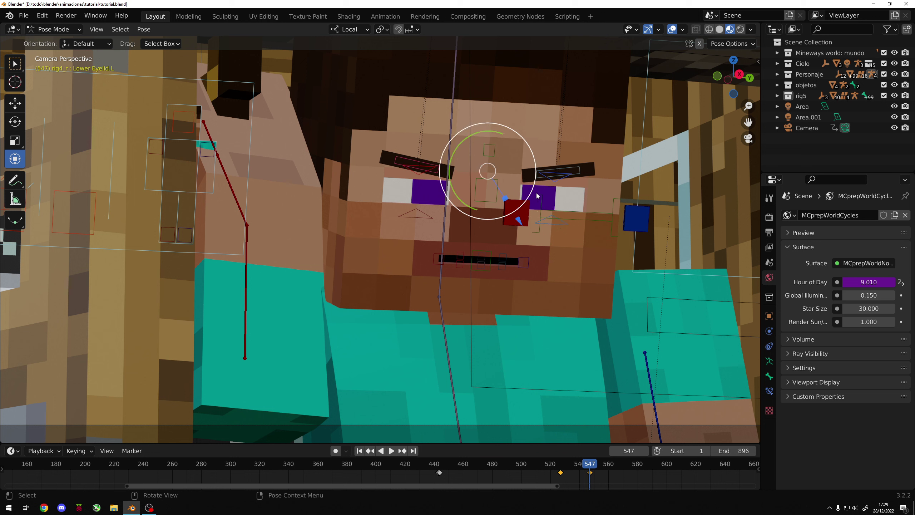
{"action": "left_click", "coordinate": [419, 174], "text": "shift"}
{"action": "key", "text": "i"}
{"action": "left_click", "coordinate": [419, 176]}
{"action": "key", "text": "ctrl+s"}
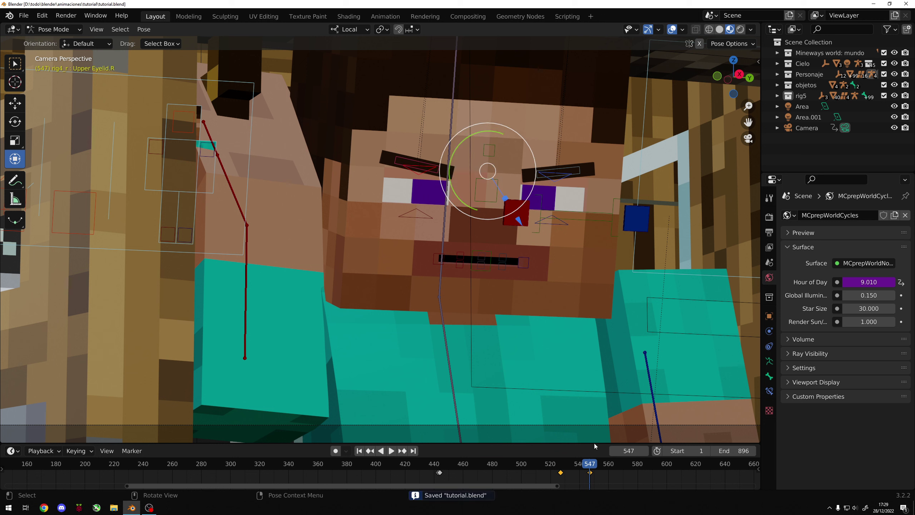
Play back from about frames 520 and 500 to review the expression, save, and return to frame 539.
{"action": "left_click_drag", "start_coordinate": [595, 470], "coordinate": [550, 465]}
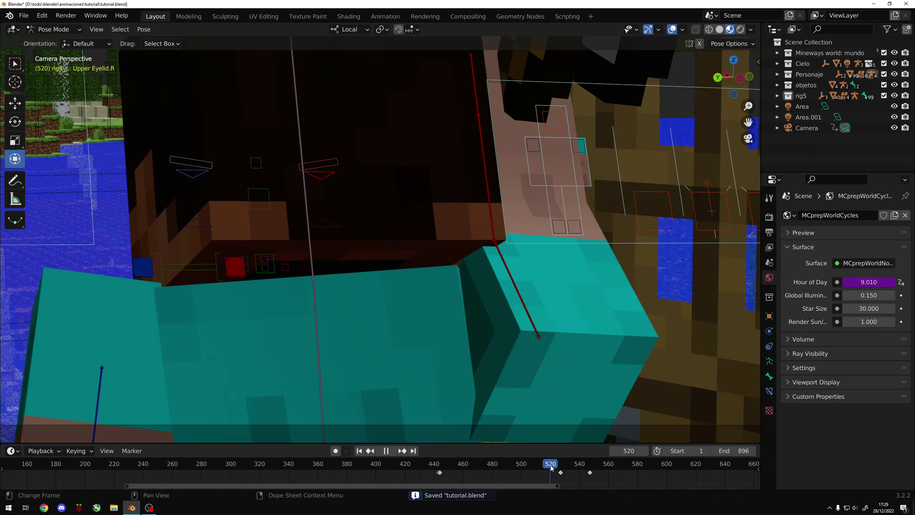
{"action": "key", "text": "space"}
{"action": "key", "text": "space"}
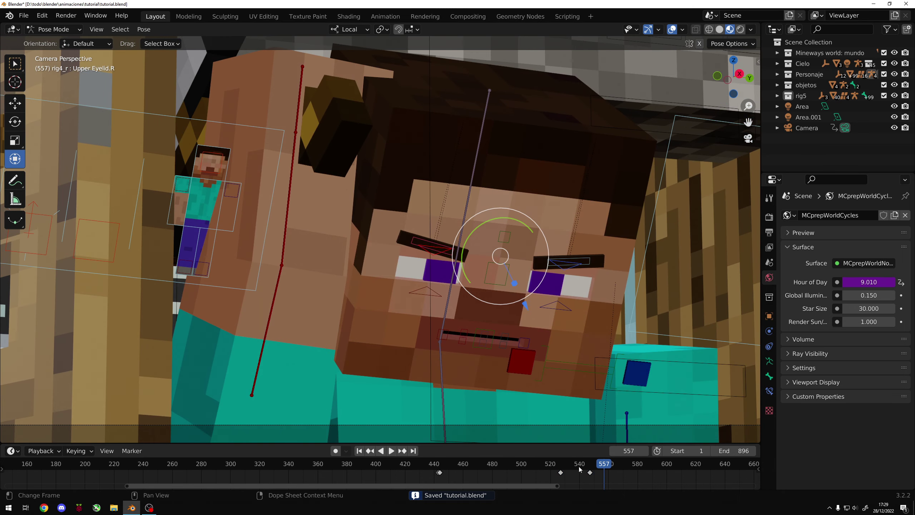
{"action": "key", "text": "ctrl+s"}
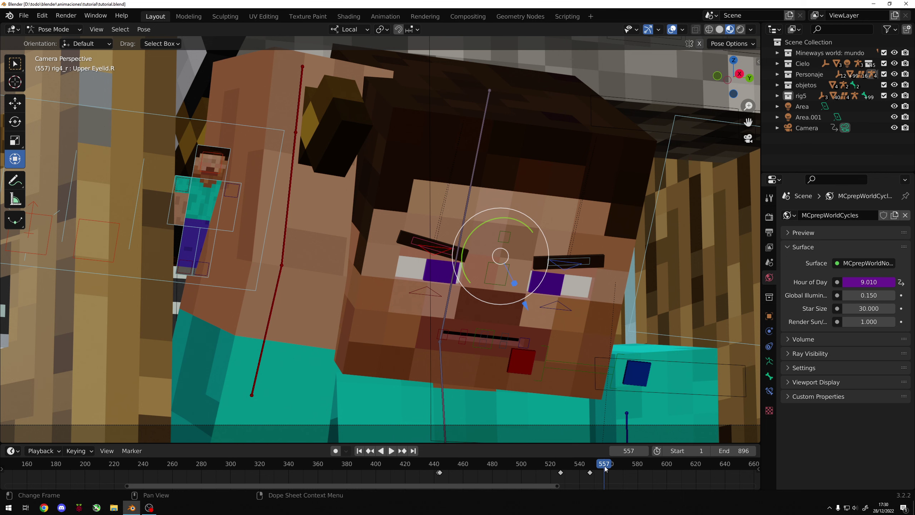
{"action": "scroll", "coordinate": [594, 362], "scroll_direction": "down", "scroll_amount": 4}
{"action": "scroll", "coordinate": [594, 362], "scroll_direction": "up", "scroll_amount": 2}
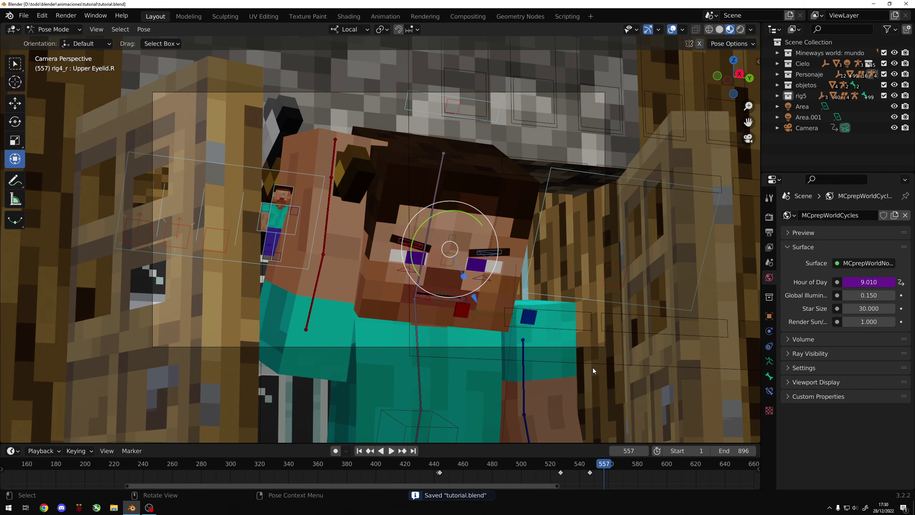
{"action": "left_click_drag", "start_coordinate": [544, 465], "coordinate": [526, 462]}
{"action": "key", "text": "space"}
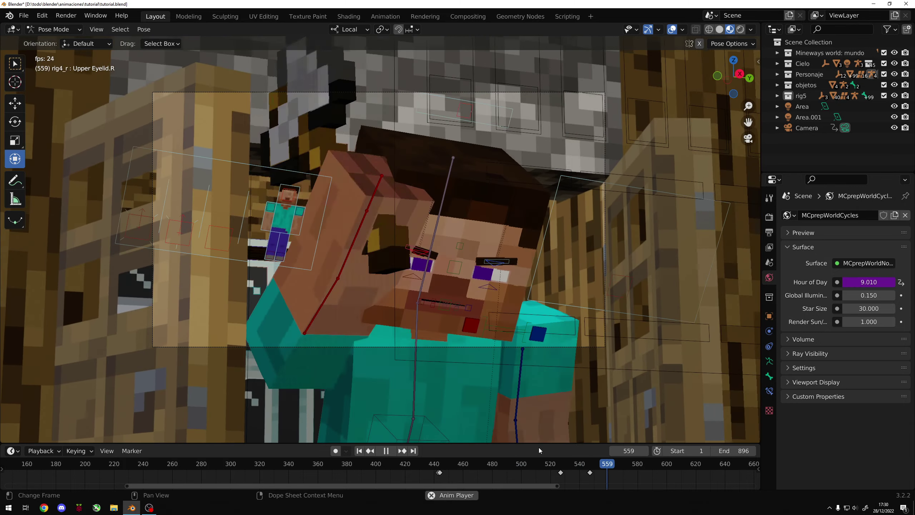
{"action": "key", "text": "space"}
{"action": "key", "text": "ctrl+s"}
{"action": "left_click_drag", "start_coordinate": [617, 465], "coordinate": [568, 465]}
Move the mouth controller vertically, keyframe it, save, and play back to check.
{"action": "left_click", "coordinate": [537, 241]}
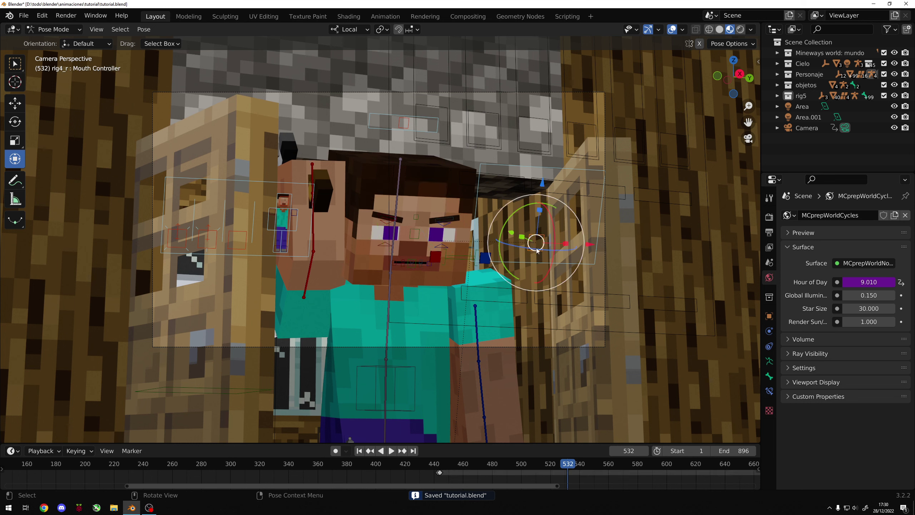
{"action": "left_click_drag", "start_coordinate": [542, 188], "coordinate": [543, 199]}
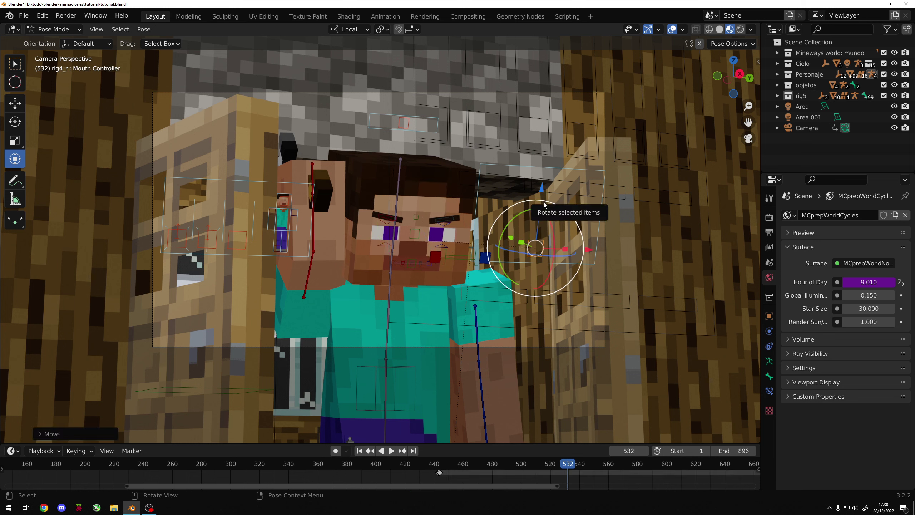
{"action": "key", "text": "i"}
{"action": "key", "text": "ctrl+s"}
{"action": "key", "text": "space"}
{"action": "mouse_move", "coordinate": [574, 472]}
{"action": "left_mouse_down"}
{"action": "mouse_move", "coordinate": [563, 465]}
{"action": "mouse_move", "coordinate": [593, 465]}
{"action": "left_mouse_up"}
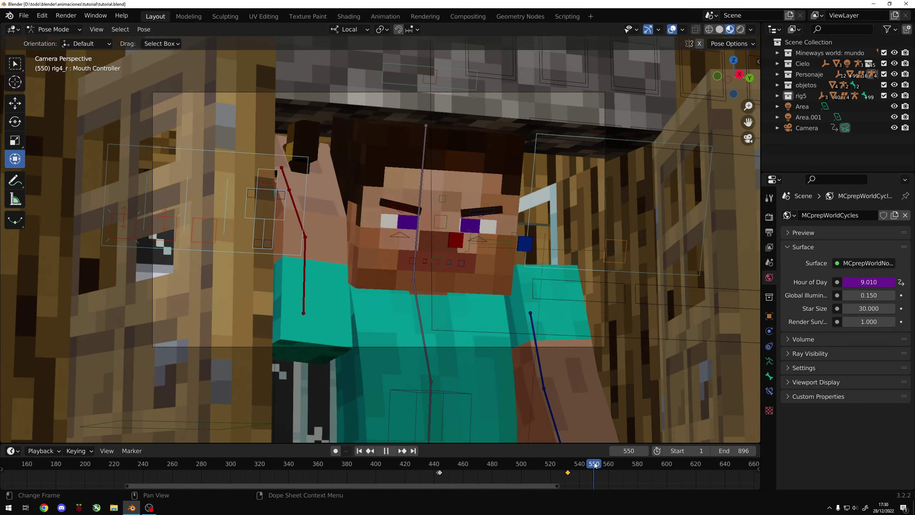
{"action": "key", "text": "space"}
Shift the mouth keyframe later to frame 552 and replay to check the timing.
{"action": "left_click_drag", "start_coordinate": [568, 473], "coordinate": [596, 473]}
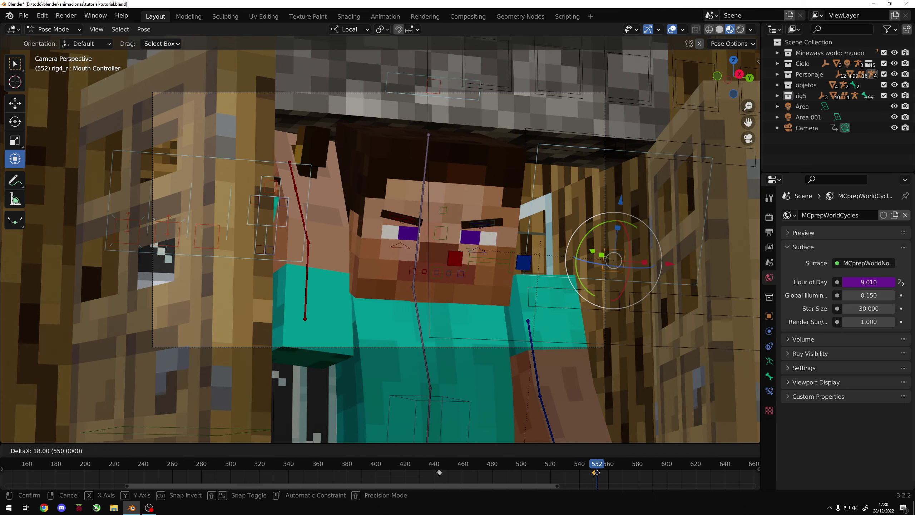
{"action": "left_click", "coordinate": [598, 473]}
{"action": "key", "text": "space"}
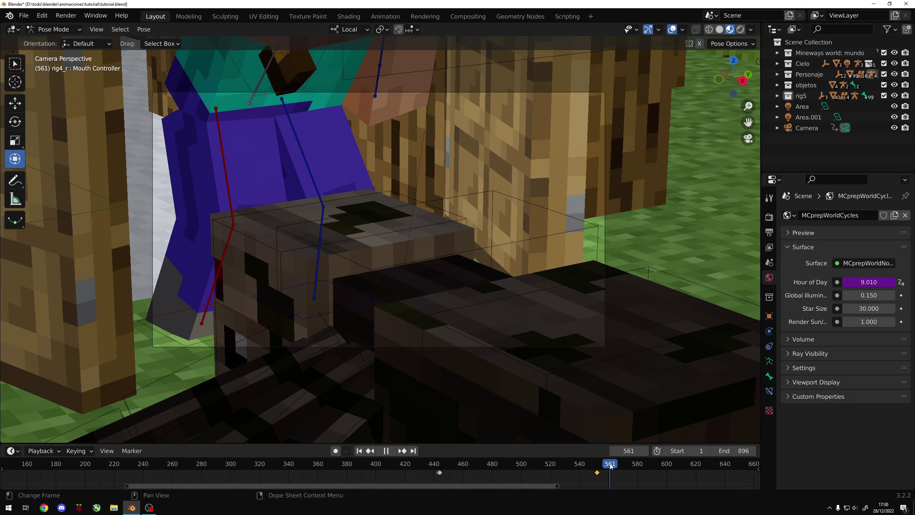
{"action": "key", "text": "space"}
{"action": "key", "text": "Left"}
Open the mouth further at frame 560, save, and replay from frame 552.
{"action": "key", "text": "g"}
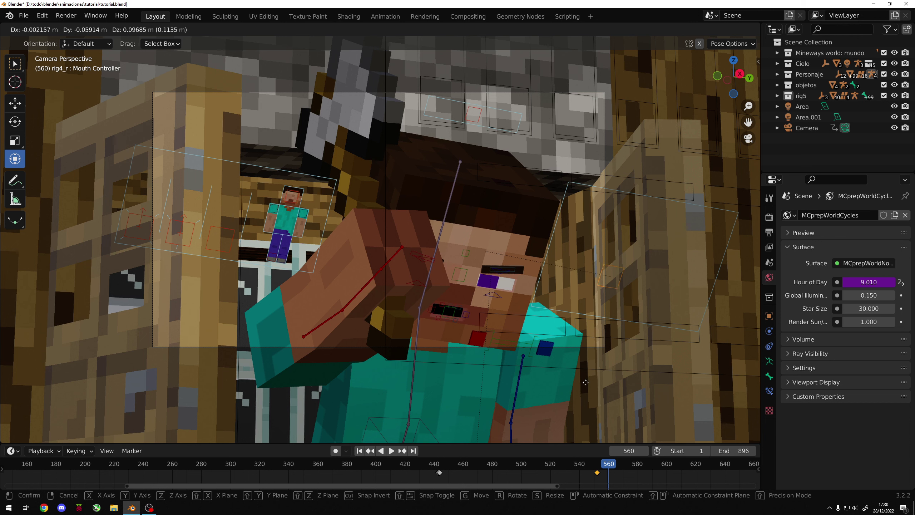
{"action": "left_click", "coordinate": [585, 385]}
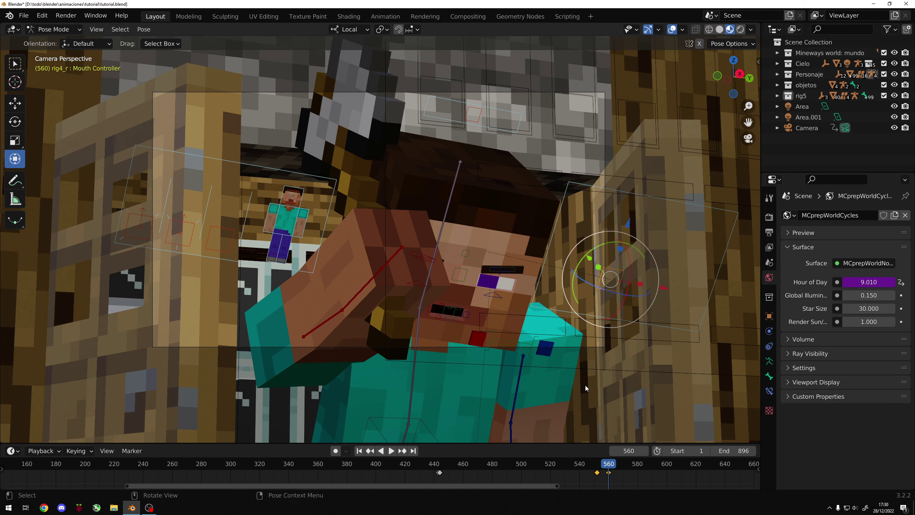
{"action": "key", "text": "ctrl+s"}
{"action": "left_click_drag", "start_coordinate": [608, 470], "coordinate": [595, 463]}
{"action": "key", "text": "space"}
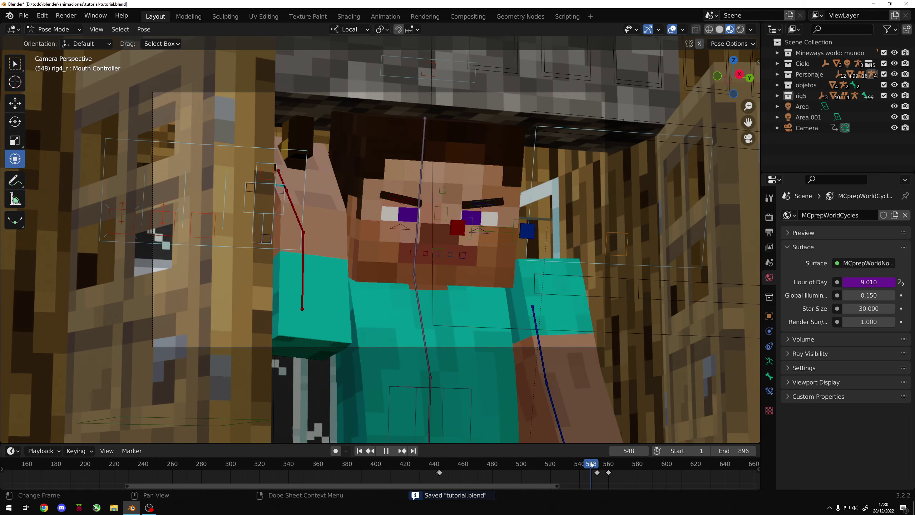
{"action": "key", "text": "space"}
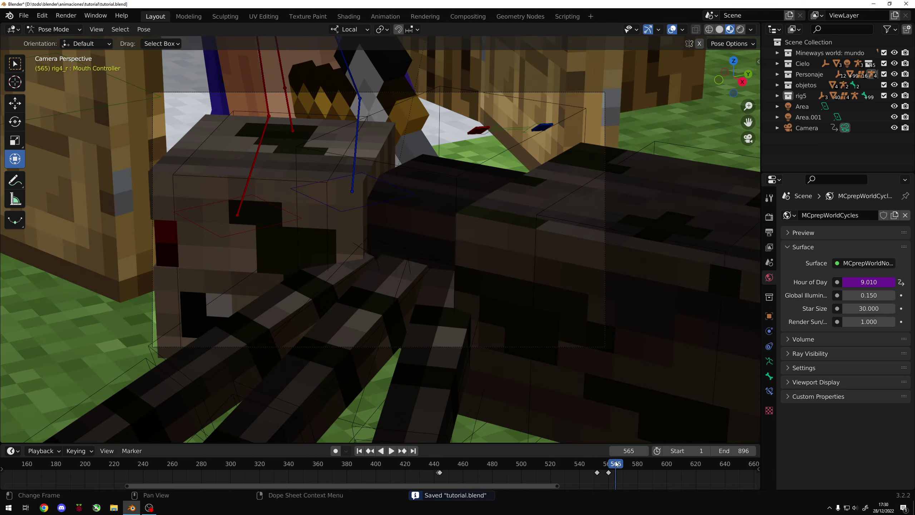
Replay the mouth animation from frame 547, then save and play from frame 523.
{"action": "left_click_drag", "start_coordinate": [617, 465], "coordinate": [597, 468]}
{"action": "left_click", "coordinate": [592, 463]}
{"action": "key", "text": "space"}
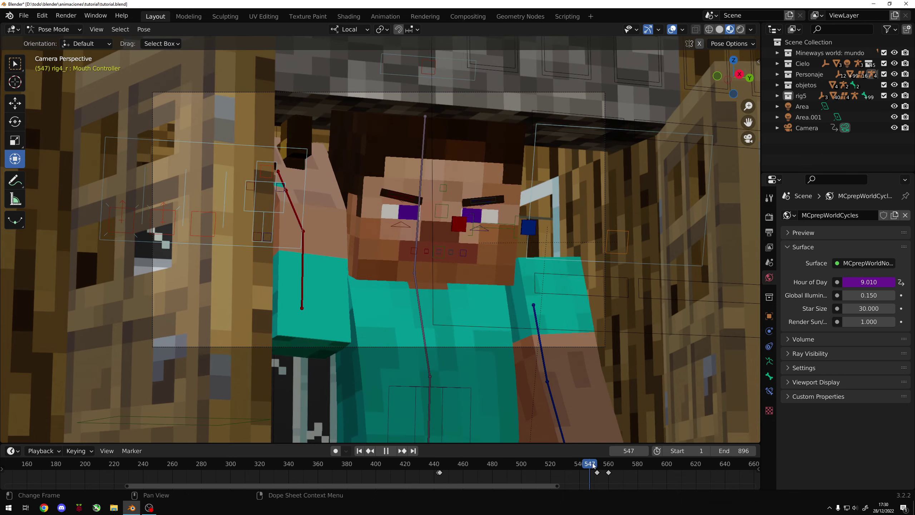
{"action": "key", "text": "space"}
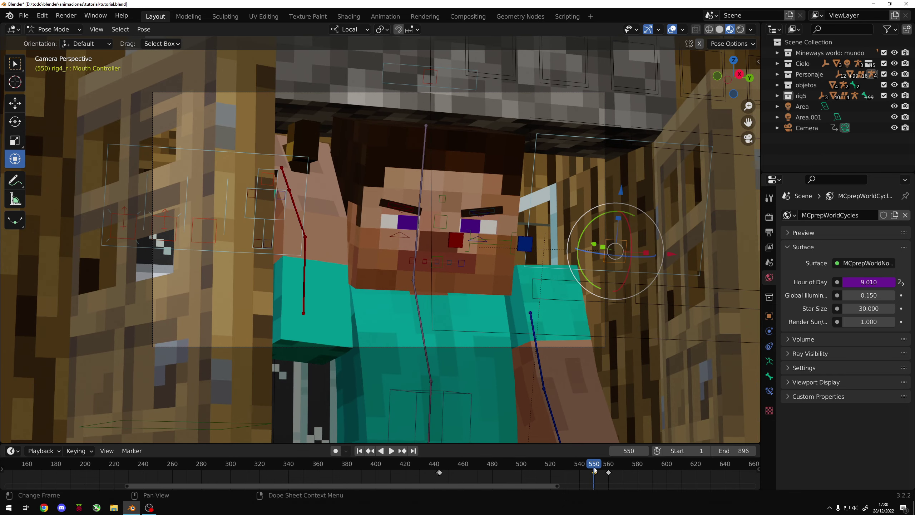
{"action": "left_click", "coordinate": [594, 473]}
{"action": "left_click", "coordinate": [555, 464]}
{"action": "key", "text": "ctrl+s"}
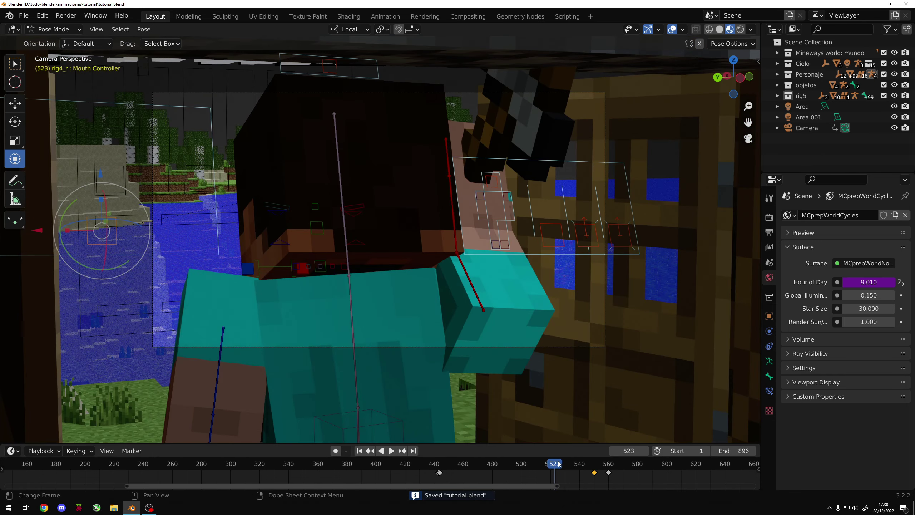
{"action": "key", "text": "space"}
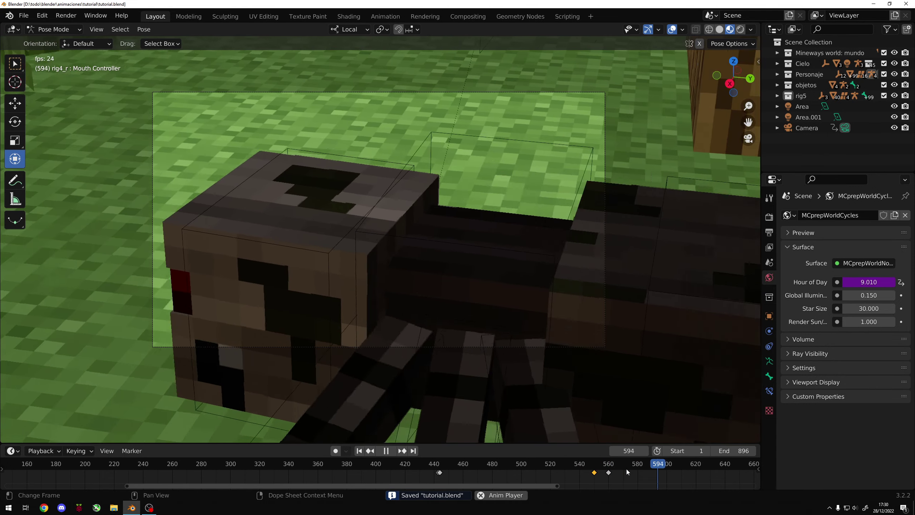
Review the animation around frame 600 and save.
{"action": "key", "text": "space"}
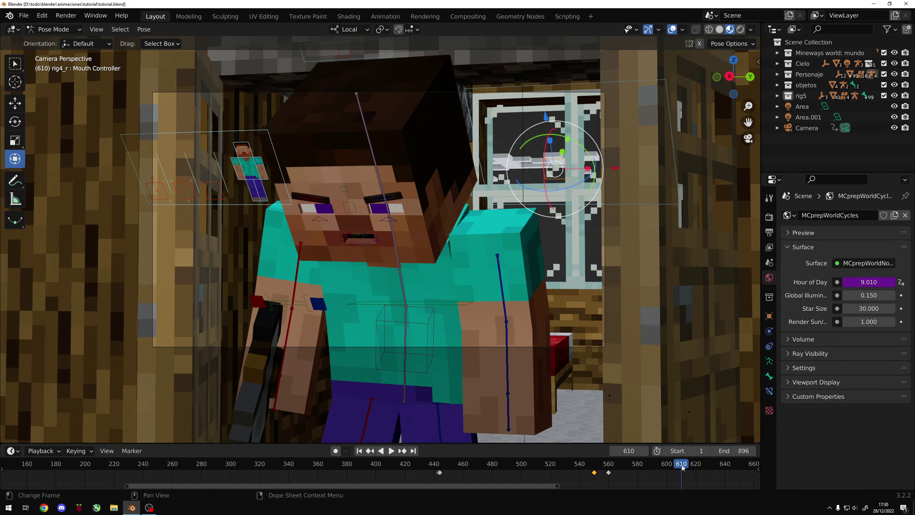
{"action": "left_click_drag", "start_coordinate": [682, 467], "coordinate": [668, 467]}
{"action": "key", "text": "space"}
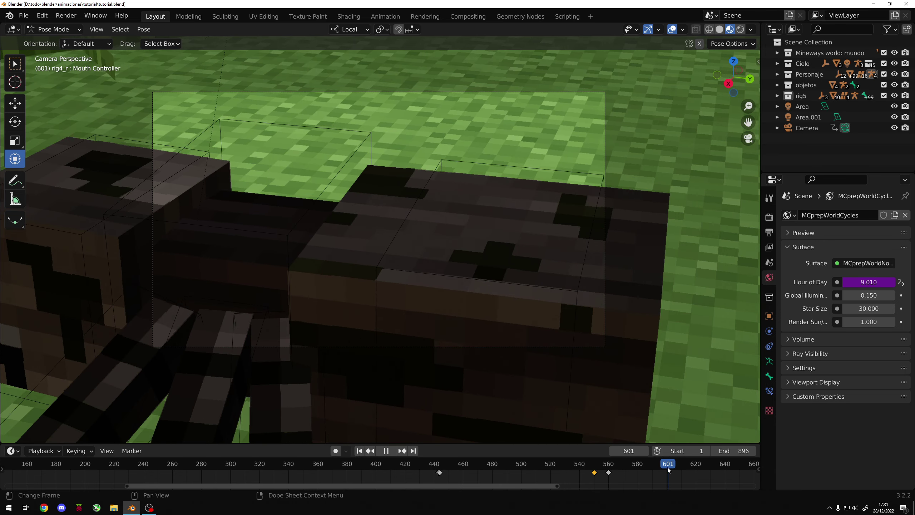
{"action": "key", "text": "space"}
{"action": "key", "text": "ctrl+s"}
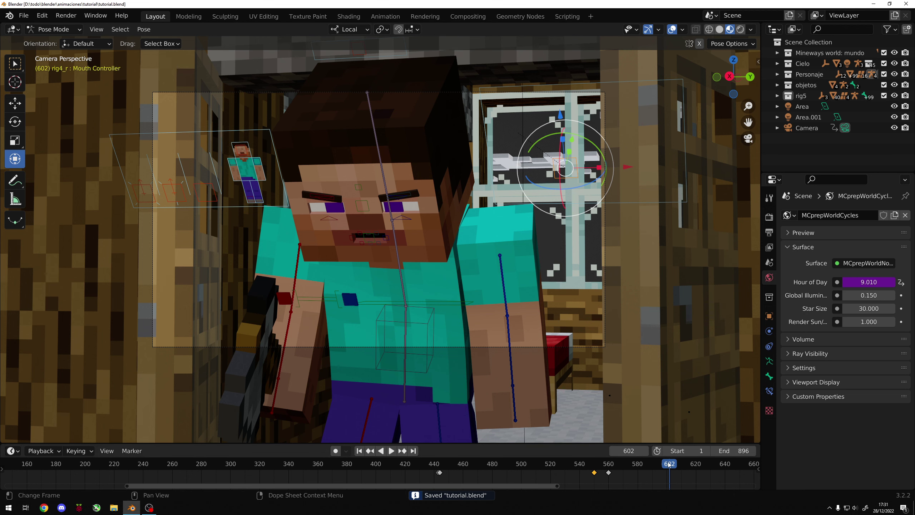
Play from frame 560 and keyframe the mouth pose at frame 597, then save.
{"action": "left_click_drag", "start_coordinate": [669, 465], "coordinate": [610, 466]}
{"action": "key", "text": "space"}
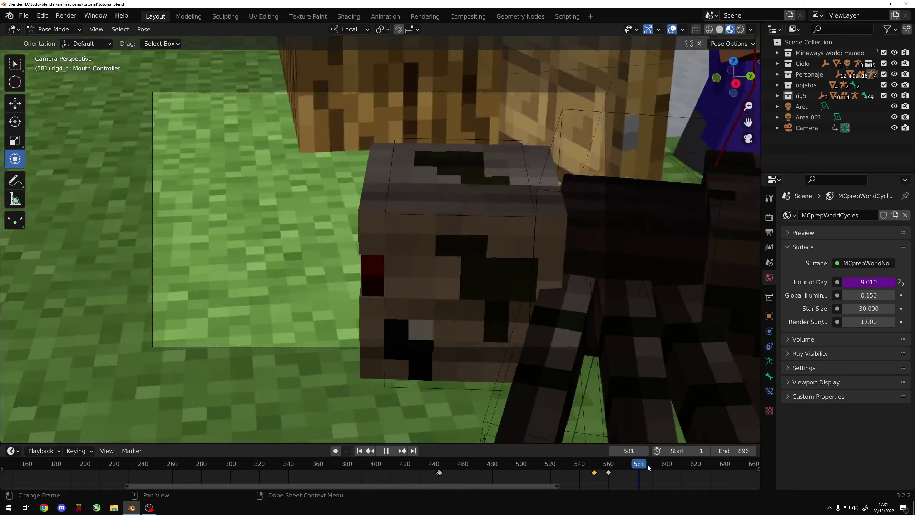
{"action": "left_click_drag", "start_coordinate": [610, 463], "coordinate": [661, 467]}
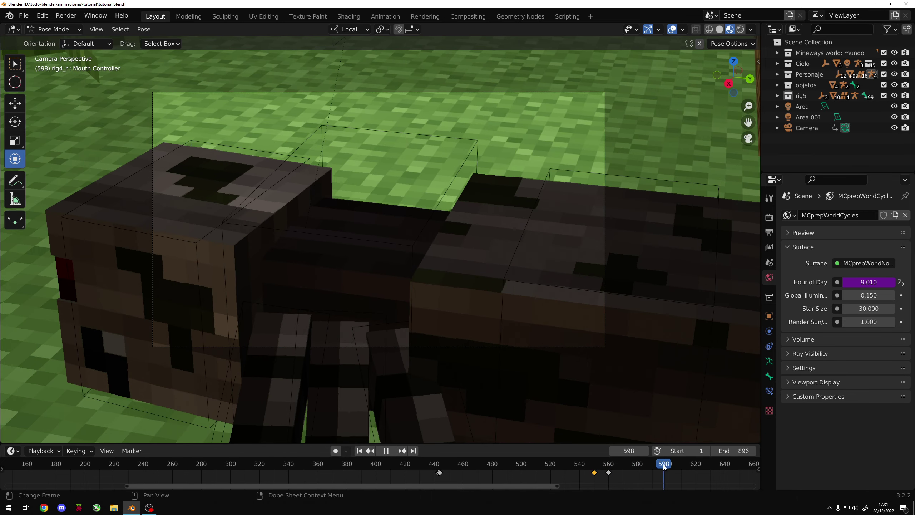
{"action": "key", "text": "space"}
{"action": "key", "text": "i"}
{"action": "left_click", "coordinate": [611, 388]}
{"action": "key", "text": "ctrl+s"}
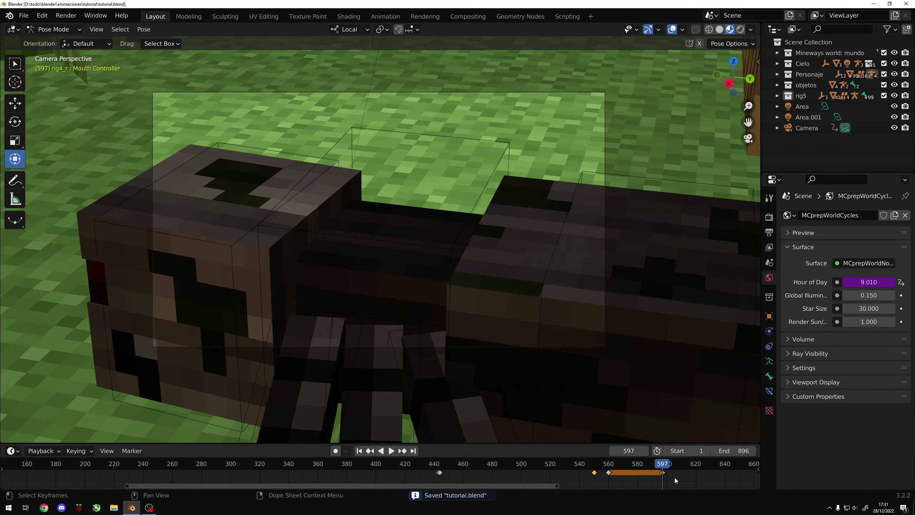
Reposition the mouth controller at frame 602, save, and play back to review.
{"action": "left_click", "coordinate": [675, 478]}
{"action": "left_click_drag", "start_coordinate": [666, 464], "coordinate": [671, 466]}
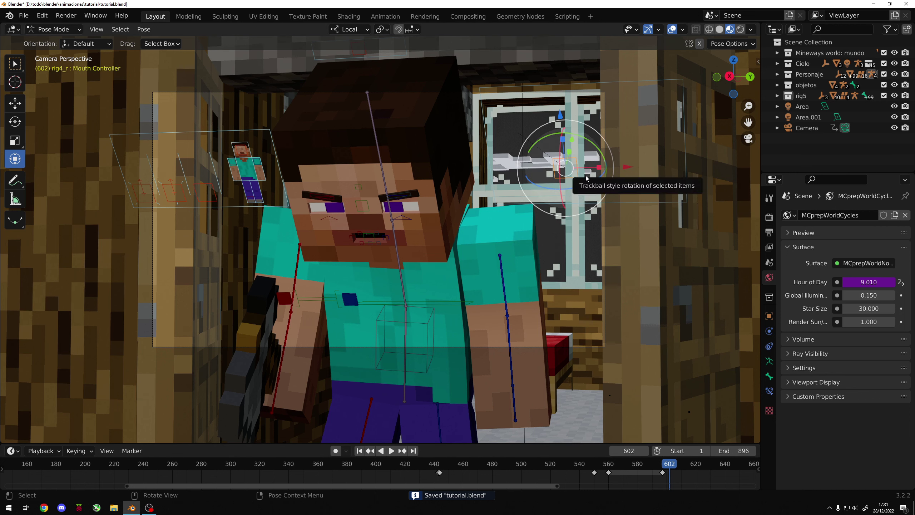
{"action": "key", "text": "g"}
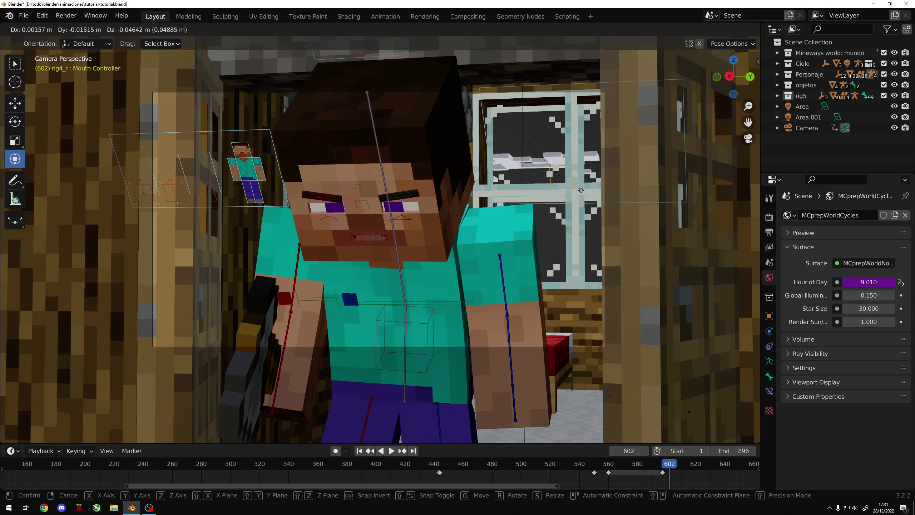
{"action": "left_click", "coordinate": [582, 194]}
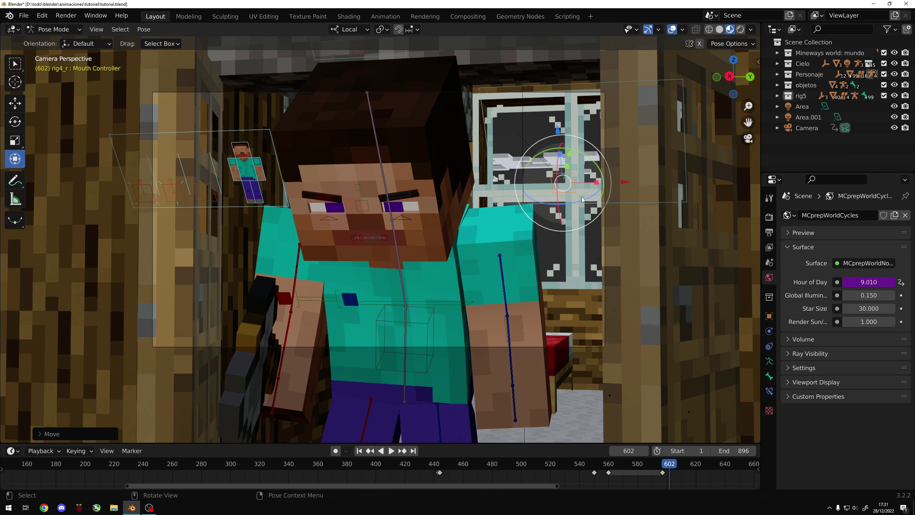
{"action": "key", "text": "ctrl+s"}
{"action": "key", "text": "space"}
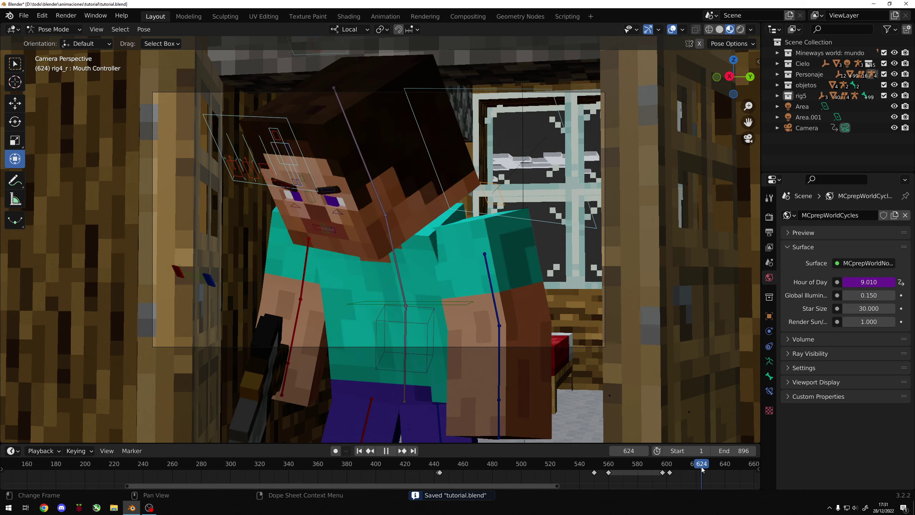
{"action": "key", "text": "space"}
Nudge the mouth controller slightly and keyframe the mouth pose at frame 625, then save.
{"action": "key", "text": "g"}
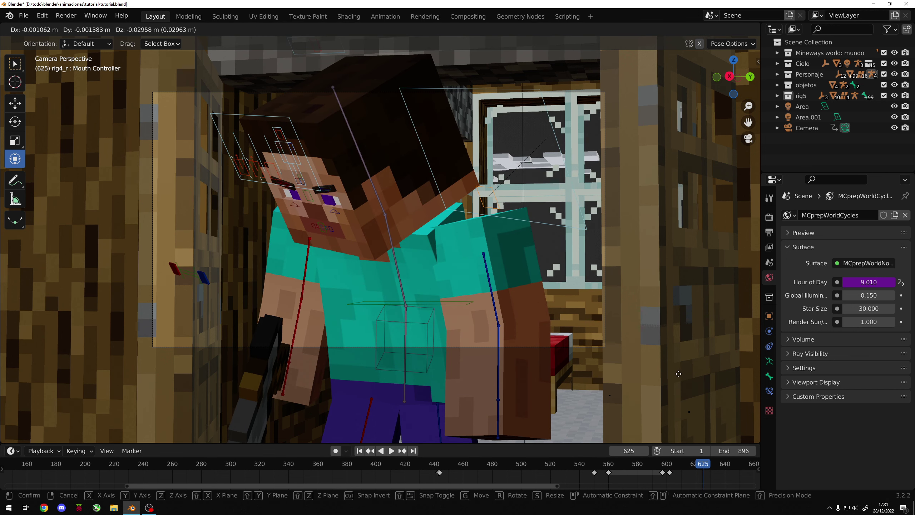
{"action": "left_click", "coordinate": [678, 375]}
{"action": "key", "text": "q"}
{"action": "left_click", "coordinate": [678, 375]}
{"action": "key", "text": "ctrl+s"}
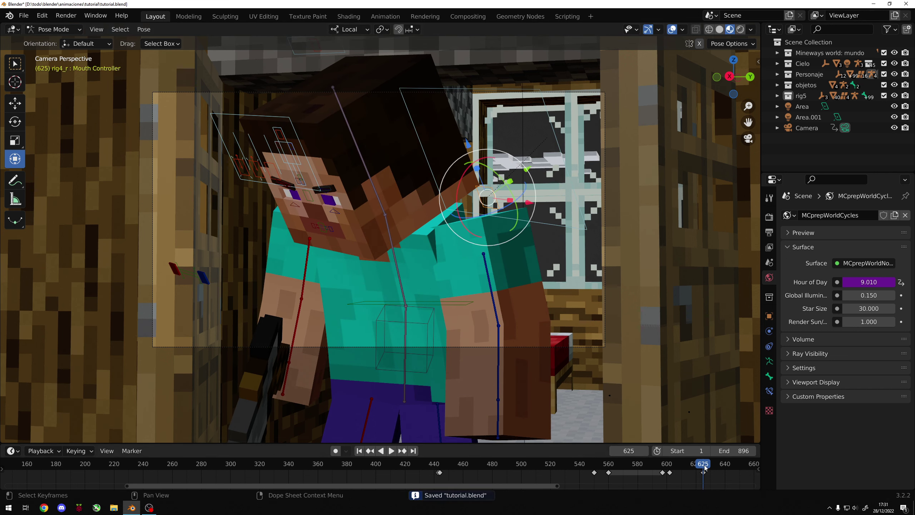
Replay the mouth animation from frames 597 and 600.
{"action": "key", "text": "space"}
{"action": "left_click_drag", "start_coordinate": [665, 461], "coordinate": [658, 462]}
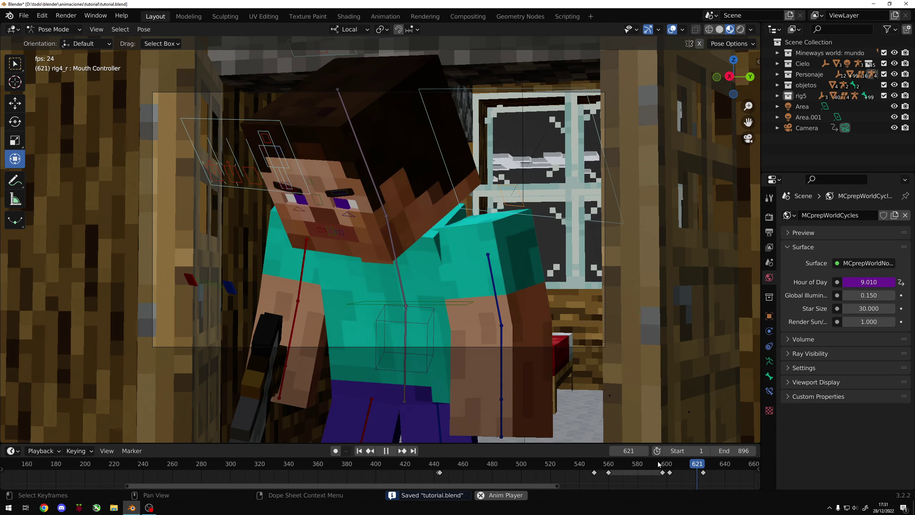
{"action": "key", "text": "space"}
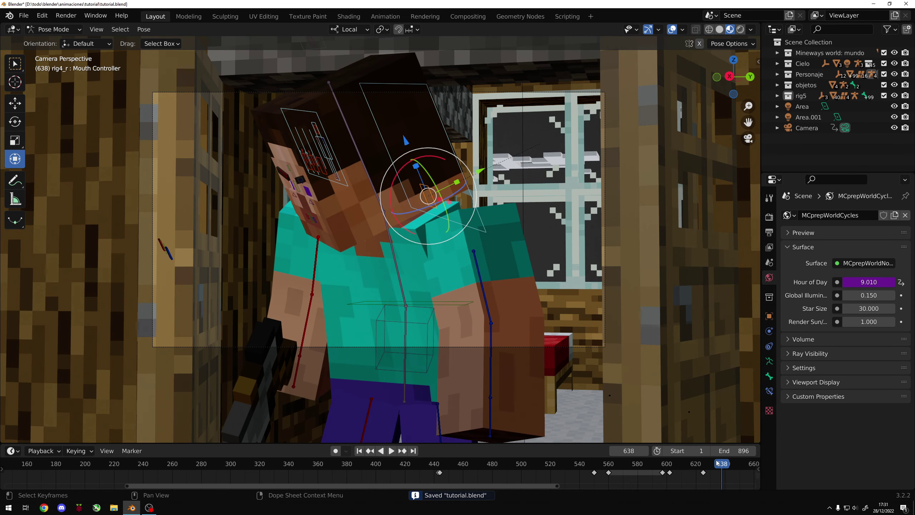
{"action": "left_click_drag", "start_coordinate": [716, 460], "coordinate": [669, 466]}
{"action": "key", "text": "space"}
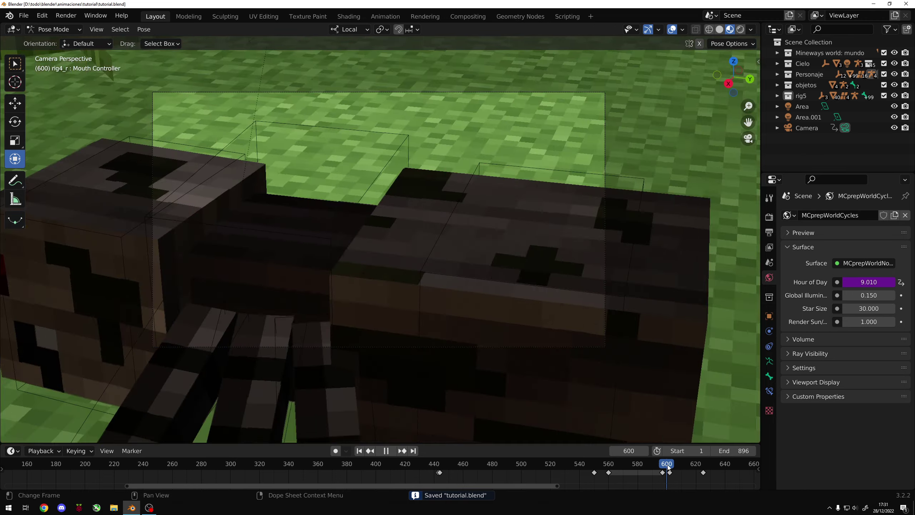
{"action": "key", "text": "space"}
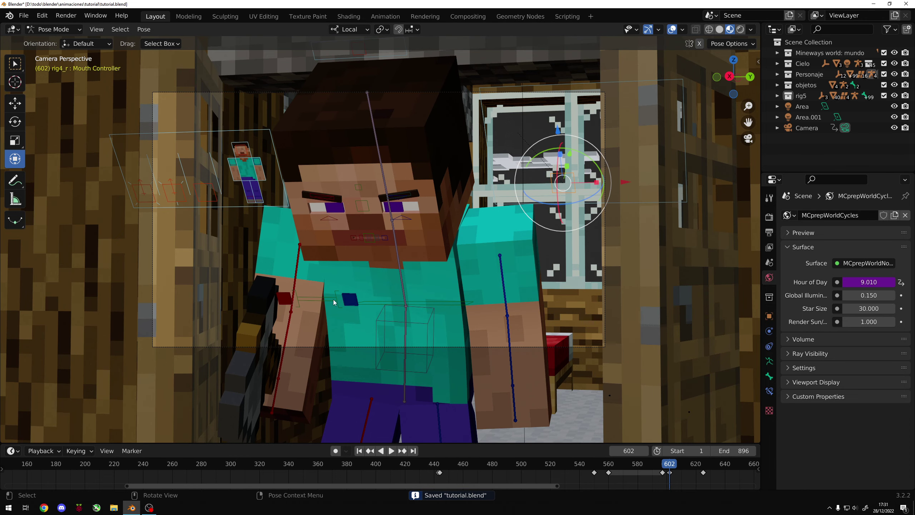
Key the pupils controller's location and rotation as a starting pose, save, and play back.
{"action": "left_click", "coordinate": [320, 299]}
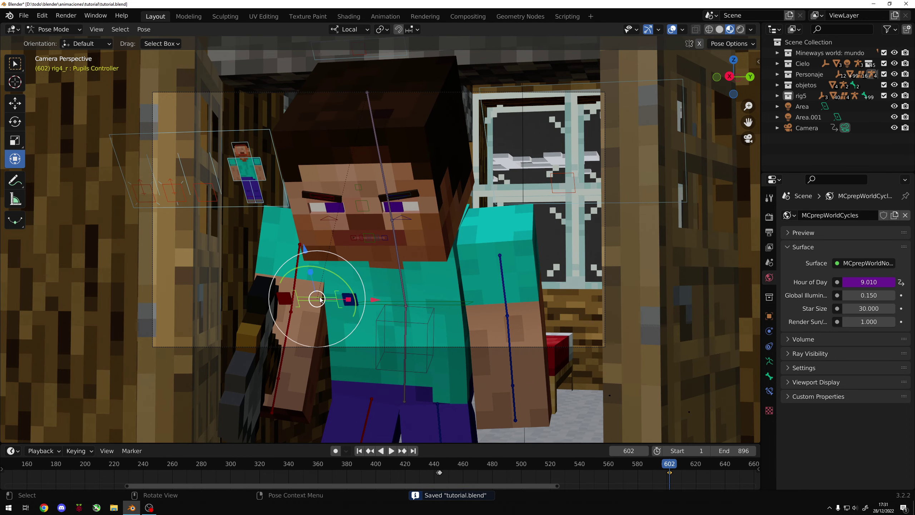
{"action": "key", "text": "q"}
{"action": "left_click", "coordinate": [510, 360]}
{"action": "key", "text": "ctrl+s"}
{"action": "key", "text": "space"}
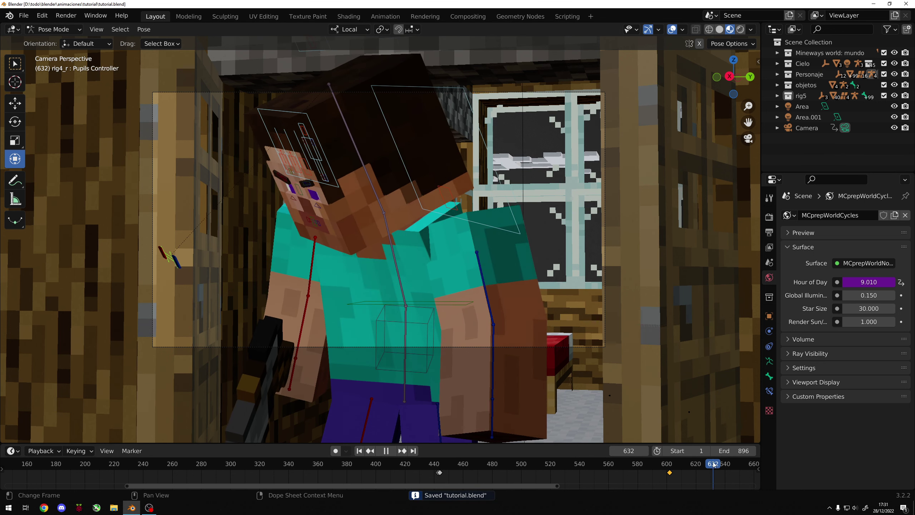
{"action": "key", "text": "space"}
Move the pupils sideways along local X and key location and rotation at frame 632, then save.
{"action": "key", "text": "g"}
{"action": "key", "text": "z"}
{"action": "key", "text": "z"}
{"action": "key", "text": "x"}
{"action": "key", "text": "x"}
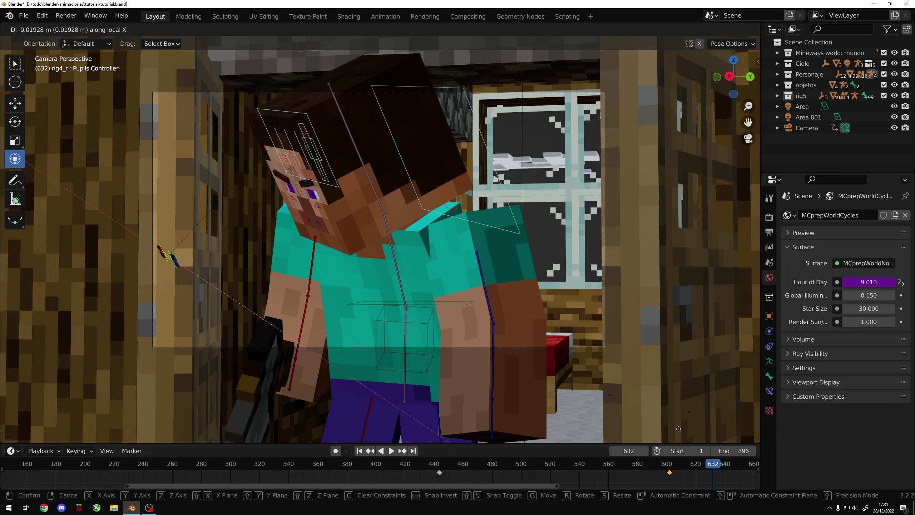
{"action": "left_click", "coordinate": [677, 429]}
{"action": "key", "text": "i"}
{"action": "left_click", "coordinate": [677, 429]}
{"action": "key", "text": "ctrl+s"}
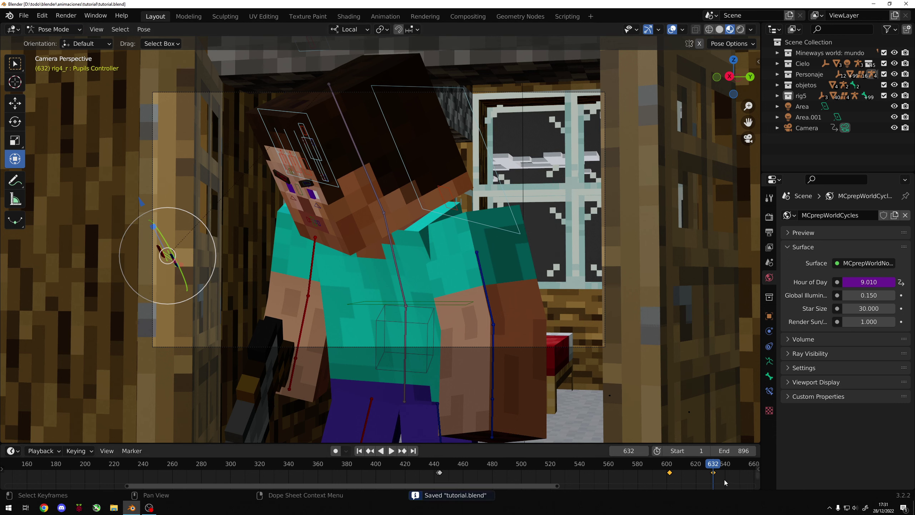
Replay the glance from frame 604, slide the pupil key earlier to about frame 617, and save.
{"action": "left_click_drag", "start_coordinate": [711, 466], "coordinate": [662, 464]}
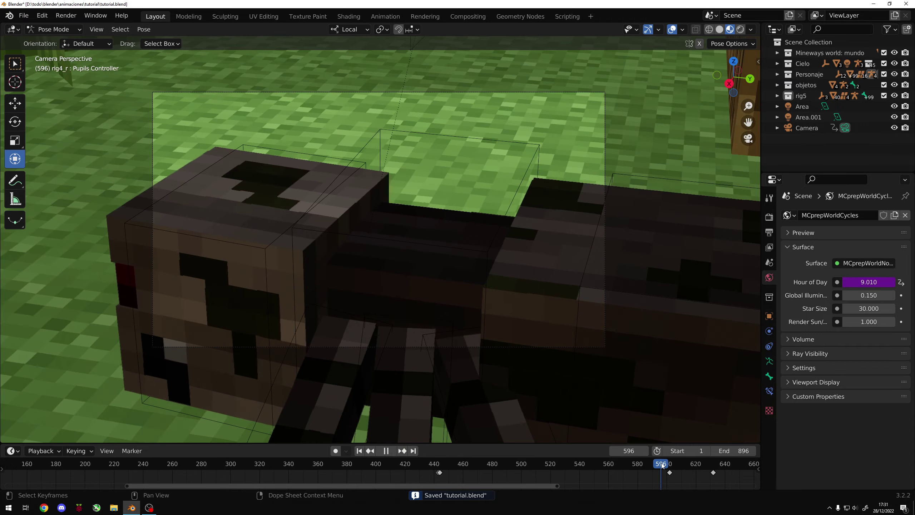
{"action": "key", "text": "space"}
{"action": "key", "text": "space"}
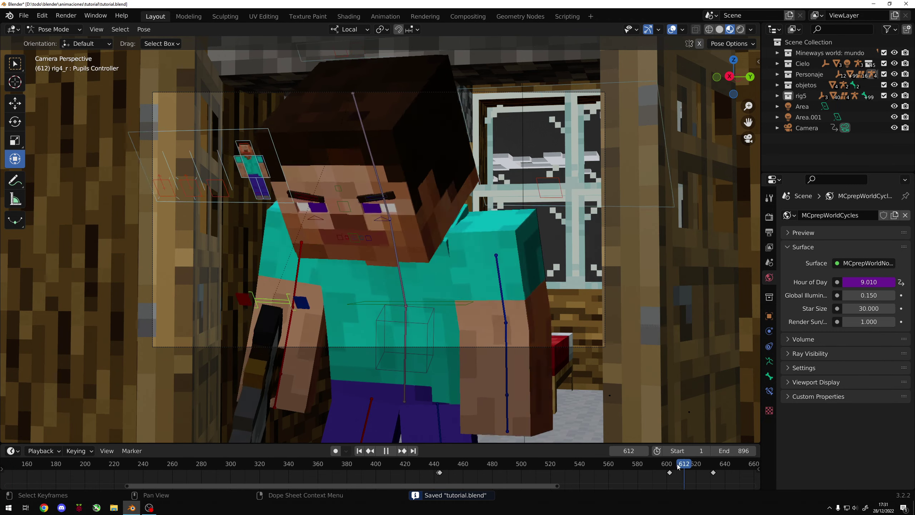
{"action": "left_click", "coordinate": [672, 468]}
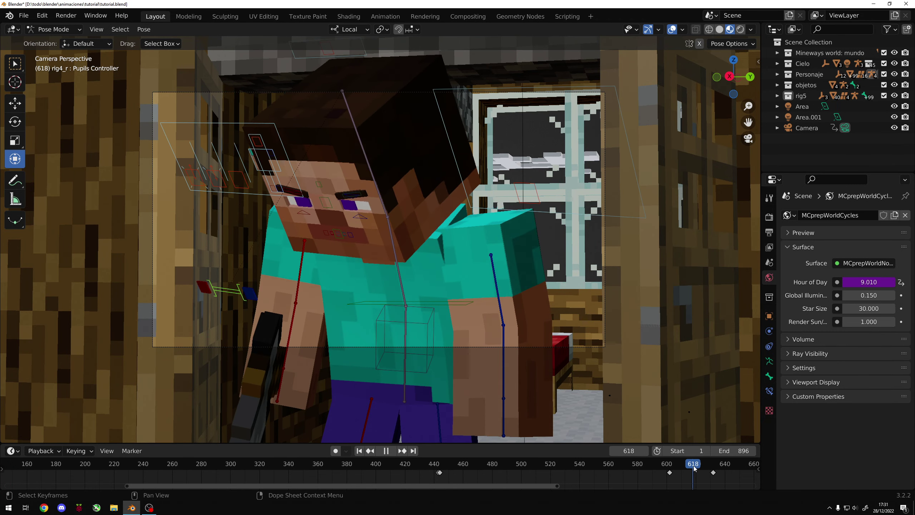
{"action": "key", "text": "space"}
{"action": "left_click_drag", "start_coordinate": [711, 474], "coordinate": [687, 476]}
{"action": "key", "text": "space"}
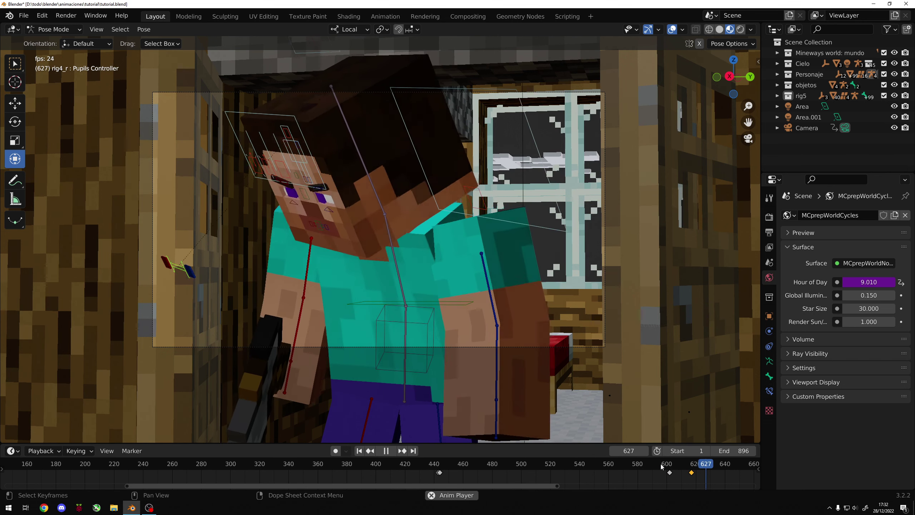
{"action": "key", "text": "space"}
{"action": "key", "text": "ctrl+s"}
Replay the glance from frame 600, save again, and rewind to around frame 597.
{"action": "key", "text": "space"}
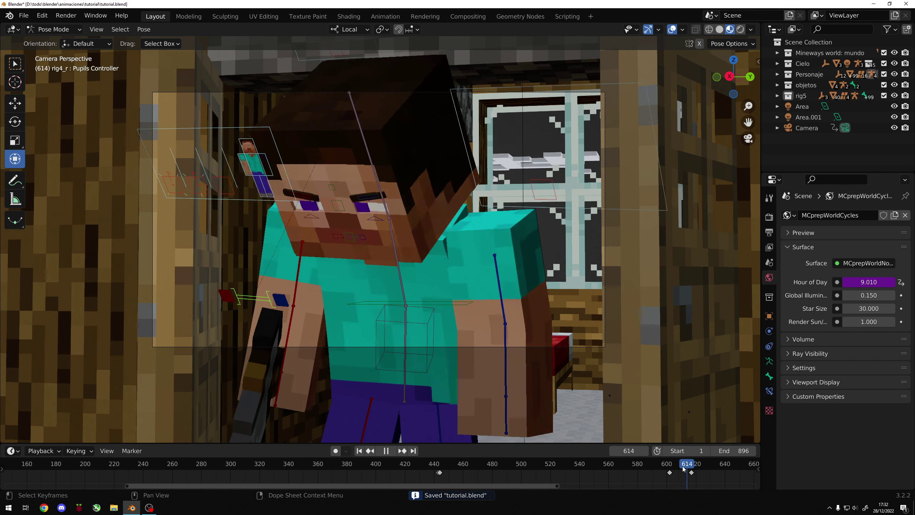
{"action": "left_click", "coordinate": [661, 467]}
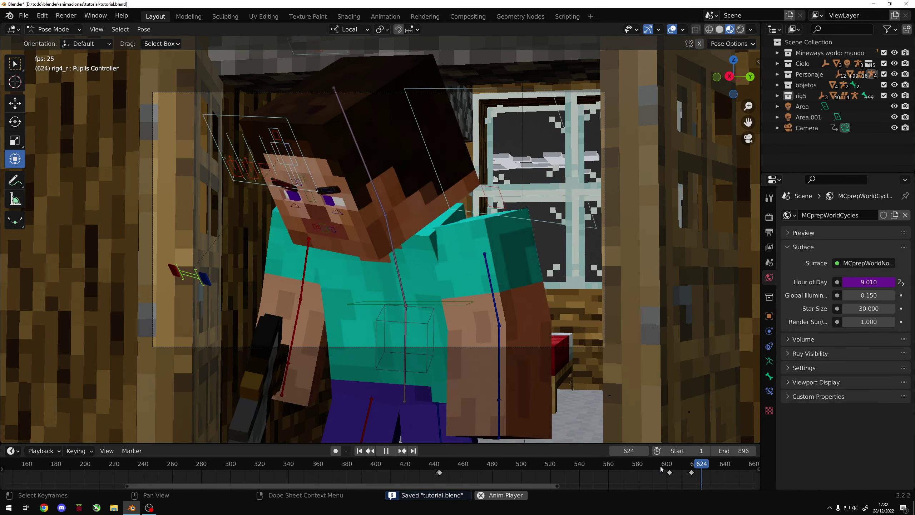
{"action": "key", "text": "space"}
{"action": "key", "text": "ctrl+s"}
{"action": "key", "text": "space"}
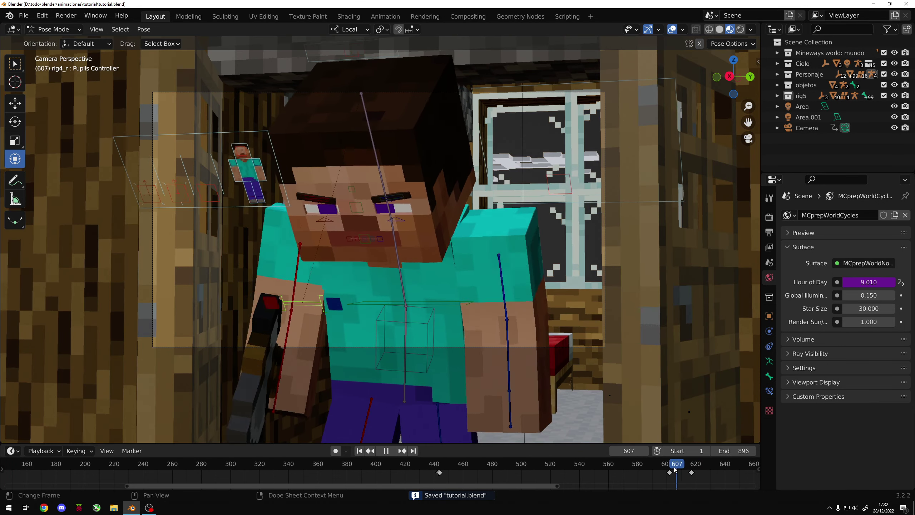
{"action": "mouse_move", "coordinate": [674, 467]}
{"action": "left_mouse_down"}
{"action": "mouse_move", "coordinate": [662, 468]}
{"action": "mouse_move", "coordinate": [725, 472]}
{"action": "left_mouse_up"}
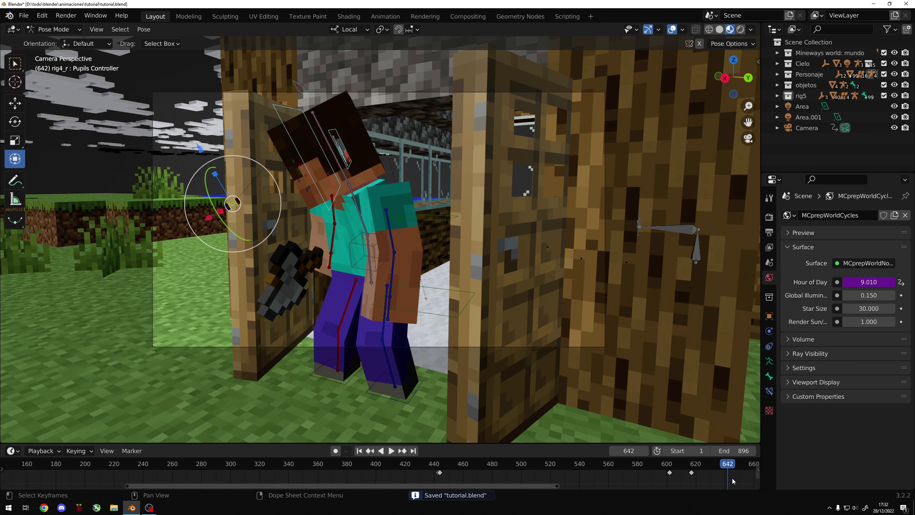
Replay the pupil glance, then scroll the timeline right and scrub ahead to frame 697.
{"action": "key", "text": "space"}
{"action": "key", "text": "space"}
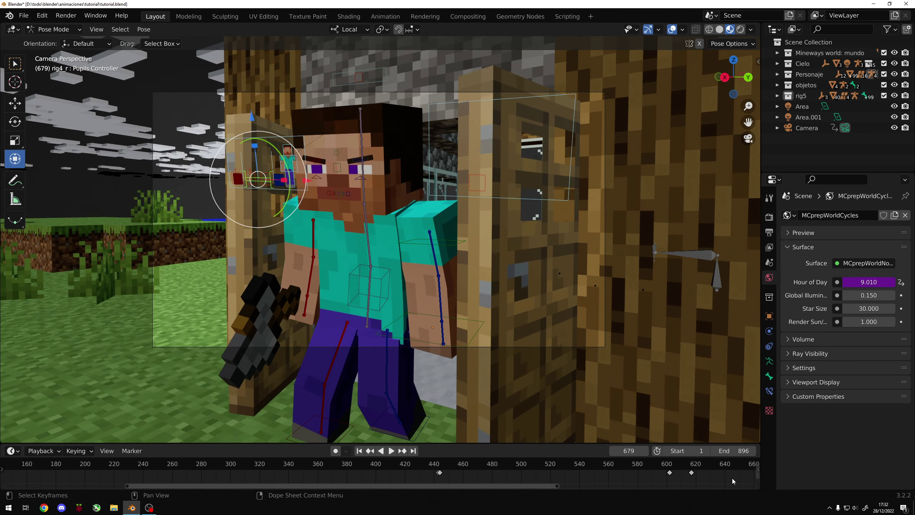
{"action": "key", "text": "space"}
{"action": "mouse_move", "coordinate": [735, 471]}
{"action": "left_mouse_down"}
{"action": "mouse_move", "coordinate": [693, 468]}
{"action": "mouse_move", "coordinate": [722, 468]}
{"action": "left_mouse_up"}
{"action": "key", "text": "q"}
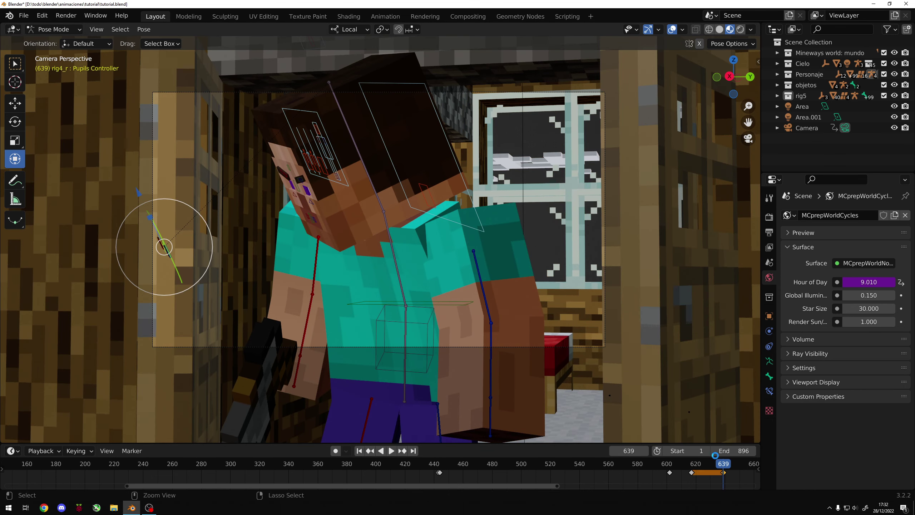
{"action": "left_click_drag", "start_coordinate": [727, 466], "coordinate": [751, 465]}
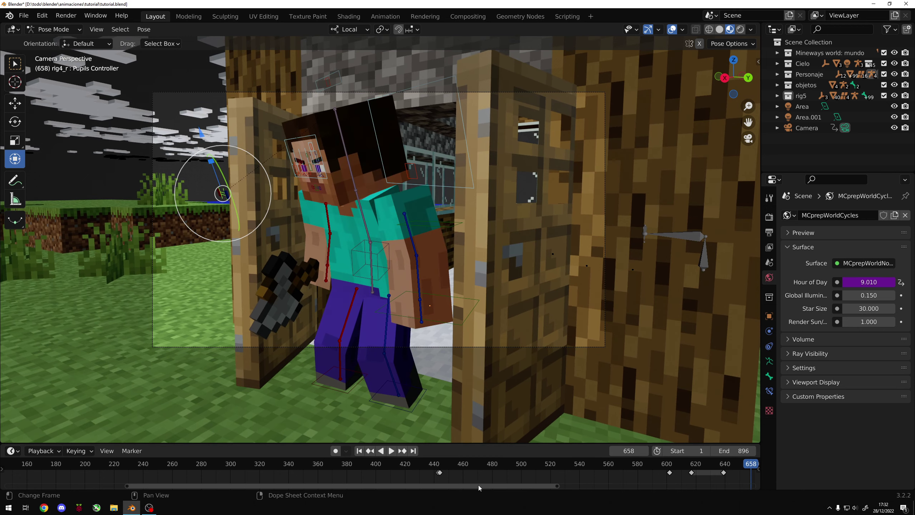
{"action": "left_click_drag", "start_coordinate": [479, 488], "coordinate": [601, 488]}
{"action": "left_click_drag", "start_coordinate": [532, 466], "coordinate": [595, 467]}
Shift the Pupils Controller along local Z at frame 697.
{"action": "key", "text": "g"}
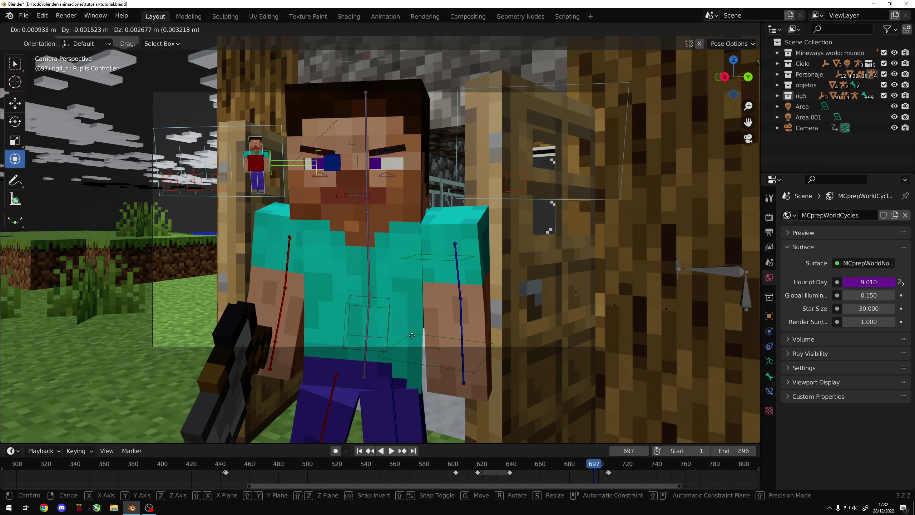
{"action": "key", "text": "z"}
{"action": "key", "text": "z"}
{"action": "key", "text": "x"}
{"action": "key", "text": "x"}
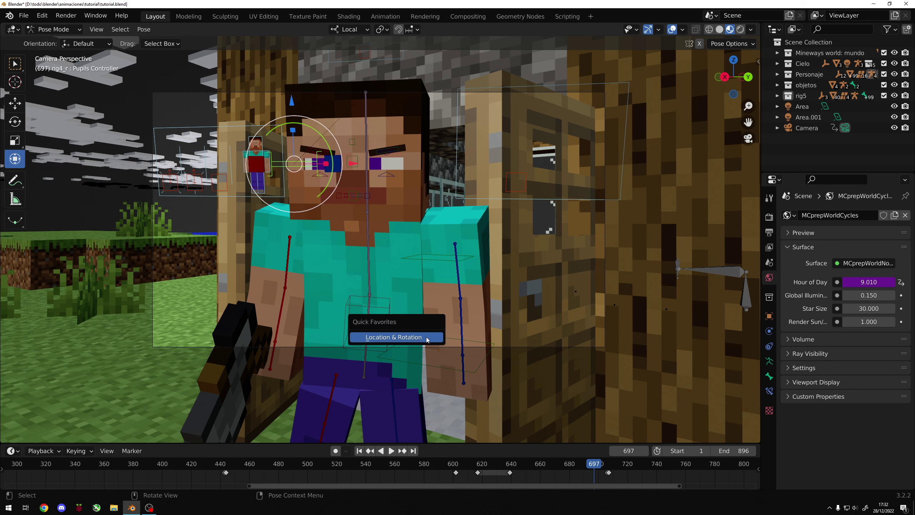
{"action": "key", "text": "z"}
{"action": "key", "text": "z"}
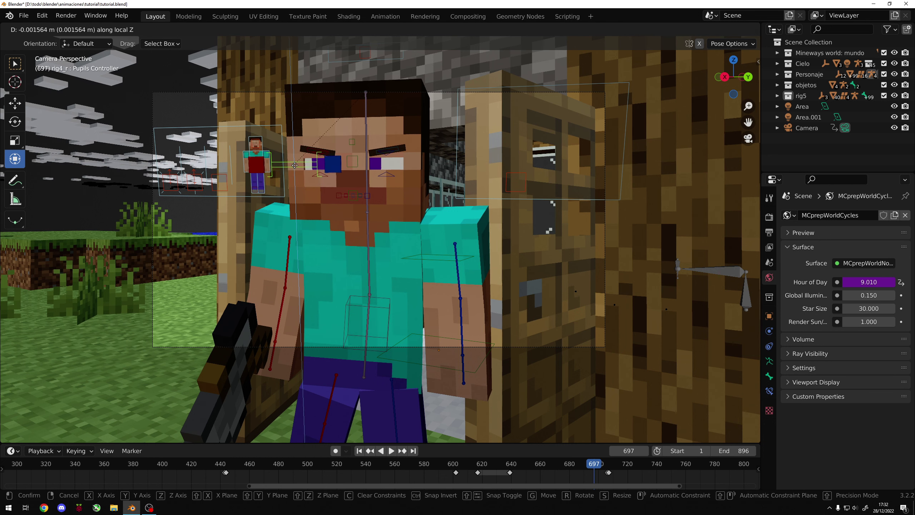
{"action": "left_click", "coordinate": [295, 165]}
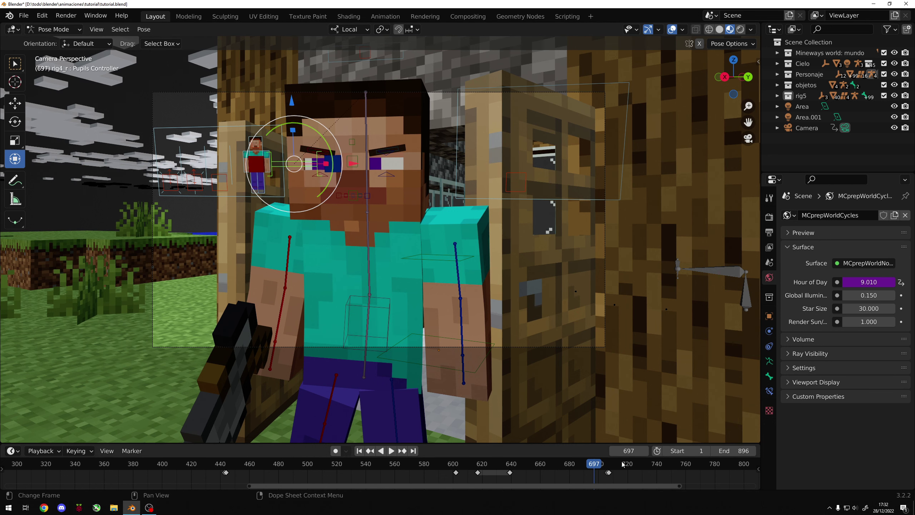
At frame 706, slide the pupils sideways along local X and keyframe their position.
{"action": "key", "text": "space"}
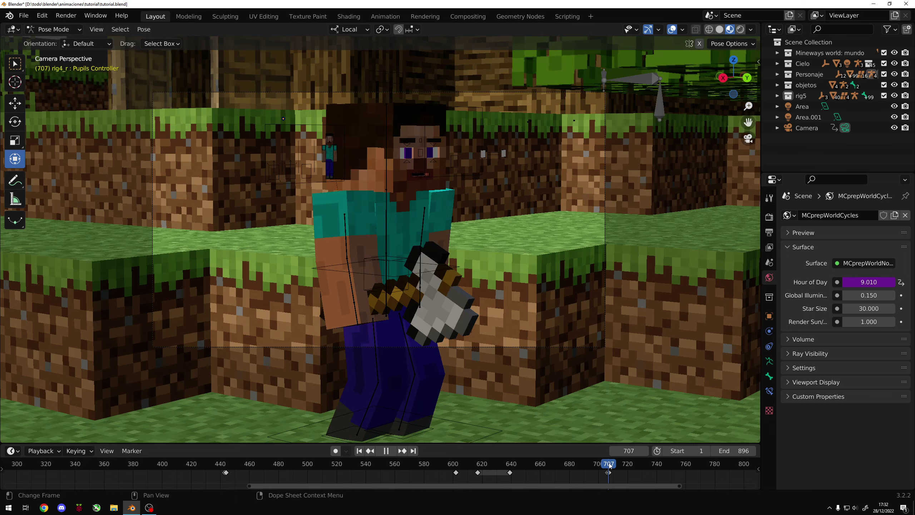
{"action": "left_click", "coordinate": [608, 465]}
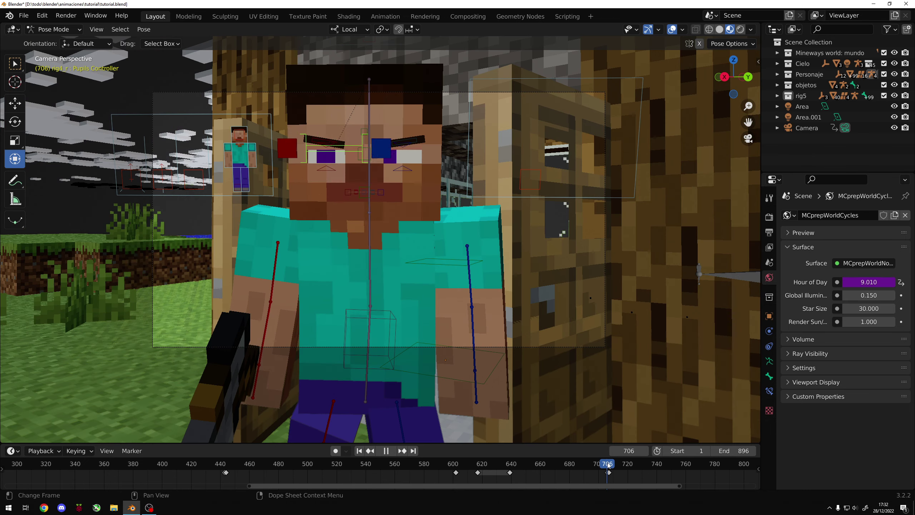
{"action": "key", "text": "space"}
{"action": "key", "text": "g"}
{"action": "key", "text": "x"}
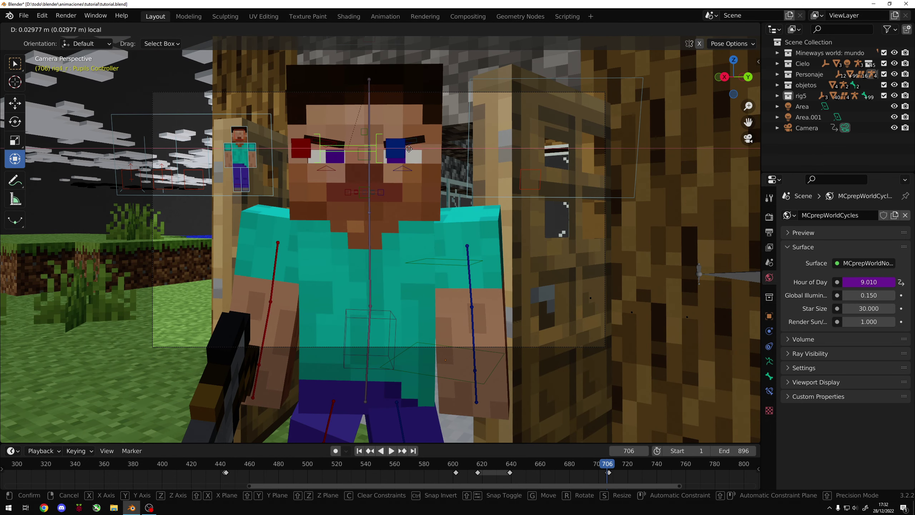
{"action": "left_click", "coordinate": [410, 149]}
{"action": "key", "text": "i"}
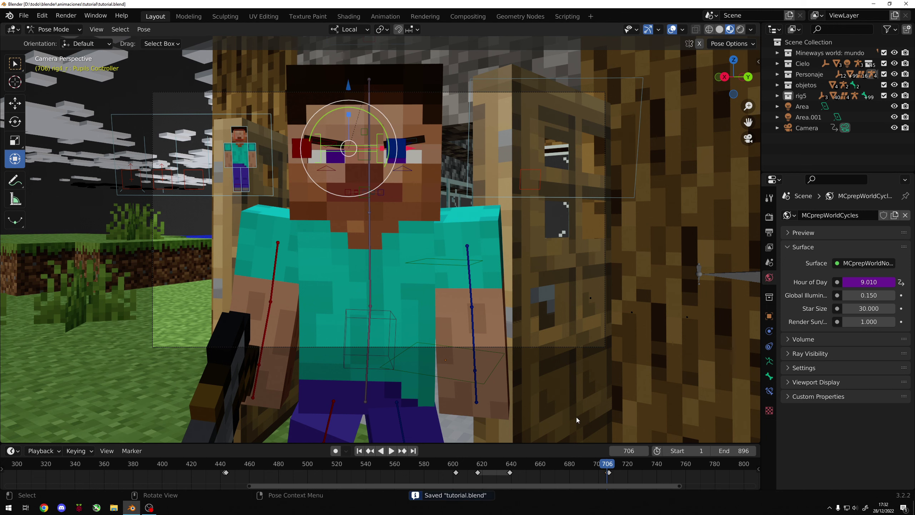
Review frames 637–706 and move the nearby pupil keyframe onto frame 706.
{"action": "left_click_drag", "start_coordinate": [608, 467], "coordinate": [507, 463]}
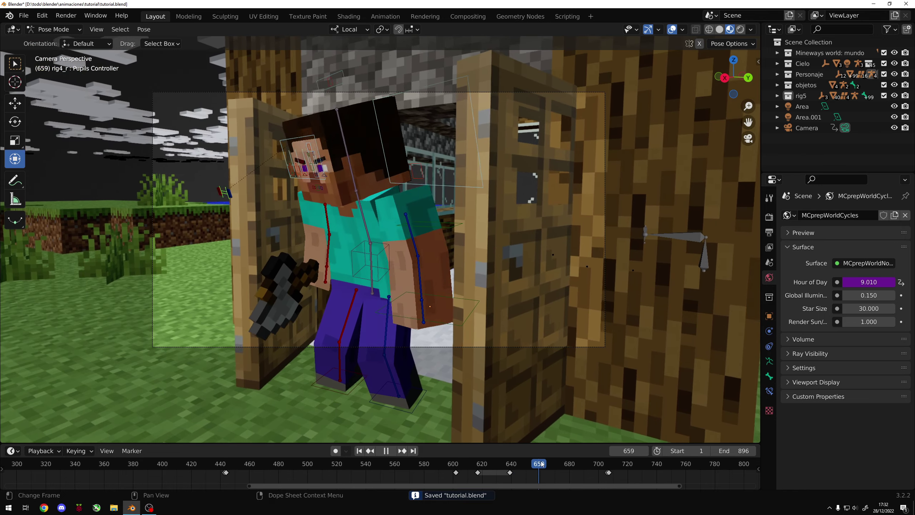
{"action": "left_click_drag", "start_coordinate": [507, 463], "coordinate": [595, 464]}
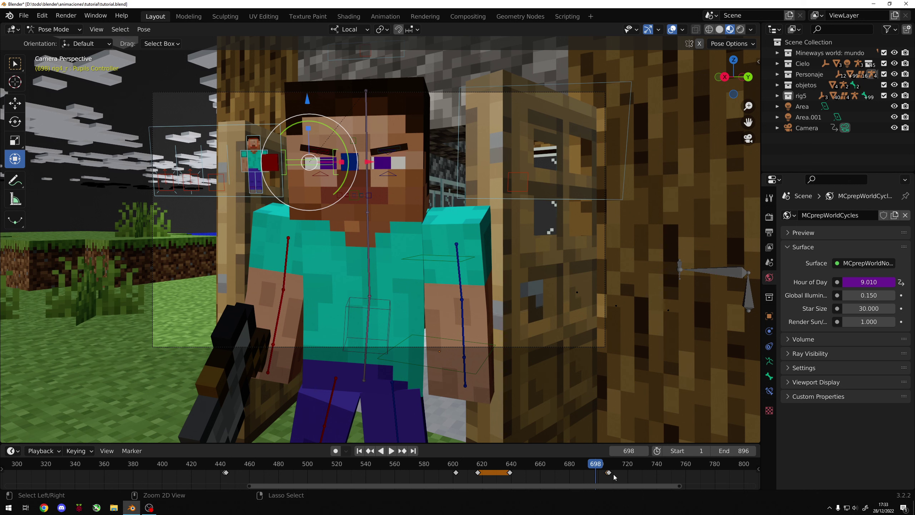
{"action": "key", "text": "Up"}
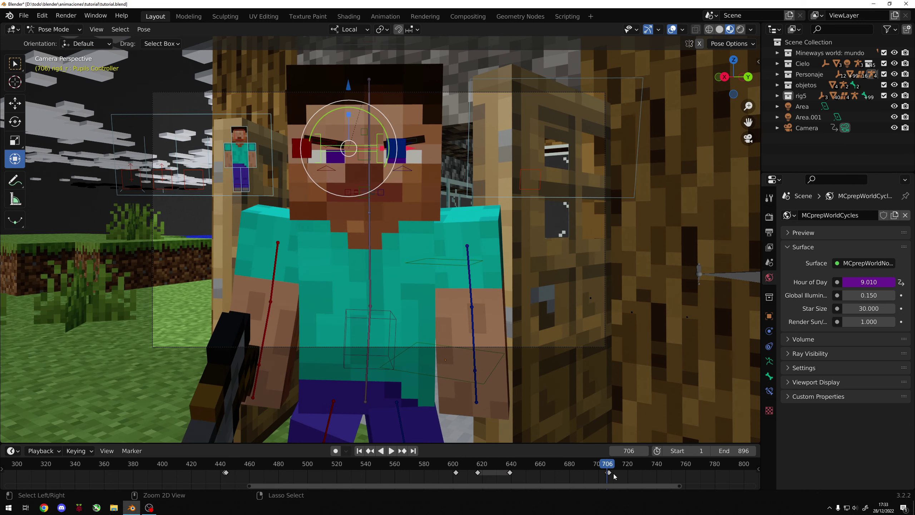
{"action": "left_click_drag", "start_coordinate": [614, 474], "coordinate": [561, 465]}
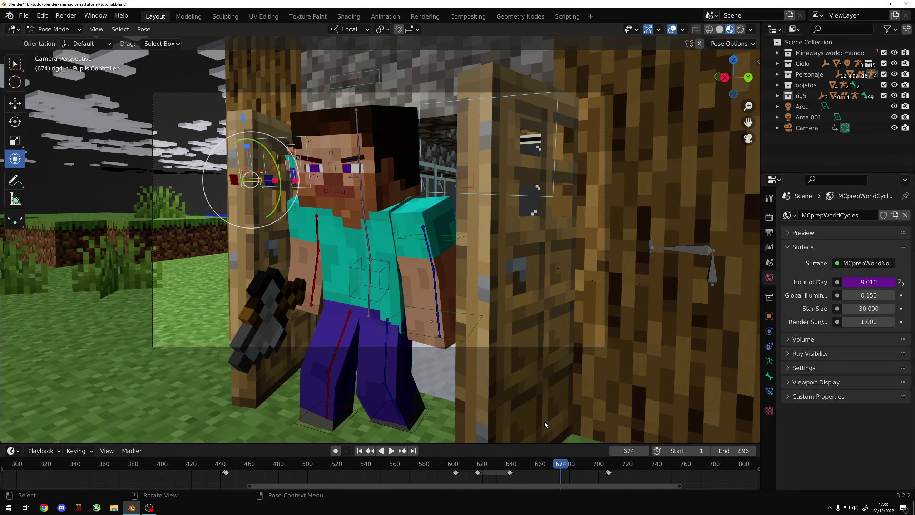
At frame 674, shift the pupils sideways along local X and key their pose.
{"action": "key", "text": "g"}
{"action": "key", "text": "z"}
{"action": "key", "text": "Escape"}
{"action": "left_click_drag", "start_coordinate": [294, 183], "coordinate": [306, 180]}
{"action": "key", "text": "q"}
{"action": "left_click", "coordinate": [306, 179]}
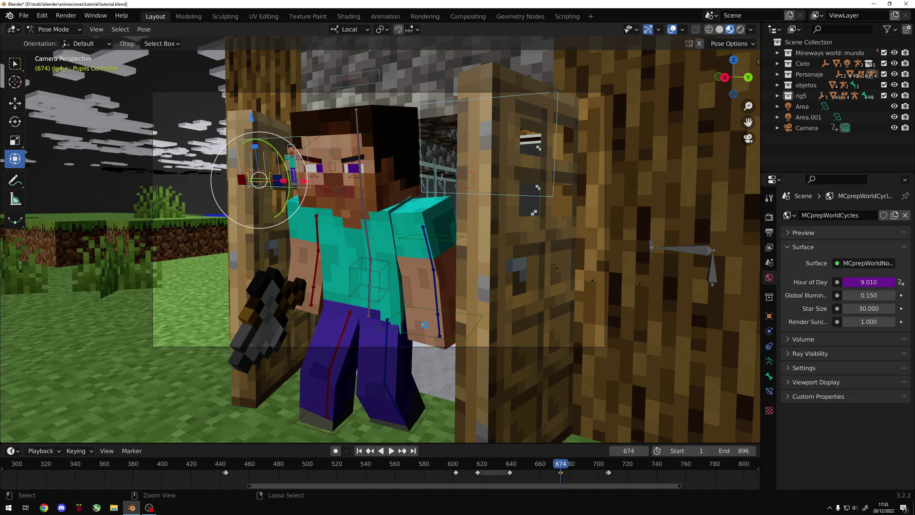
At frame 705, nudge the pupils sideways along local X into a new position.
{"action": "mouse_move", "coordinate": [570, 469]}
{"action": "left_mouse_down"}
{"action": "mouse_move", "coordinate": [552, 464]}
{"action": "mouse_move", "coordinate": [607, 464]}
{"action": "left_mouse_up"}
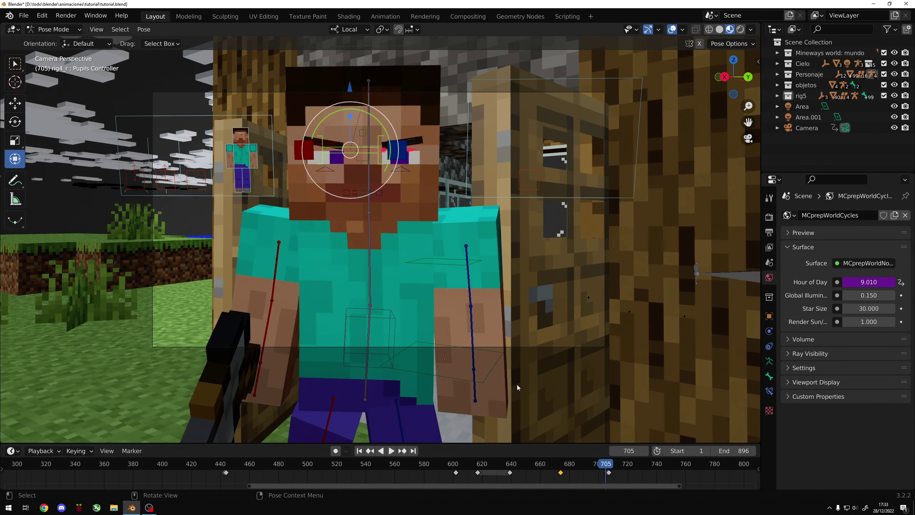
{"action": "left_click_drag", "start_coordinate": [404, 148], "coordinate": [406, 150]}
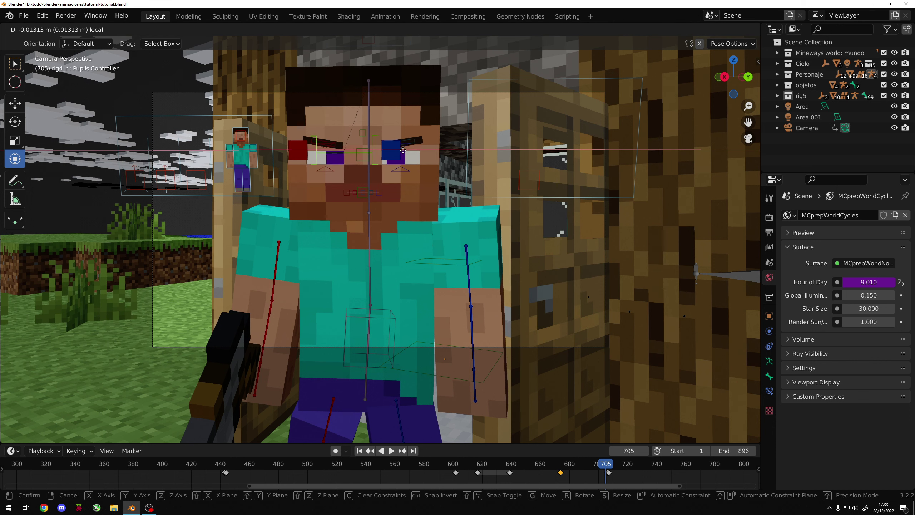
{"action": "left_click_drag", "start_coordinate": [401, 149], "coordinate": [402, 153]}
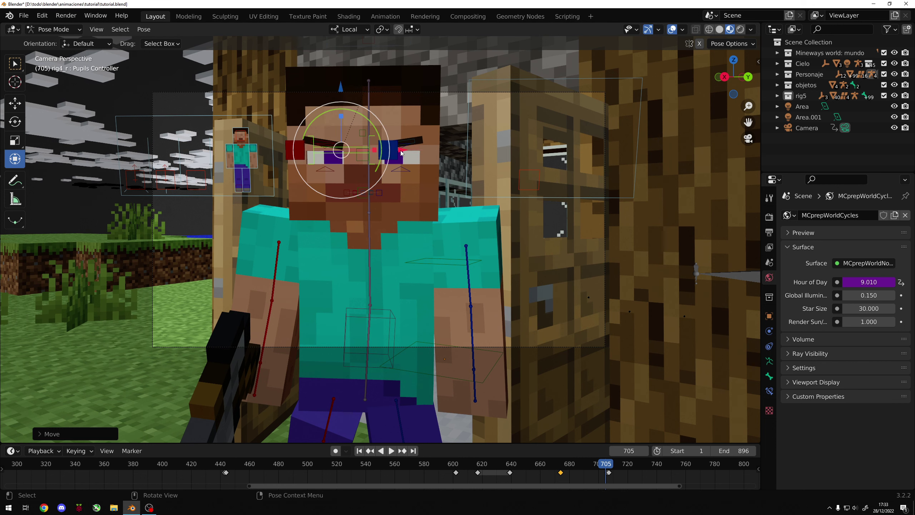
Scrub and replay the pupil glance between frames 635 and 708, stopping at frame 674.
{"action": "left_click_drag", "start_coordinate": [601, 466], "coordinate": [504, 463]}
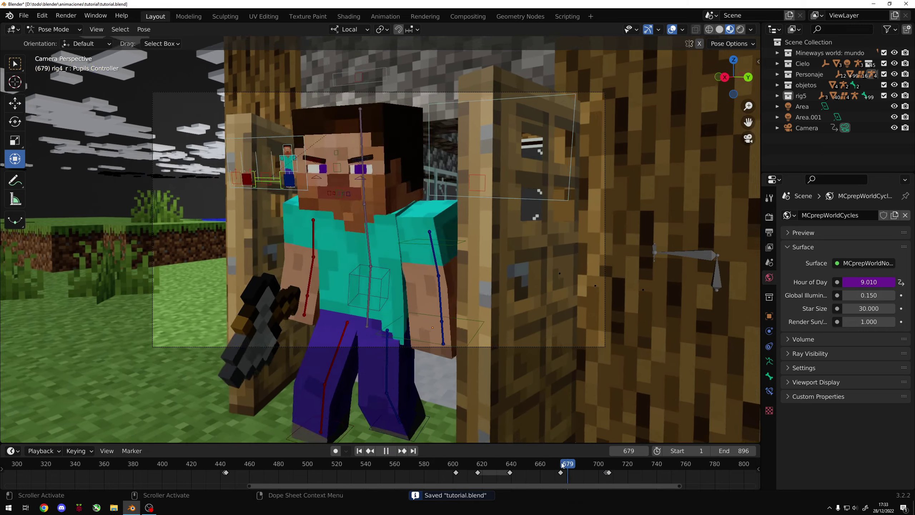
{"action": "key", "text": "space"}
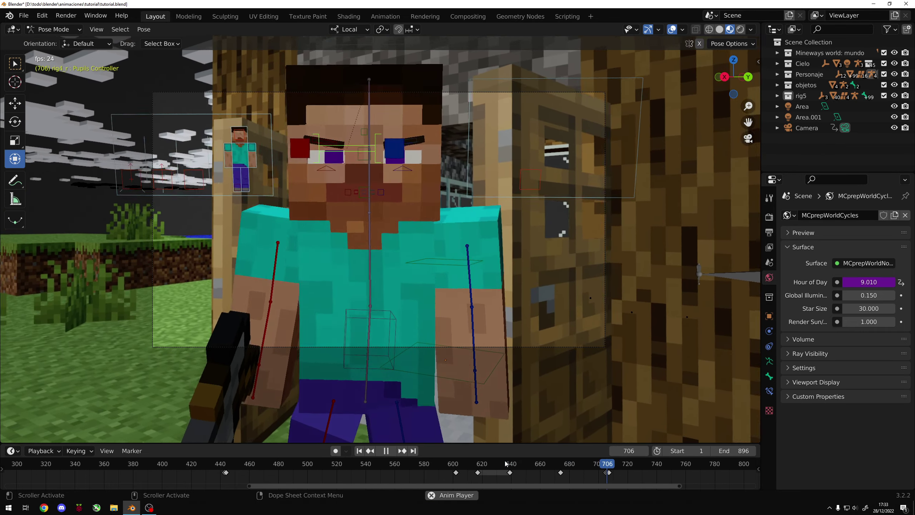
{"action": "key", "text": "space"}
{"action": "left_click_drag", "start_coordinate": [608, 465], "coordinate": [523, 465]}
{"action": "key", "text": "space"}
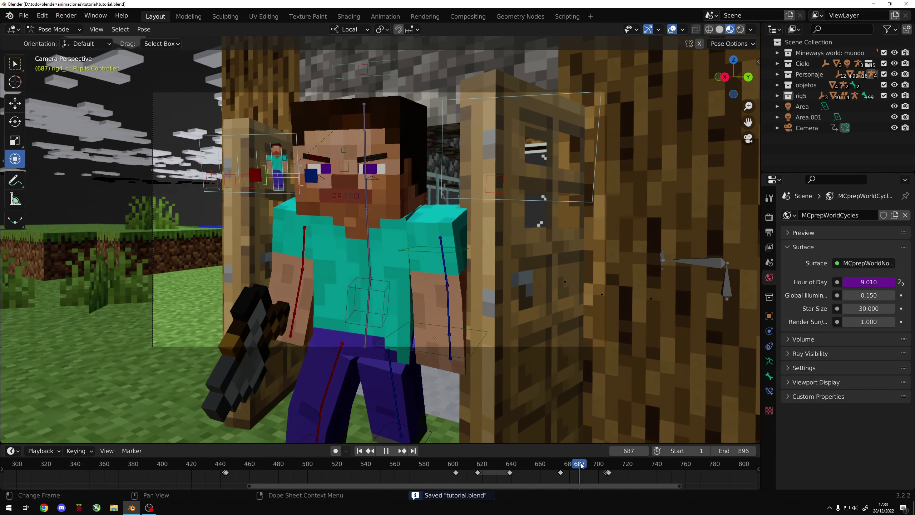
{"action": "left_click_drag", "start_coordinate": [582, 466], "coordinate": [572, 465]}
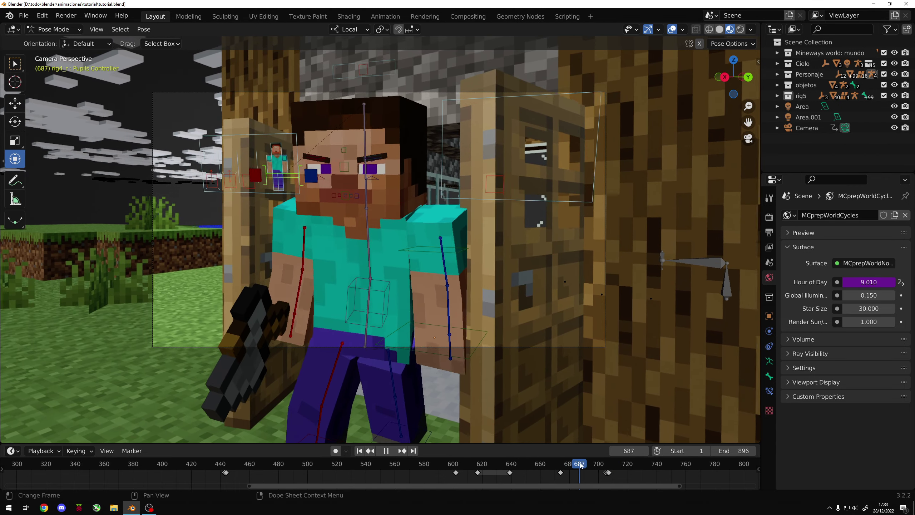
{"action": "mouse_move", "coordinate": [575, 465]}
{"action": "left_mouse_down"}
{"action": "mouse_move", "coordinate": [594, 465]}
{"action": "mouse_move", "coordinate": [462, 465]}
{"action": "left_mouse_up"}
{"action": "key", "text": "space"}
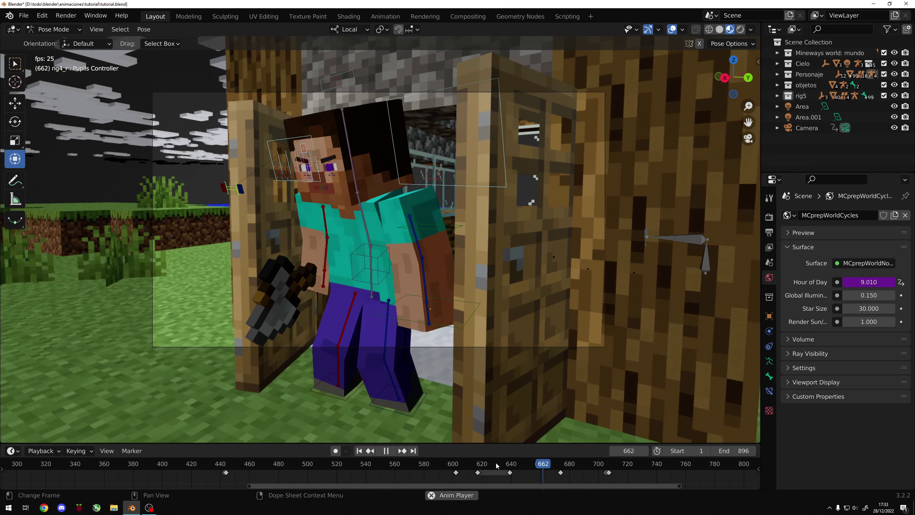
{"action": "key", "text": "space"}
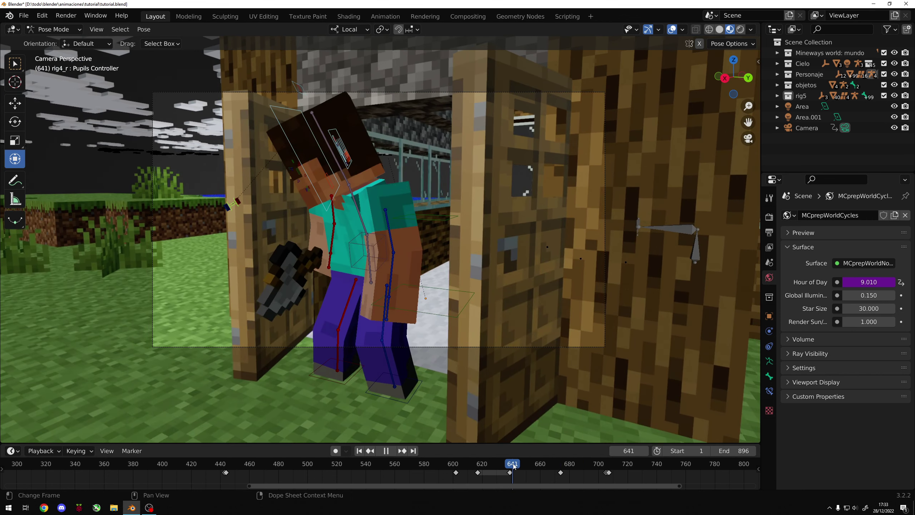
{"action": "mouse_move", "coordinate": [576, 464]}
{"action": "left_mouse_down"}
{"action": "mouse_move", "coordinate": [537, 467]}
{"action": "mouse_move", "coordinate": [562, 467]}
{"action": "left_mouse_up"}
{"action": "key", "text": "space"}
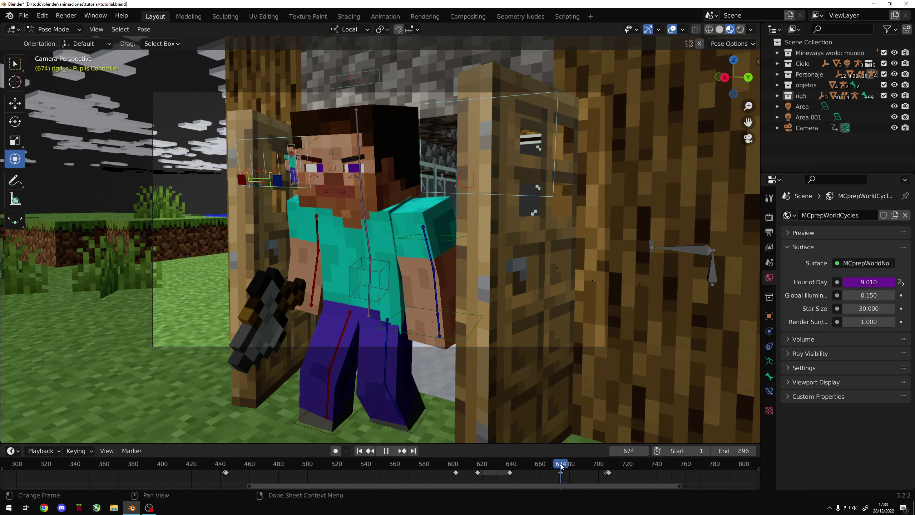
{"action": "key", "text": "space"}
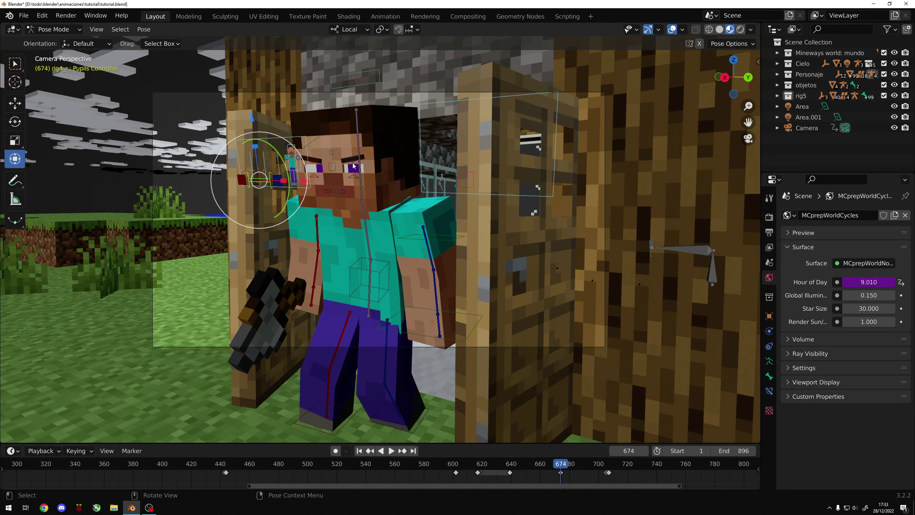
{"action": "left_click", "coordinate": [320, 161]}
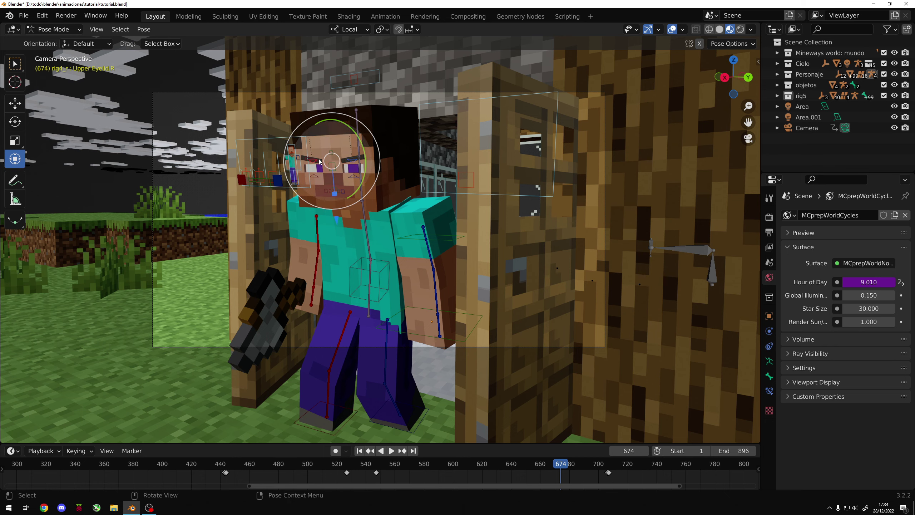
{"action": "key", "text": "Right"}
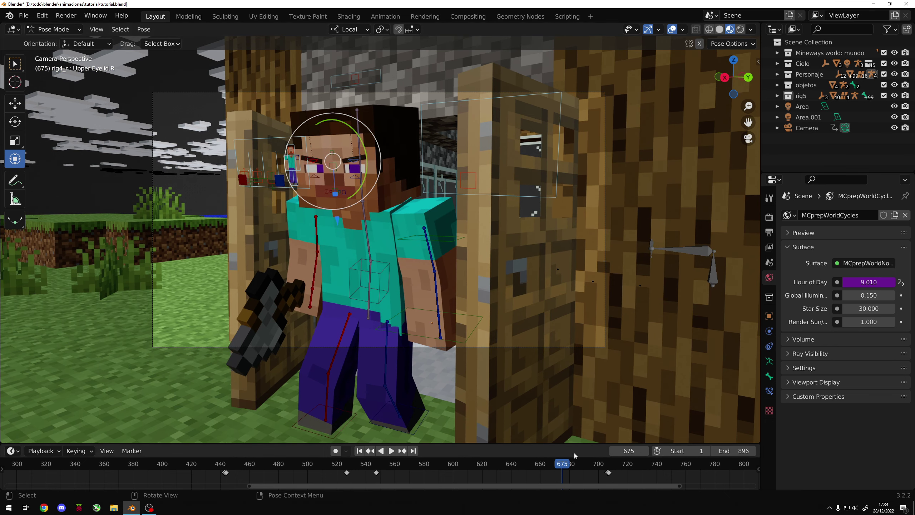
{"action": "left_click", "coordinate": [363, 216]}
{"action": "left_click", "coordinate": [355, 188]}
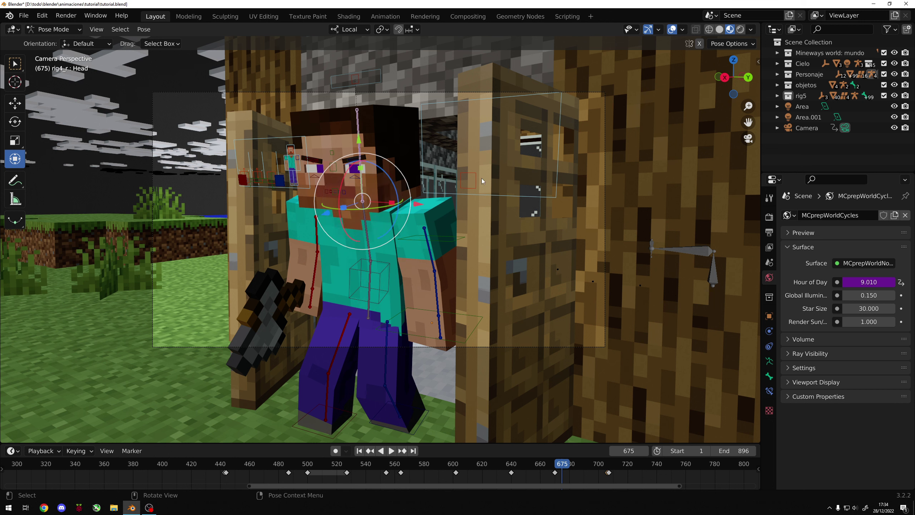
{"action": "left_click", "coordinate": [353, 179]}
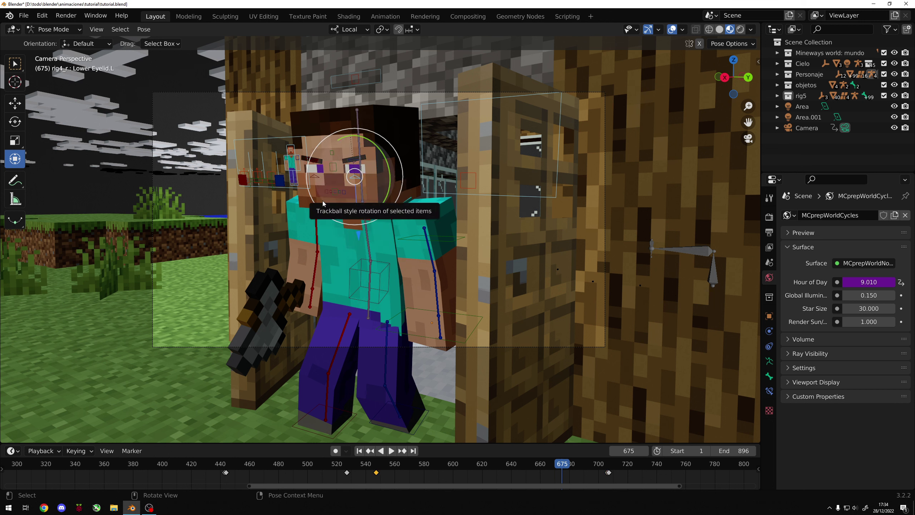
{"action": "left_click", "coordinate": [267, 182]}
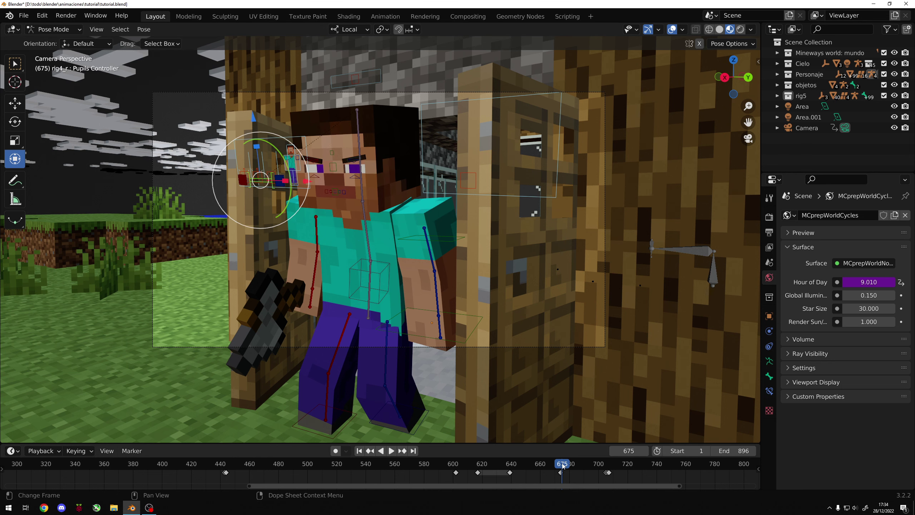
{"action": "key", "text": "Left"}
{"action": "left_click", "coordinate": [344, 165]}
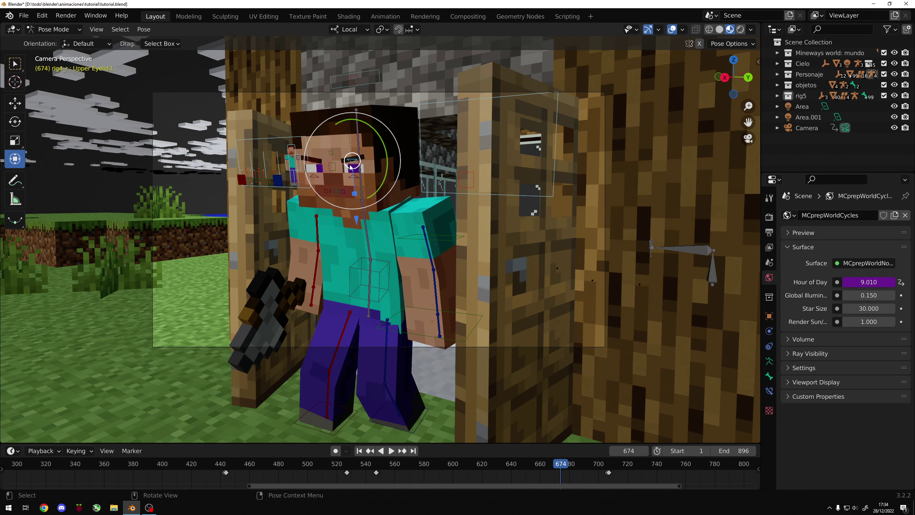
{"action": "left_click", "coordinate": [313, 163], "text": "shift"}
Return to the camera view and select both eyebrow bones.
{"action": "left_click", "coordinate": [314, 166]}
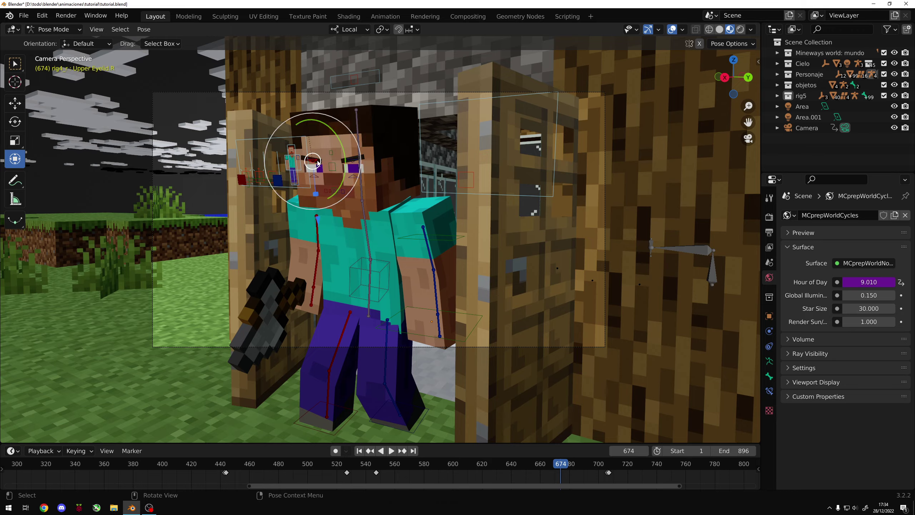
{"action": "mouse_move", "coordinate": [313, 165]}
{"action": "middle_mouse_down"}
{"action": "mouse_move", "coordinate": [308, 140]}
{"action": "mouse_move", "coordinate": [414, 326]}
{"action": "mouse_move", "coordinate": [403, 313]}
{"action": "middle_mouse_up"}
{"action": "key", "text": "KP_0"}
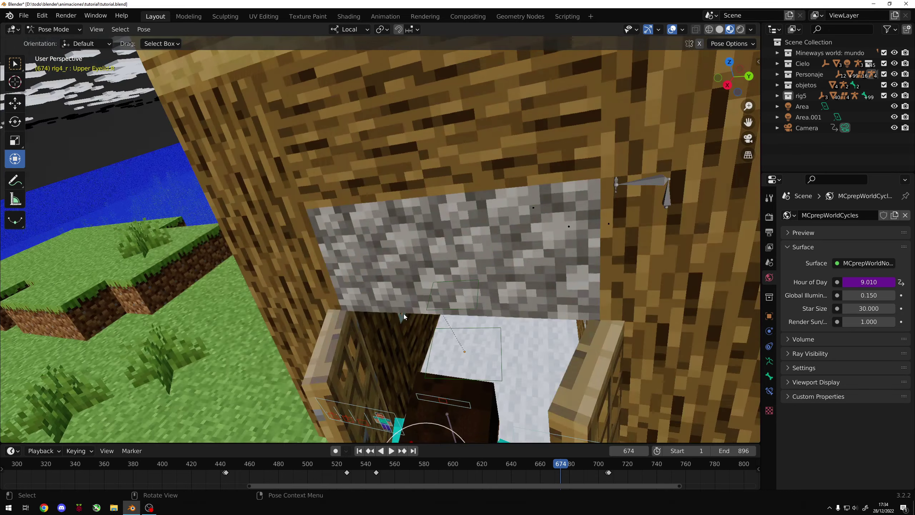
{"action": "scroll", "coordinate": [411, 254], "scroll_direction": "up", "scroll_amount": 2}
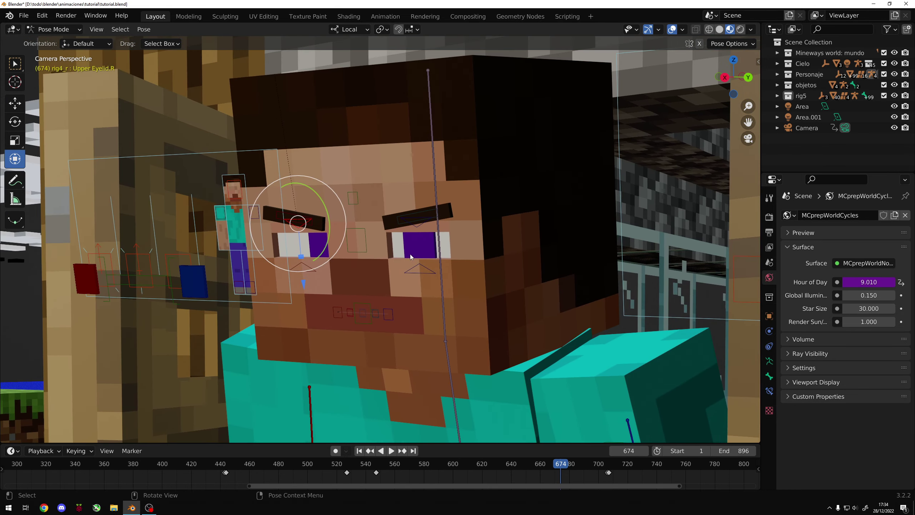
{"action": "scroll", "coordinate": [410, 254], "scroll_direction": "up", "scroll_amount": 2}
{"action": "scroll", "coordinate": [428, 248], "scroll_direction": "up", "scroll_amount": 1}
{"action": "left_click", "coordinate": [434, 244], "text": "shift"}
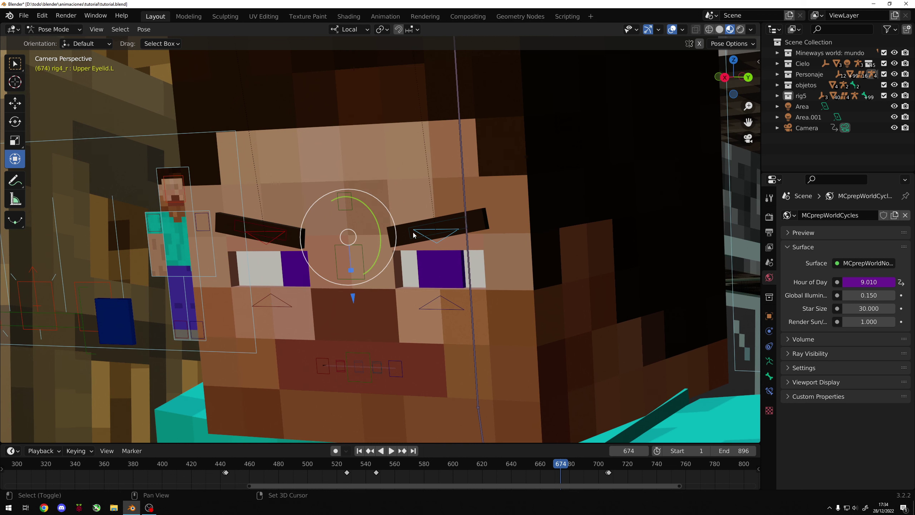
{"action": "left_click", "coordinate": [277, 232], "text": "shift"}
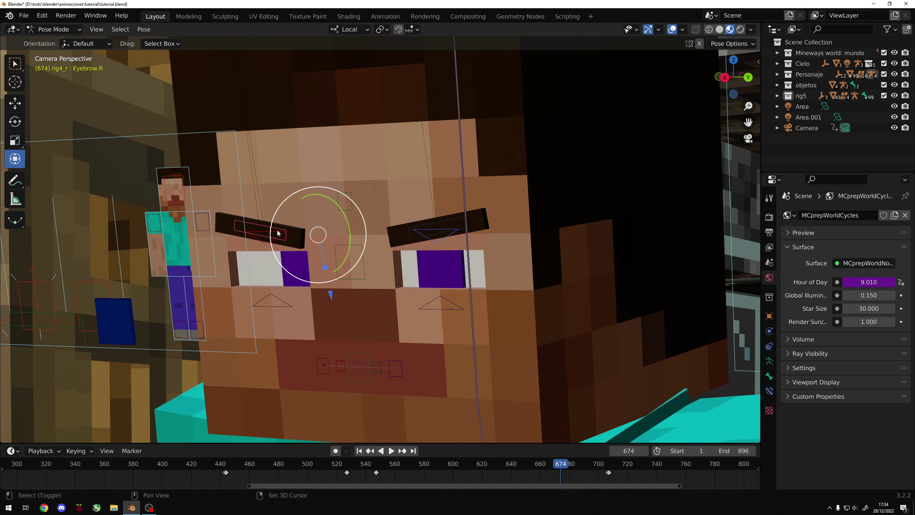
{"action": "left_click", "coordinate": [426, 226], "text": "shift"}
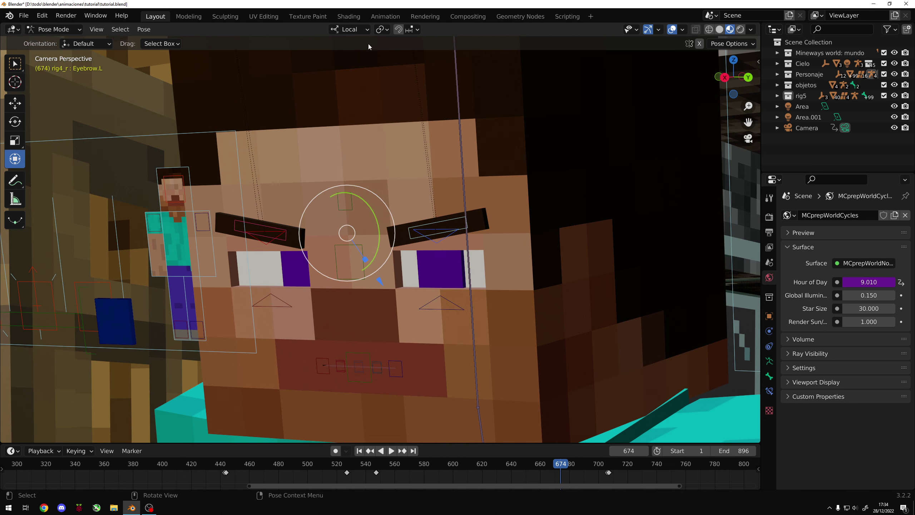
Switch to Global orientation, test-raise the eyebrows, then key their rest location and rotation at 674.
{"action": "left_click", "coordinate": [355, 29]}
{"action": "left_click", "coordinate": [345, 58]}
{"action": "left_click_drag", "start_coordinate": [348, 212], "coordinate": [347, 155]}
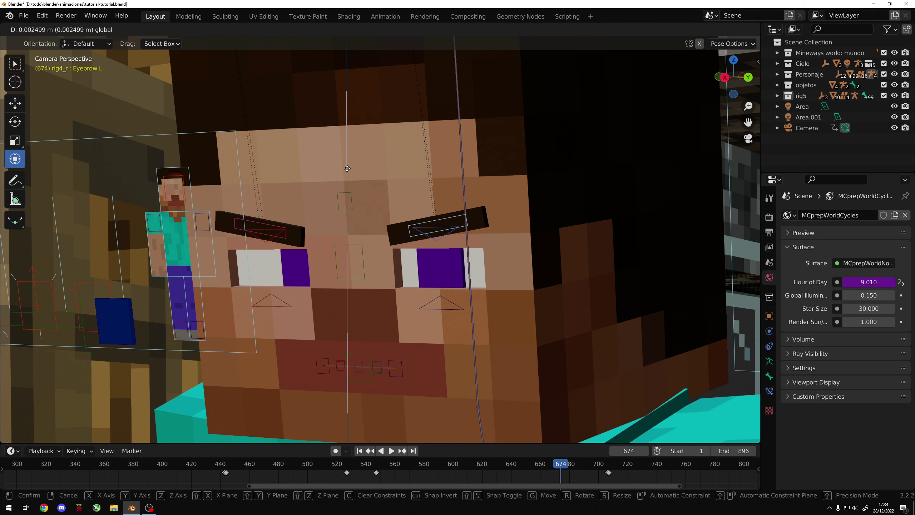
{"action": "key", "text": "i"}
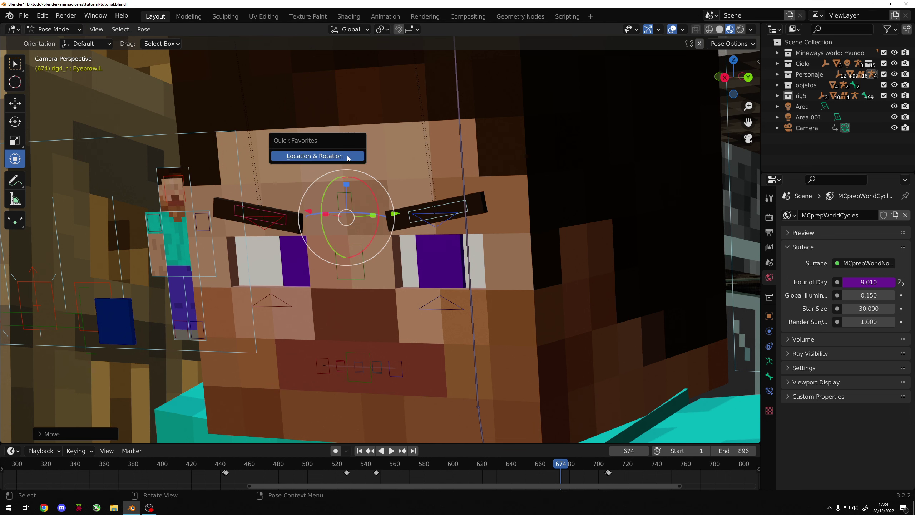
{"action": "left_click", "coordinate": [348, 159]}
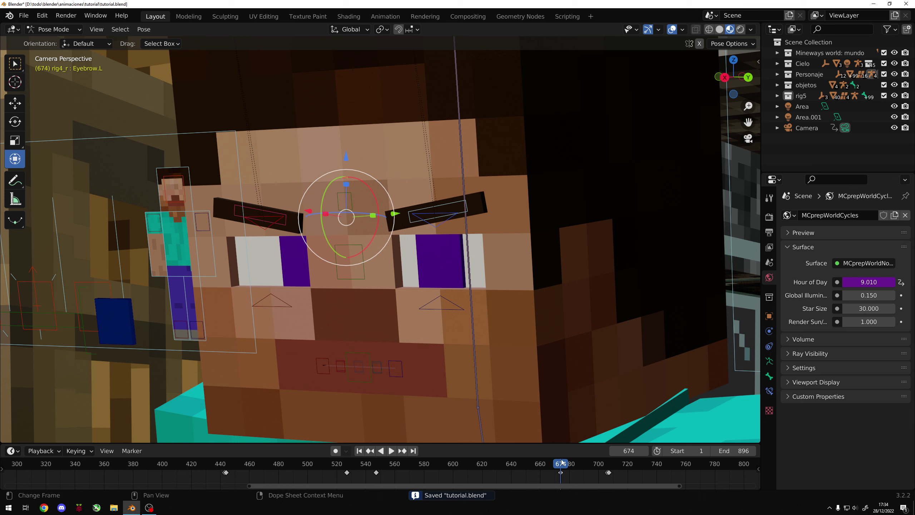
{"action": "key", "text": "ctrl+z"}
{"action": "key", "text": "i"}
{"action": "left_click", "coordinate": [521, 391]}
Save, move to frame 705, and try raising the eyebrows before undoing the attempts.
{"action": "key", "text": "ctrl+s"}
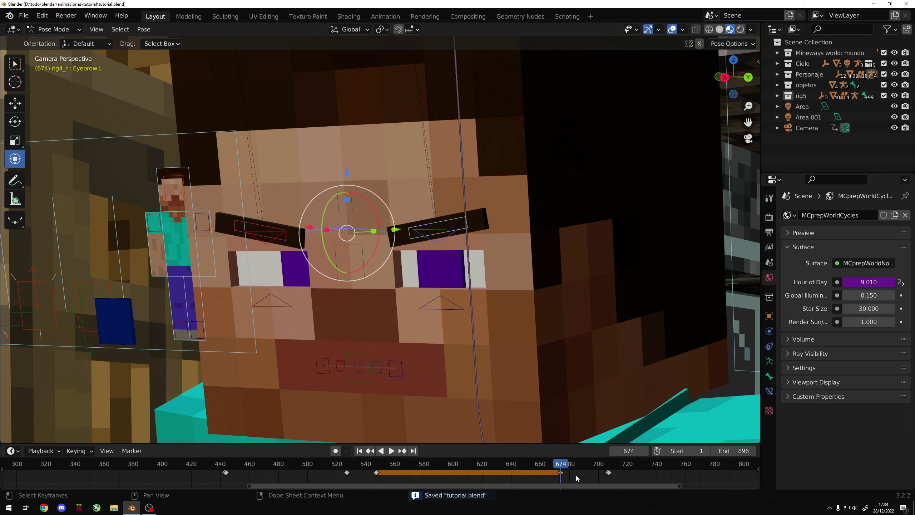
{"action": "left_click_drag", "start_coordinate": [569, 469], "coordinate": [606, 462]}
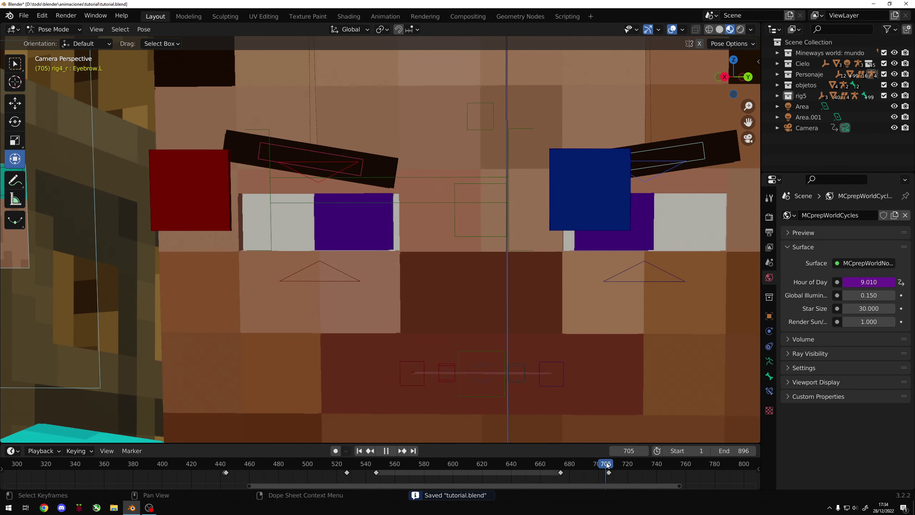
{"action": "left_click_drag", "start_coordinate": [606, 462], "coordinate": [606, 462]}
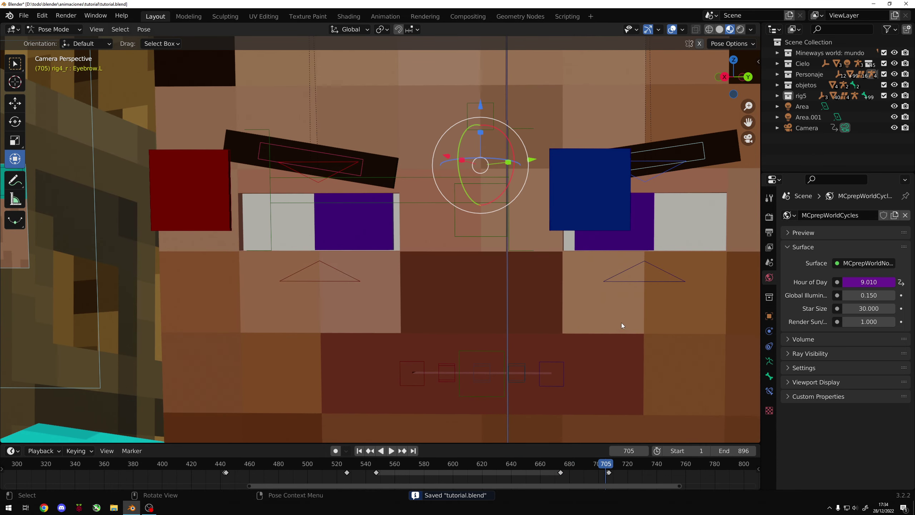
{"action": "mouse_move", "coordinate": [490, 105]}
{"action": "left_mouse_down"}
{"action": "mouse_move", "coordinate": [484, 78]}
{"action": "mouse_move", "coordinate": [483, 90]}
{"action": "left_mouse_up"}
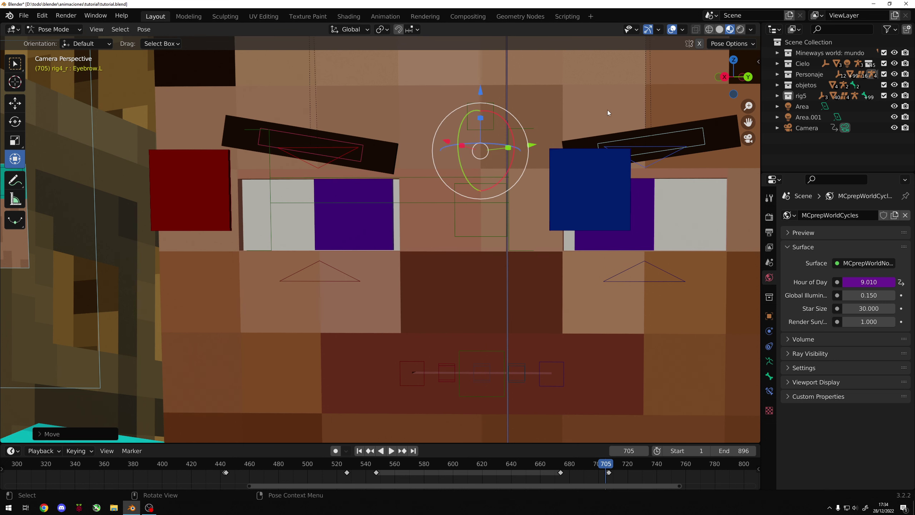
{"action": "left_click", "coordinate": [649, 158]}
{"action": "left_click_drag", "start_coordinate": [651, 93], "coordinate": [595, 82]}
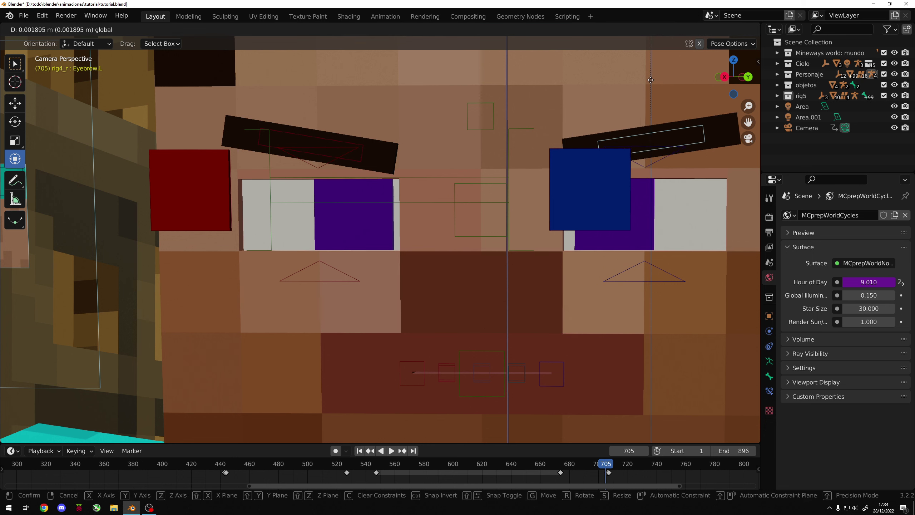
{"action": "left_click", "coordinate": [335, 144]}
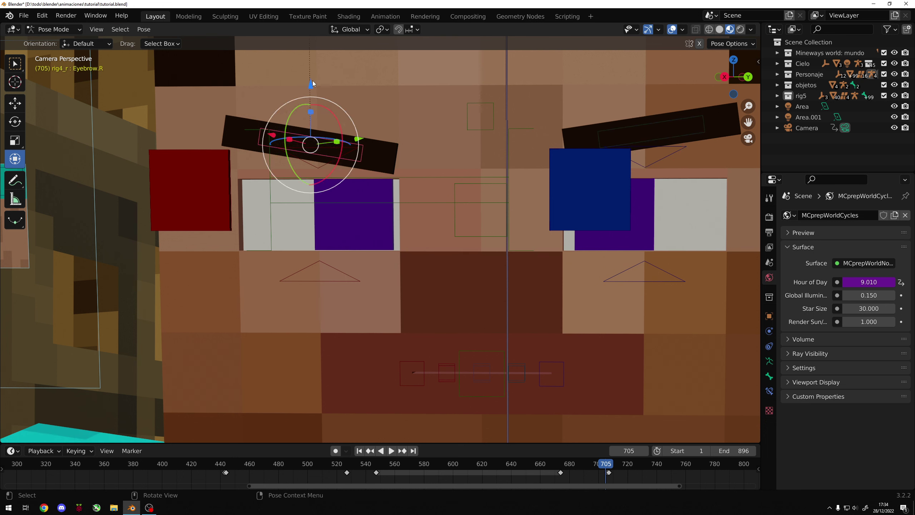
{"action": "left_click_drag", "start_coordinate": [312, 80], "coordinate": [313, 72]}
{"action": "key", "text": "ctrl+z"}
{"action": "key", "text": "ctrl+z"}
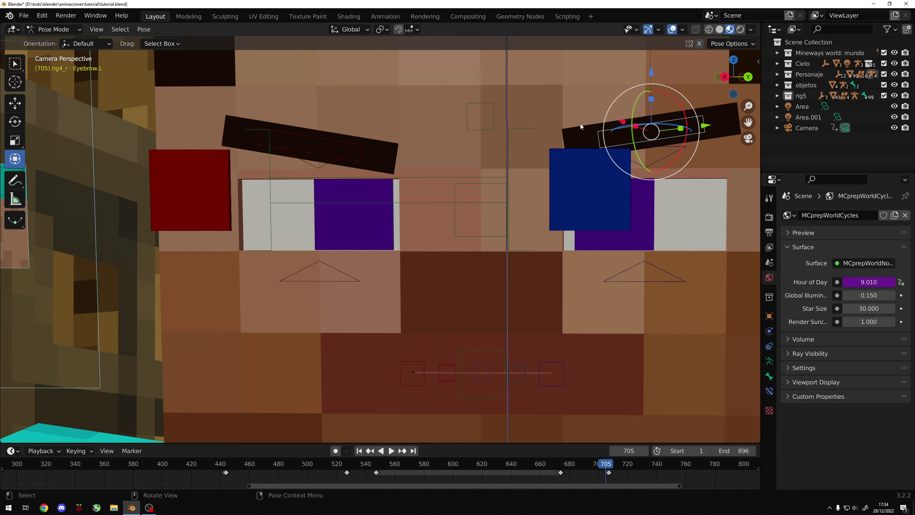
{"action": "key", "text": "ctrl+z"}
Raise both eyebrows vertically and key them, then key both upper eyelids' poses.
{"action": "left_click", "coordinate": [322, 138], "text": "shift"}
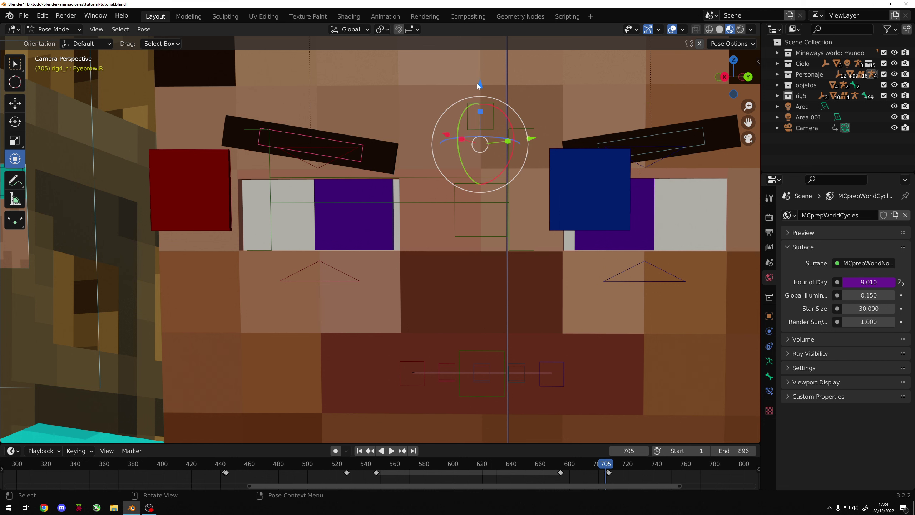
{"action": "key", "text": "g"}
{"action": "key", "text": "z"}
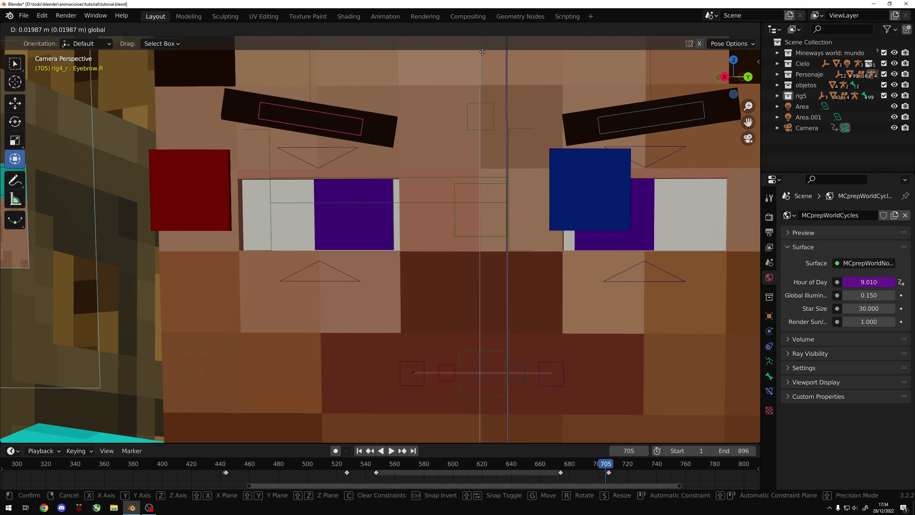
{"action": "left_click", "coordinate": [491, 72]}
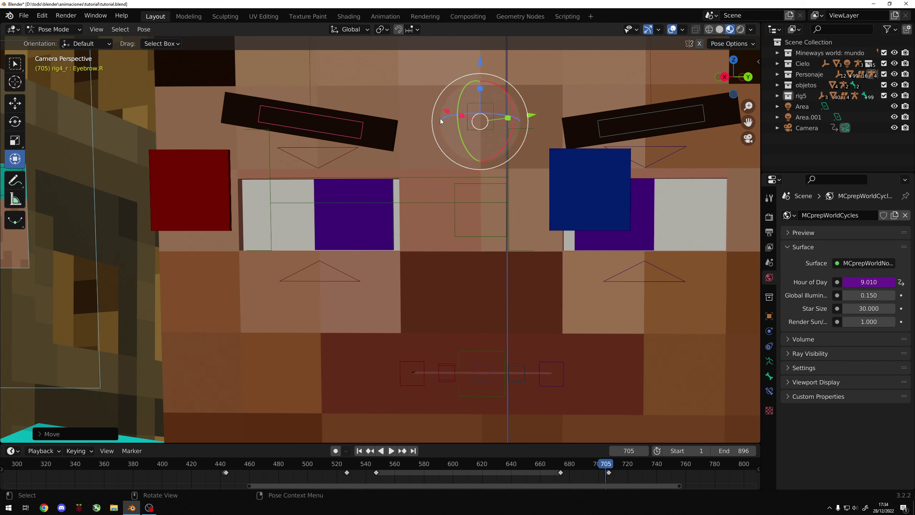
{"action": "left_click", "coordinate": [414, 122]}
{"action": "left_click", "coordinate": [387, 163]}
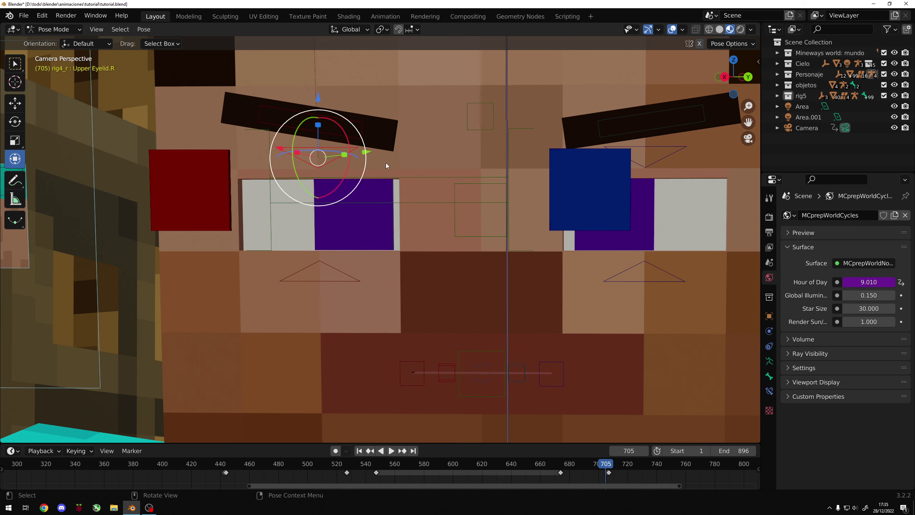
{"action": "left_click", "coordinate": [650, 163]}
{"action": "key", "text": "q"}
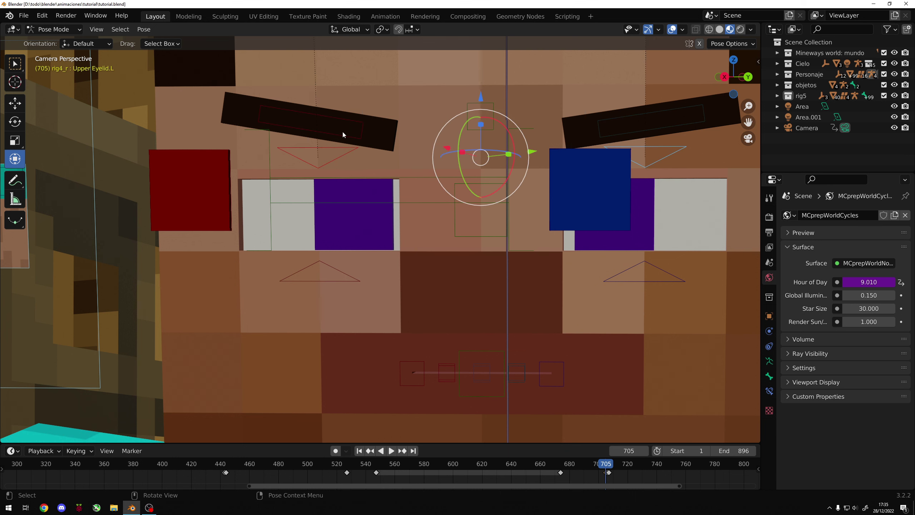
Rotate the right and left eyebrows on Z toward level, then select both eyebrows.
{"action": "left_click", "coordinate": [343, 134]}
{"action": "key", "text": "r"}
{"action": "key", "text": "z"}
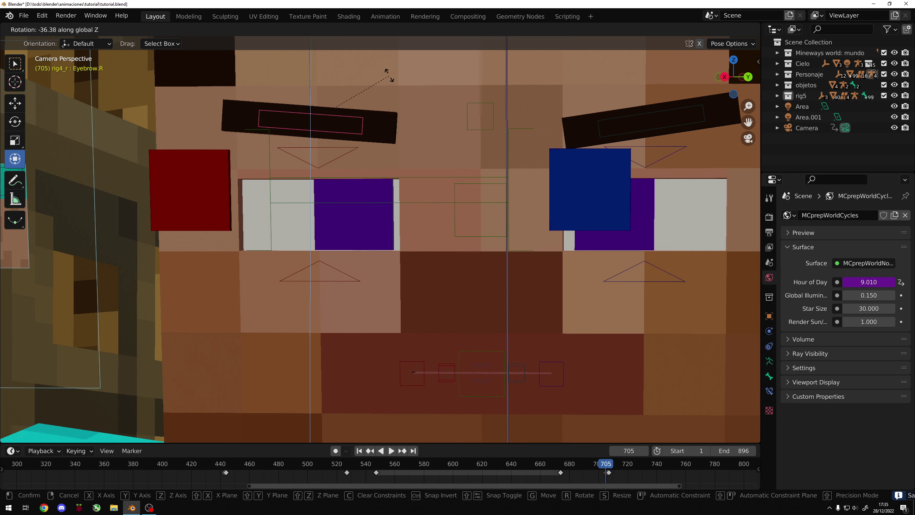
{"action": "left_click", "coordinate": [387, 77]}
{"action": "left_click", "coordinate": [617, 134]}
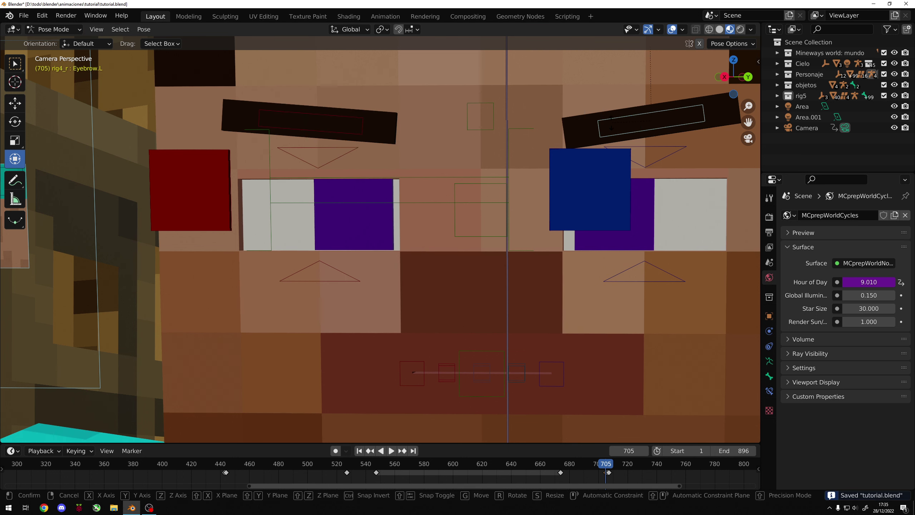
{"action": "key", "text": "r"}
{"action": "key", "text": "z"}
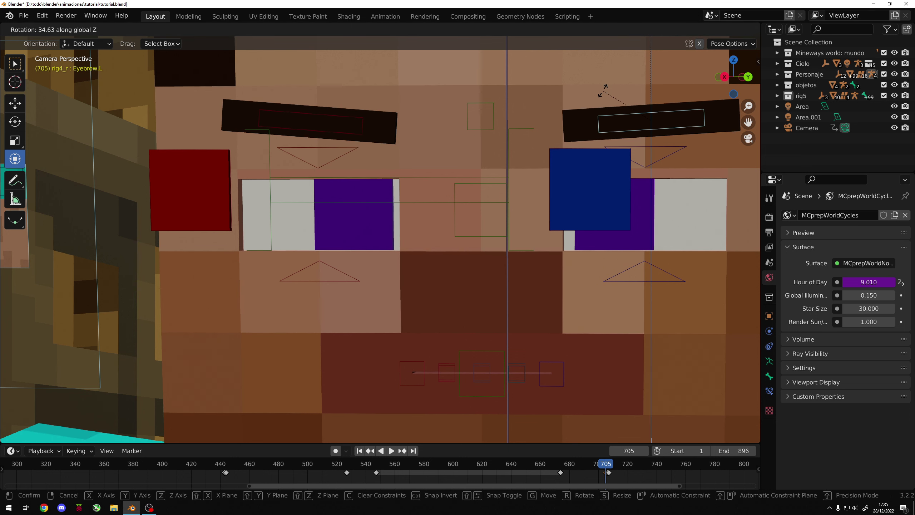
{"action": "left_click", "coordinate": [604, 90]}
{"action": "left_click", "coordinate": [356, 121]}
Keyframe both eyebrows' new rotation and play back the animation around frame 705.
{"action": "key", "text": "q"}
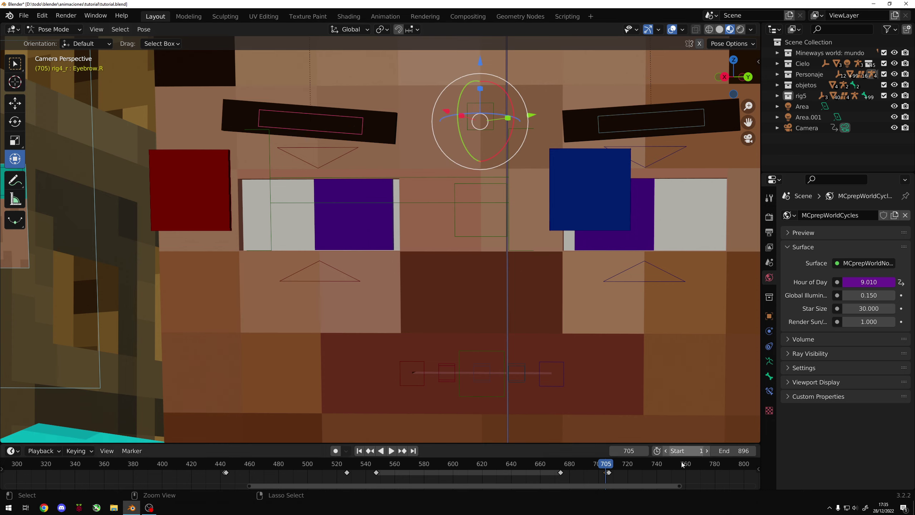
{"action": "left_click_drag", "start_coordinate": [607, 469], "coordinate": [530, 463]}
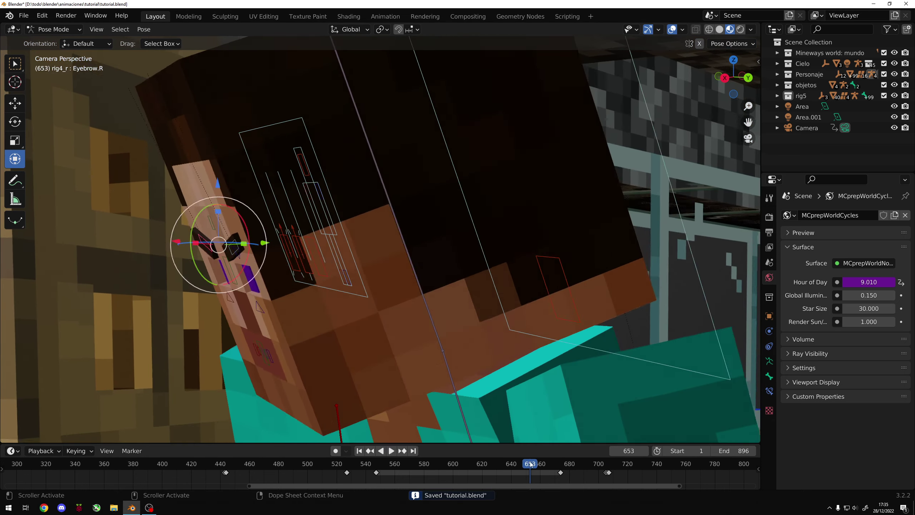
{"action": "key", "text": "space"}
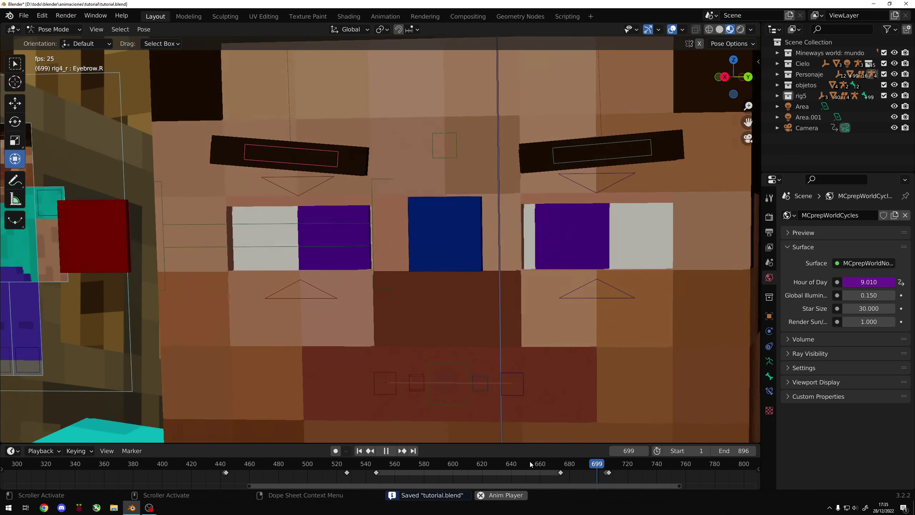
{"action": "key", "text": "space"}
{"action": "key", "text": "Right"}
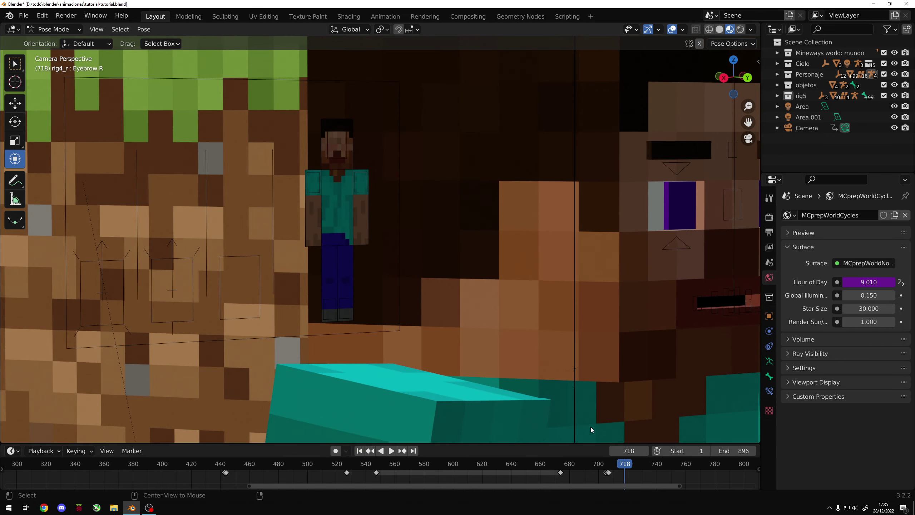
{"action": "key", "text": "Right"}
{"action": "key", "text": "space"}
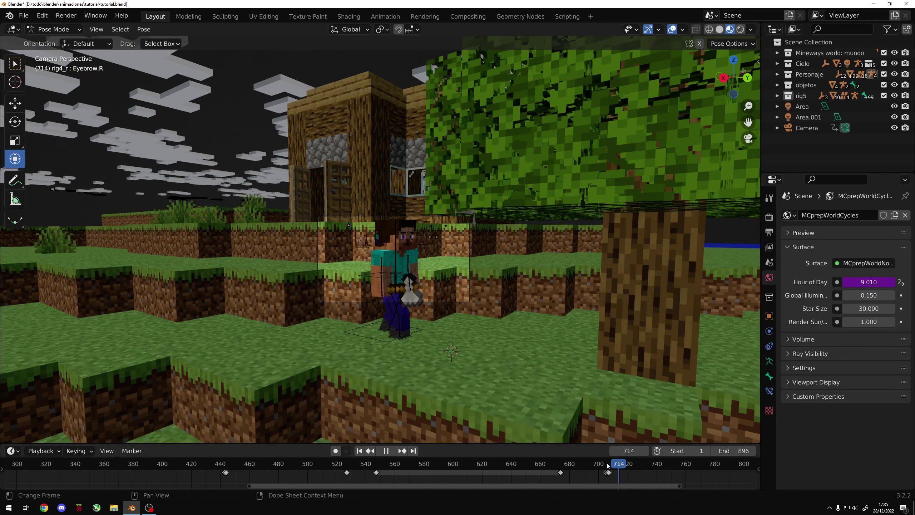
{"action": "left_click_drag", "start_coordinate": [606, 463], "coordinate": [439, 462]}
{"action": "key", "text": "space"}
Replay the animation from about frame 510 to 717, stop at 707, and switch to Object Mode.
{"action": "scroll", "coordinate": [534, 351], "scroll_direction": "up", "scroll_amount": 5}
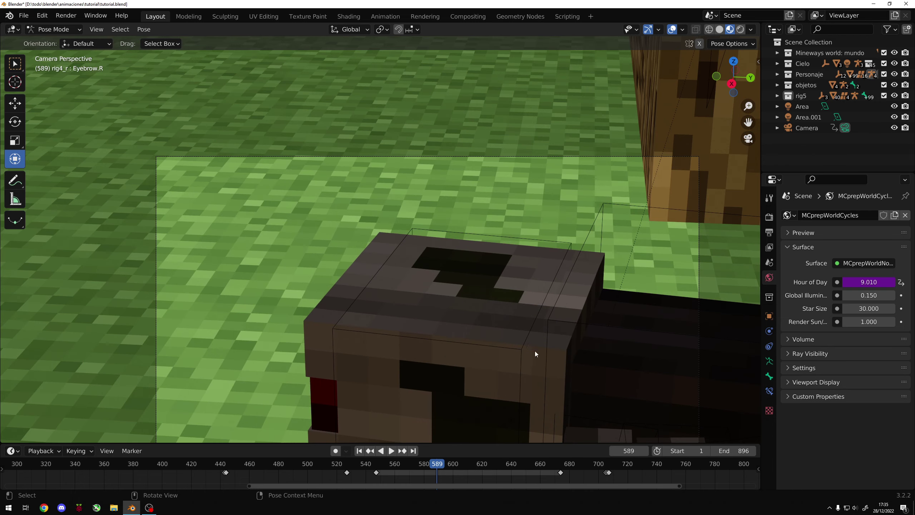
{"action": "scroll", "coordinate": [615, 370], "scroll_direction": "down", "scroll_amount": 4}
{"action": "scroll", "coordinate": [615, 370], "scroll_direction": "up", "scroll_amount": 4}
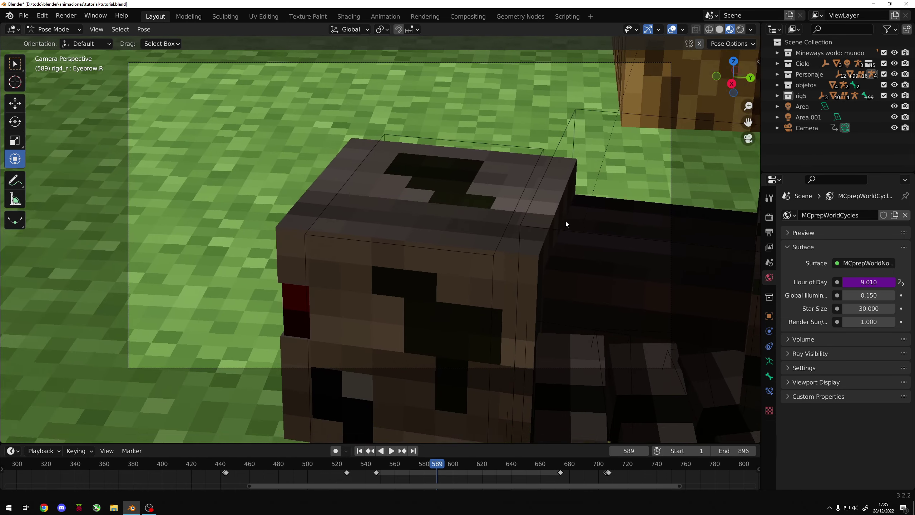
{"action": "scroll", "coordinate": [566, 224], "scroll_direction": "up", "scroll_amount": 1}
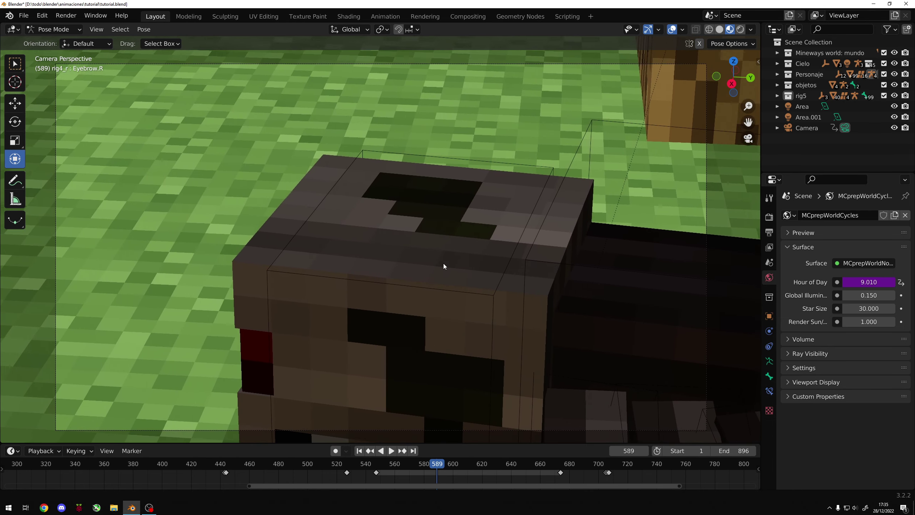
{"action": "left_click", "coordinate": [334, 458]}
{"action": "key", "text": "space"}
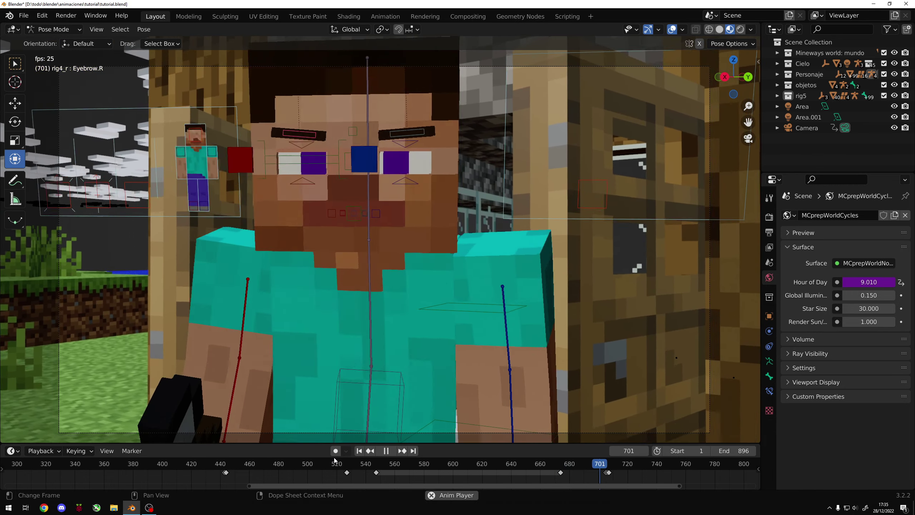
{"action": "key", "text": "space"}
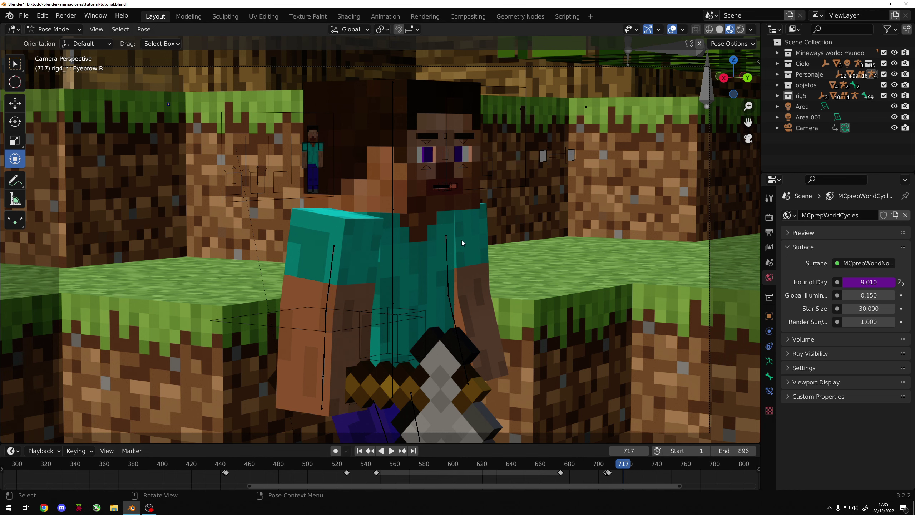
{"action": "left_click", "coordinate": [608, 465]}
{"action": "key", "text": "space"}
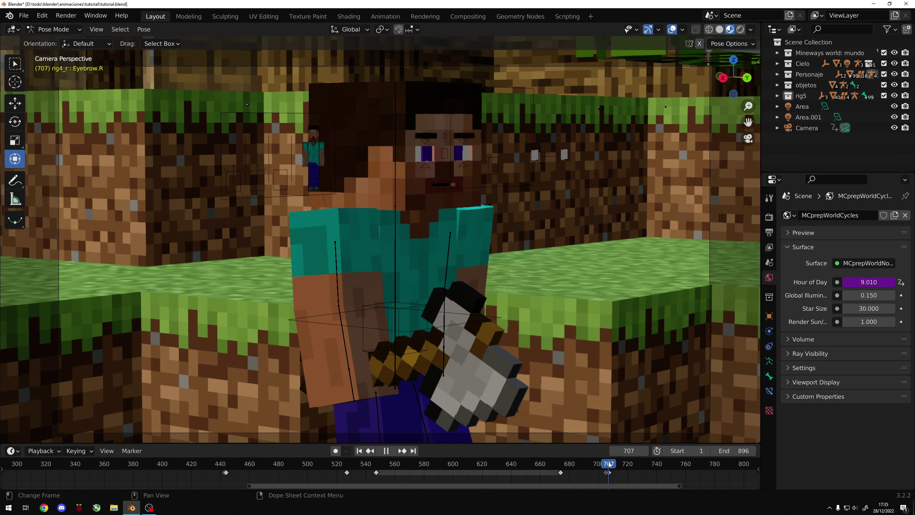
{"action": "key", "text": "Escape"}
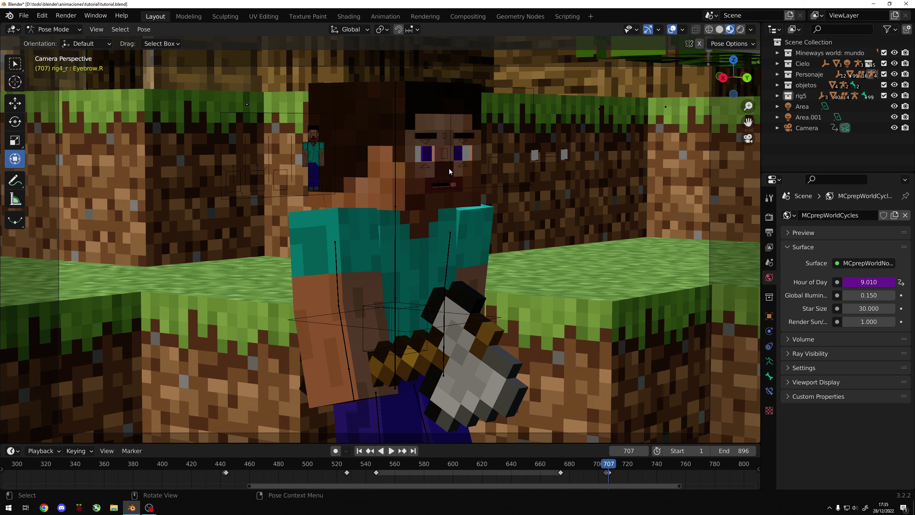
{"action": "key", "text": "ctrl+Tab"}
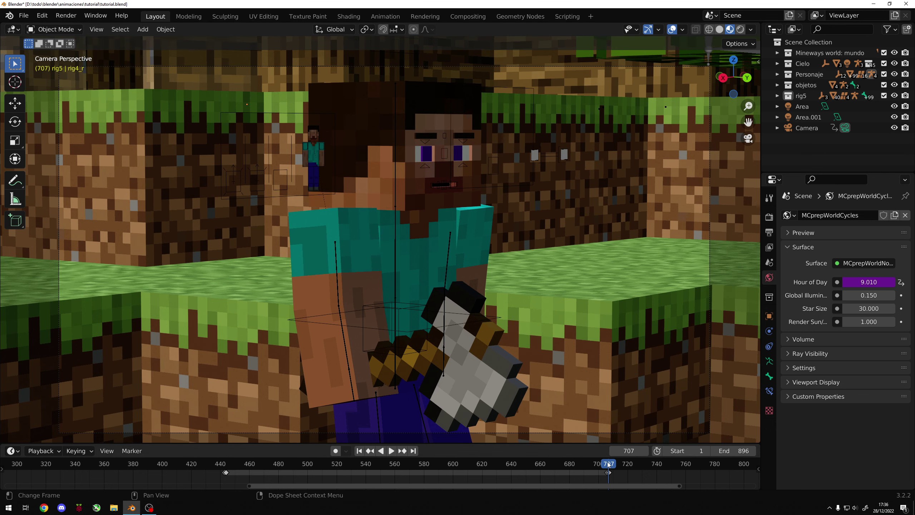
Put Steve's rig back in Pose Mode at frame 707, save tutorial.blend, and pick the right lower eyelid bone.
{"action": "left_click_drag", "start_coordinate": [608, 465], "coordinate": [608, 465]}
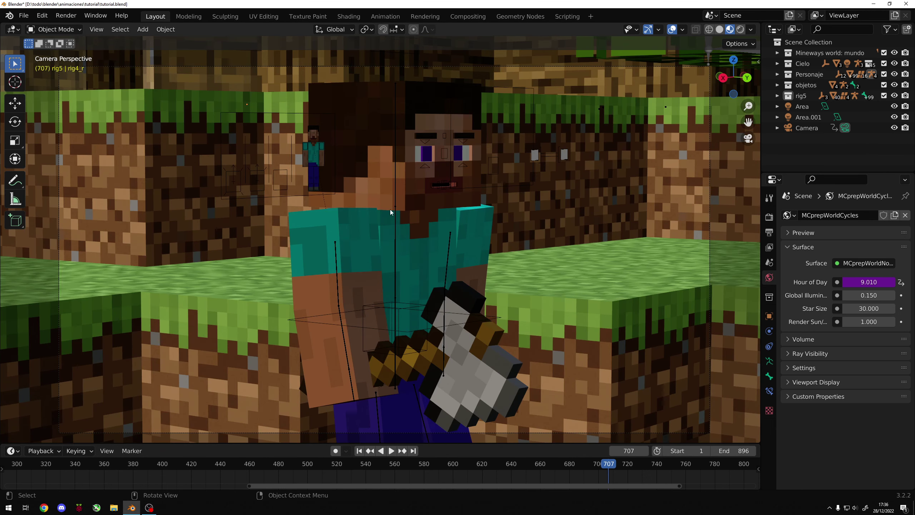
{"action": "left_click", "coordinate": [394, 208]}
{"action": "key", "text": "ctrl+Tab"}
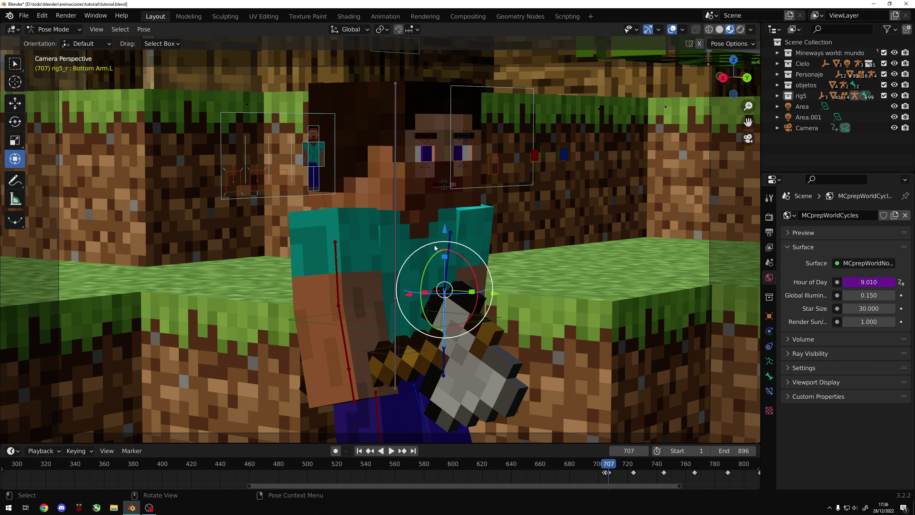
{"action": "key", "text": "ctrl+s"}
{"action": "left_click", "coordinate": [426, 171]}
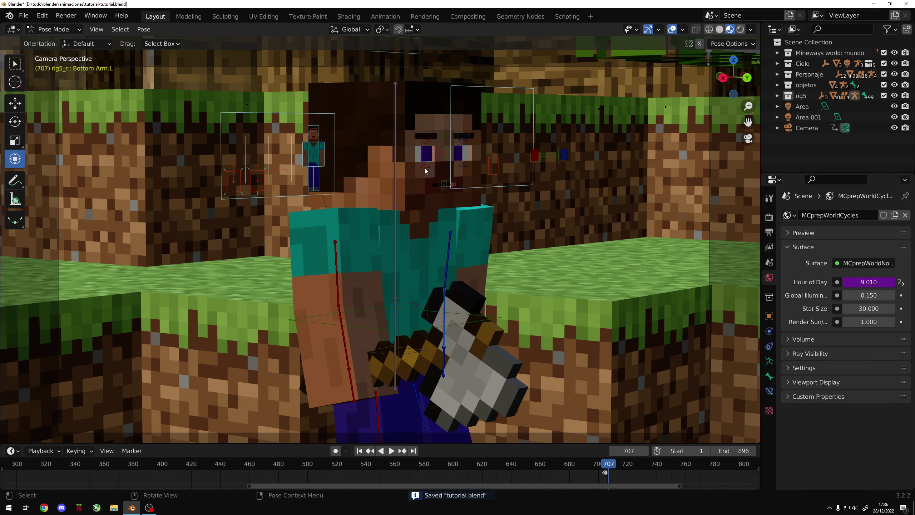
{"action": "left_click", "coordinate": [150, 508]}
{"action": "mouse_move", "coordinate": [131, 507]}
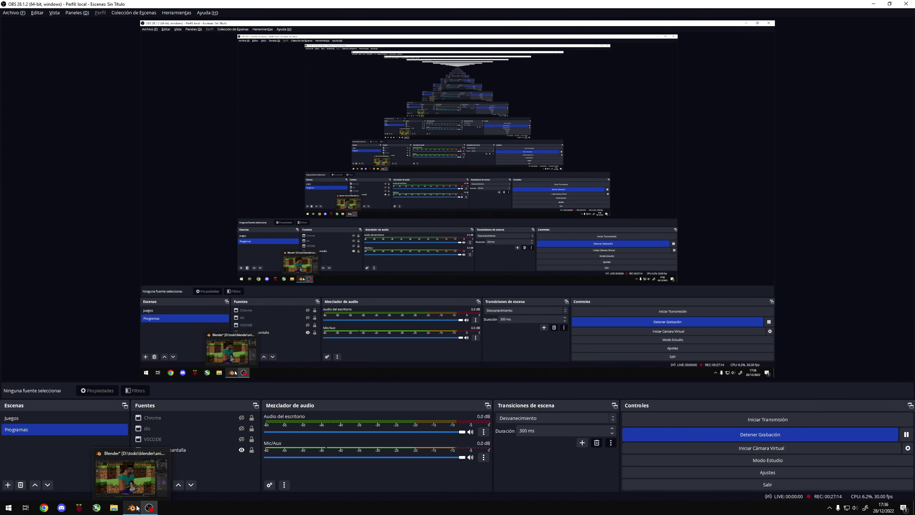
{"action": "left_click", "coordinate": [137, 508]}
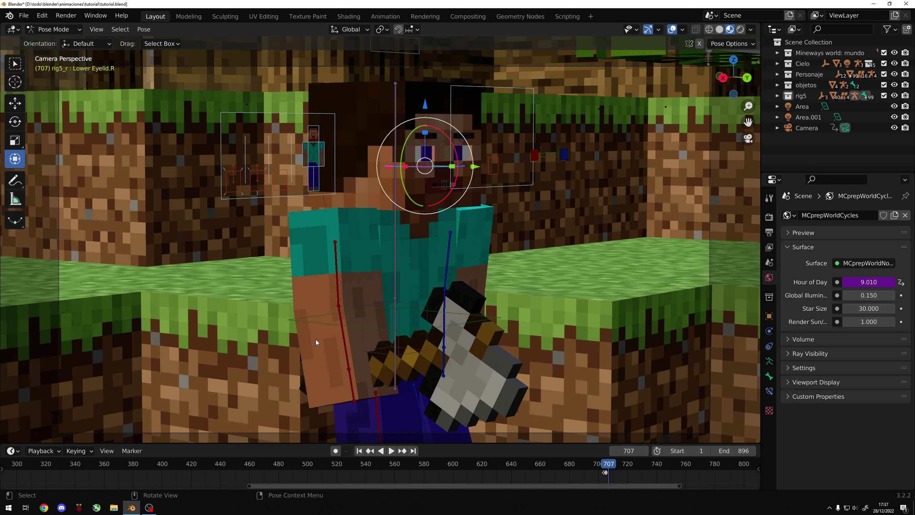
Jump to frame 706, preview the expression with playback, and save the file.
{"action": "left_click", "coordinate": [607, 466]}
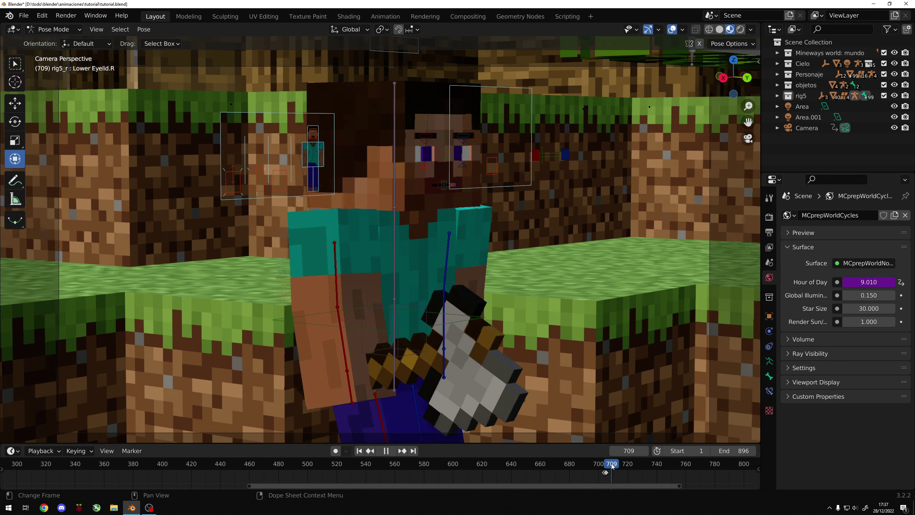
{"action": "key", "text": "space"}
{"action": "key", "text": "space"}
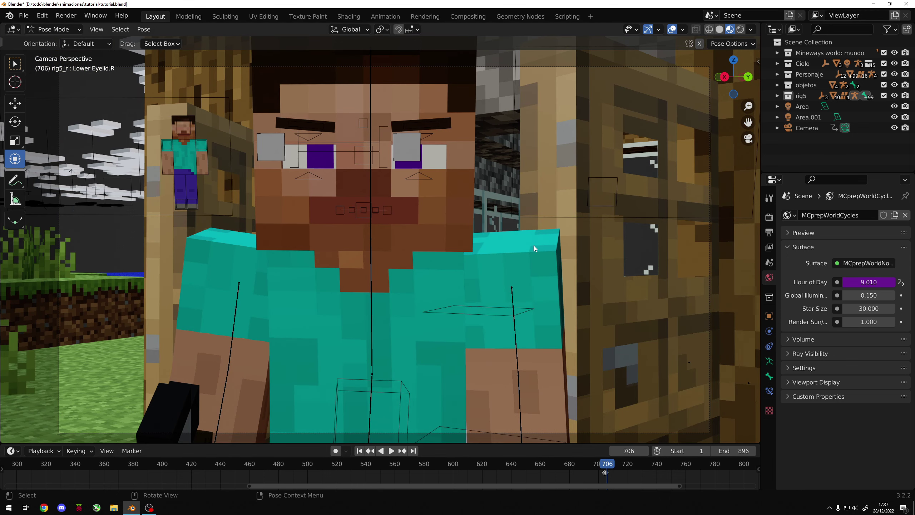
{"action": "key", "text": "ctrl+s"}
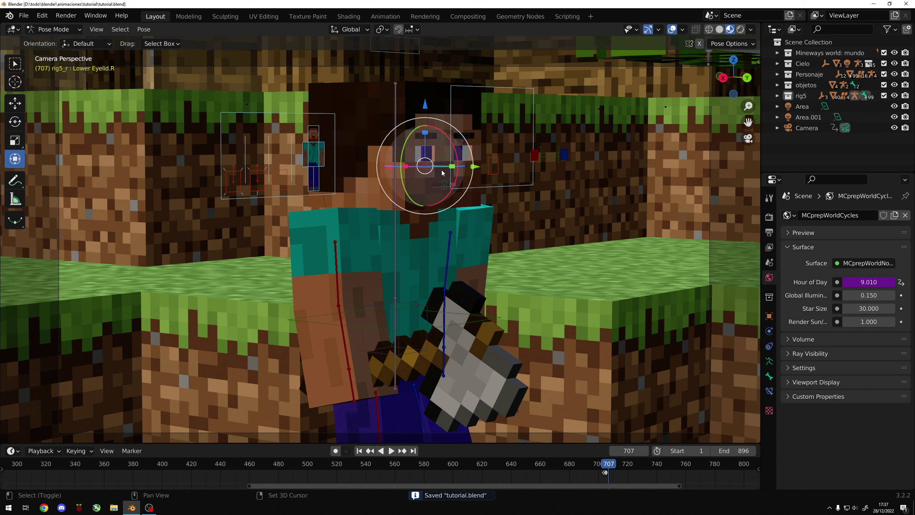
Select the Upper Eyelid.R bone, drag it along its Z arrow, and save.
{"action": "left_click", "coordinate": [461, 152]}
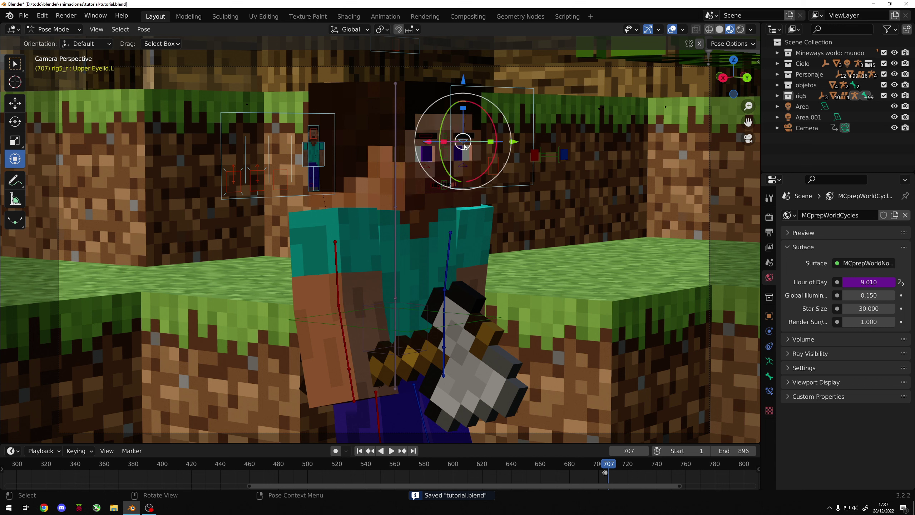
{"action": "left_click", "coordinate": [439, 145]}
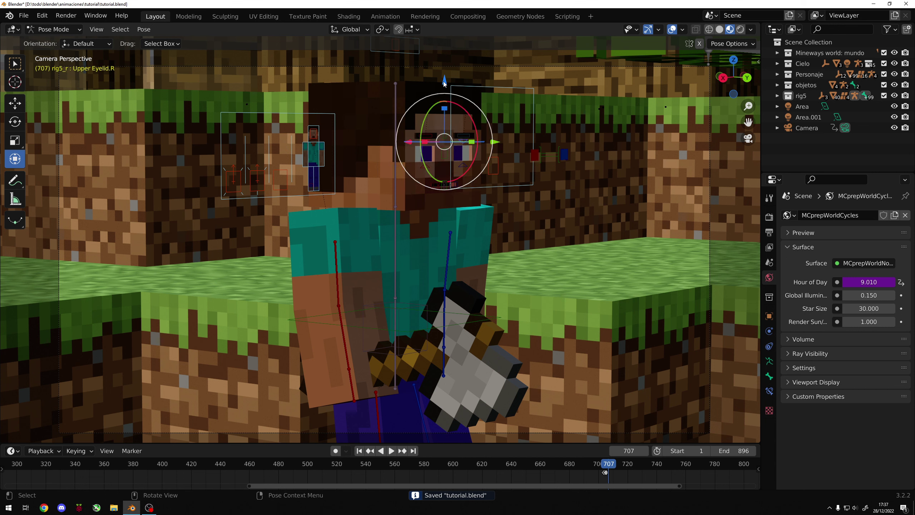
{"action": "left_click_drag", "start_coordinate": [445, 81], "coordinate": [446, 88]}
{"action": "key", "text": "ctrl+s"}
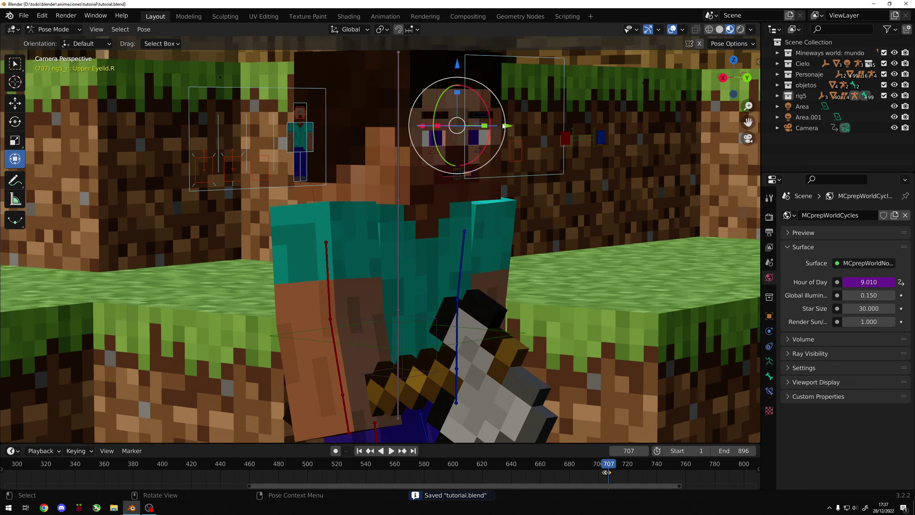
{"action": "scroll", "coordinate": [505, 94], "scroll_direction": "up", "scroll_amount": 3}
Zoom in on Steve's eyes and lower the Eyebrow.R bone along Z.
{"action": "middle_click_drag", "start_coordinate": [553, 98], "coordinate": [516, 185], "text": "shift"}
{"action": "scroll", "coordinate": [489, 237], "scroll_direction": "up", "scroll_amount": 3}
{"action": "scroll", "coordinate": [634, 192], "scroll_direction": "up", "scroll_amount": 5}
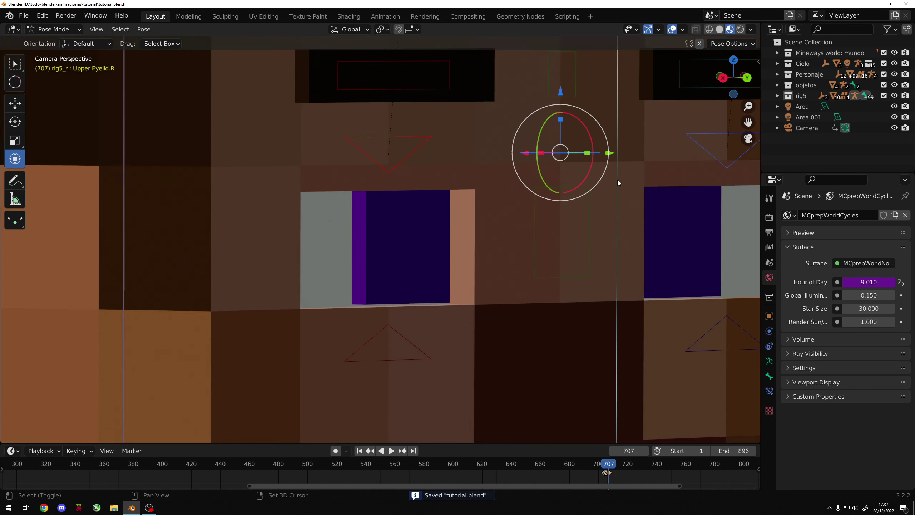
{"action": "middle_click_drag", "start_coordinate": [634, 192], "coordinate": [488, 229], "text": "shift"}
{"action": "scroll", "coordinate": [592, 132], "scroll_direction": "up", "scroll_amount": 1}
{"action": "left_click", "coordinate": [592, 134]}
{"action": "left_click", "coordinate": [447, 85]}
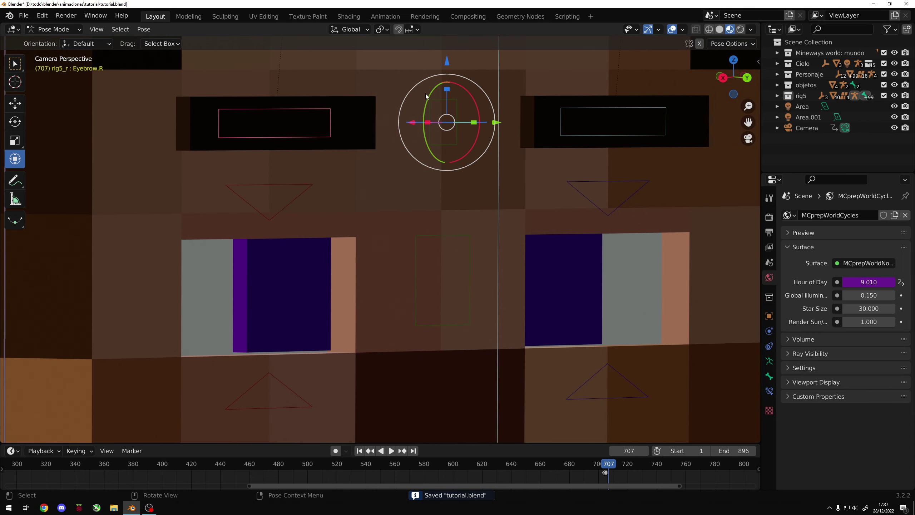
{"action": "key", "text": "g"}
{"action": "key", "text": "z"}
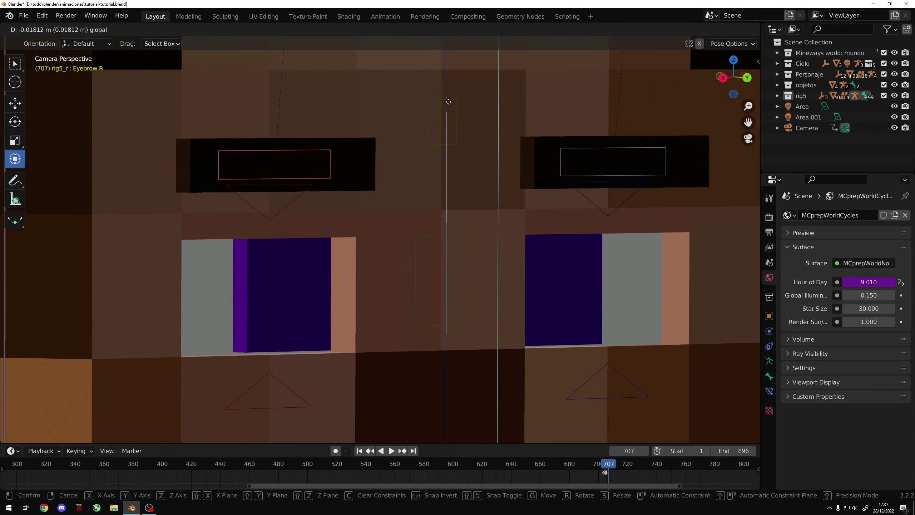
{"action": "left_click", "coordinate": [446, 123]}
{"action": "key", "text": "g"}
{"action": "key", "text": "z"}
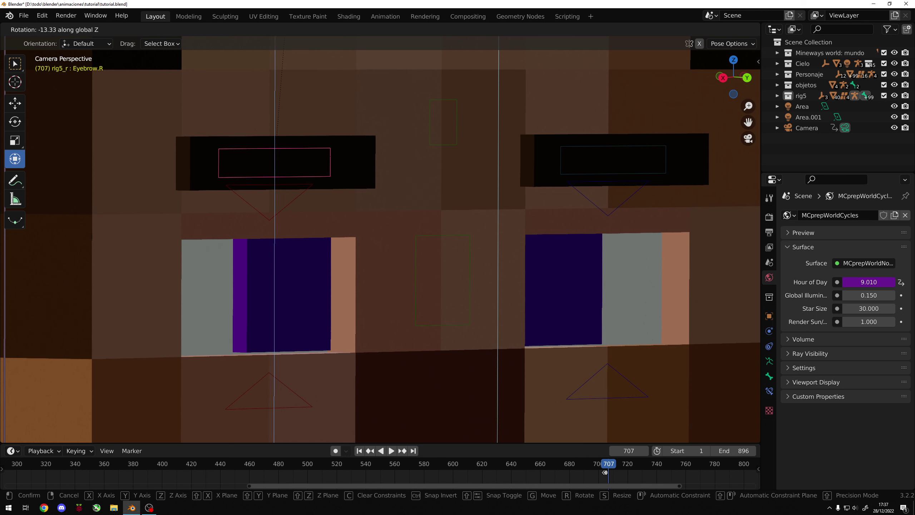
{"action": "key", "text": "Escape"}
Rotate Eyebrow.R and Eyebrow.L into tilted, angry-frown angles.
{"action": "left_click", "coordinate": [352, 31]}
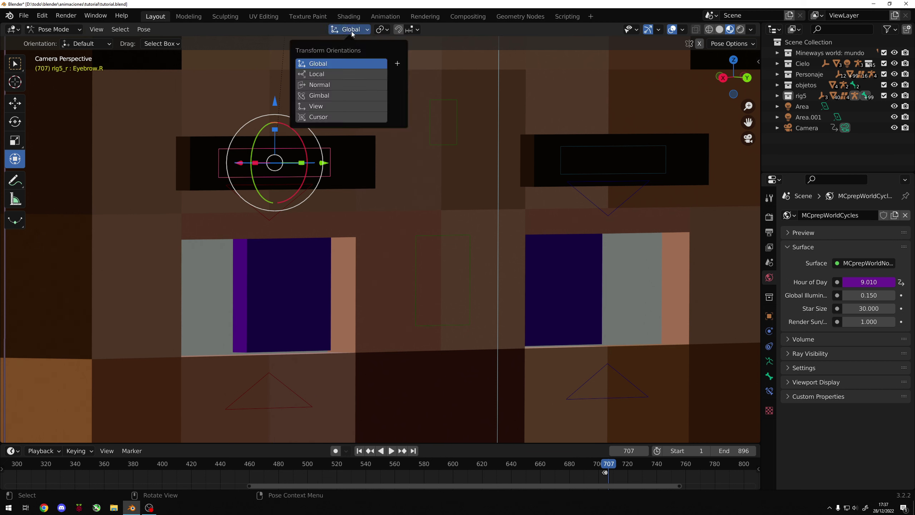
{"action": "key", "text": "r"}
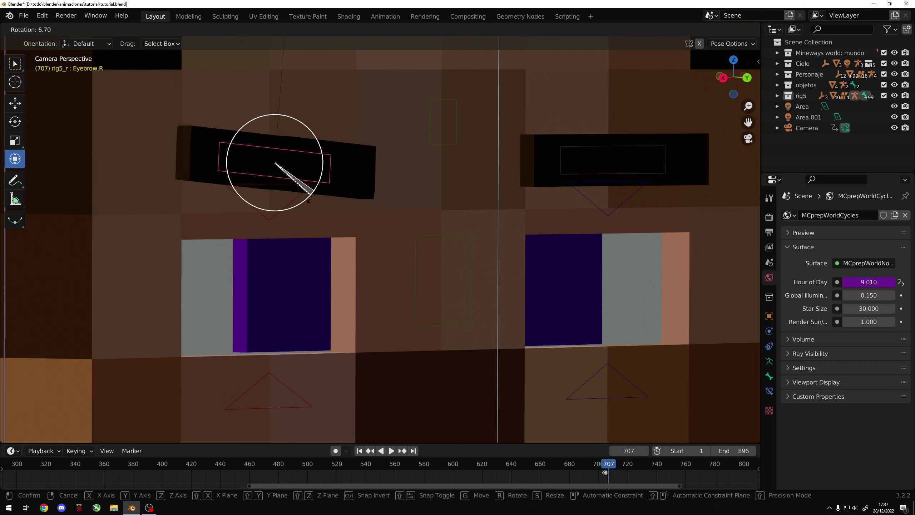
{"action": "left_click", "coordinate": [317, 204]}
{"action": "left_click", "coordinate": [614, 170]}
{"action": "key", "text": "r"}
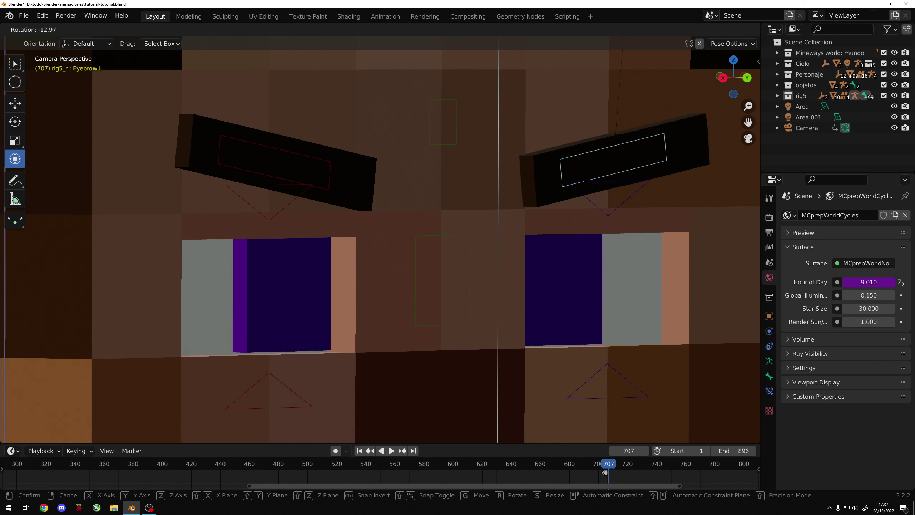
{"action": "left_click", "coordinate": [384, 180]}
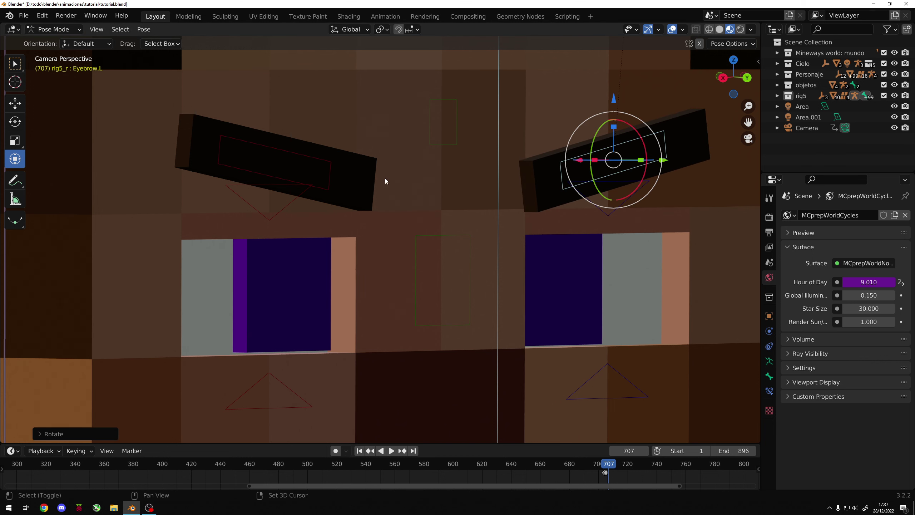
Reselect Eyebrow.R, save, step forward two frames, and start playback.
{"action": "left_click", "coordinate": [324, 183]}
{"action": "key", "text": "ctrl+s"}
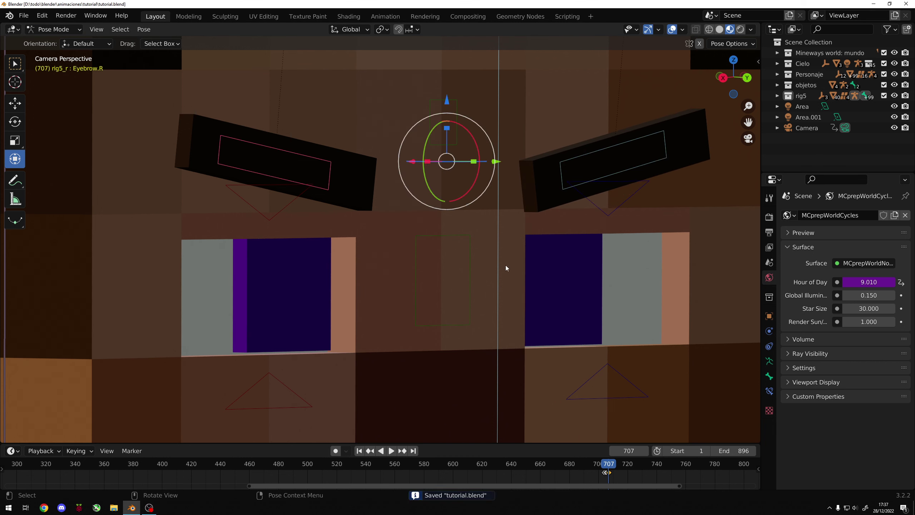
{"action": "key", "text": "Right"}
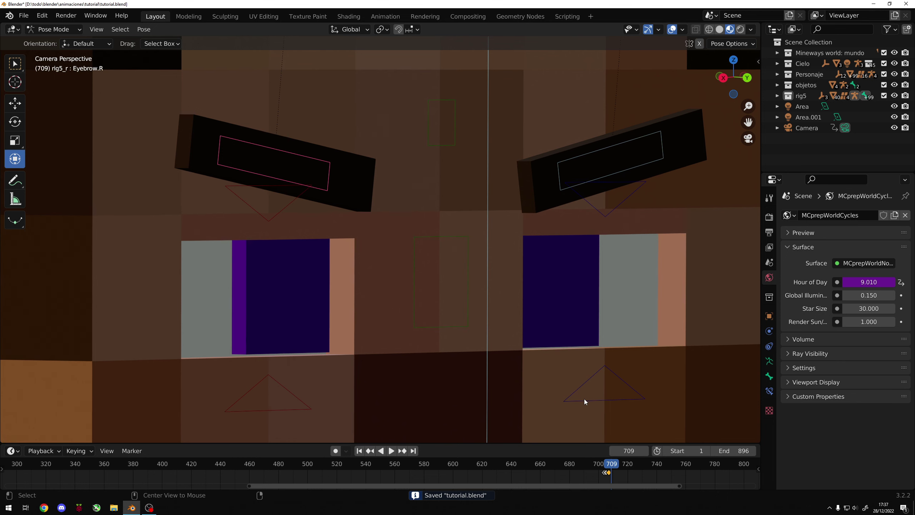
{"action": "key", "text": "Right"}
{"action": "key", "text": "Right"}
{"action": "key", "text": "space"}
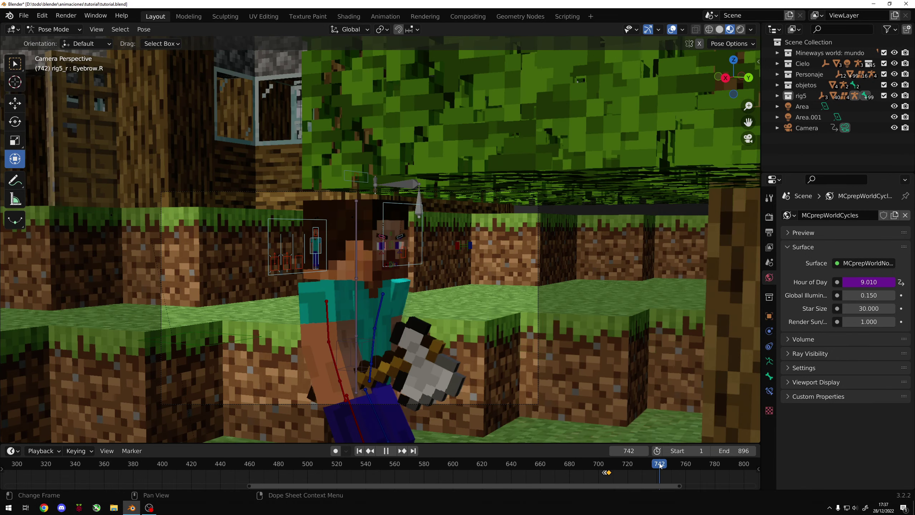
Scrub playback around frames 746–748, stop it, and step with arrow keys to frame 743.
{"action": "left_click_drag", "start_coordinate": [660, 466], "coordinate": [669, 466]}
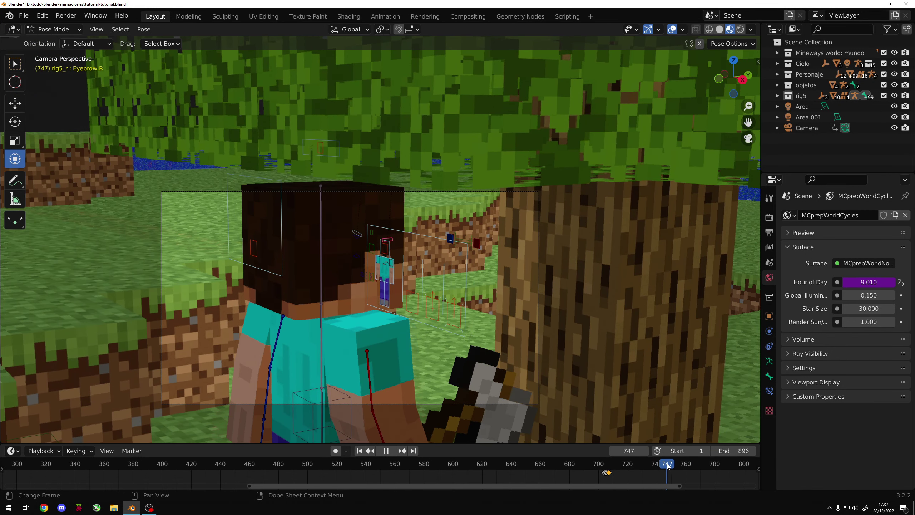
{"action": "left_click_drag", "start_coordinate": [670, 466], "coordinate": [666, 466]}
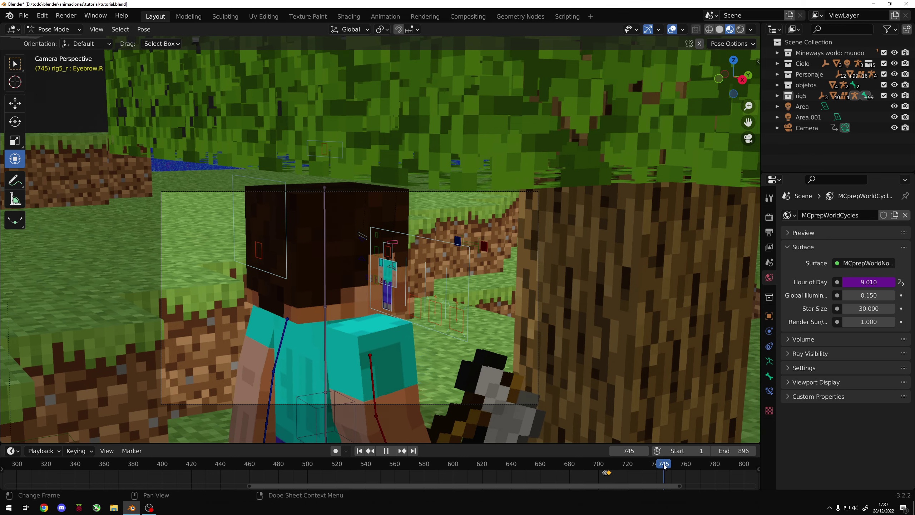
{"action": "key", "text": "Escape"}
{"action": "key", "text": "Right"}
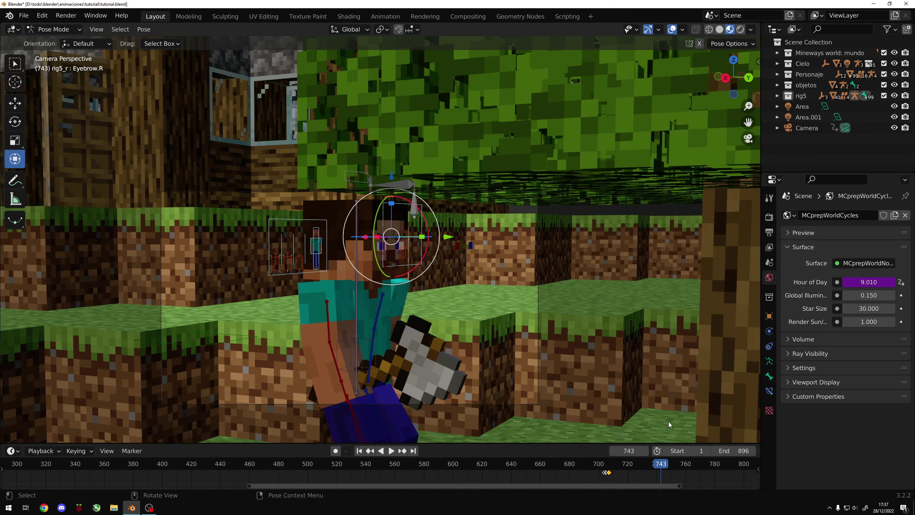
{"action": "key", "text": "Right"}
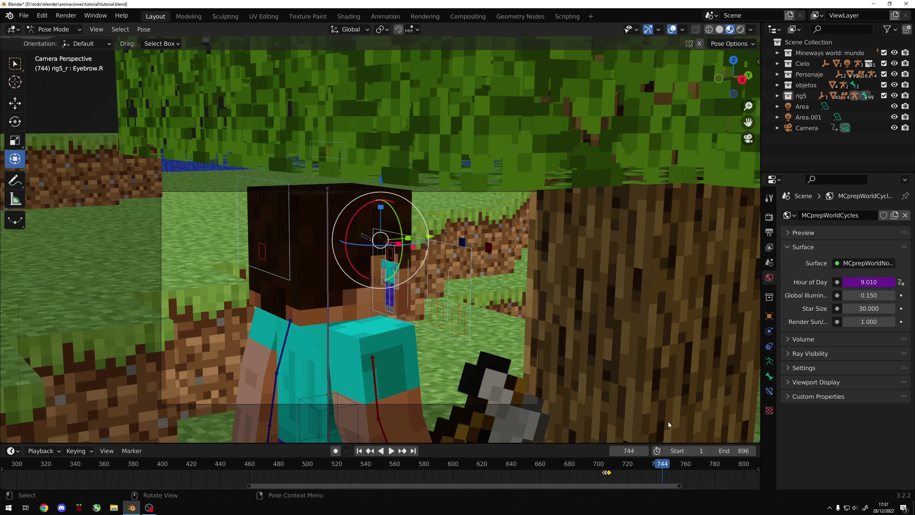
{"action": "key", "text": "Left"}
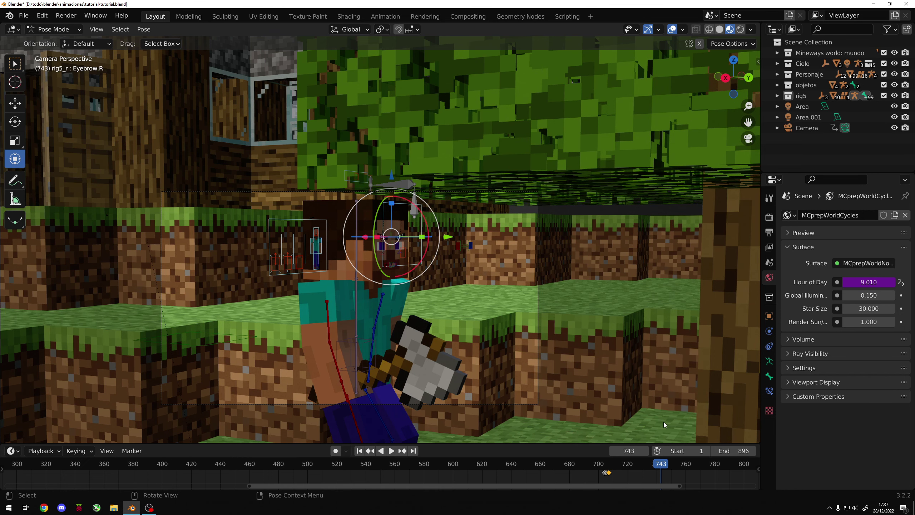
Move an eyebrow bone vertically, then select the screen-right eyebrow.
{"action": "scroll", "coordinate": [453, 279], "scroll_direction": "up", "scroll_amount": 2}
{"action": "scroll", "coordinate": [493, 309], "scroll_direction": "up", "scroll_amount": 4}
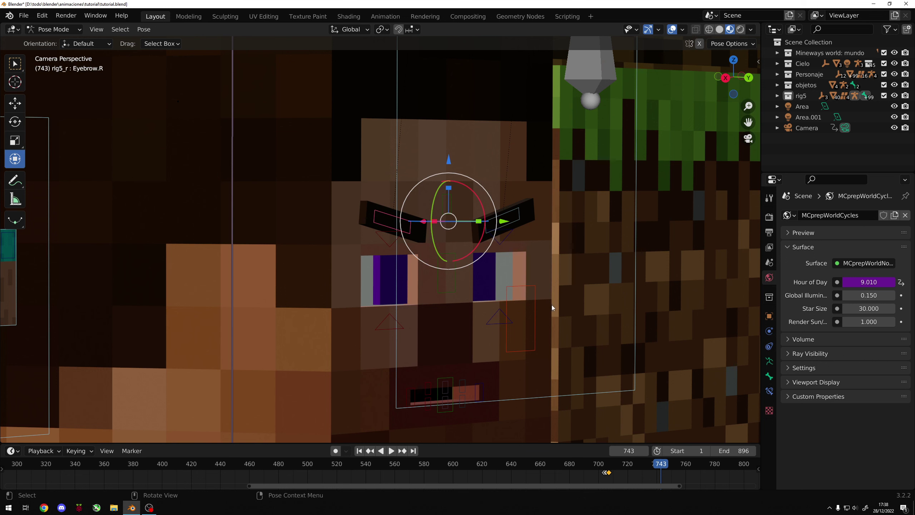
{"action": "left_click_drag", "start_coordinate": [449, 159], "coordinate": [450, 145]}
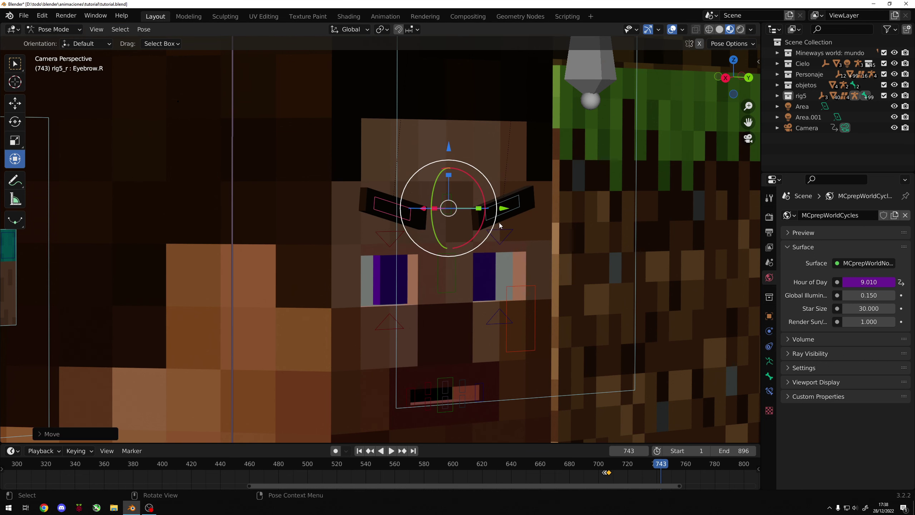
{"action": "left_click", "coordinate": [504, 213]}
{"action": "left_click", "coordinate": [424, 216]}
{"action": "left_click", "coordinate": [514, 205]}
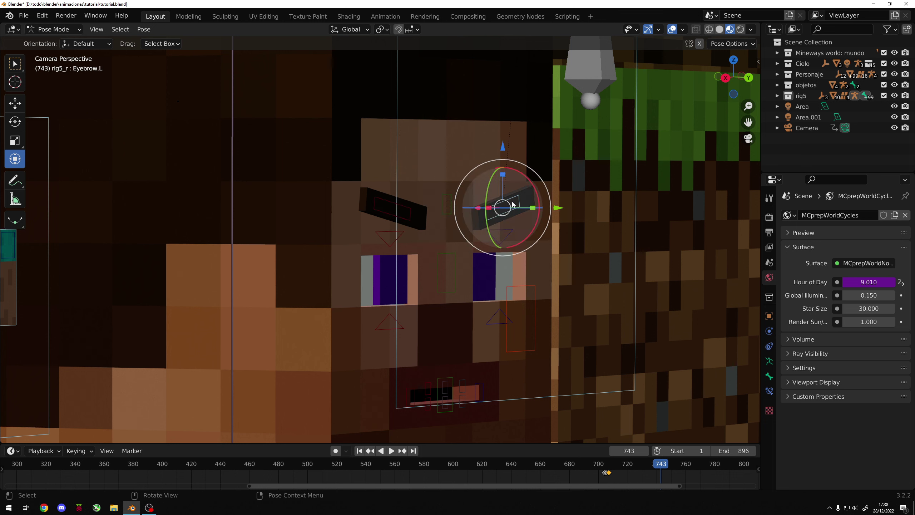
Rotate both eyebrows to new, more level angles and save the file.
{"action": "key", "text": "r"}
{"action": "key", "text": "Escape"}
{"action": "key", "text": "r"}
{"action": "key", "text": "r"}
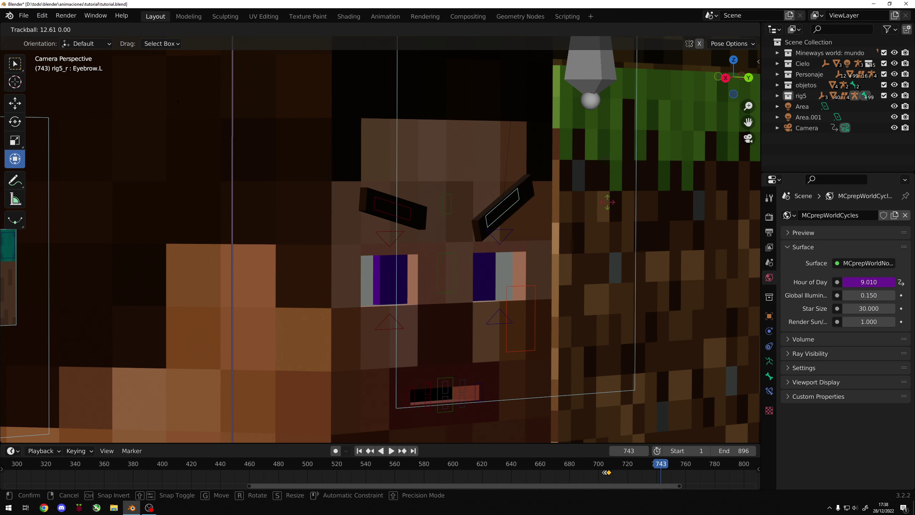
{"action": "key", "text": "Escape"}
{"action": "key", "text": "r"}
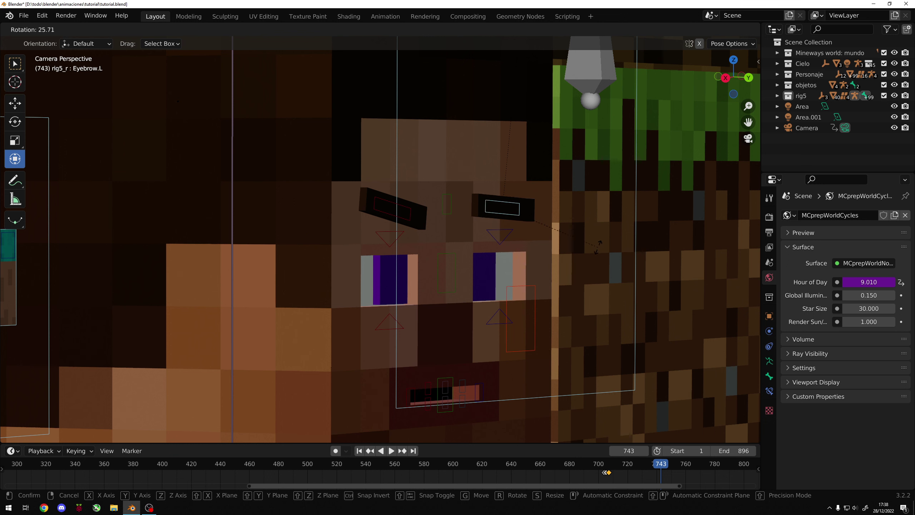
{"action": "left_click", "coordinate": [364, 219]}
{"action": "key", "text": "r"}
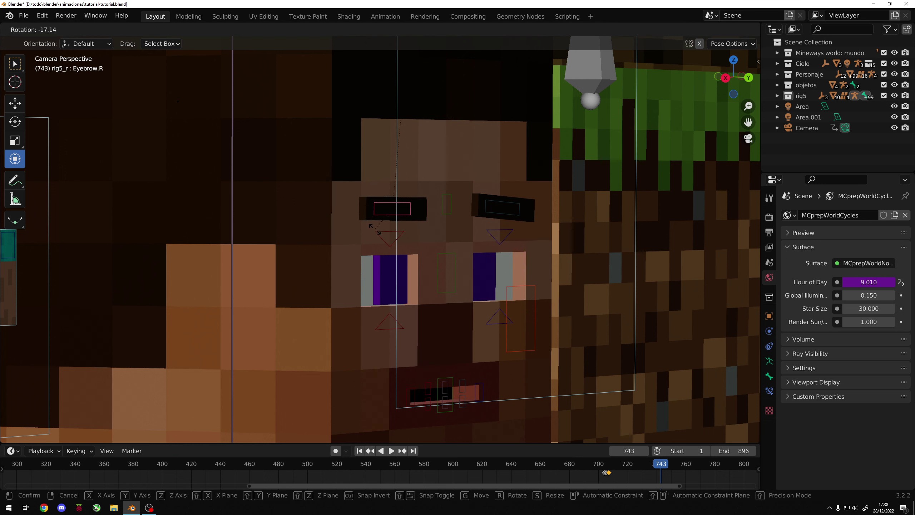
{"action": "left_click", "coordinate": [375, 233]}
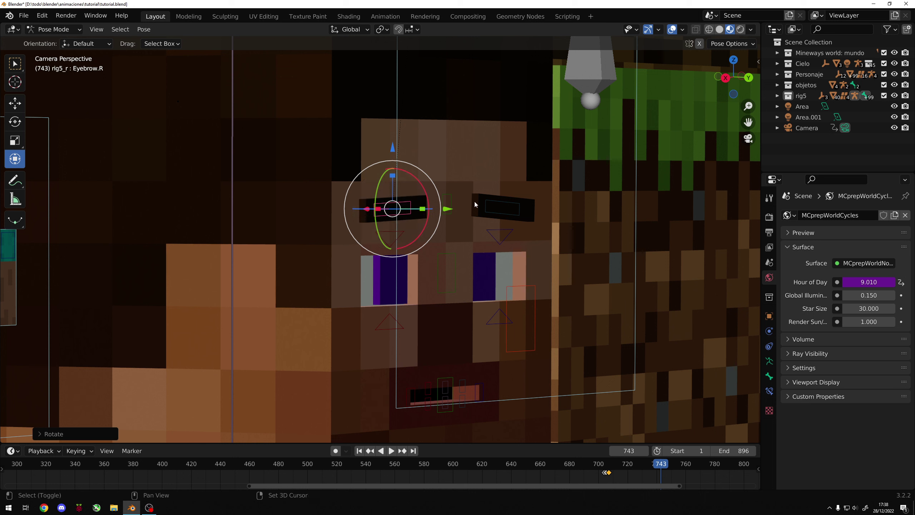
{"action": "left_click", "coordinate": [502, 216], "text": "shift"}
{"action": "key", "text": "ctrl+s"}
Move both upper eyelids and key their Location & Rotation at frame 743, then save.
{"action": "left_click", "coordinate": [501, 247]}
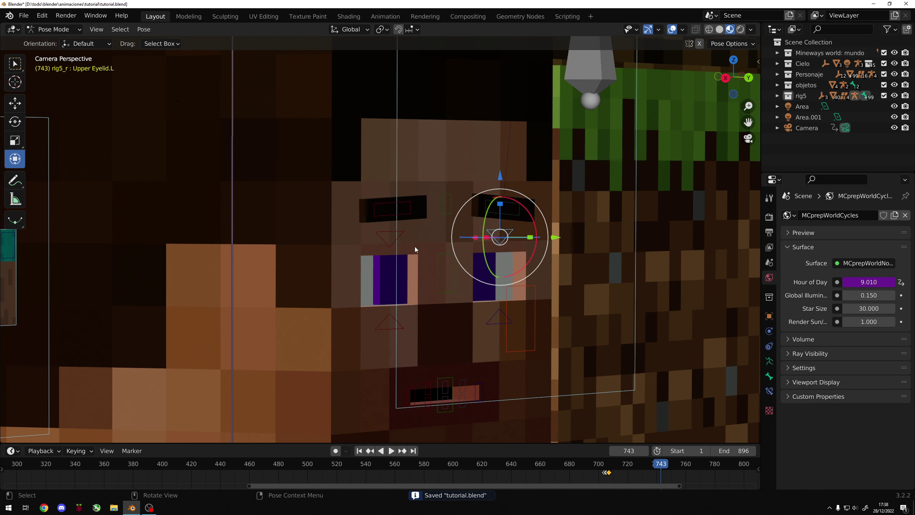
{"action": "left_click", "coordinate": [398, 245], "text": "shift"}
{"action": "key", "text": "g"}
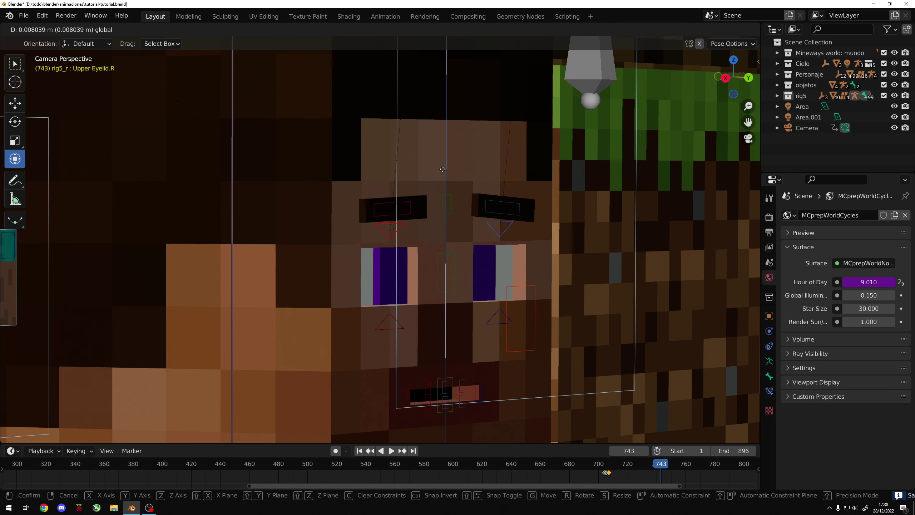
{"action": "left_click", "coordinate": [443, 166]}
{"action": "key", "text": "i"}
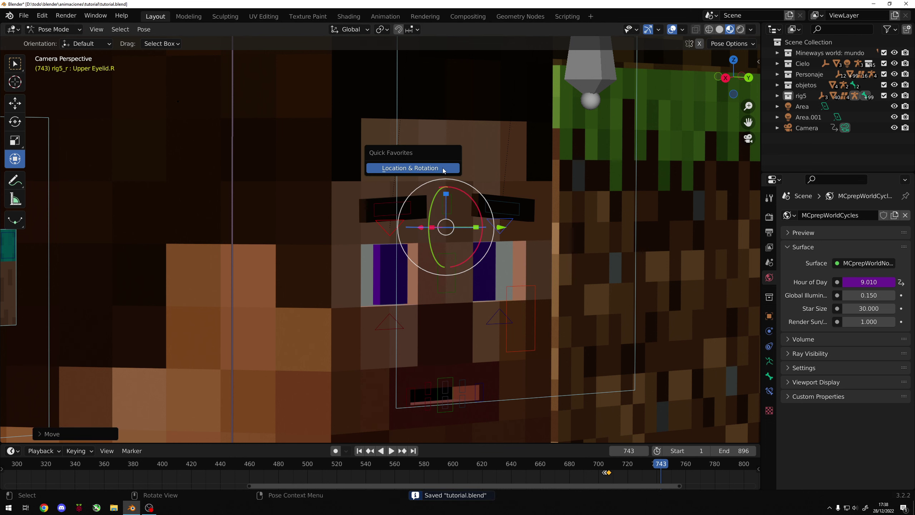
{"action": "left_click", "coordinate": [444, 166]}
{"action": "key", "text": "ctrl+s"}
Play back the face animation from around frame 705, stopping at frame 722.
{"action": "left_click_drag", "start_coordinate": [639, 481], "coordinate": [606, 467]}
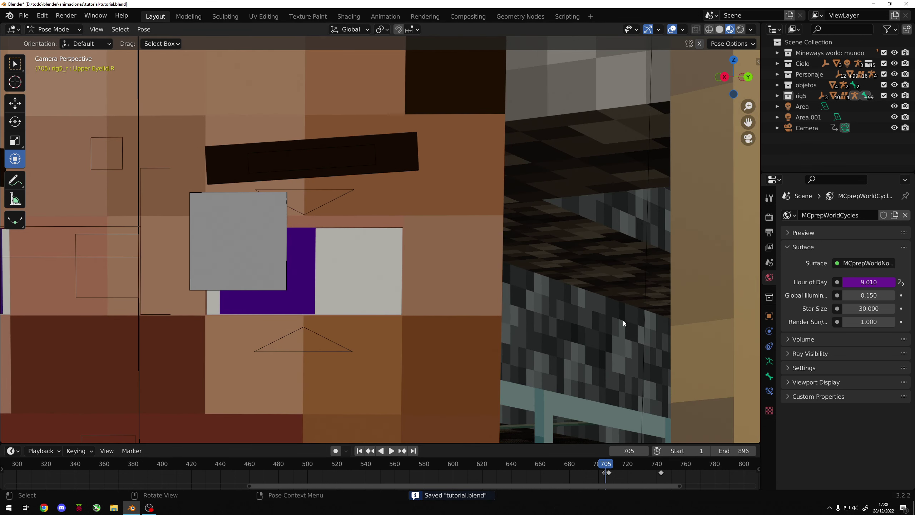
{"action": "key", "text": "space"}
{"action": "key", "text": "Escape"}
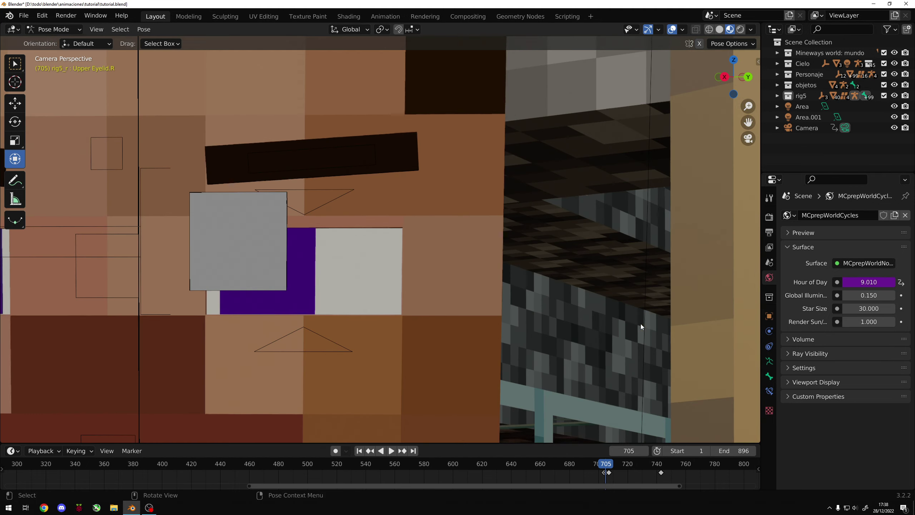
{"action": "left_click", "coordinate": [614, 465]}
{"action": "key", "text": "space"}
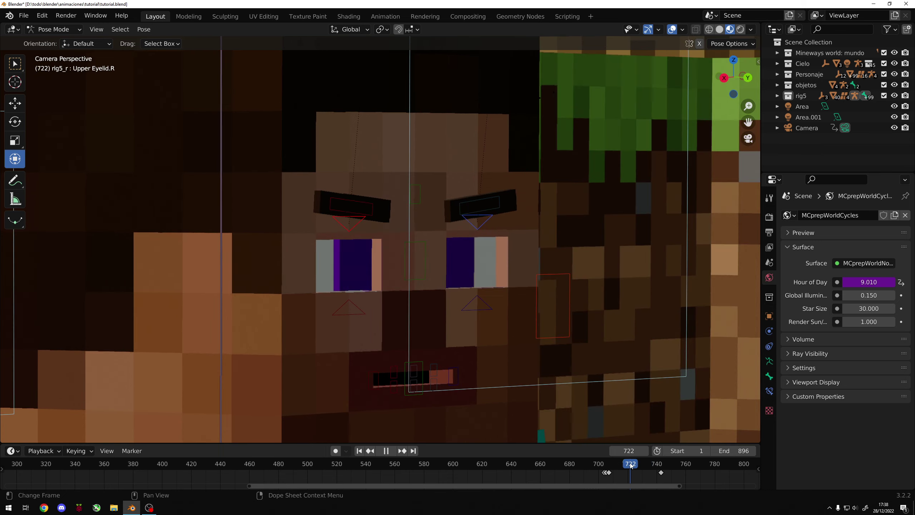
{"action": "key", "text": "space"}
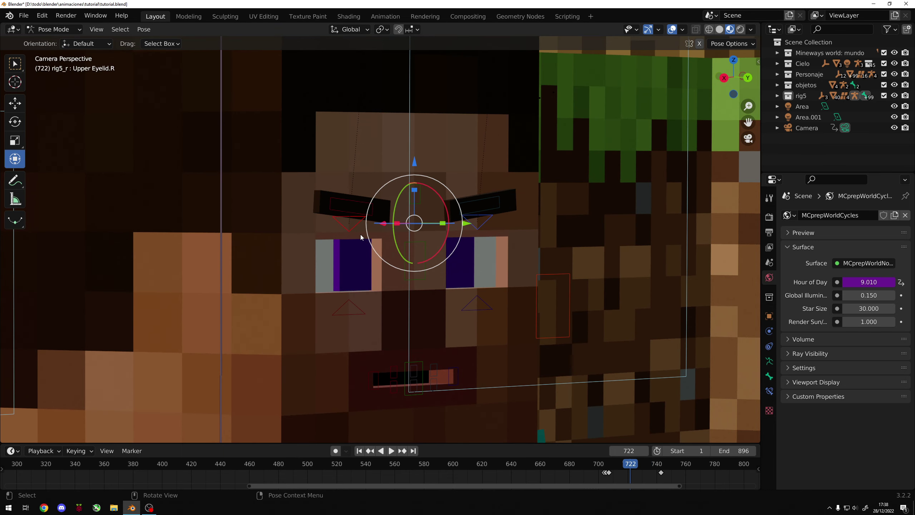
Lower both upper eyelids into a squint and keyframe them at frame 722.
{"action": "left_click", "coordinate": [477, 230]}
{"action": "left_click", "coordinate": [352, 230]}
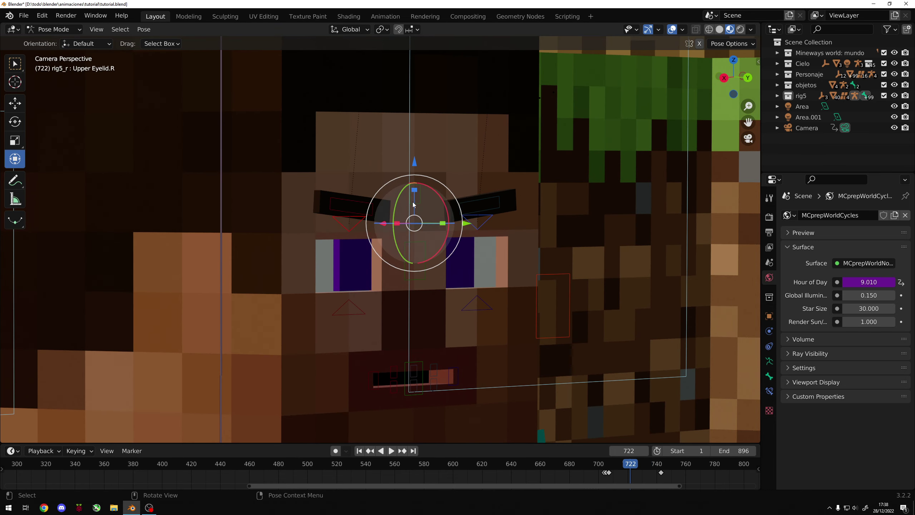
{"action": "left_click_drag", "start_coordinate": [413, 204], "coordinate": [414, 188]}
{"action": "left_click", "coordinate": [349, 309]}
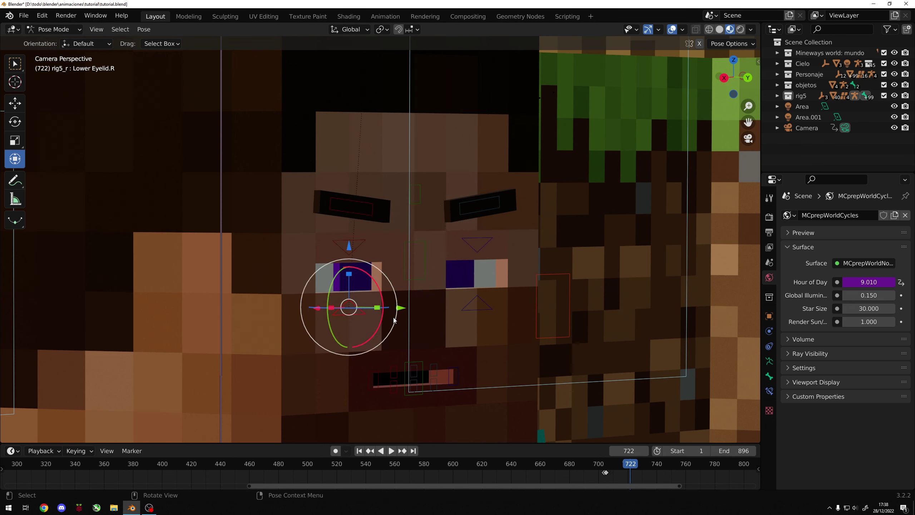
{"action": "left_click", "coordinate": [479, 314], "text": "shift"}
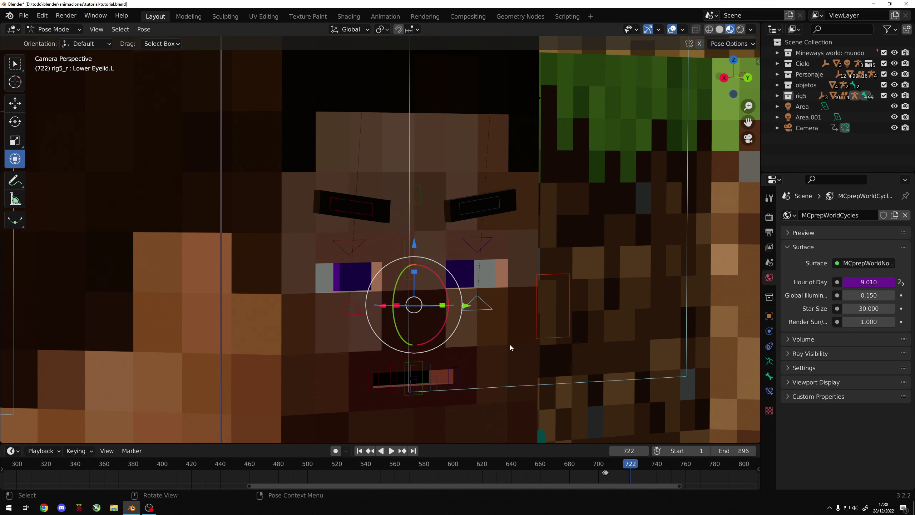
{"action": "left_click", "coordinate": [475, 253]}
{"action": "left_click", "coordinate": [353, 253], "text": "shift"}
{"action": "key", "text": "i"}
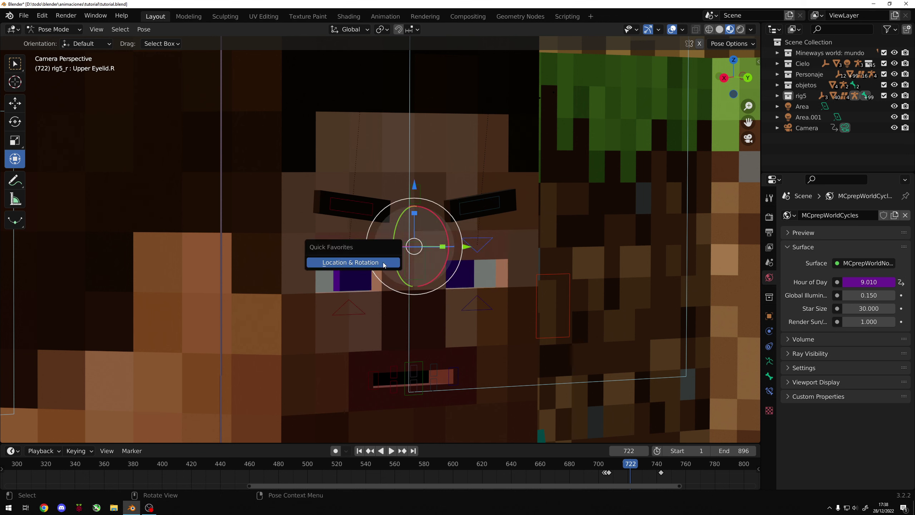
{"action": "left_click", "coordinate": [354, 259]}
Lower both eyebrows into a frown, keyframe them at frame 722, and save.
{"action": "left_click", "coordinate": [375, 216]}
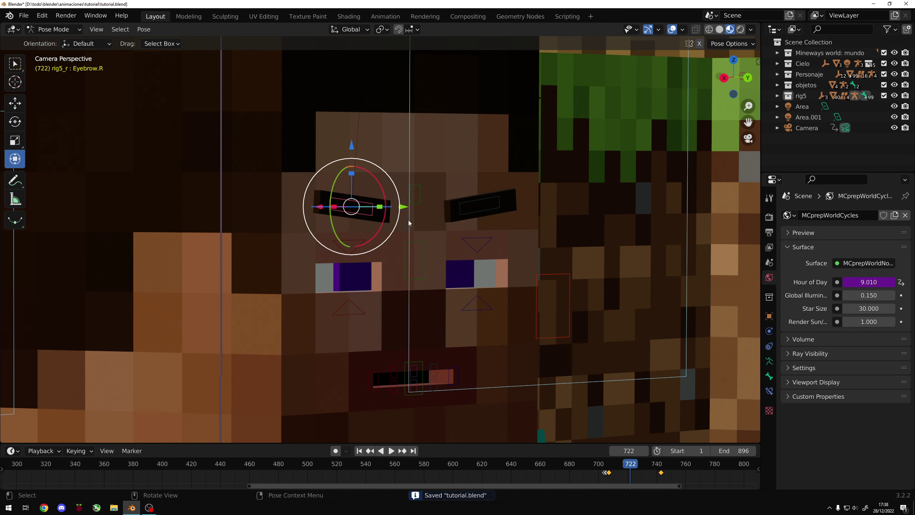
{"action": "left_click", "coordinate": [479, 215], "text": "shift"}
{"action": "left_click_drag", "start_coordinate": [417, 144], "coordinate": [418, 163]}
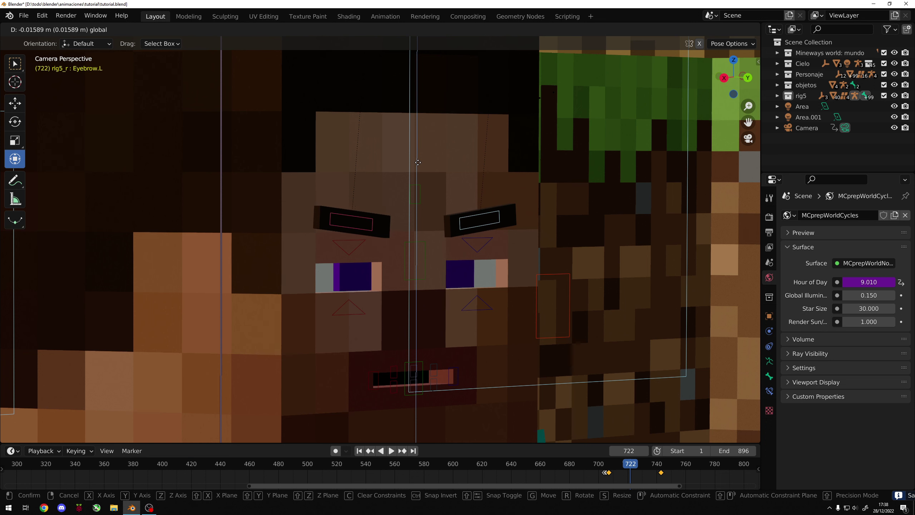
{"action": "key", "text": "i"}
{"action": "left_click", "coordinate": [416, 166]}
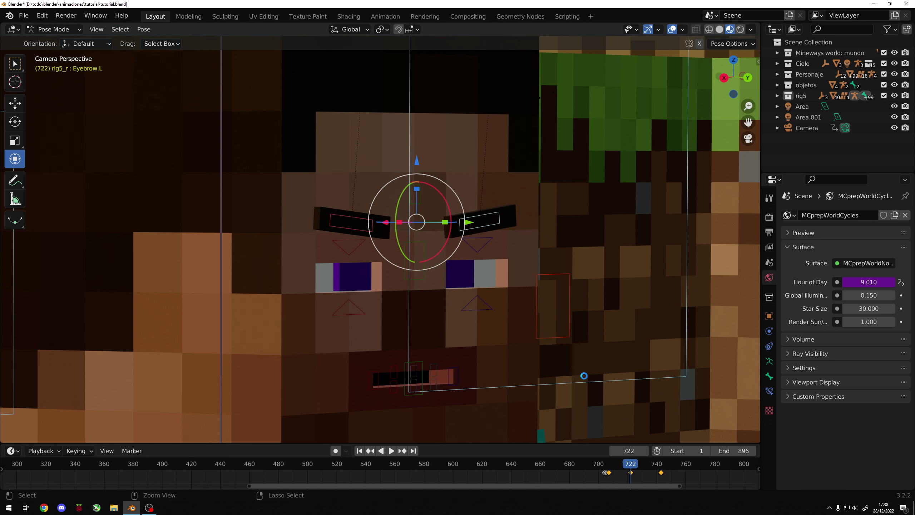
{"action": "key", "text": "ctrl+s"}
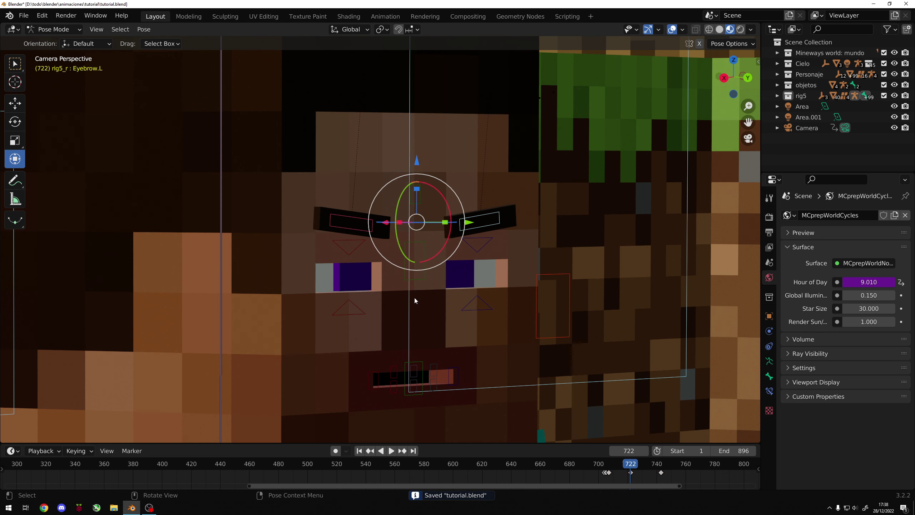
Keyframe both lower eyelids' Location & Rotation at frame 707 and save.
{"action": "left_click", "coordinate": [465, 309]}
{"action": "left_click", "coordinate": [351, 317], "text": "shift"}
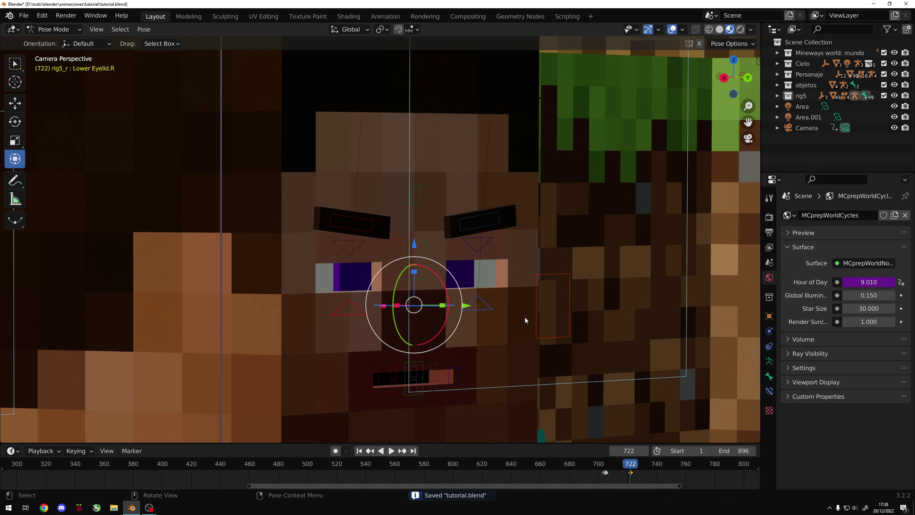
{"action": "key", "text": "ctrl+s"}
{"action": "left_click", "coordinate": [613, 466]}
{"action": "key", "text": "space"}
{"action": "left_click_drag", "start_coordinate": [607, 465], "coordinate": [609, 466]}
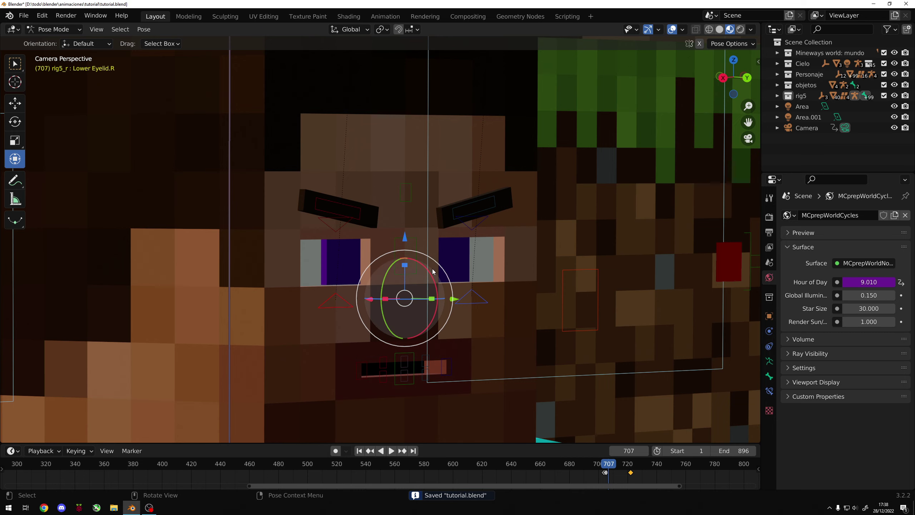
{"action": "key", "text": "q"}
{"action": "left_click", "coordinate": [400, 269]}
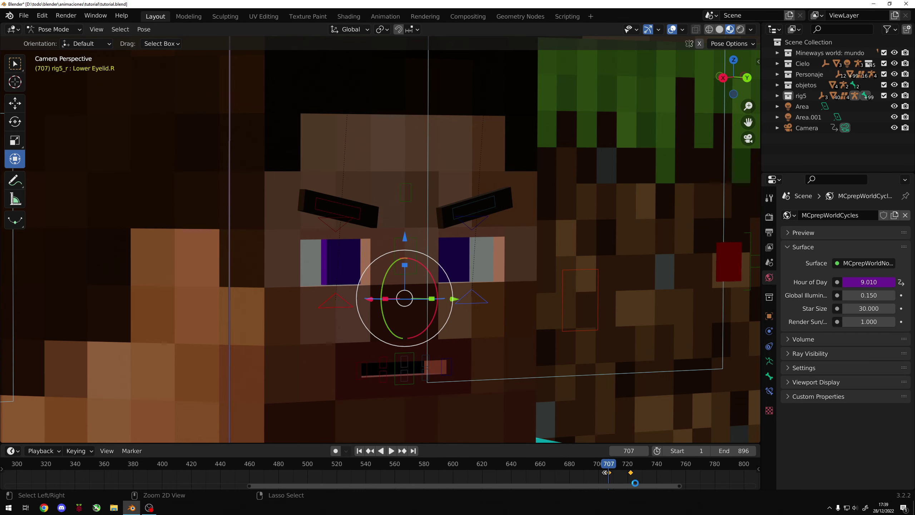
{"action": "key", "text": "ctrl+s"}
Scrub through frame 723 to 743, select both lower eyelids, and save.
{"action": "left_click_drag", "start_coordinate": [611, 466], "coordinate": [631, 467]}
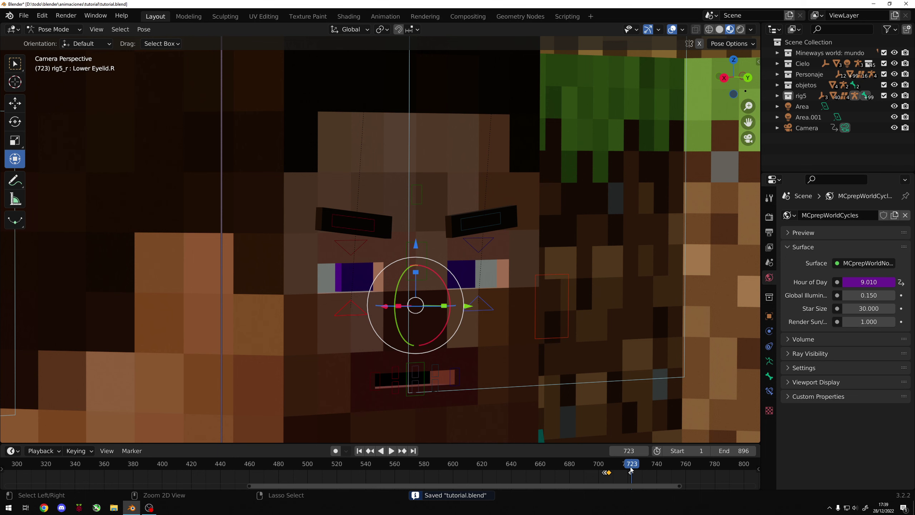
{"action": "left_click", "coordinate": [488, 258]}
{"action": "left_click_drag", "start_coordinate": [662, 468], "coordinate": [661, 465]}
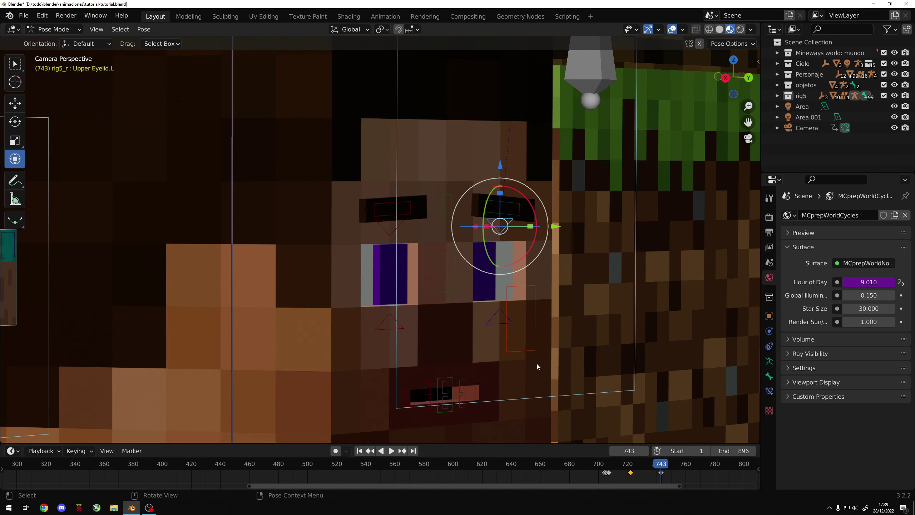
{"action": "left_click", "coordinate": [503, 313]}
{"action": "left_click", "coordinate": [401, 326], "text": "shift"}
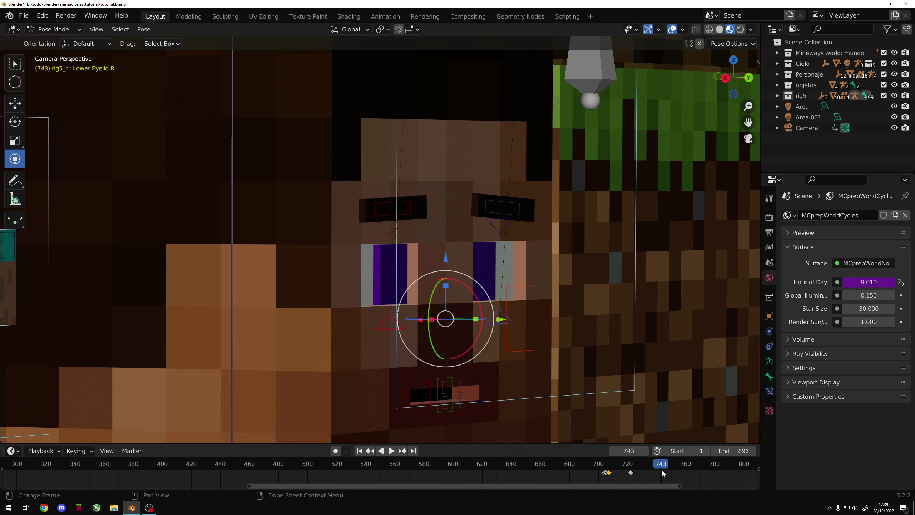
{"action": "key", "text": "ctrl+s"}
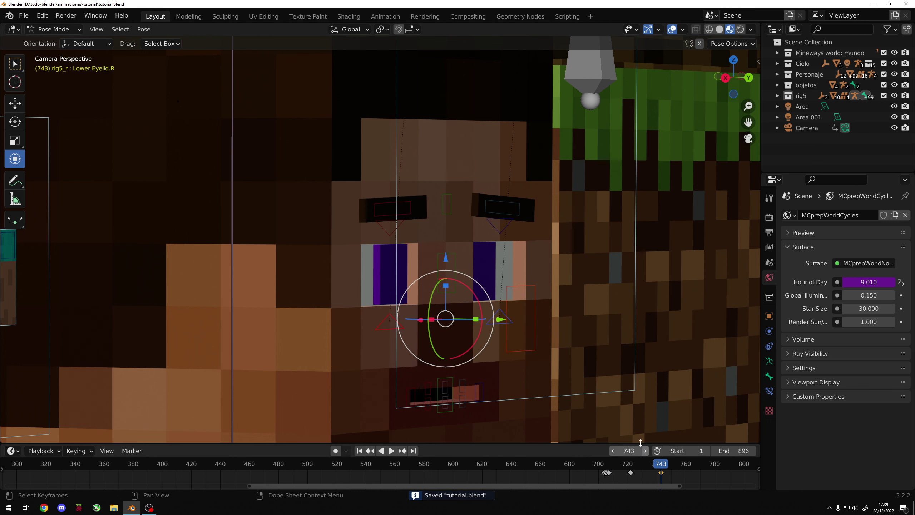
At frame 722, raise the lower eyelids to close the eyes and save.
{"action": "left_click_drag", "start_coordinate": [661, 469], "coordinate": [631, 468]}
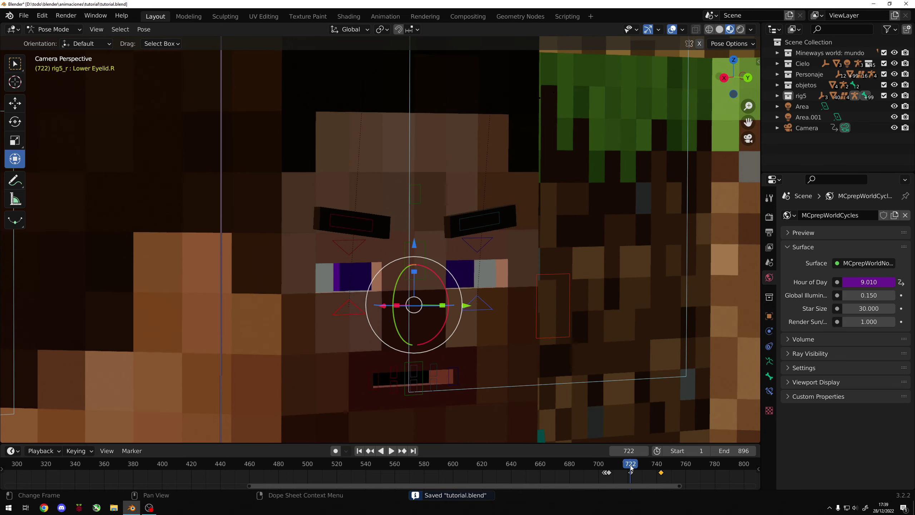
{"action": "key", "text": "g"}
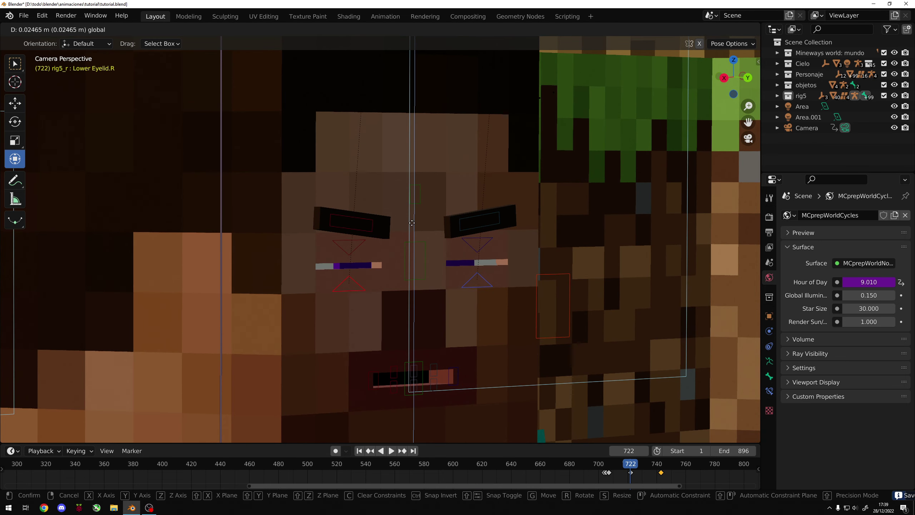
{"action": "left_click", "coordinate": [413, 218]}
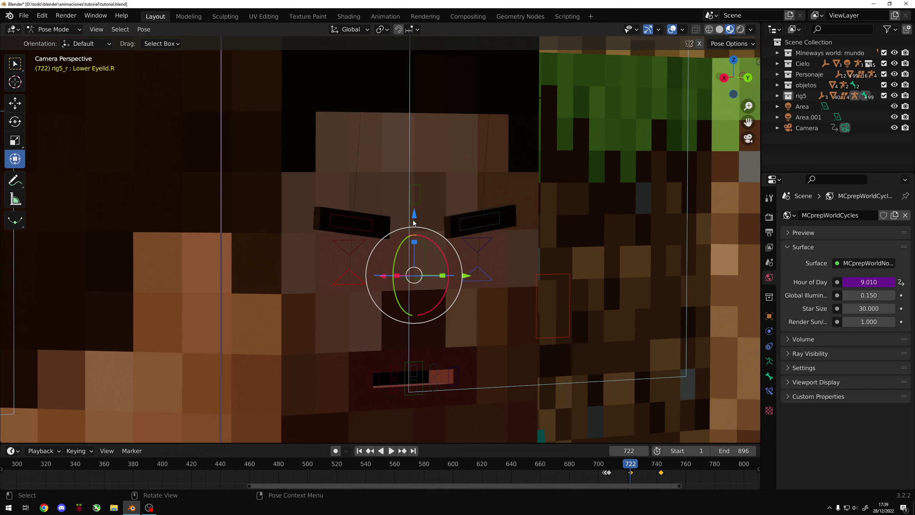
{"action": "key", "text": "ctrl+s"}
Replay the eyes from frame 696, then return to frame 707 and deselect the eyelid.
{"action": "key", "text": "space"}
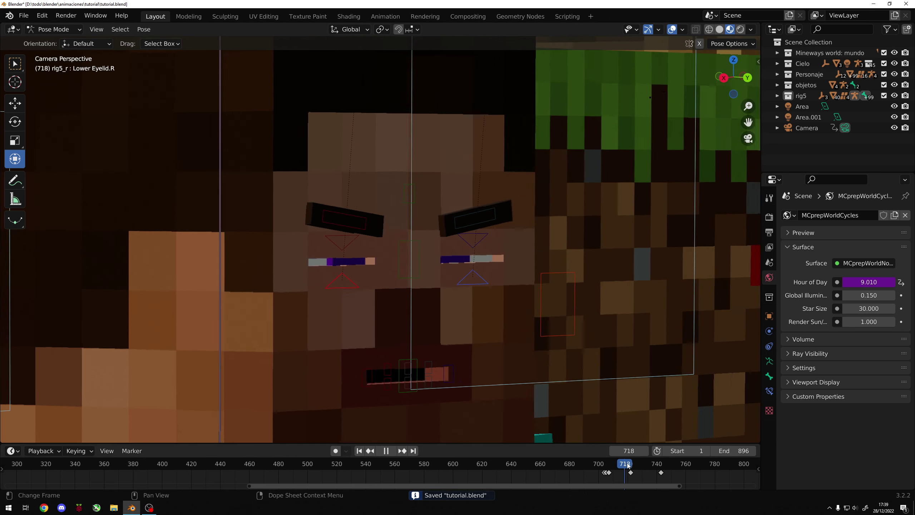
{"action": "left_click_drag", "start_coordinate": [648, 466], "coordinate": [604, 462]}
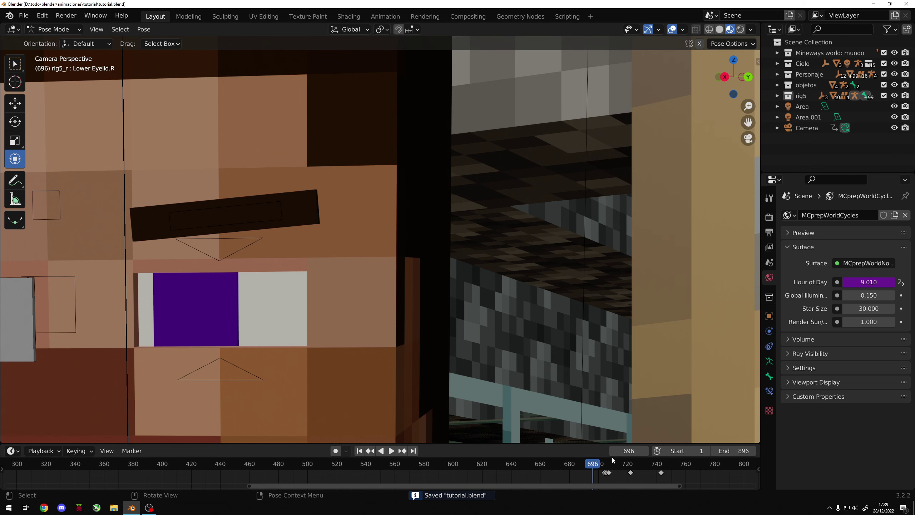
{"action": "key", "text": "space"}
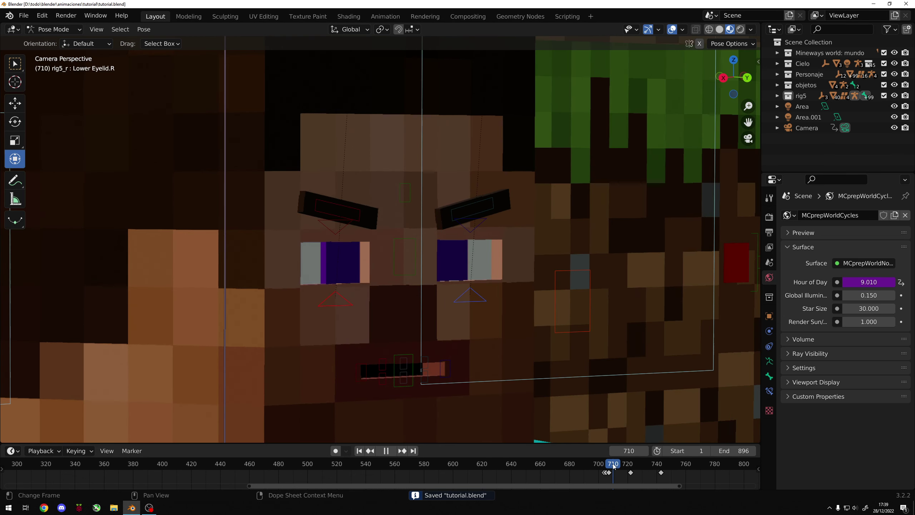
{"action": "left_click_drag", "start_coordinate": [615, 466], "coordinate": [608, 462]}
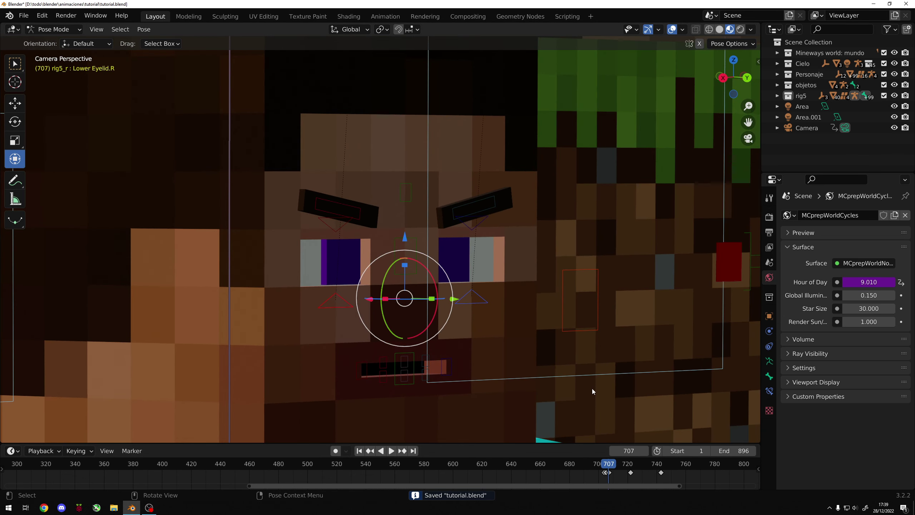
{"action": "left_click", "coordinate": [561, 315]}
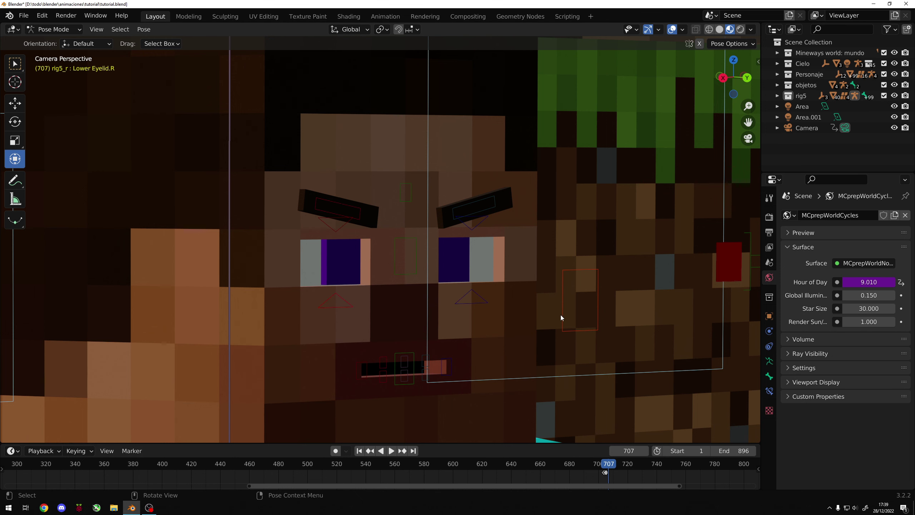
{"action": "mouse_move", "coordinate": [613, 464]}
{"action": "left_mouse_down"}
{"action": "mouse_move", "coordinate": [572, 461]}
{"action": "mouse_move", "coordinate": [635, 460]}
{"action": "mouse_move", "coordinate": [610, 461]}
{"action": "left_mouse_up"}
Lower the Mouth Controller, save, and preview playback back to frame 707.
{"action": "left_click", "coordinate": [564, 316]}
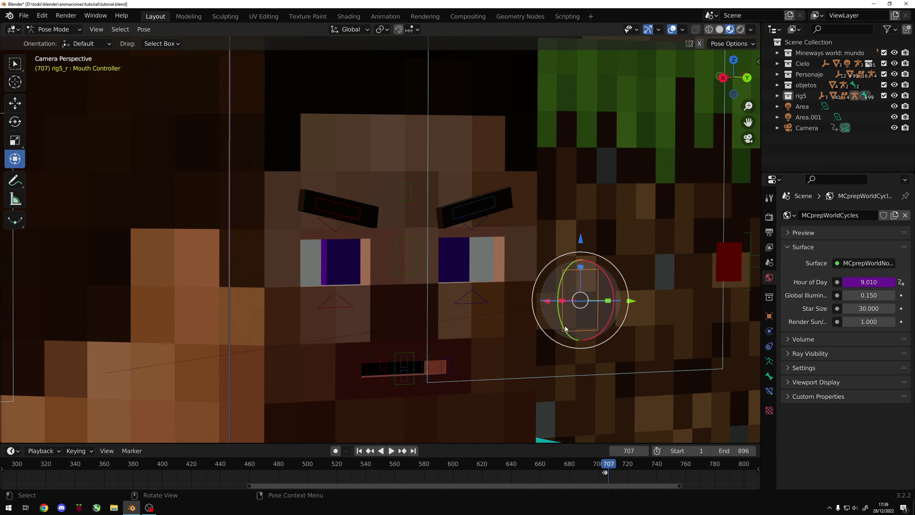
{"action": "key", "text": "g"}
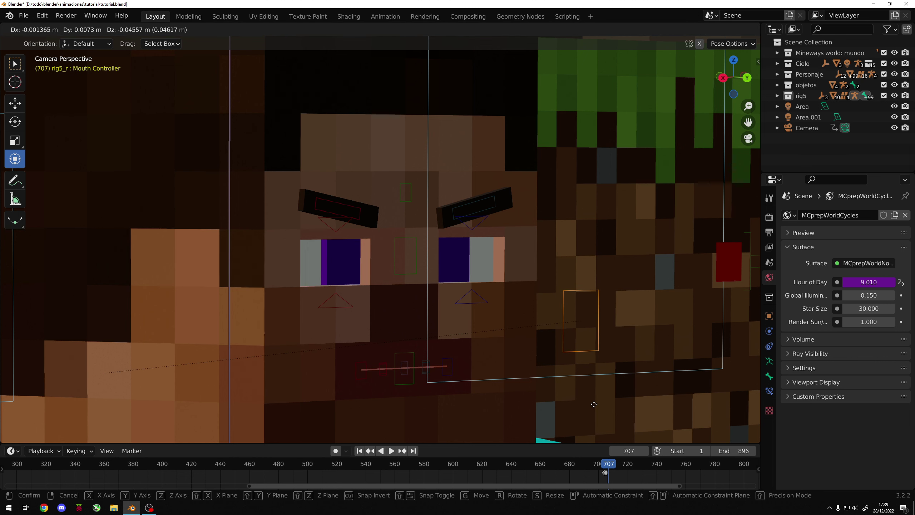
{"action": "left_click", "coordinate": [590, 397]}
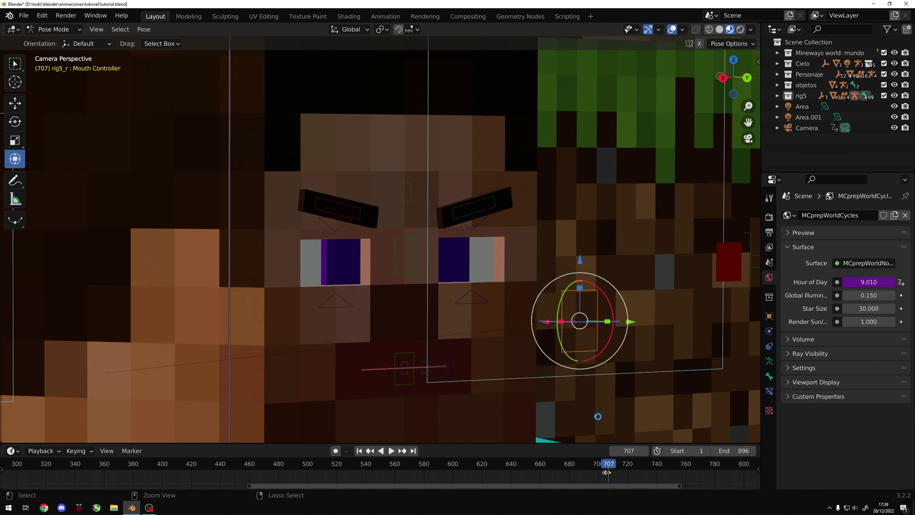
{"action": "key", "text": "ctrl+s"}
{"action": "key", "text": "space"}
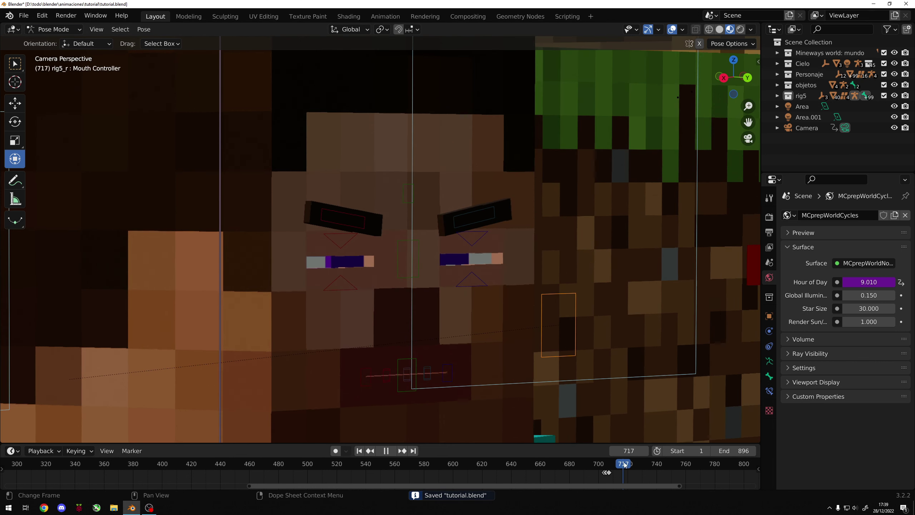
{"action": "key", "text": "Escape"}
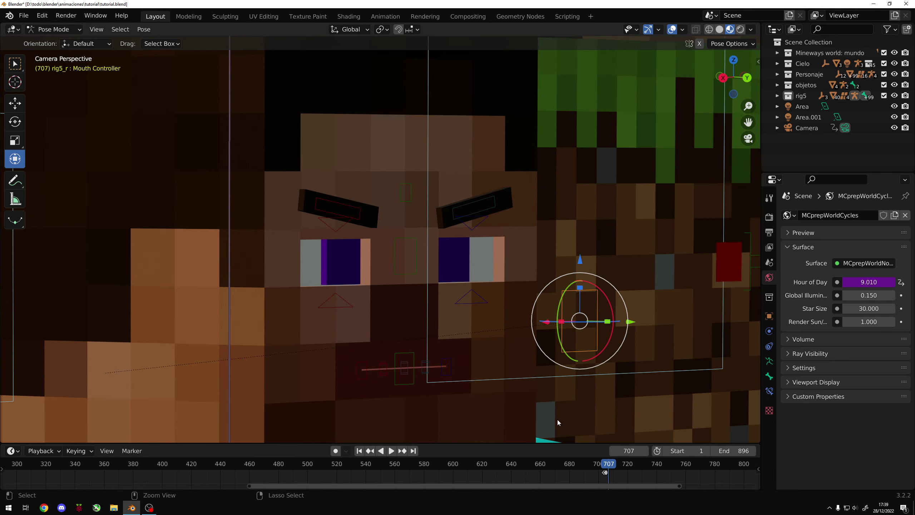
{"action": "key", "text": "ctrl+s"}
Undo the mouth edits, then lower the mouth bone and Side Lip.R and key Location & Rotation.
{"action": "left_click", "coordinate": [364, 373]}
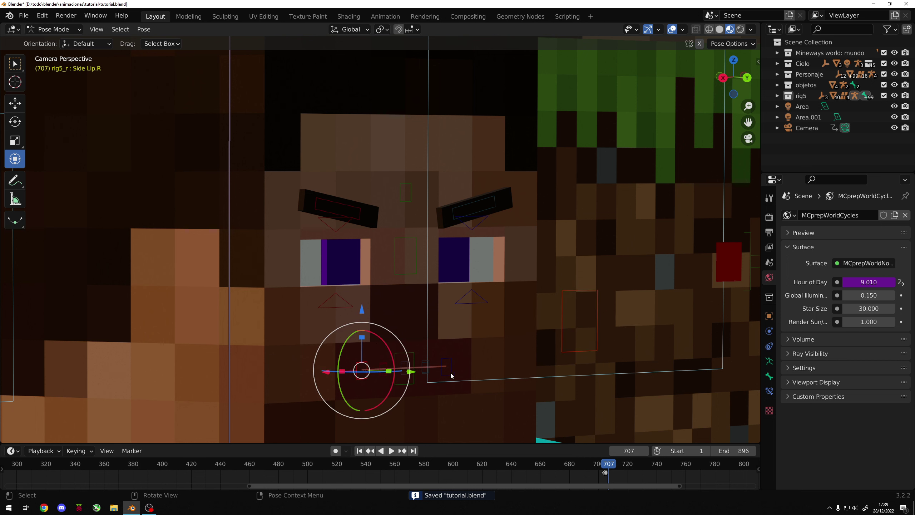
{"action": "left_click", "coordinate": [577, 328]}
{"action": "key", "text": "ctrl+z"}
{"action": "key", "text": "ctrl+z"}
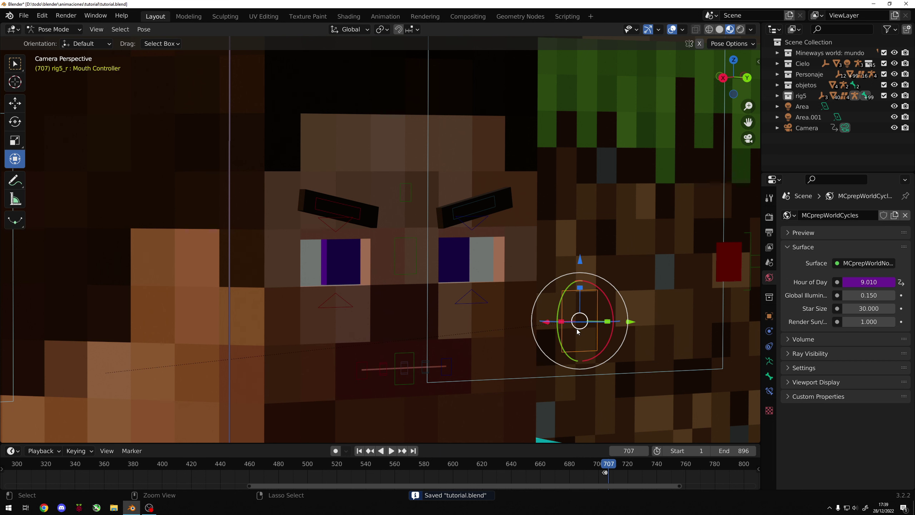
{"action": "key", "text": "ctrl+z"}
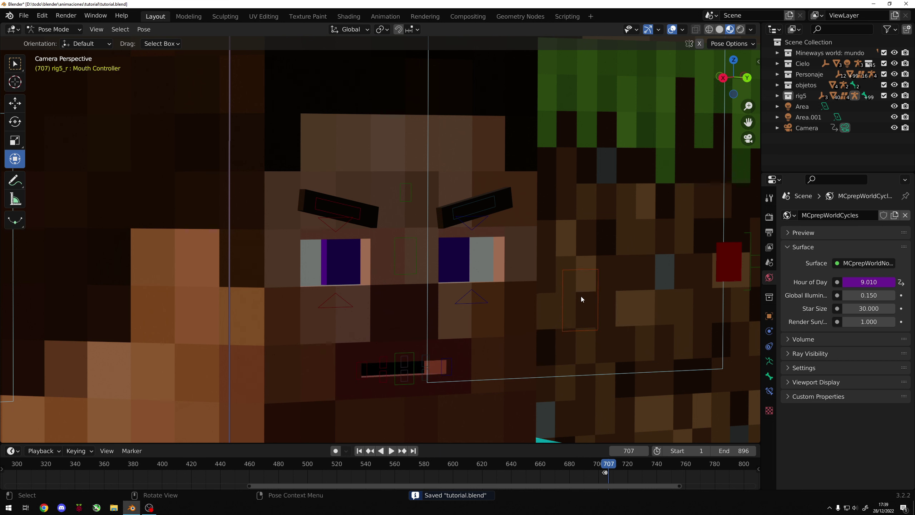
{"action": "left_click_drag", "start_coordinate": [581, 239], "coordinate": [581, 250]}
{"action": "left_click", "coordinate": [443, 369]}
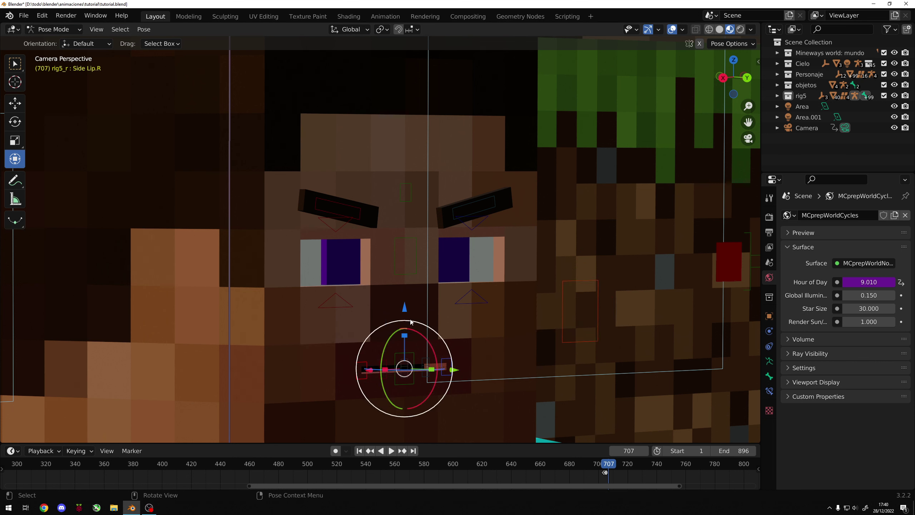
{"action": "left_click_drag", "start_coordinate": [405, 308], "coordinate": [405, 314]}
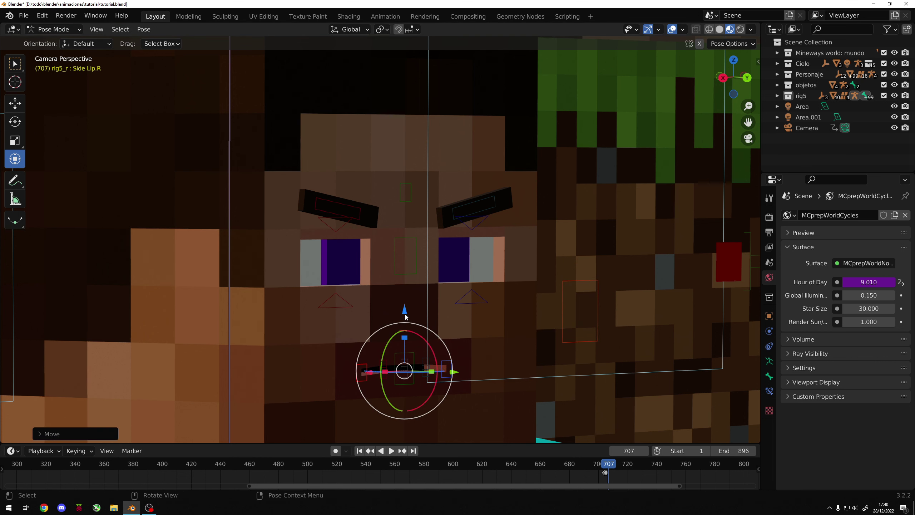
{"action": "key", "text": "ctrl+s"}
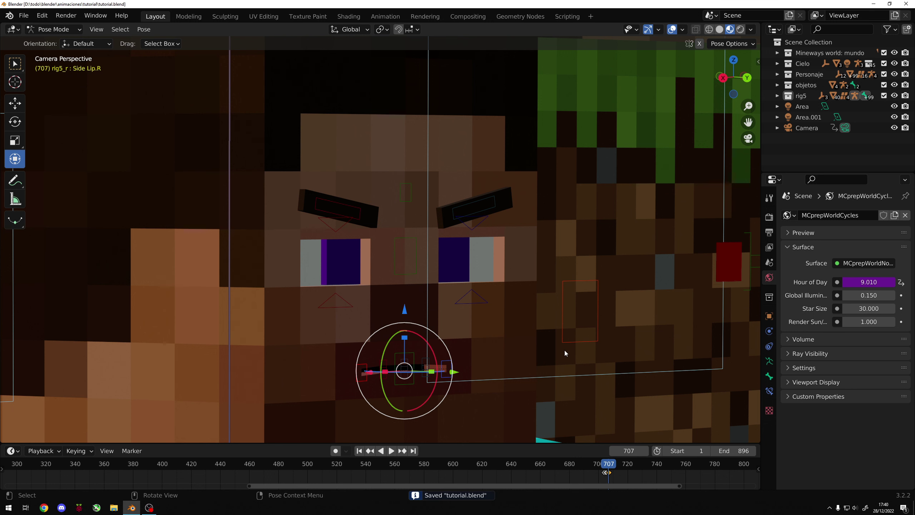
{"action": "left_click", "coordinate": [570, 342]}
{"action": "key", "text": "i"}
{"action": "left_click", "coordinate": [574, 344]}
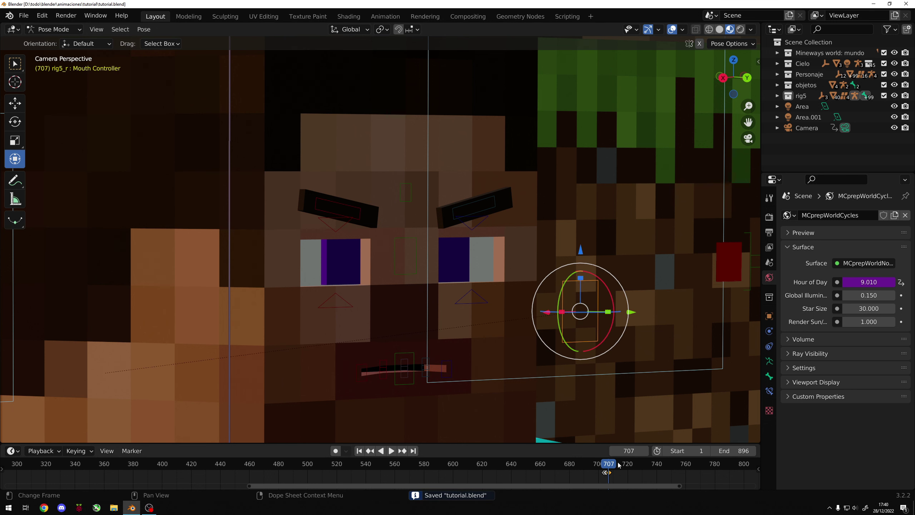
At frame 723, lower the Mouth Controller along Z, keyframe it, and save.
{"action": "key", "text": "space"}
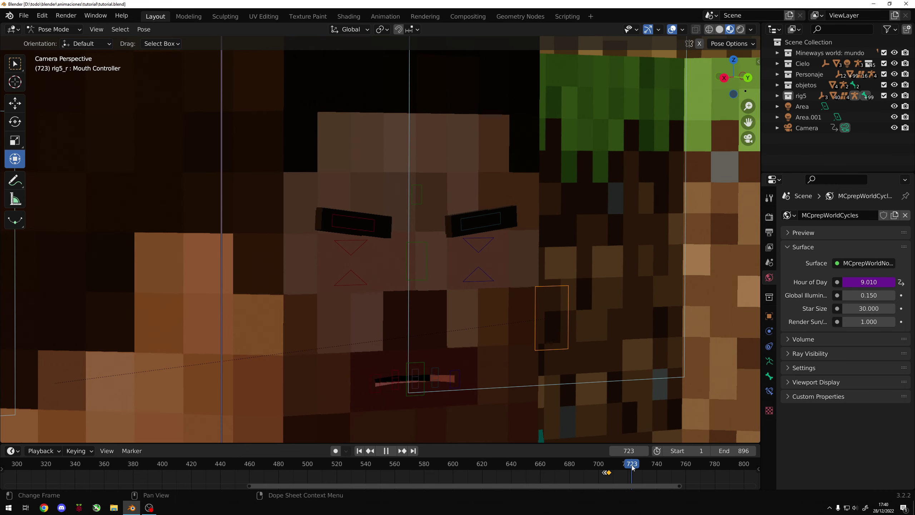
{"action": "key", "text": "space"}
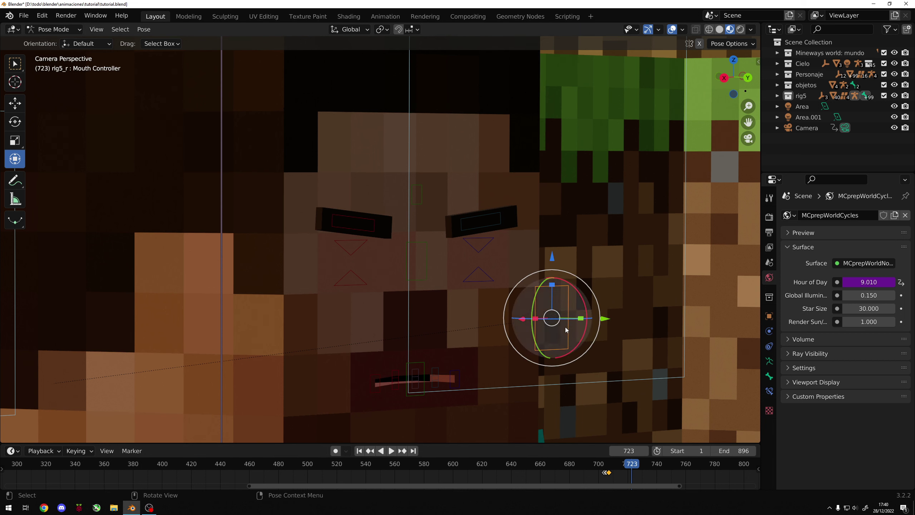
{"action": "key", "text": "g"}
{"action": "key", "text": "z"}
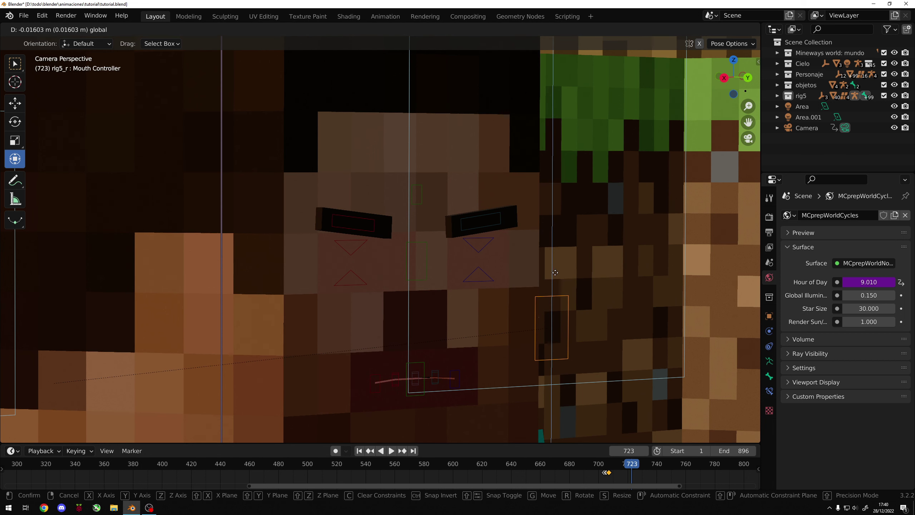
{"action": "left_click", "coordinate": [558, 287]}
{"action": "key", "text": "i"}
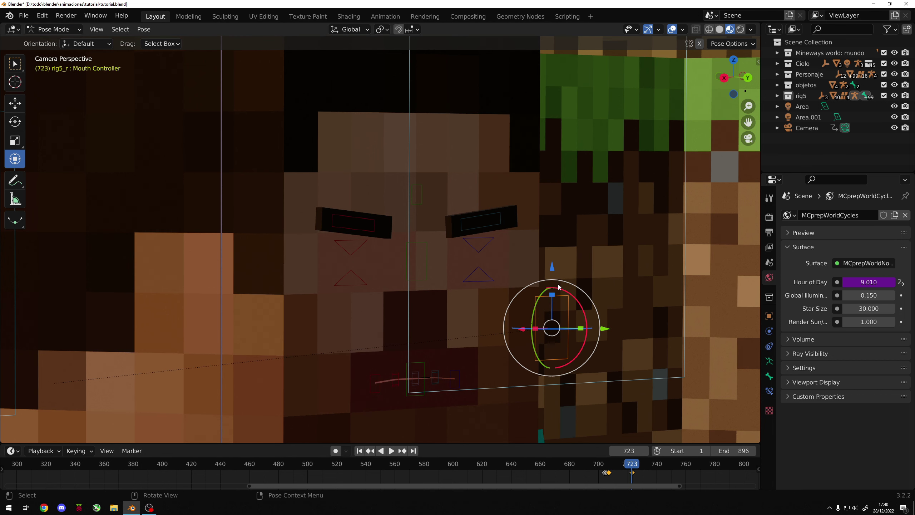
{"action": "key", "text": "ctrl+s"}
Move the Side Lip.R bone vertically along Z into its new position.
{"action": "left_click", "coordinate": [460, 379]}
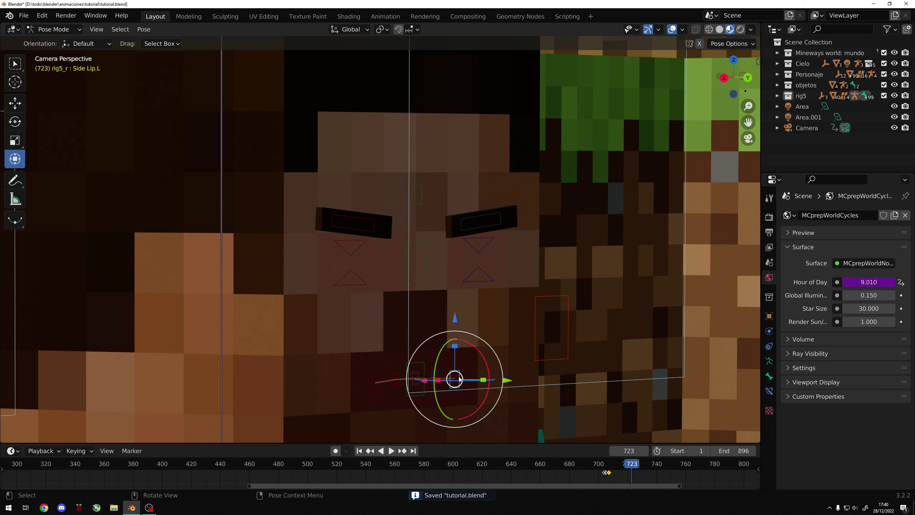
{"action": "left_click", "coordinate": [374, 382]}
{"action": "key", "text": "g"}
{"action": "key", "text": "z"}
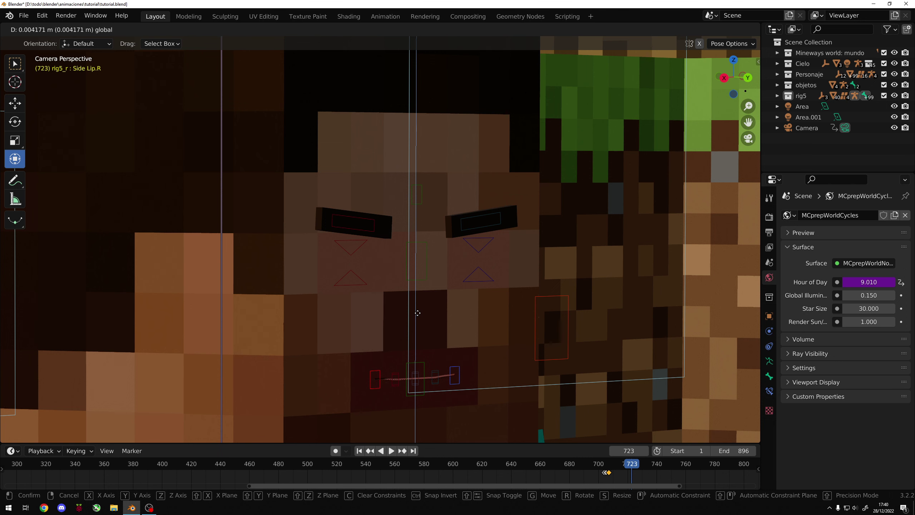
{"action": "left_click", "coordinate": [417, 317]}
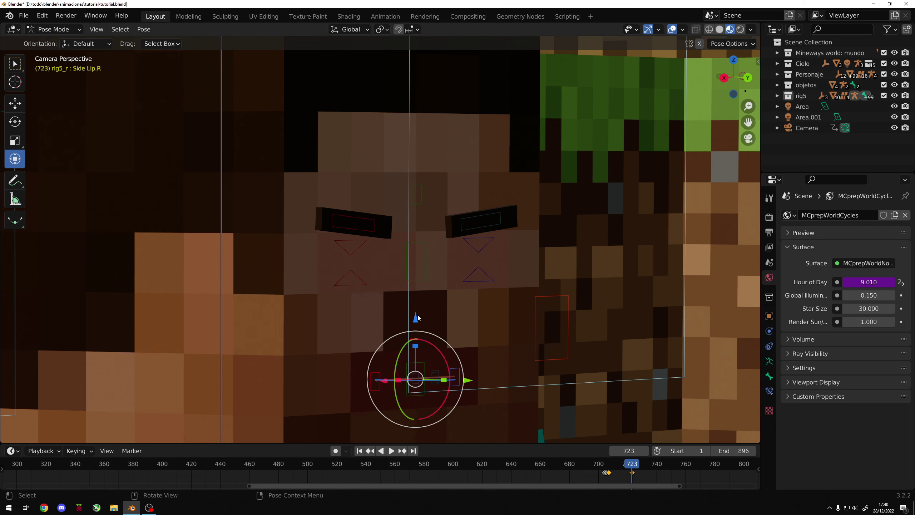
At frame 743, reposition Steve's right lip corner bone and keyframe it.
{"action": "key", "text": "space"}
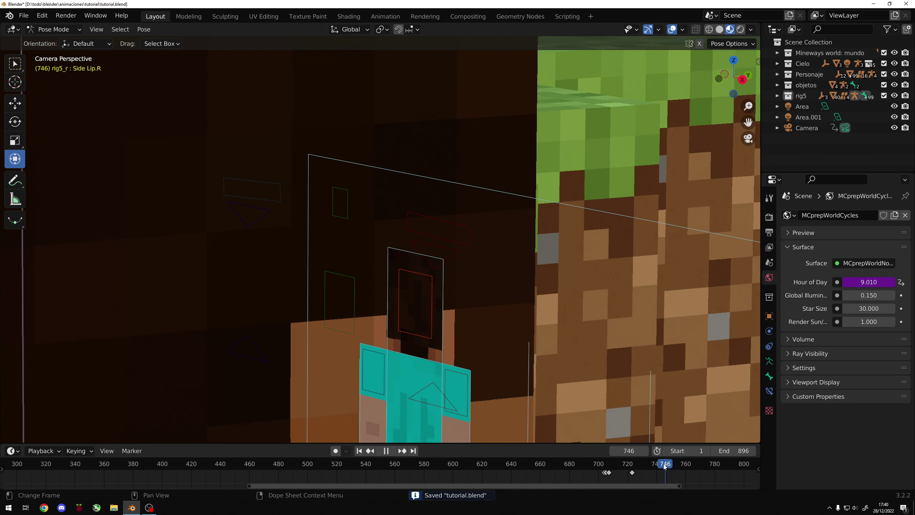
{"action": "left_click_drag", "start_coordinate": [666, 466], "coordinate": [661, 466]}
{"action": "key", "text": "space"}
{"action": "left_click", "coordinate": [446, 393]}
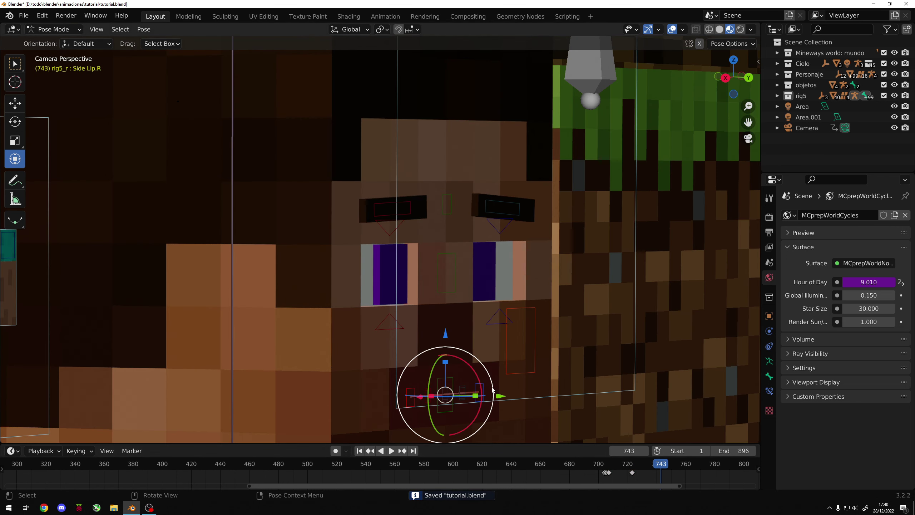
{"action": "left_click", "coordinate": [483, 391]}
{"action": "left_click", "coordinate": [414, 387]}
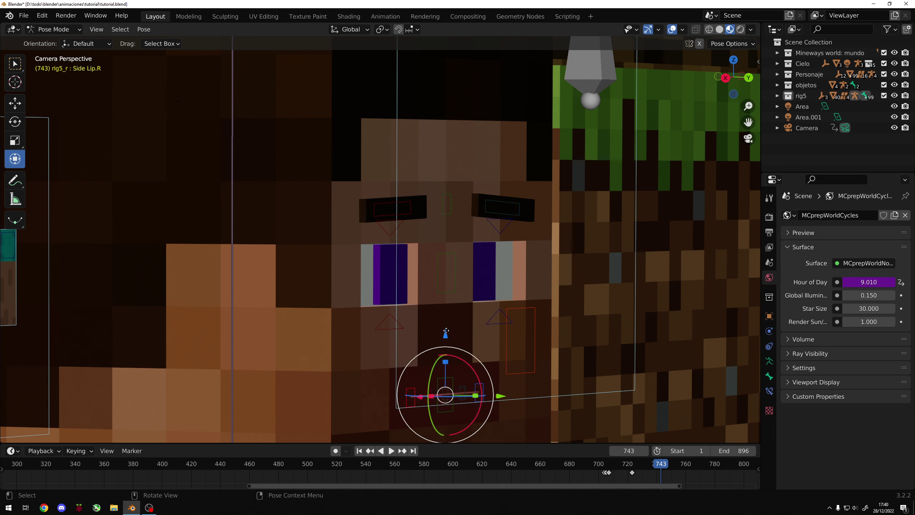
{"action": "key", "text": "g"}
{"action": "left_click", "coordinate": [446, 328]}
{"action": "key", "text": "i"}
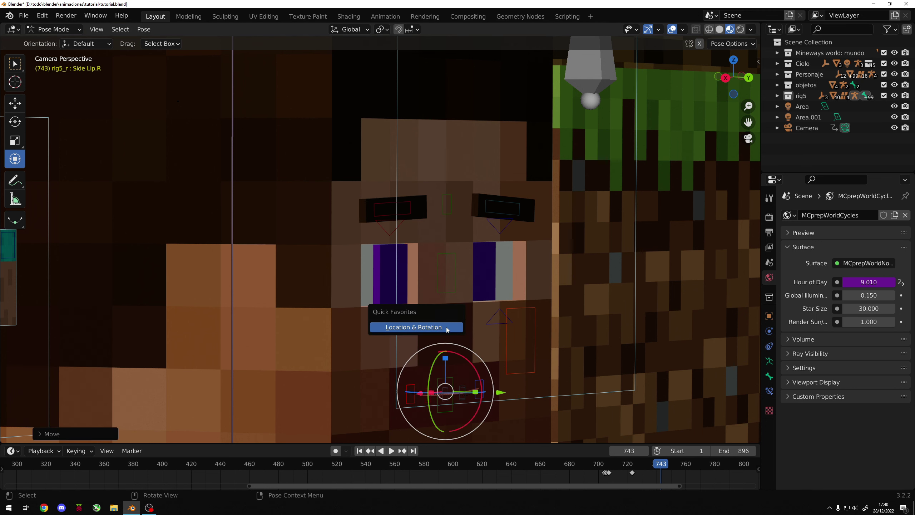
Move the mouth controller vertically, keyframe it at frame 743, and save the file.
{"action": "left_click", "coordinate": [524, 315]}
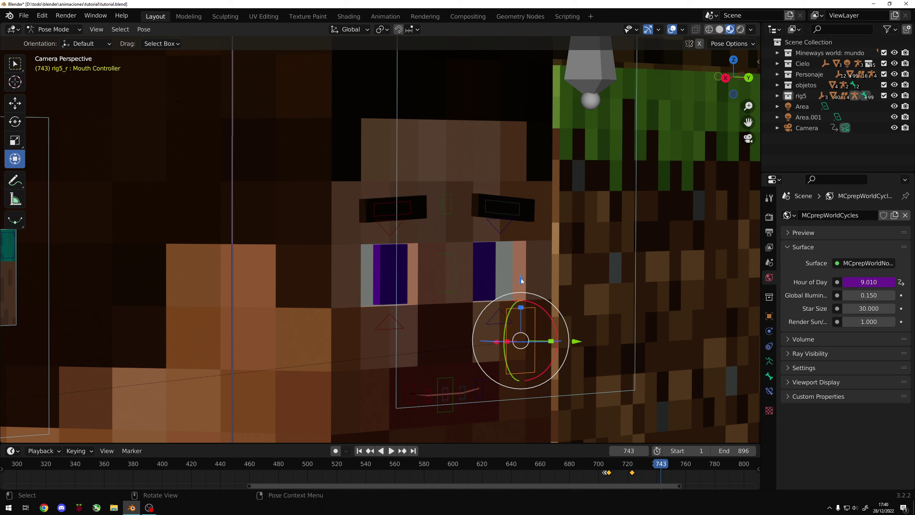
{"action": "key", "text": "g"}
{"action": "key", "text": "z"}
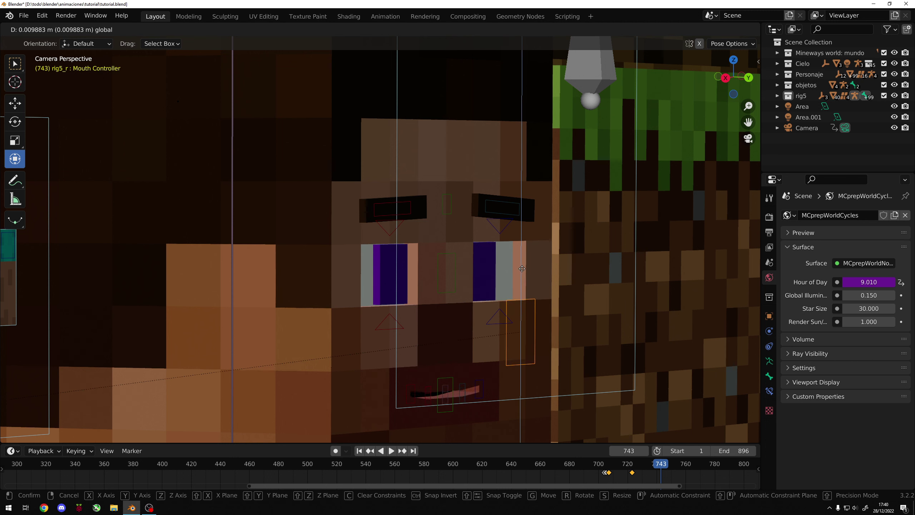
{"action": "left_click", "coordinate": [522, 269]}
{"action": "key", "text": "i"}
{"action": "key", "text": "ctrl+s"}
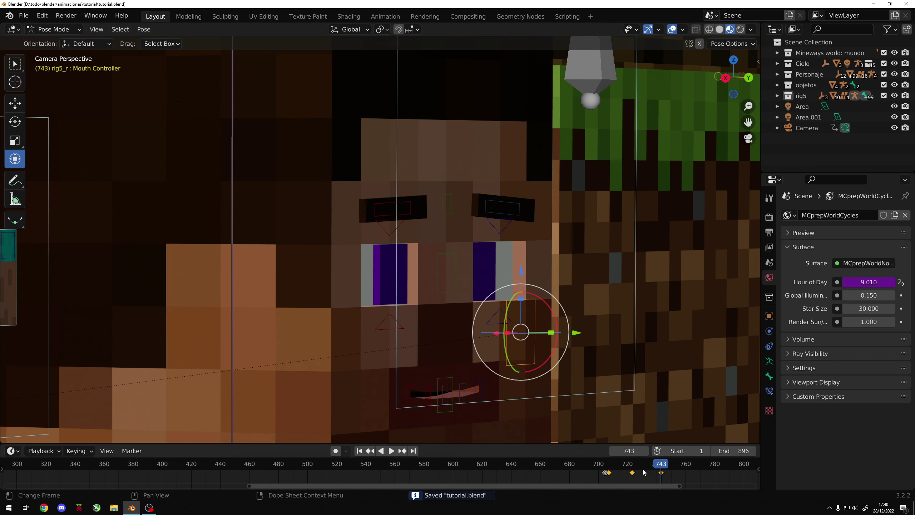
Select the right side lip bone and rewind the playhead to about frame 695.
{"action": "left_click", "coordinate": [484, 391]}
{"action": "left_click", "coordinate": [403, 395]}
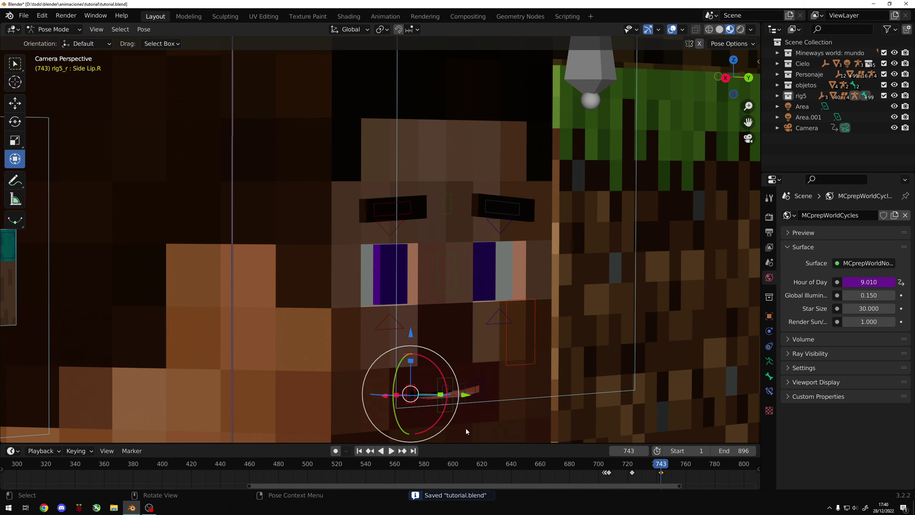
{"action": "left_click_drag", "start_coordinate": [629, 463], "coordinate": [590, 464]}
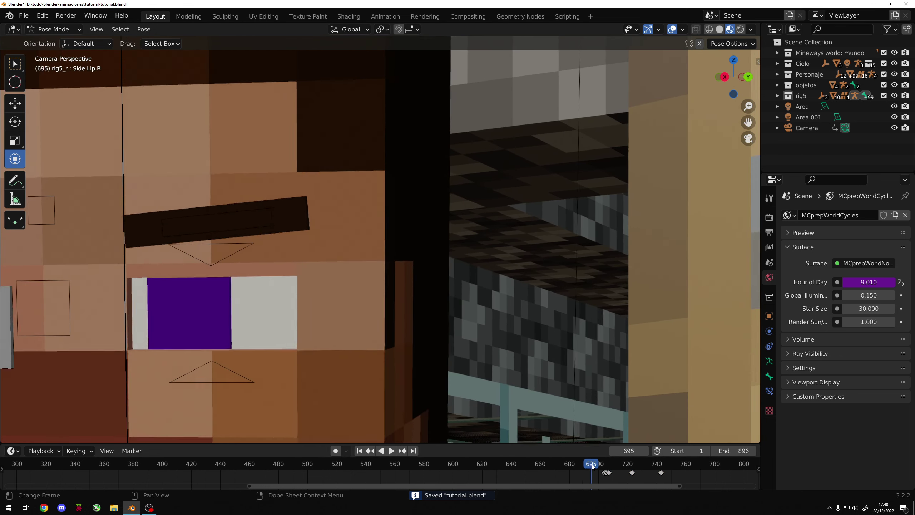
Play a short stretch, save, and toggle between the camera and user views.
{"action": "key", "text": "space"}
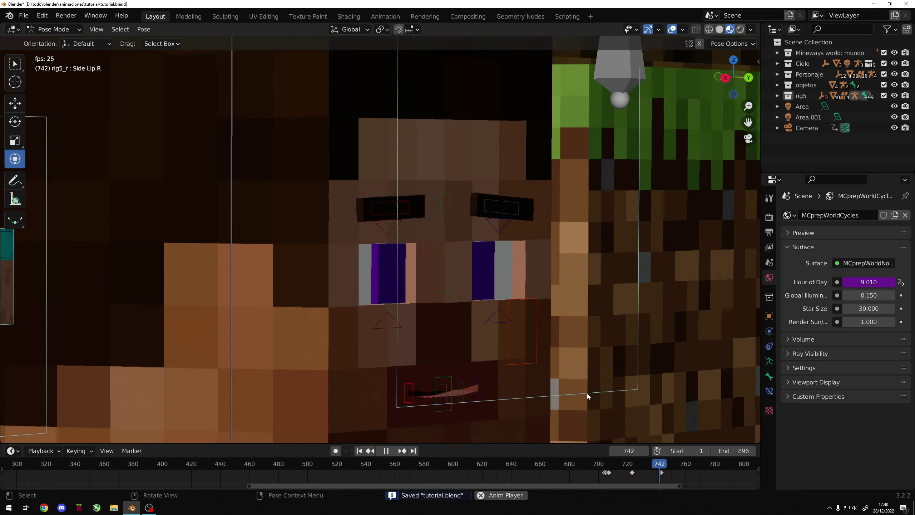
{"action": "key", "text": "space"}
{"action": "key", "text": "ctrl+s"}
{"action": "key", "text": "KP_0"}
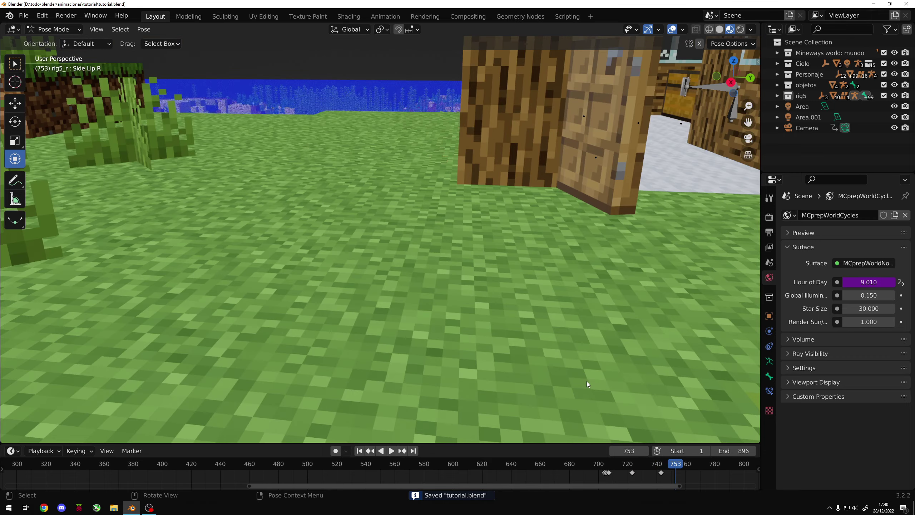
{"action": "key", "text": "Right"}
{"action": "key", "text": "Right"}
{"action": "key", "text": "Right"}
{"action": "key", "text": "KP_0"}
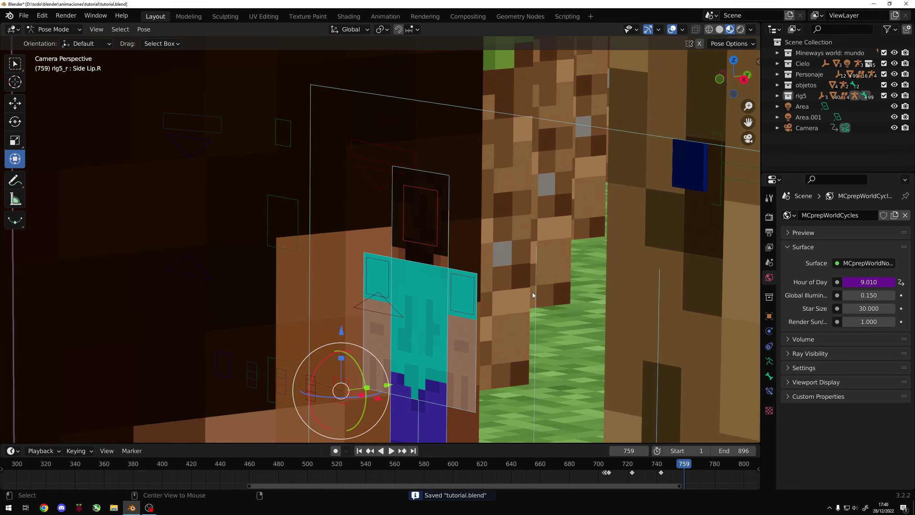
{"action": "key", "text": "KP_0"}
{"action": "scroll", "coordinate": [455, 311], "scroll_direction": "up", "scroll_amount": 2}
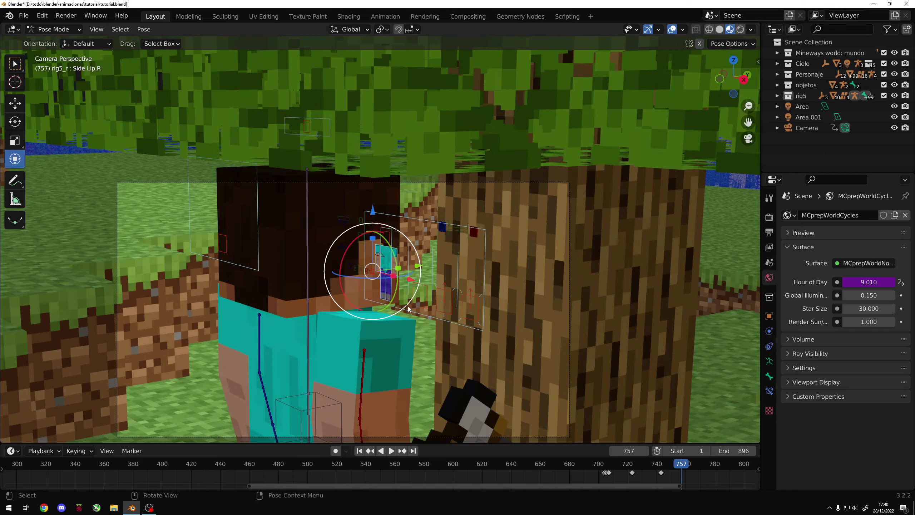
{"action": "scroll", "coordinate": [413, 294], "scroll_direction": "down", "scroll_amount": 2}
Through the camera, replay the animation from just before the lip keyframes.
{"action": "key", "text": "KP_0"}
{"action": "scroll", "coordinate": [432, 253], "scroll_direction": "up", "scroll_amount": 2}
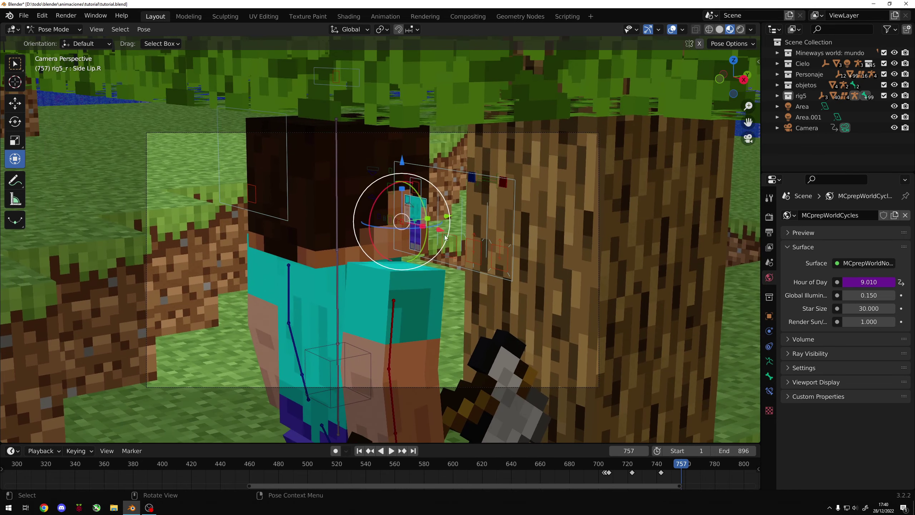
{"action": "scroll", "coordinate": [439, 241], "scroll_direction": "up", "scroll_amount": 2}
{"action": "scroll", "coordinate": [439, 241], "scroll_direction": "down", "scroll_amount": 3}
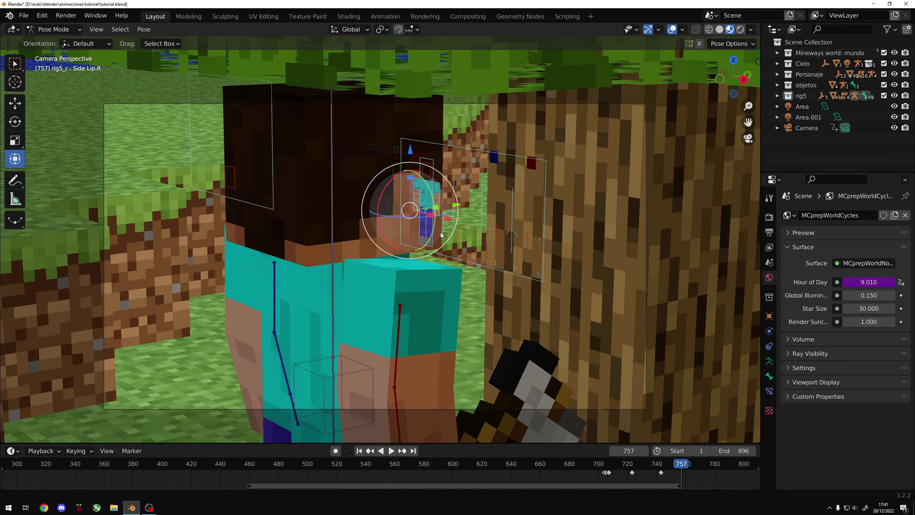
{"action": "left_click_drag", "start_coordinate": [682, 473], "coordinate": [577, 463]}
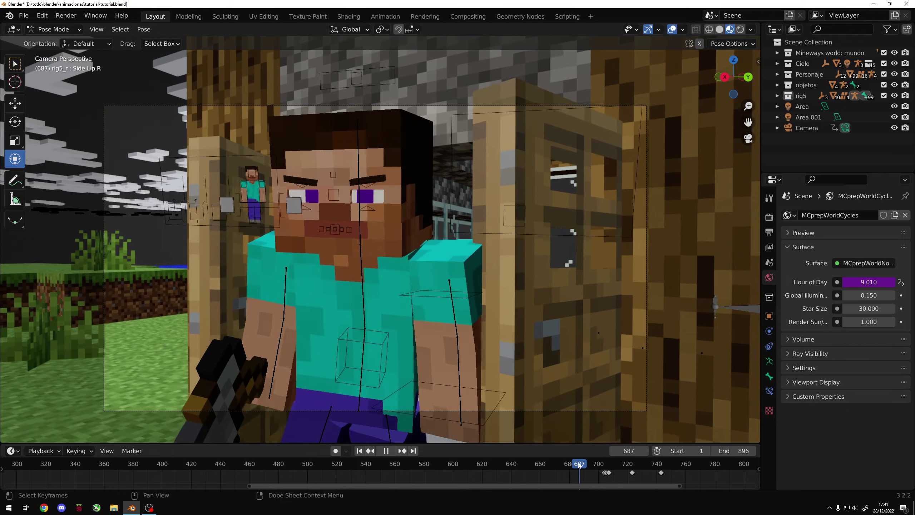
{"action": "key", "text": "space"}
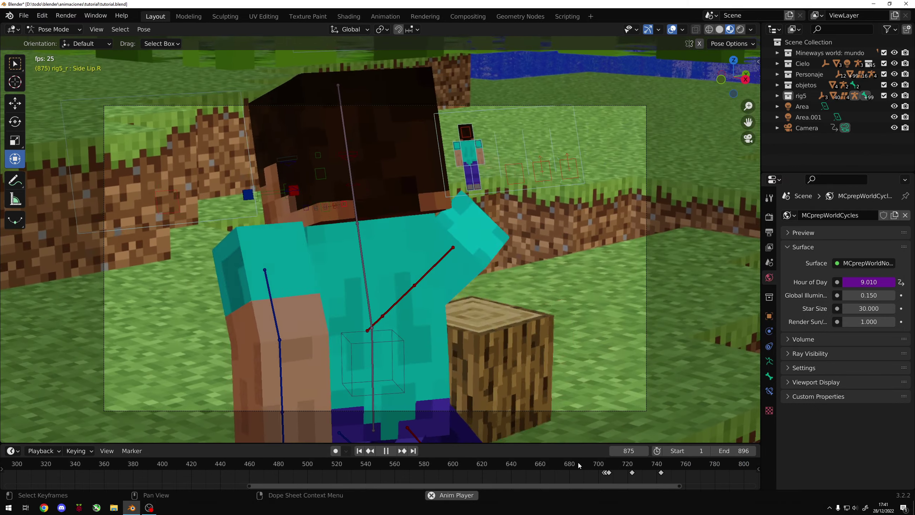
Stop playback, save, zoom the timeline out, and check the screen recorder window.
{"action": "key", "text": "space"}
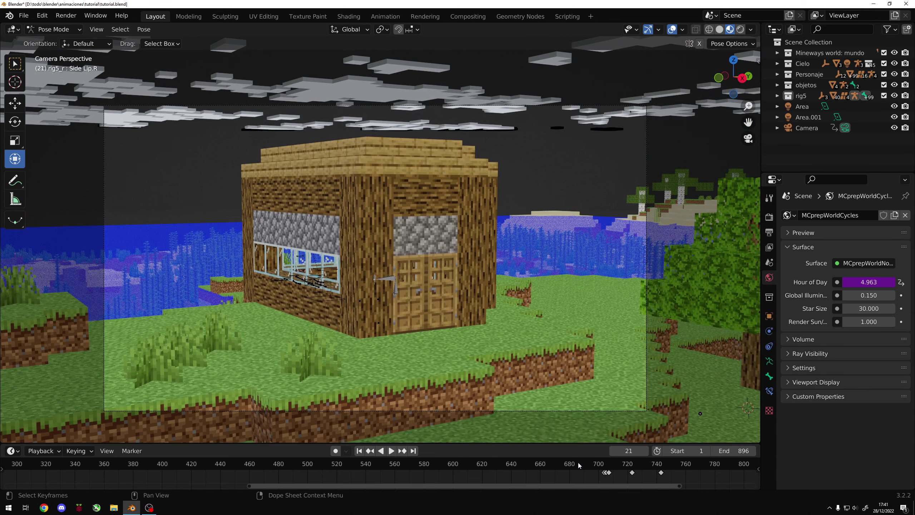
{"action": "key", "text": "ctrl+s"}
{"action": "scroll", "coordinate": [577, 463], "scroll_direction": "down", "scroll_amount": 2}
{"action": "scroll", "coordinate": [578, 464], "scroll_direction": "down", "scroll_amount": 2}
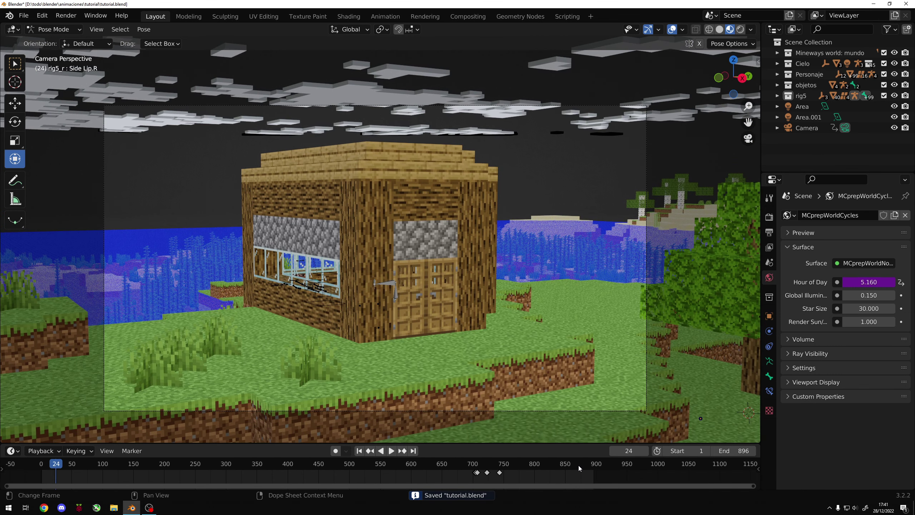
{"action": "scroll", "coordinate": [578, 465], "scroll_direction": "down", "scroll_amount": 2}
{"action": "scroll", "coordinate": [568, 470], "scroll_direction": "down", "scroll_amount": 2}
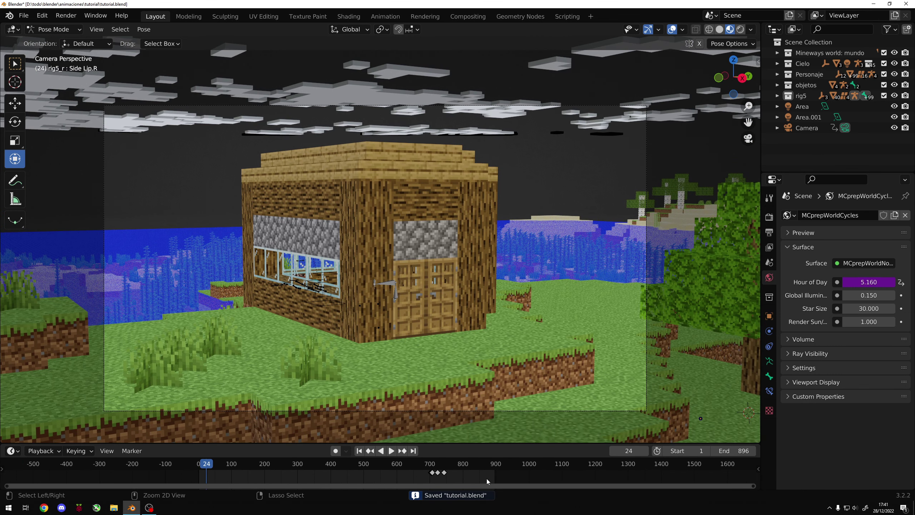
{"action": "key", "text": "alt+Tab"}
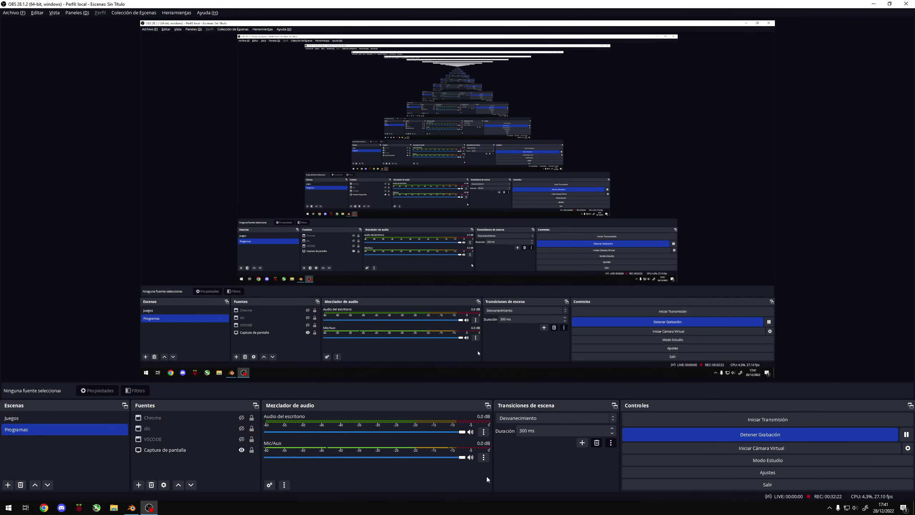
{"action": "key", "text": "alt+Tab"}
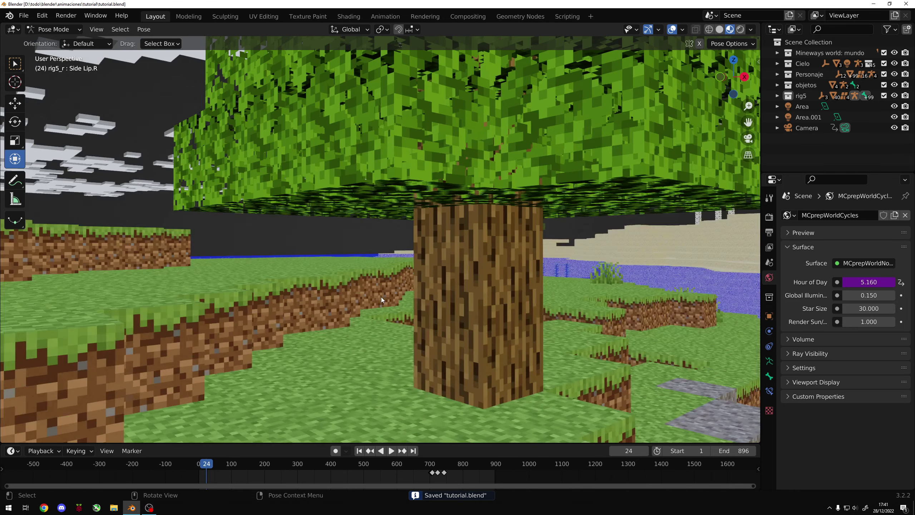
Through the camera, play from near frame 0 to about frame 619, then rewind.
{"action": "key", "text": "KP_0"}
{"action": "left_click", "coordinate": [200, 465]}
{"action": "key", "text": "space"}
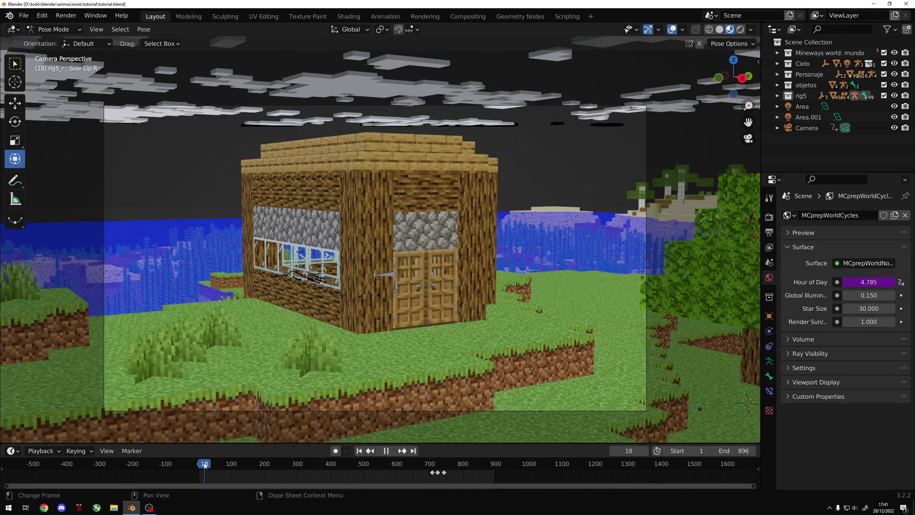
{"action": "key", "text": "space"}
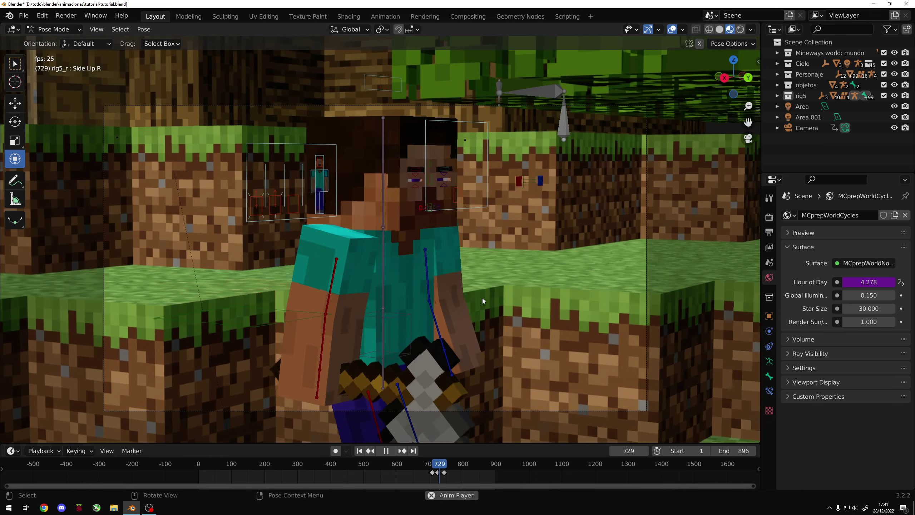
{"action": "key", "text": "space"}
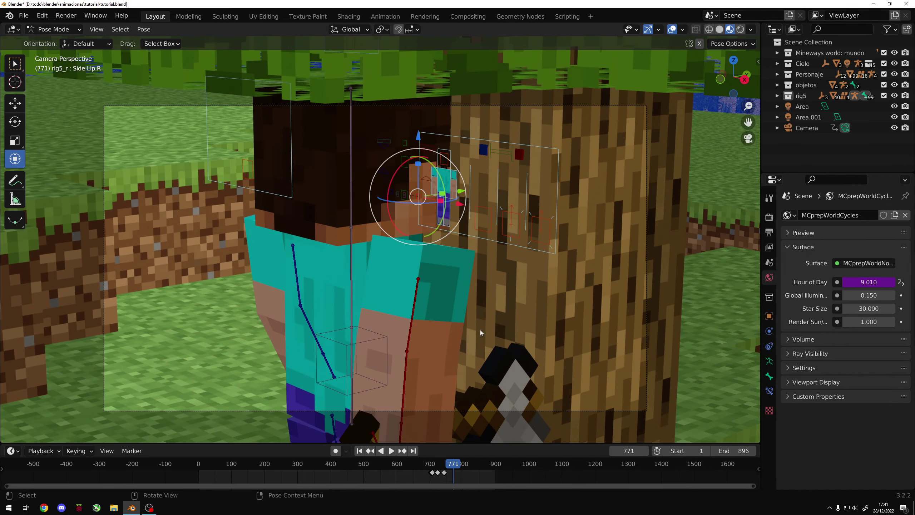
{"action": "left_click_drag", "start_coordinate": [416, 472], "coordinate": [416, 473]}
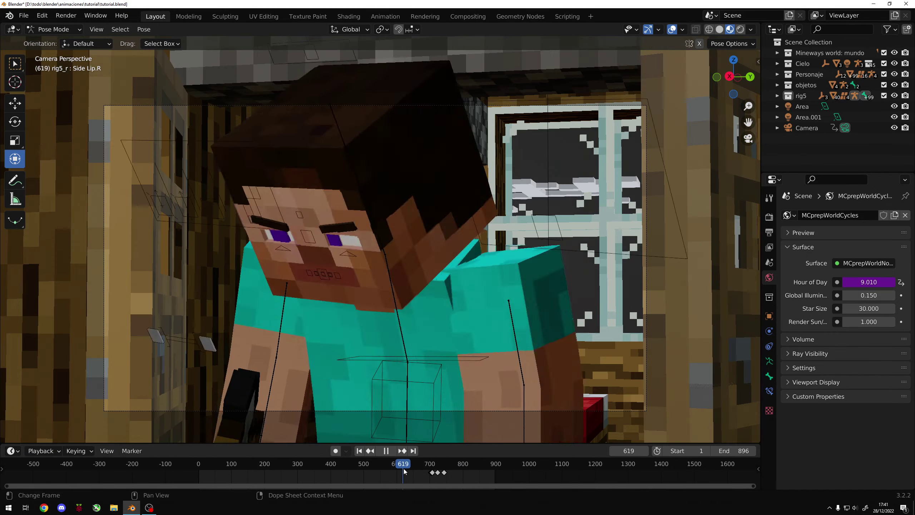
Replay frames around 657–693 on a zoomed-in timeline and stop on frame 671's angry face.
{"action": "key", "text": "space"}
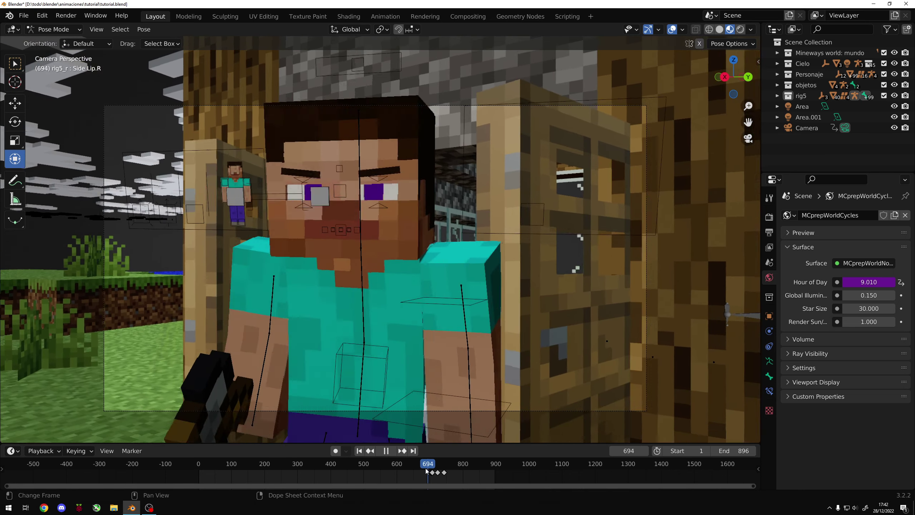
{"action": "left_click_drag", "start_coordinate": [434, 471], "coordinate": [423, 471]}
{"action": "key", "text": "space"}
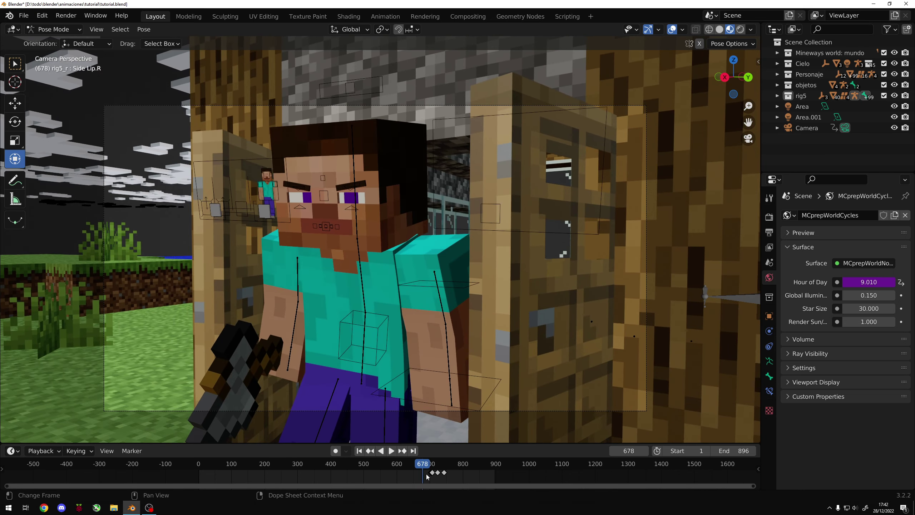
{"action": "scroll", "coordinate": [439, 480], "scroll_direction": "up", "scroll_amount": 3}
{"action": "scroll", "coordinate": [489, 468], "scroll_direction": "up", "scroll_amount": 2}
{"action": "scroll", "coordinate": [540, 480], "scroll_direction": "up", "scroll_amount": 1}
{"action": "scroll", "coordinate": [469, 478], "scroll_direction": "up", "scroll_amount": 2}
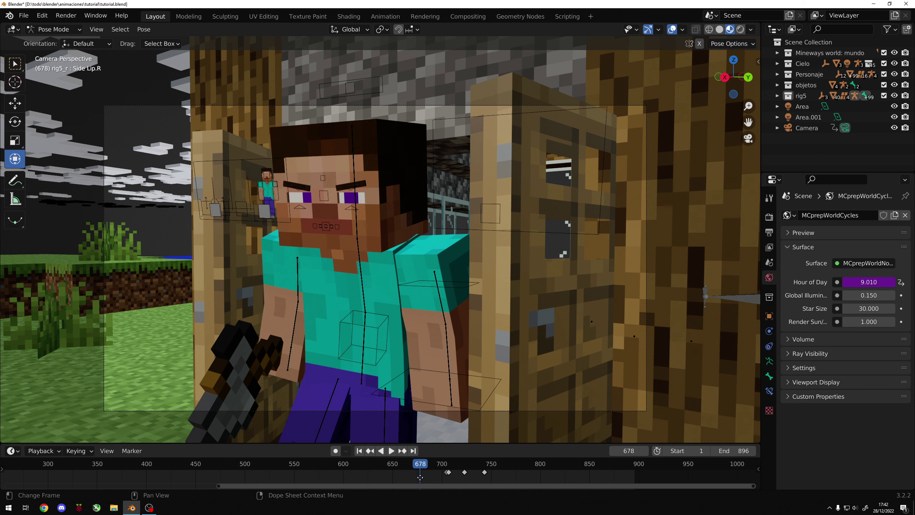
{"action": "scroll", "coordinate": [416, 478], "scroll_direction": "up", "scroll_amount": 2}
{"action": "middle_click_drag", "start_coordinate": [446, 477], "coordinate": [407, 478]}
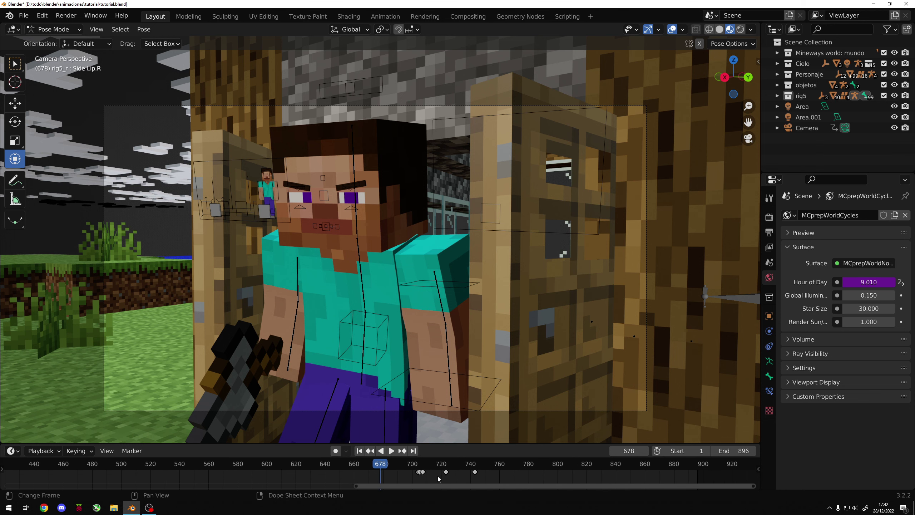
{"action": "key", "text": "space"}
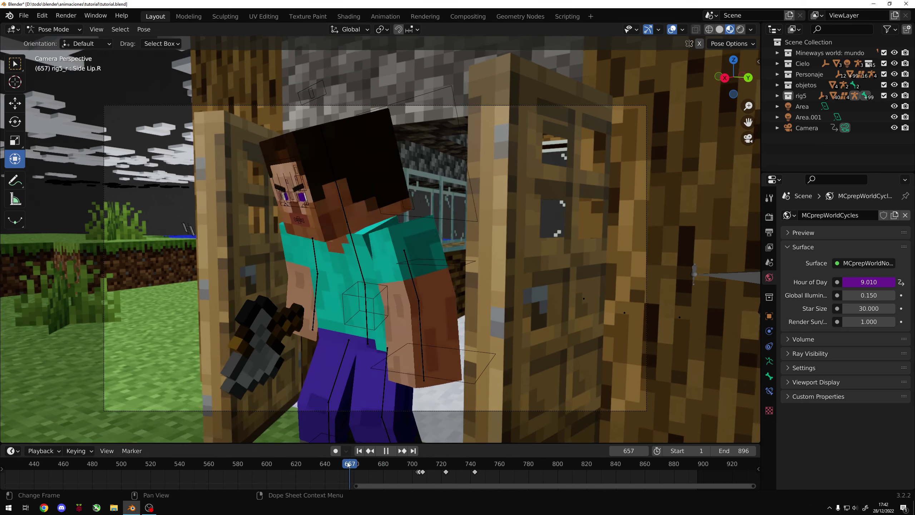
{"action": "left_click", "coordinate": [371, 465]}
{"action": "key", "text": "space"}
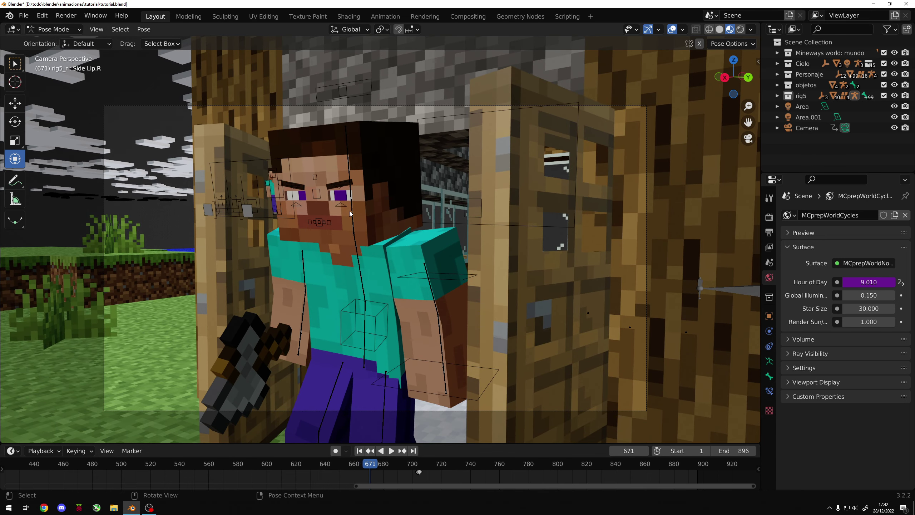
Nudge the left side lip slightly down and key its location and rotation at frame 671.
{"action": "key", "text": "ctrl+Tab"}
{"action": "left_click", "coordinate": [330, 223]}
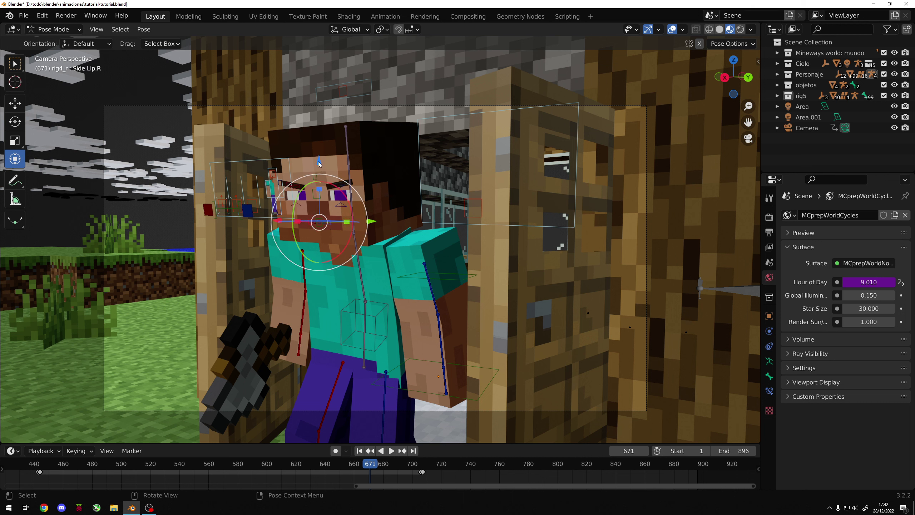
{"action": "left_click_drag", "start_coordinate": [319, 164], "coordinate": [319, 166]}
{"action": "key", "text": "i"}
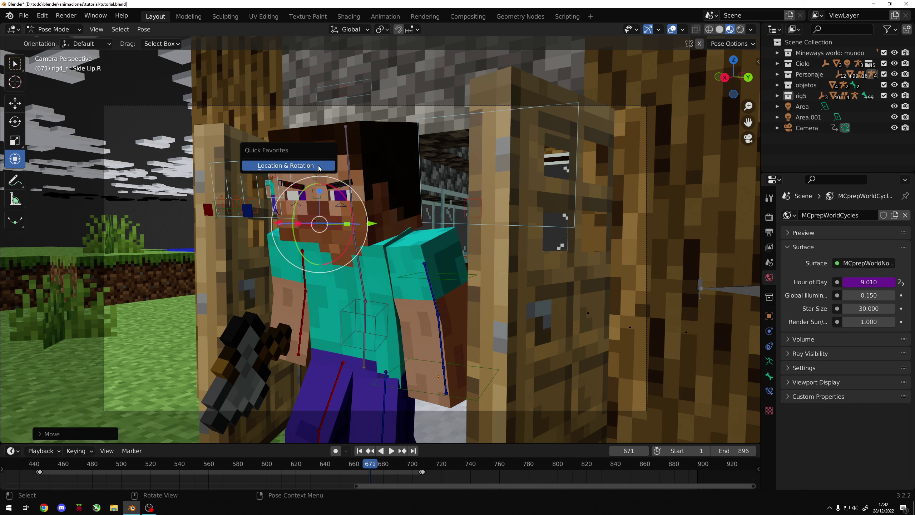
{"action": "left_click", "coordinate": [320, 167]}
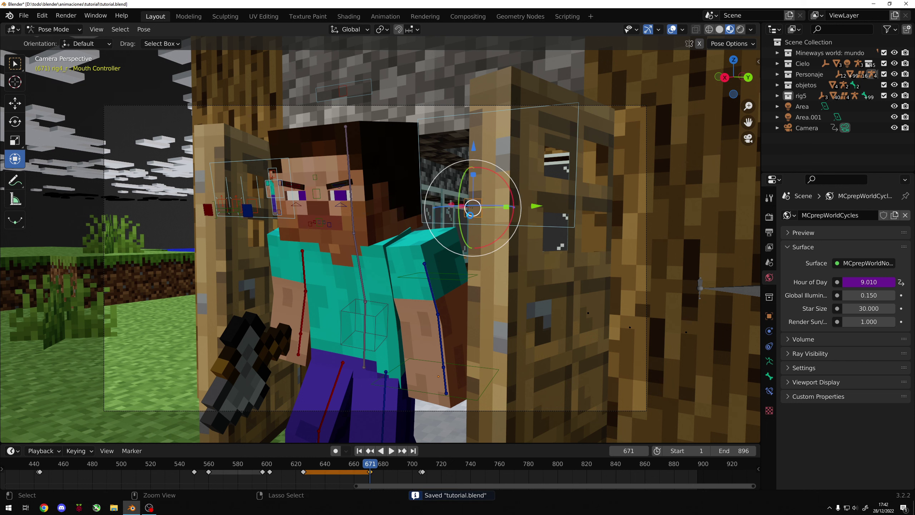
Play from about frame 613, then stop and scrub back to frame 563.
{"action": "mouse_move", "coordinate": [373, 466]}
{"action": "left_mouse_down"}
{"action": "mouse_move", "coordinate": [195, 462]}
{"action": "mouse_move", "coordinate": [367, 461]}
{"action": "left_mouse_up"}
{"action": "key", "text": "Escape"}
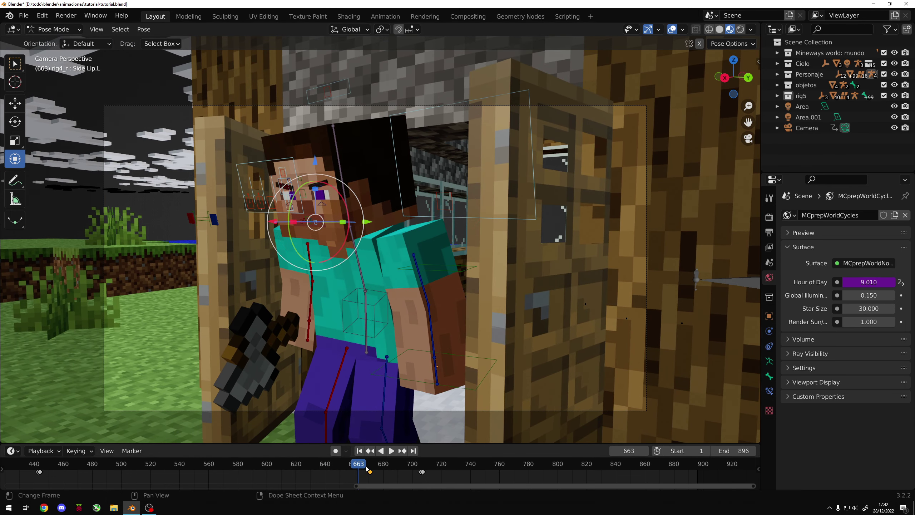
{"action": "mouse_move", "coordinate": [365, 476]}
{"action": "left_mouse_down"}
{"action": "mouse_move", "coordinate": [197, 463]}
{"action": "mouse_move", "coordinate": [214, 463]}
{"action": "left_mouse_up"}
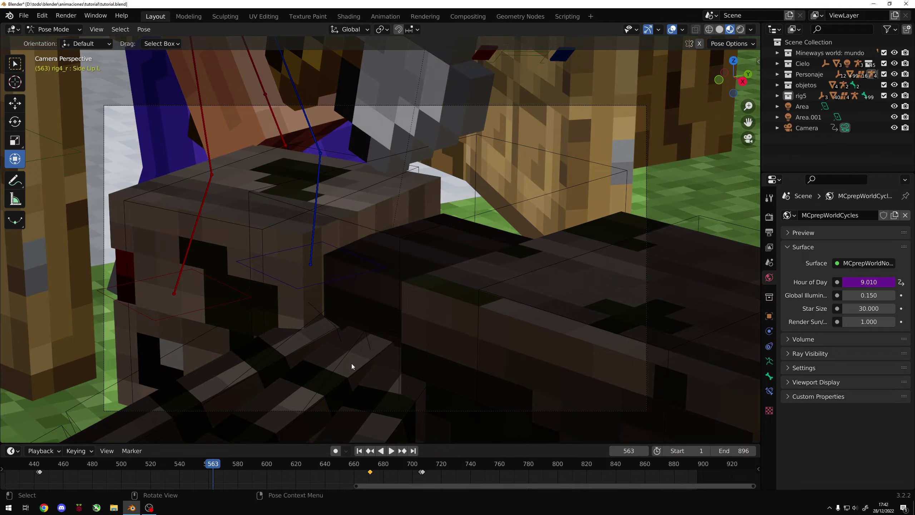
Fly the view close to Steve's face and move the right side lip bone.
{"action": "key", "text": "KP_0"}
{"action": "key", "text": "shift+grave"}
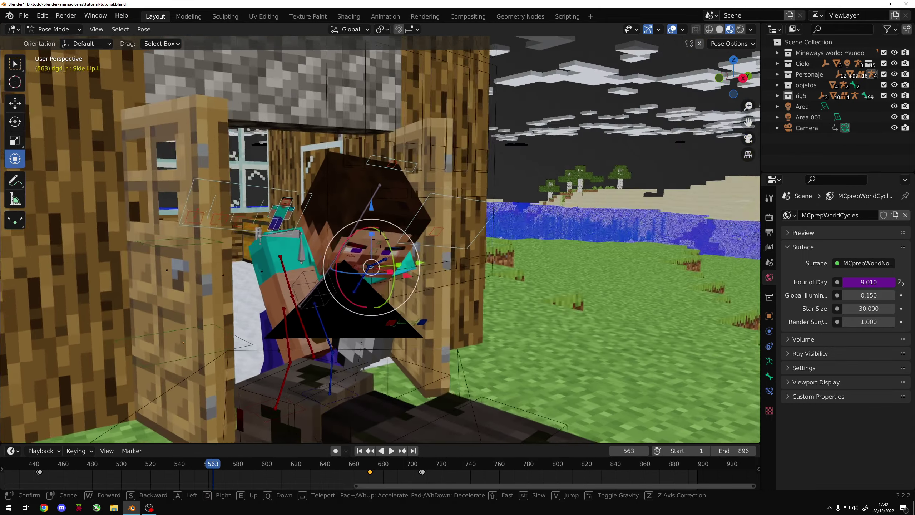
{"action": "key", "text": "w"}
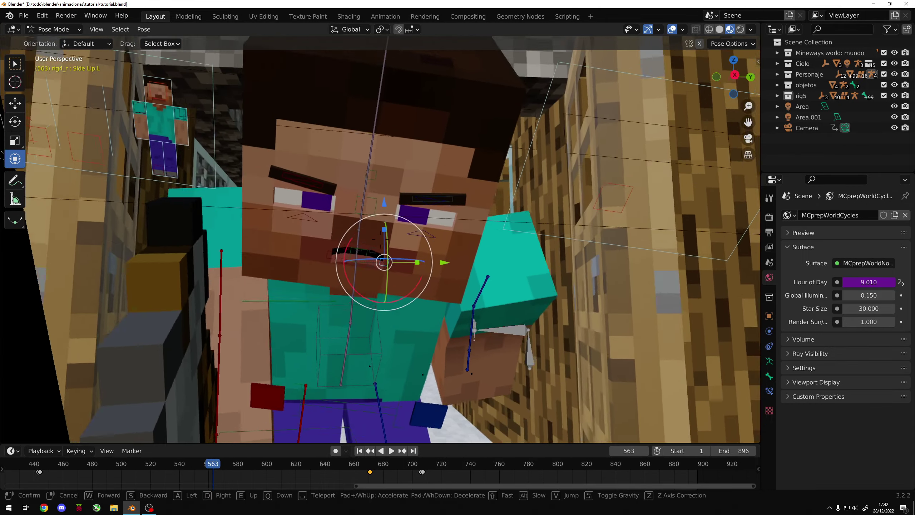
{"action": "left_click", "coordinate": [381, 239]}
{"action": "left_click", "coordinate": [344, 264]}
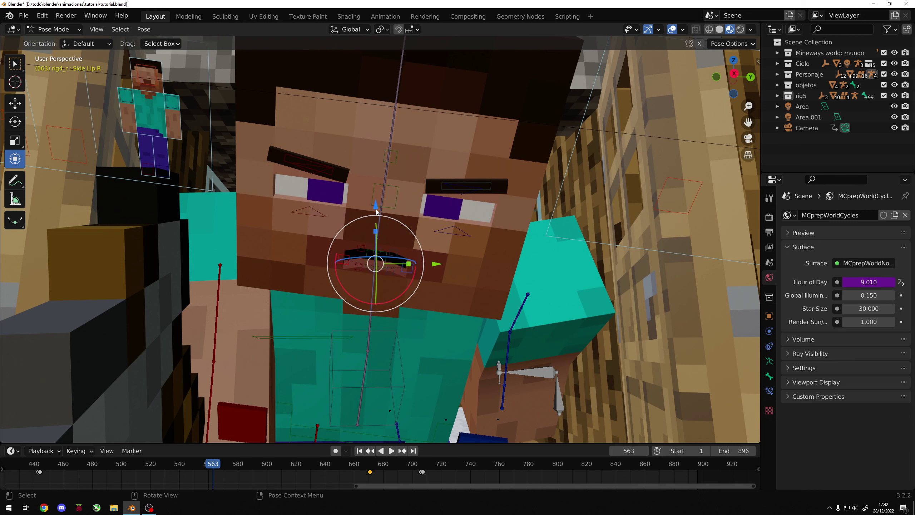
{"action": "key", "text": "g"}
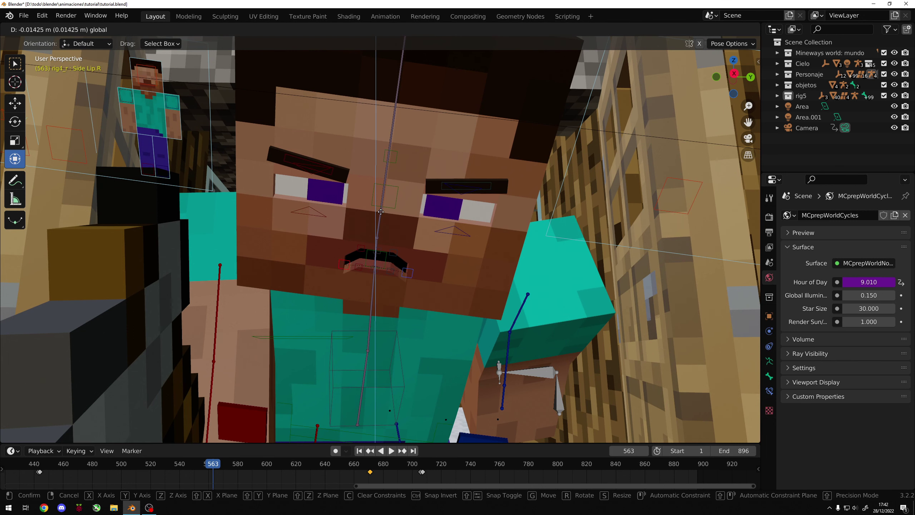
{"action": "left_click", "coordinate": [381, 211]}
With Local orientation, shift the right side lip along its axis, then return to camera view.
{"action": "left_click", "coordinate": [349, 29]}
{"action": "left_click", "coordinate": [342, 75]}
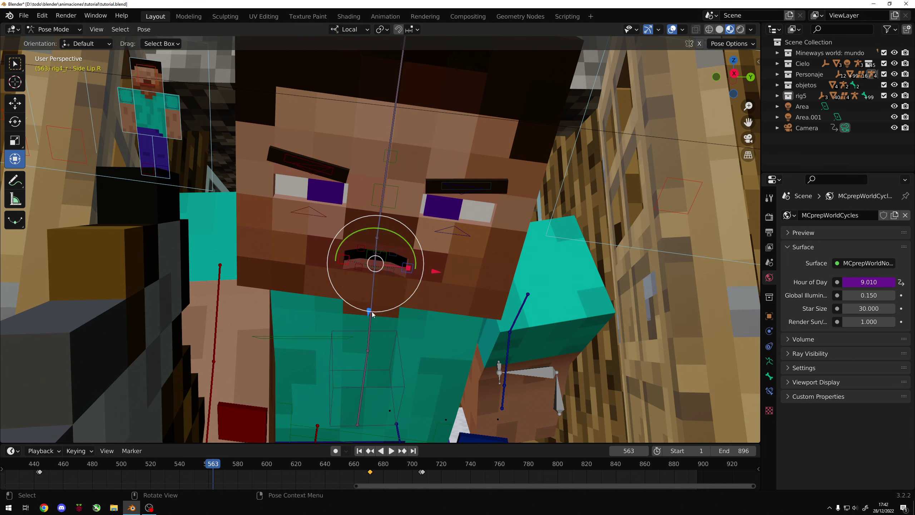
{"action": "left_click_drag", "start_coordinate": [372, 314], "coordinate": [368, 308]}
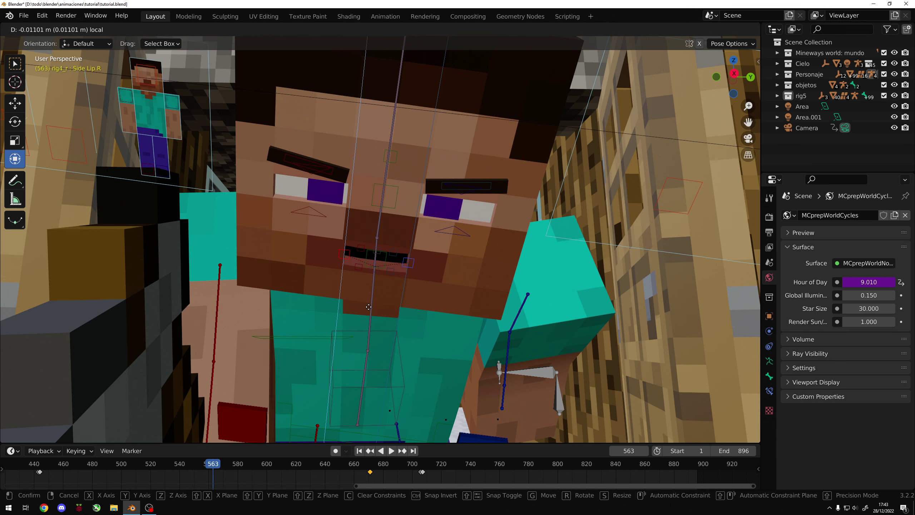
{"action": "left_click_drag", "start_coordinate": [368, 308], "coordinate": [383, 300]}
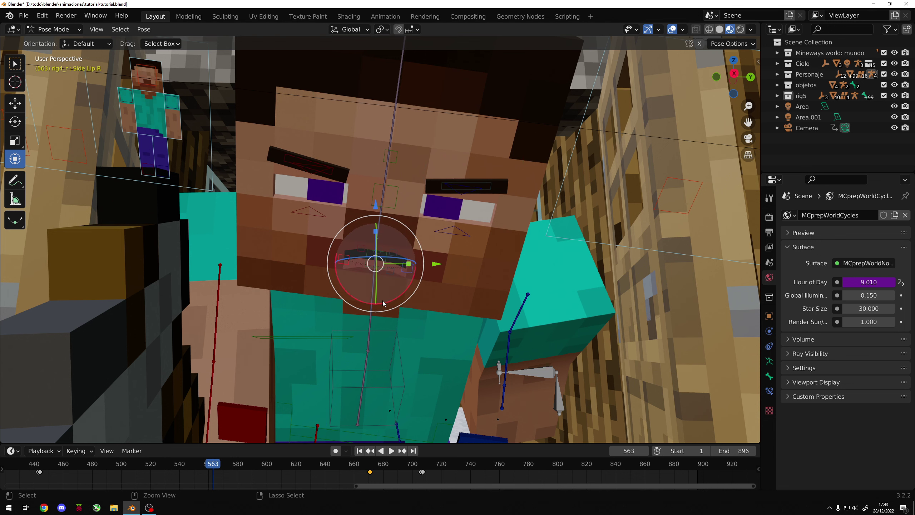
{"action": "left_click", "coordinate": [383, 300]}
{"action": "key", "text": "Up"}
{"action": "key", "text": "KP_0"}
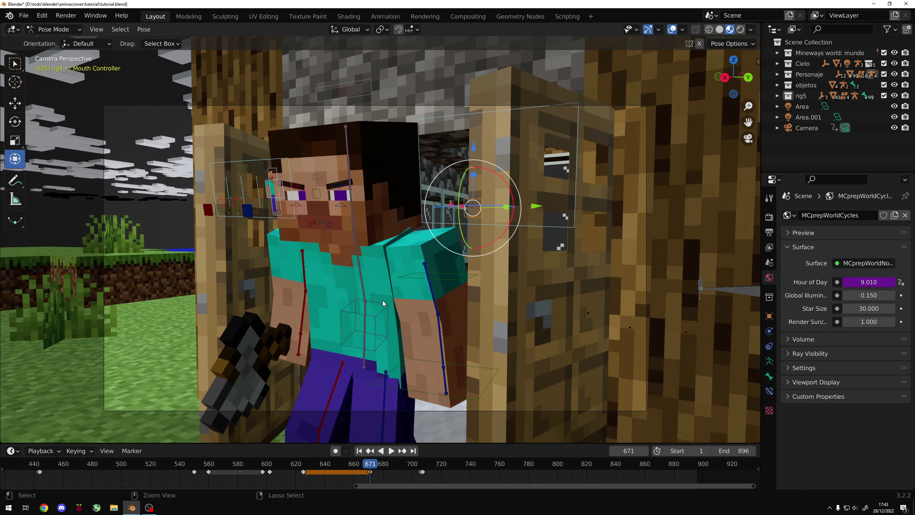
Key the left side lip's location and rotation at frame 649 and save.
{"action": "key", "text": "Up"}
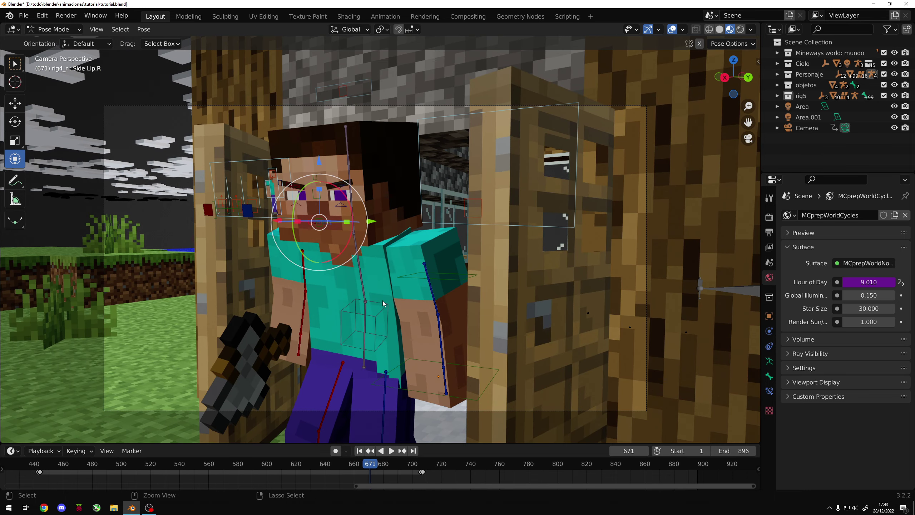
{"action": "left_click", "coordinate": [322, 222]}
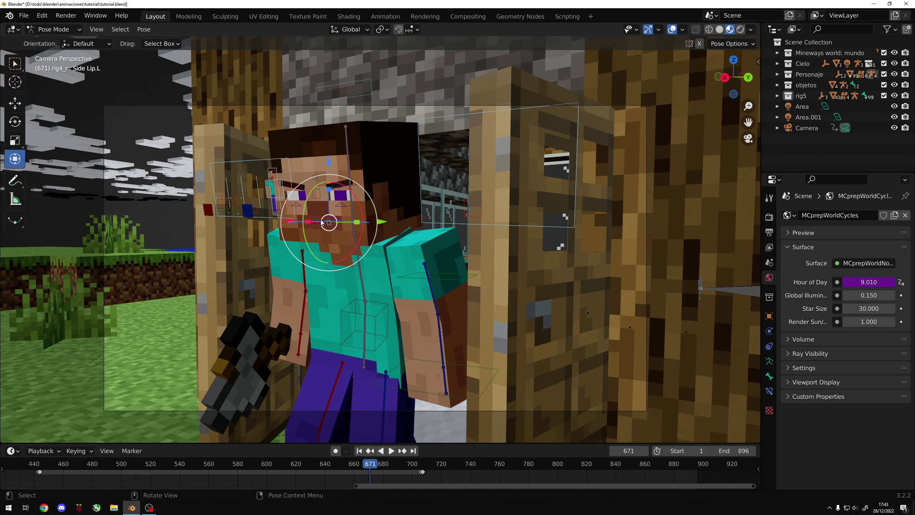
{"action": "scroll", "coordinate": [322, 222], "scroll_direction": "up", "scroll_amount": 5}
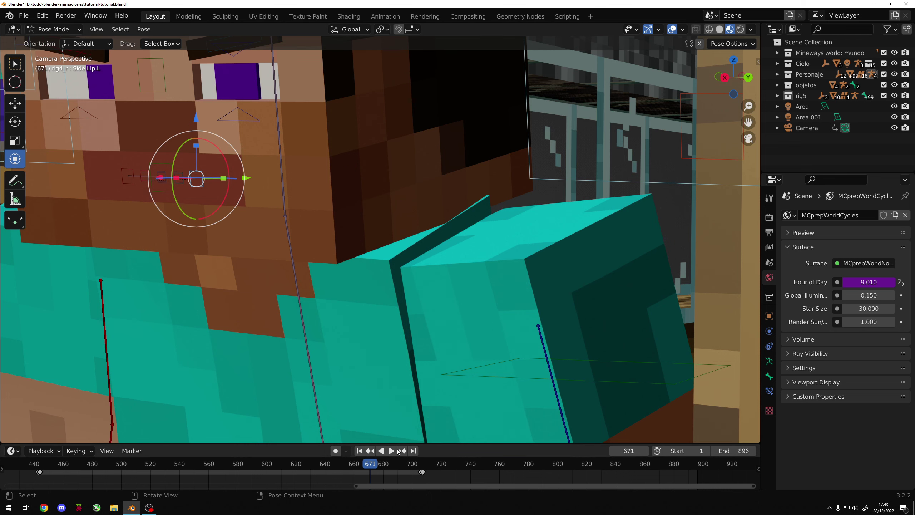
{"action": "left_click_drag", "start_coordinate": [371, 468], "coordinate": [339, 465]}
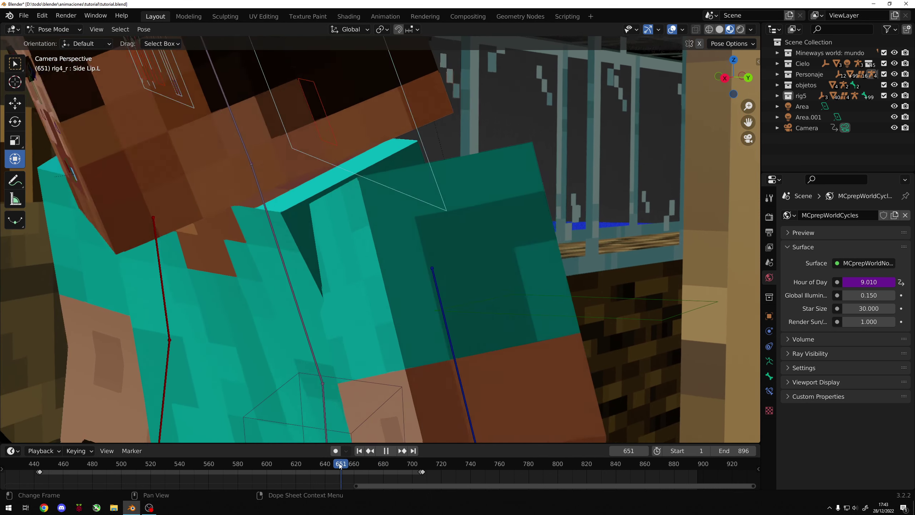
{"action": "key", "text": "q"}
At frame 660, key the right side lip's location and rotation.
{"action": "key", "text": "q"}
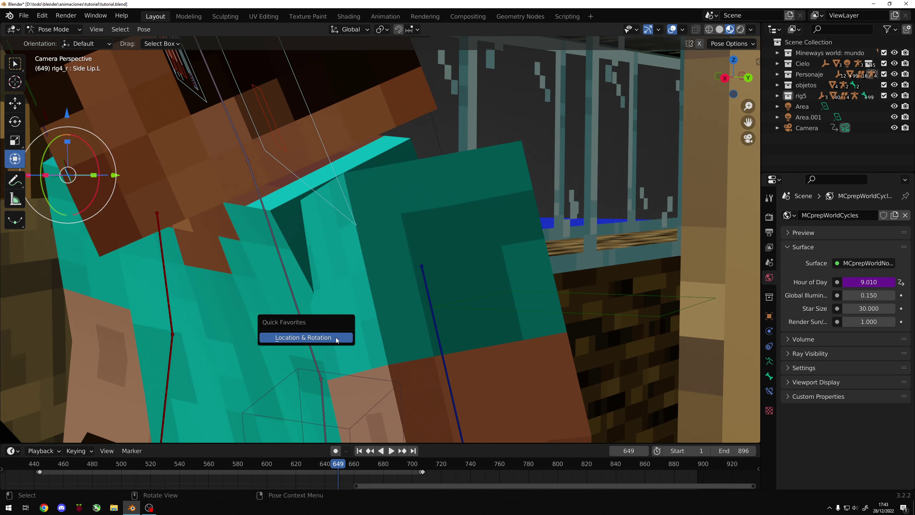
{"action": "left_click", "coordinate": [336, 338]}
{"action": "key", "text": "ctrl+s"}
{"action": "mouse_move", "coordinate": [343, 468]}
{"action": "left_mouse_down"}
{"action": "mouse_move", "coordinate": [355, 465]}
{"action": "mouse_move", "coordinate": [331, 466]}
{"action": "mouse_move", "coordinate": [355, 466]}
{"action": "left_mouse_up"}
{"action": "left_click", "coordinate": [221, 312]}
{"action": "key", "text": "q"}
{"action": "left_click", "coordinate": [284, 370]}
Undo the last three changes, save, and replay the lips around frames 659–668.
{"action": "key", "text": "ctrl+z"}
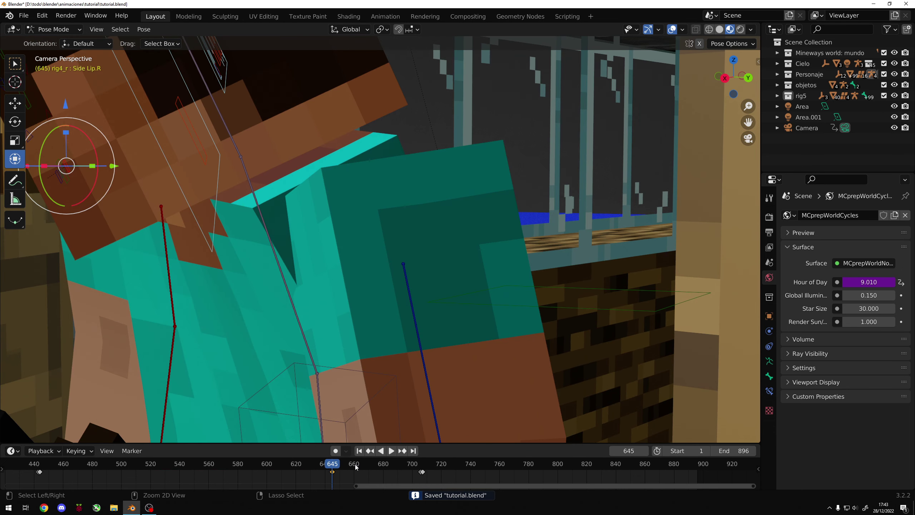
{"action": "key", "text": "ctrl+z"}
{"action": "key", "text": "ctrl+z"}
{"action": "key", "text": "ctrl+z"}
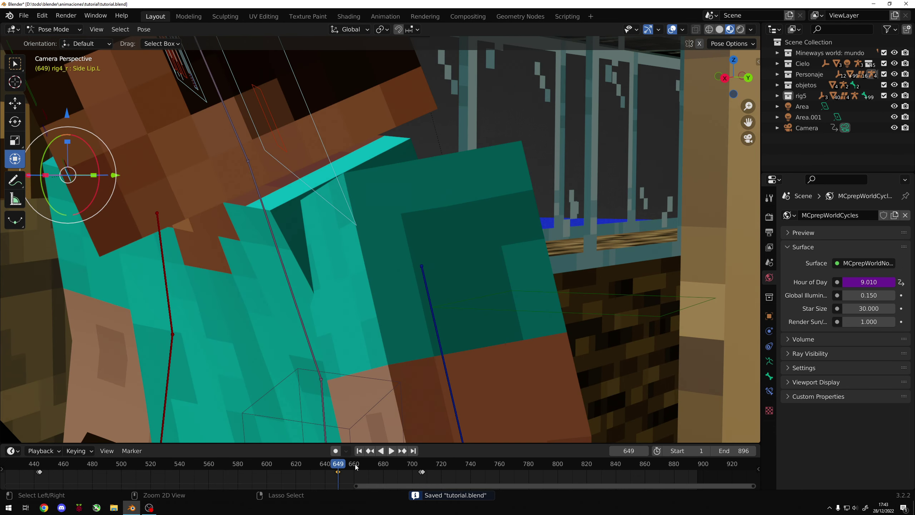
{"action": "key", "text": "ctrl+z"}
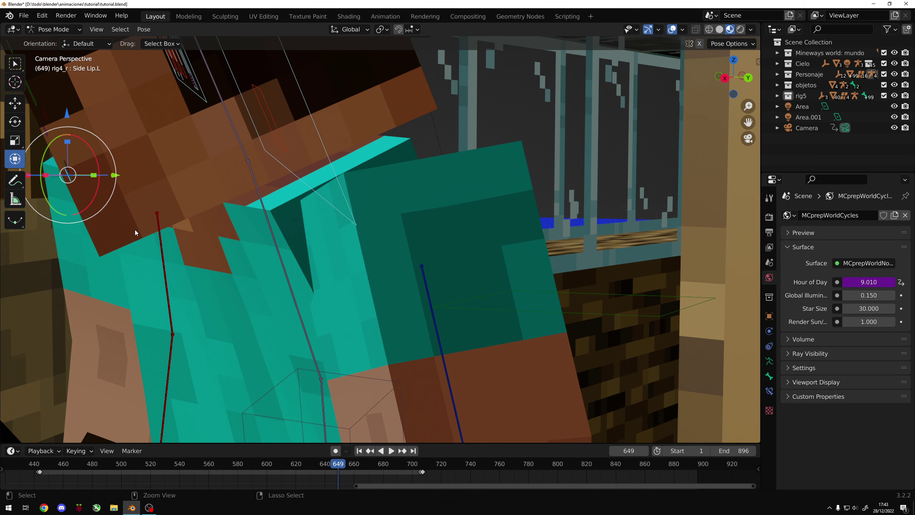
{"action": "left_click_drag", "start_coordinate": [346, 467], "coordinate": [357, 467]}
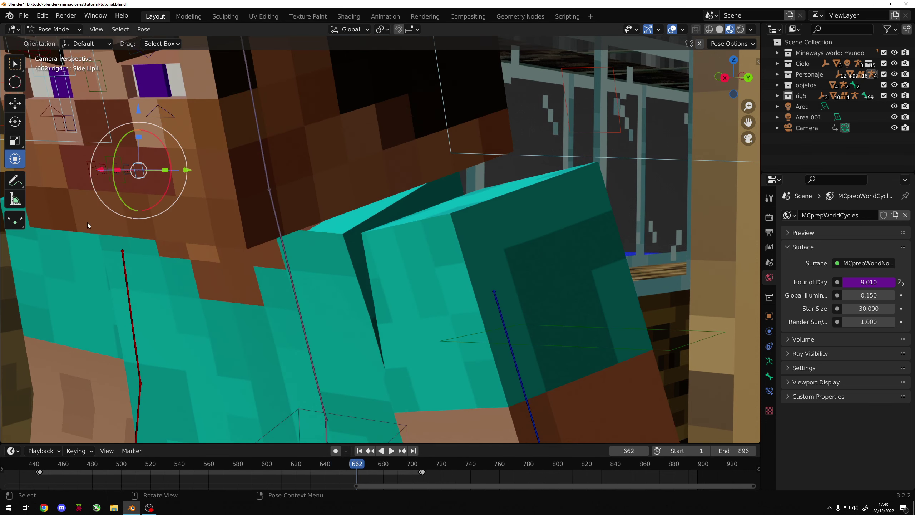
{"action": "key", "text": "ctrl+s"}
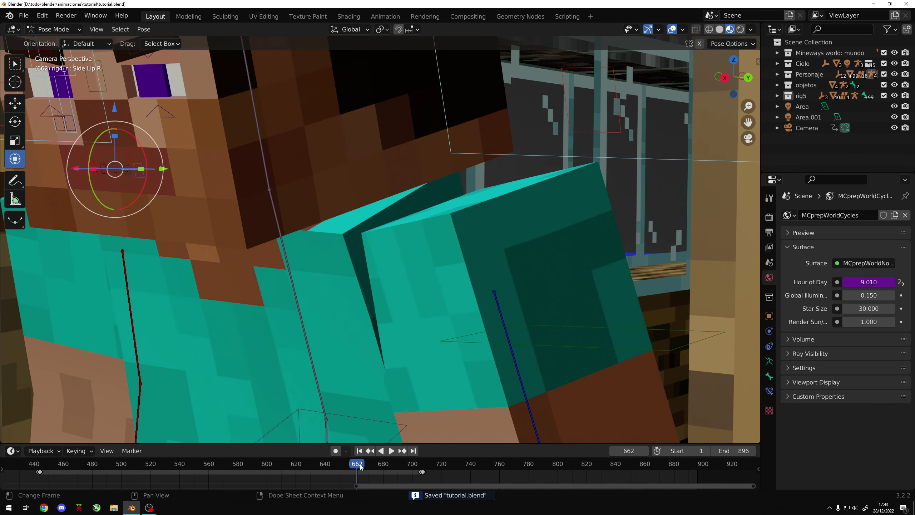
{"action": "left_click", "coordinate": [366, 466]}
{"action": "key", "text": "space"}
{"action": "left_click_drag", "start_coordinate": [361, 464], "coordinate": [353, 465]}
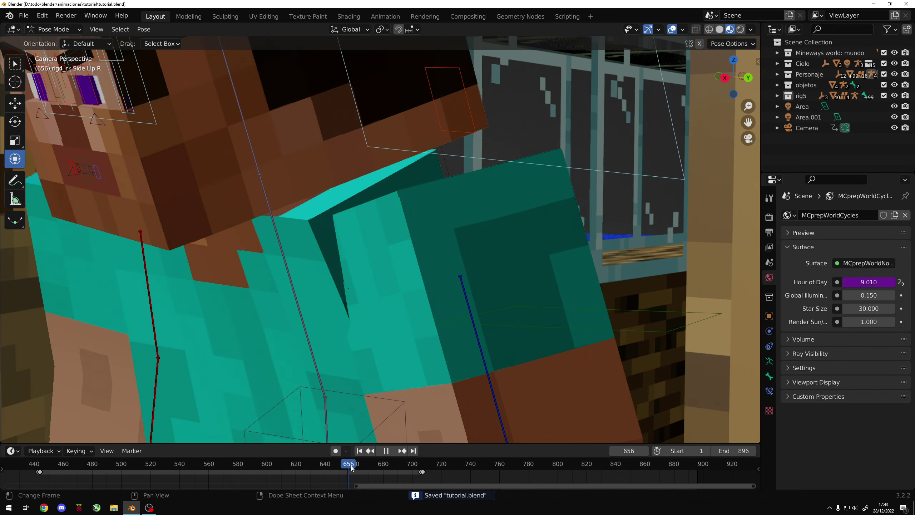
{"action": "key", "text": "space"}
Key the lip pose at frame 659, then raise the right side lip and key it at 704.
{"action": "key", "text": "i"}
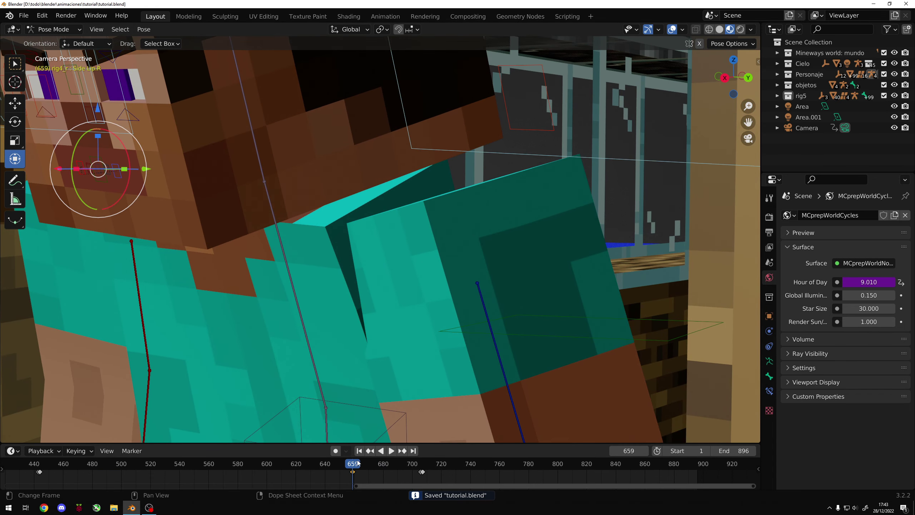
{"action": "left_click_drag", "start_coordinate": [359, 463], "coordinate": [418, 463]}
{"action": "key", "text": "g"}
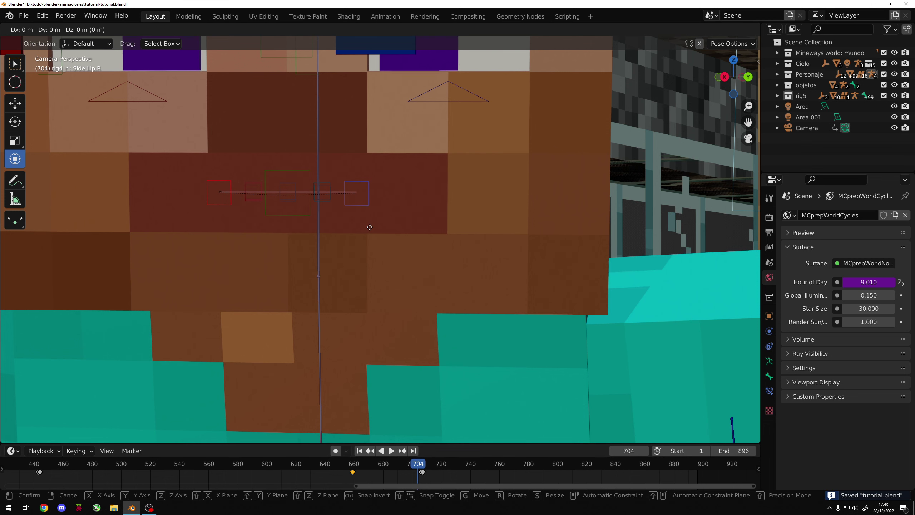
{"action": "key", "text": "z"}
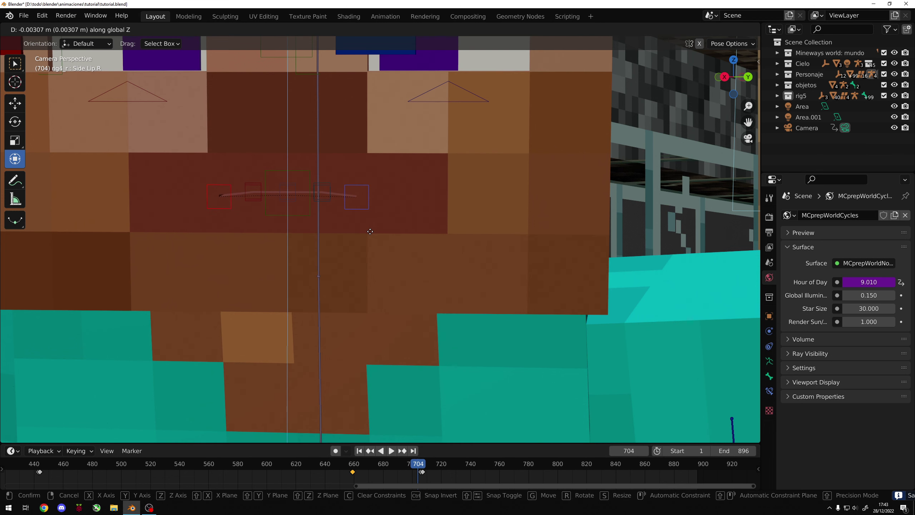
{"action": "left_click", "coordinate": [370, 231]}
{"action": "left_click", "coordinate": [375, 236]}
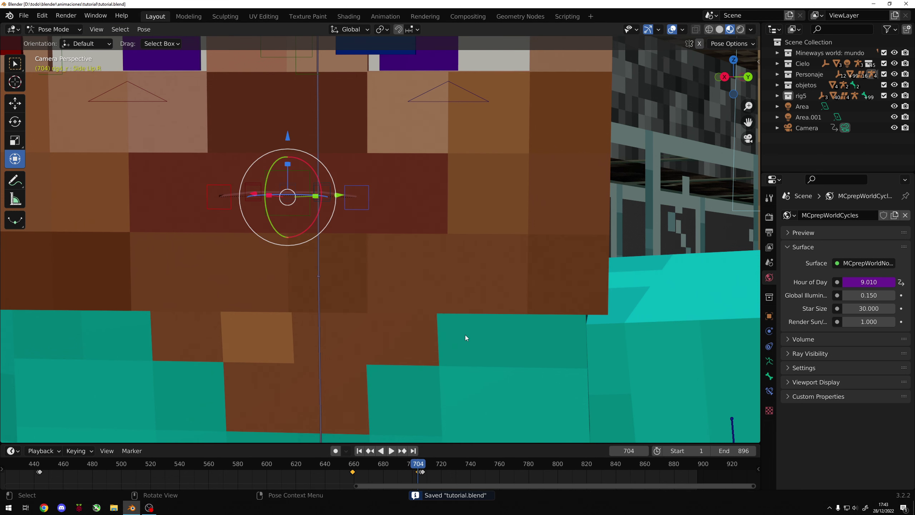
Review playback, then keyframe the Mouth Controller bone at frame 658.
{"action": "scroll", "coordinate": [465, 338], "scroll_direction": "down", "scroll_amount": 8}
{"action": "left_click", "coordinate": [377, 464]}
{"action": "key", "text": "space"}
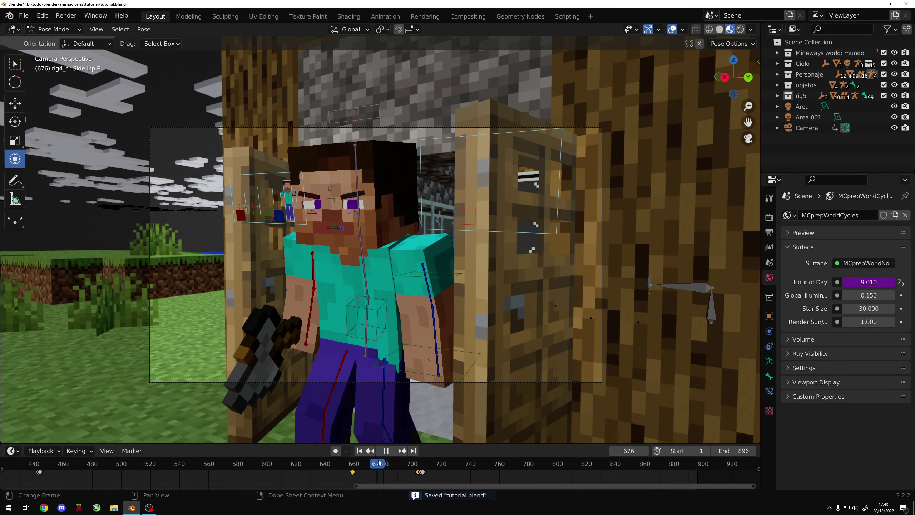
{"action": "key", "text": "space"}
{"action": "left_click", "coordinate": [469, 224]}
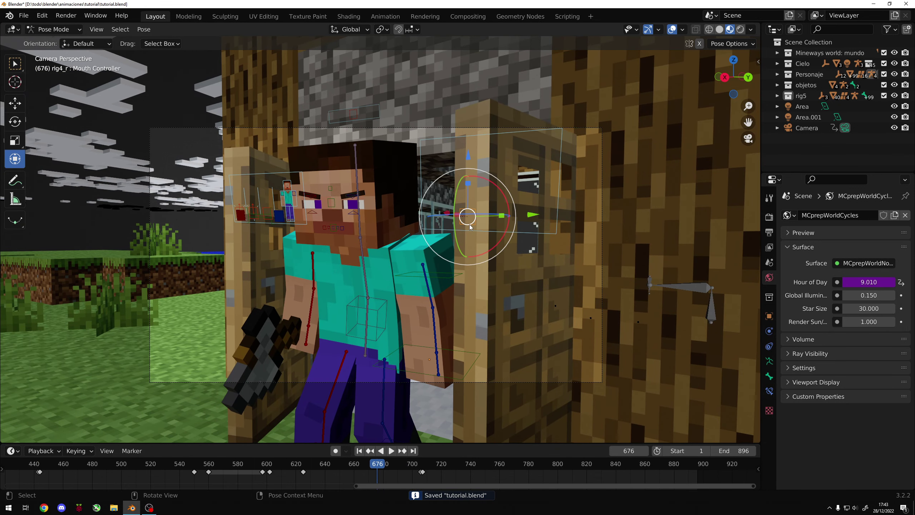
{"action": "left_click", "coordinate": [361, 467]}
{"action": "key", "text": "space"}
{"action": "key", "text": "space"}
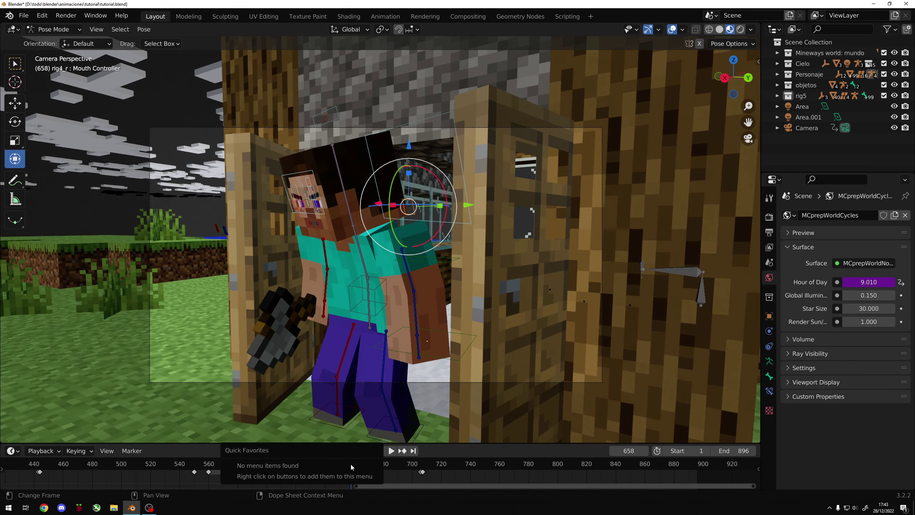
{"action": "key", "text": "i"}
{"action": "left_click", "coordinate": [329, 349]}
At frame 705, move the mouth controller, key its location and rotation, then nudge it upward.
{"action": "left_click_drag", "start_coordinate": [354, 466], "coordinate": [420, 468]}
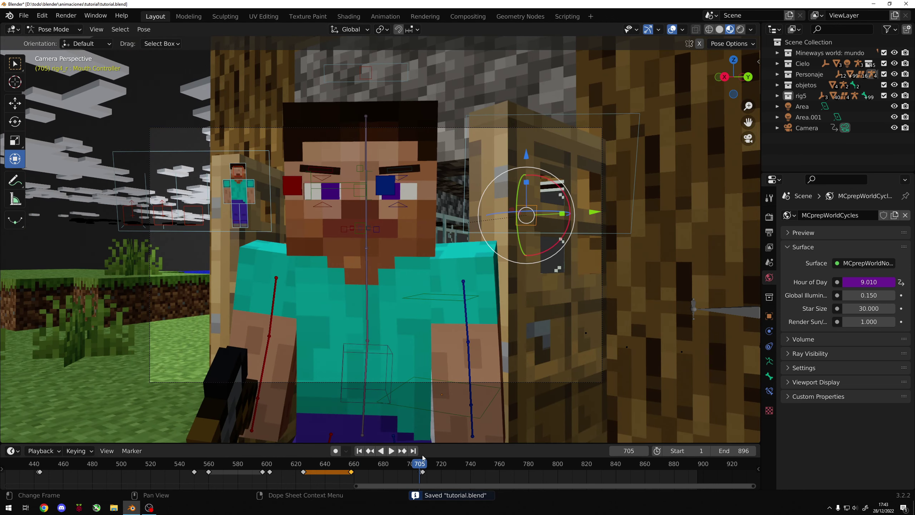
{"action": "key", "text": "g"}
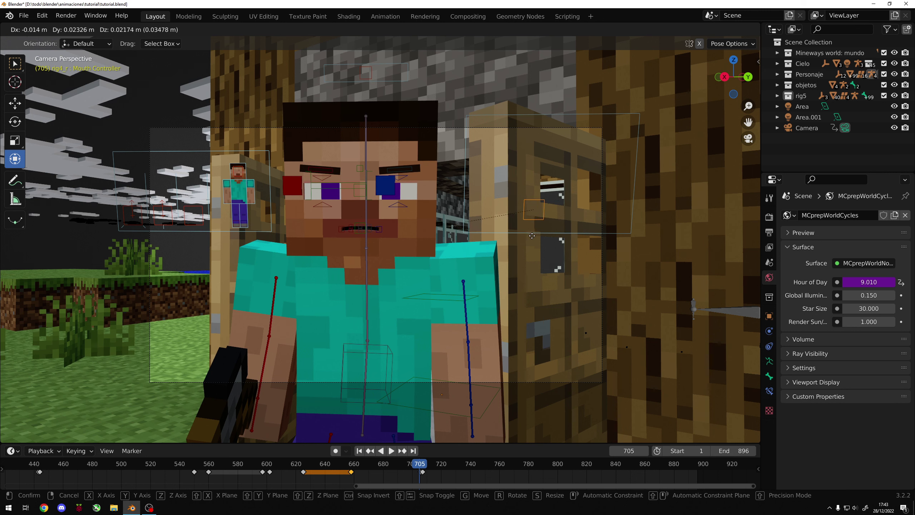
{"action": "left_click", "coordinate": [533, 236]}
{"action": "key", "text": "q"}
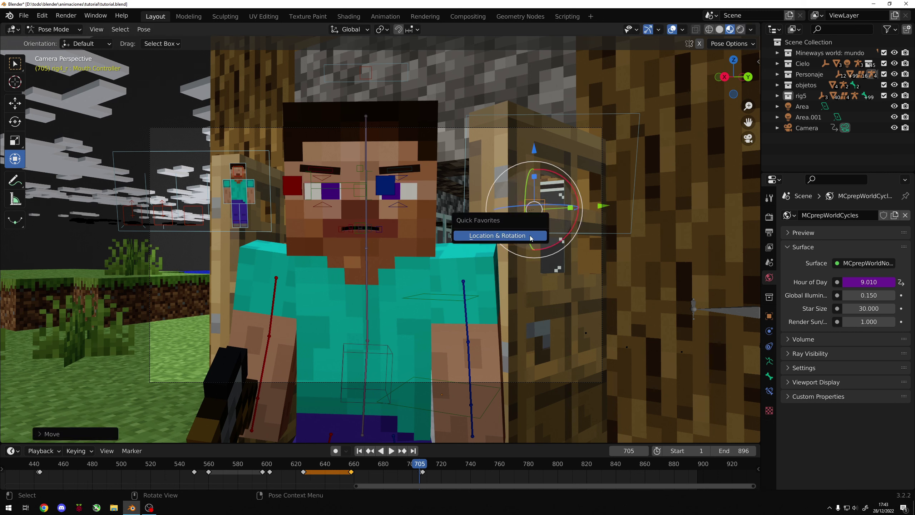
{"action": "left_click", "coordinate": [531, 236]}
{"action": "key", "text": "g"}
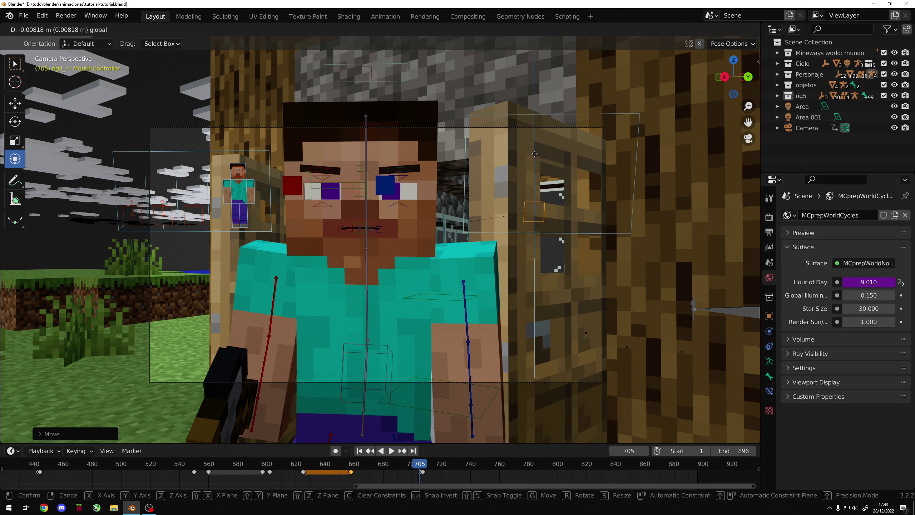
{"action": "left_click", "coordinate": [535, 157]}
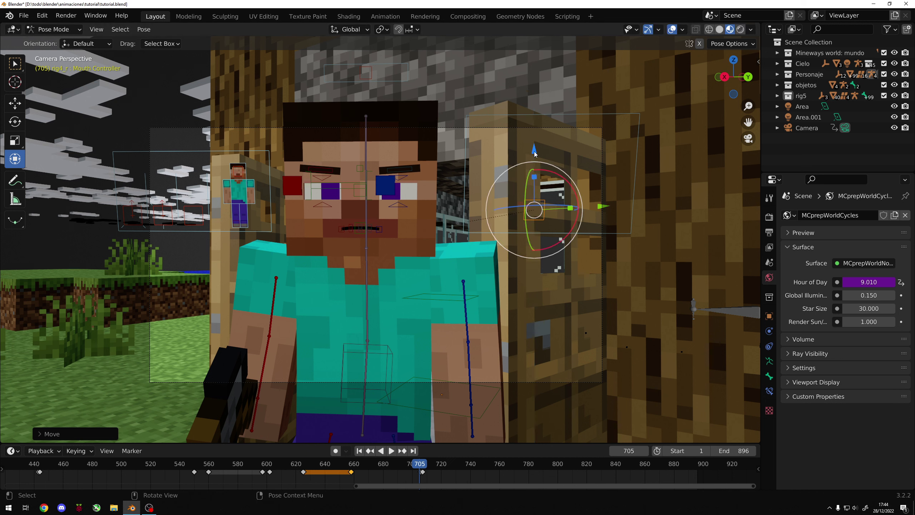
{"action": "left_click_drag", "start_coordinate": [534, 149], "coordinate": [534, 148]}
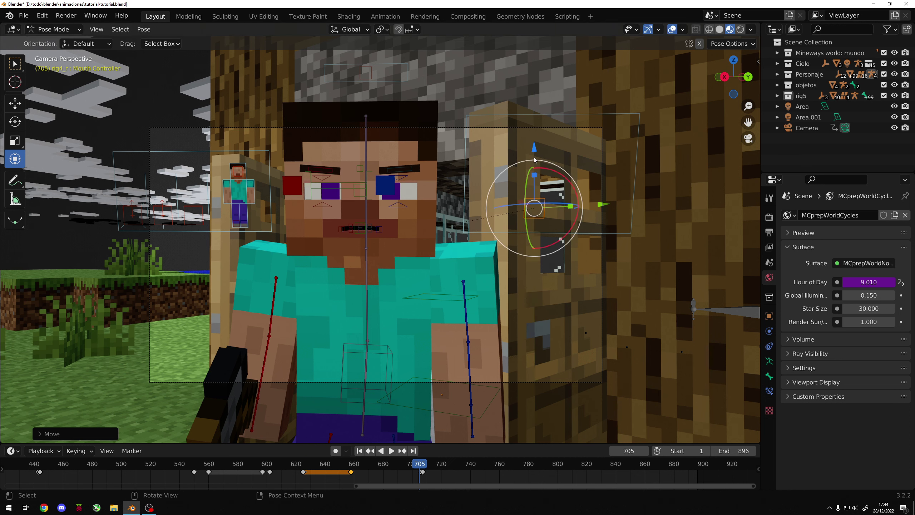
Replay from around frame 663 and save the blend file.
{"action": "left_click_drag", "start_coordinate": [432, 477], "coordinate": [355, 463]}
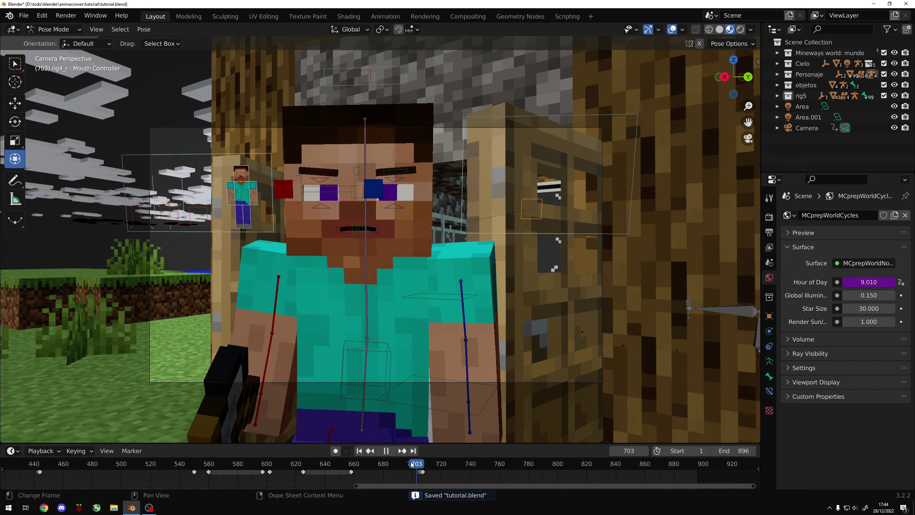
{"action": "key", "text": "space"}
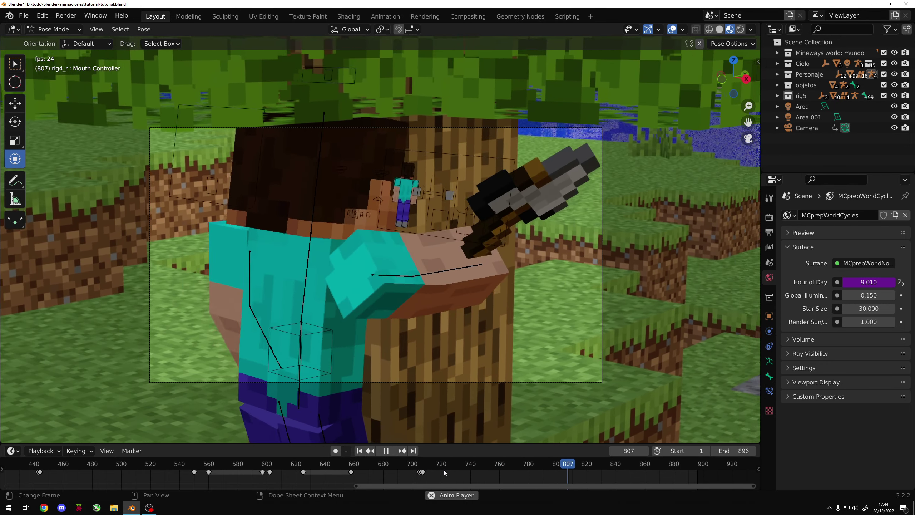
{"action": "key", "text": "space"}
{"action": "key", "text": "ctrl+s"}
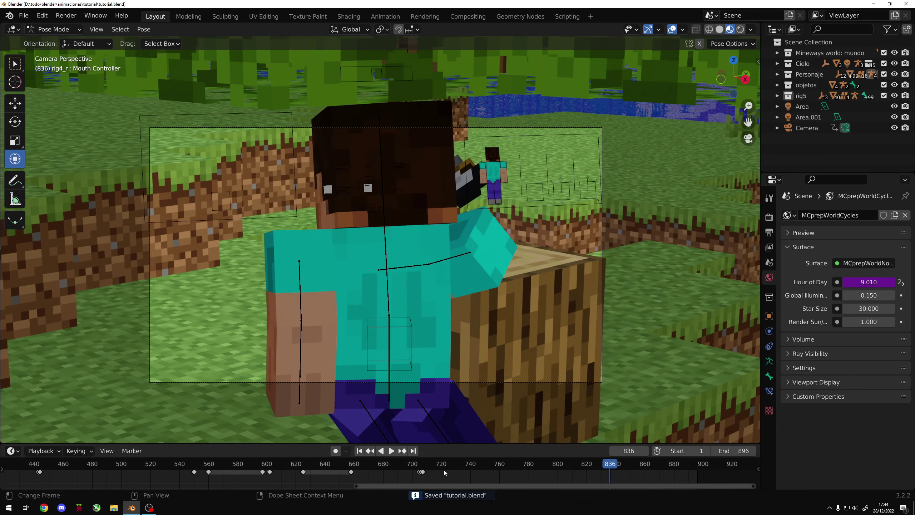
{"action": "key", "text": "space"}
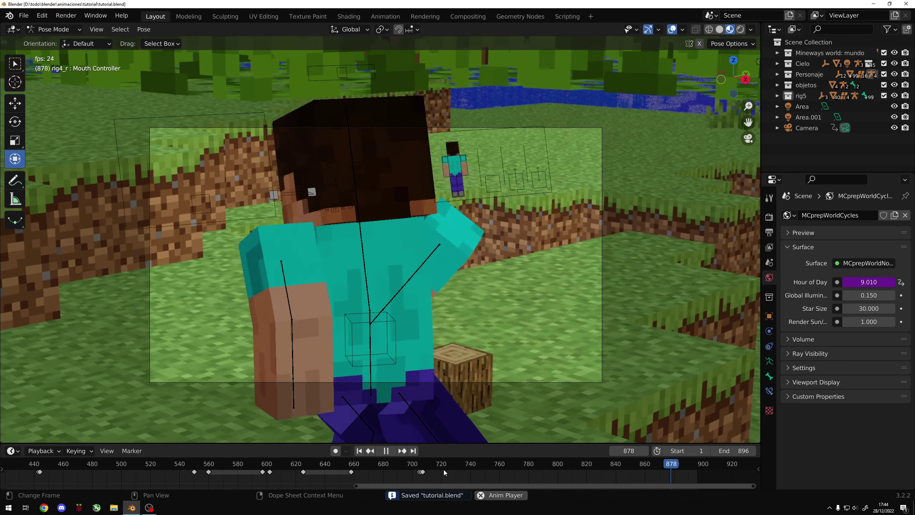
{"action": "key", "text": "space"}
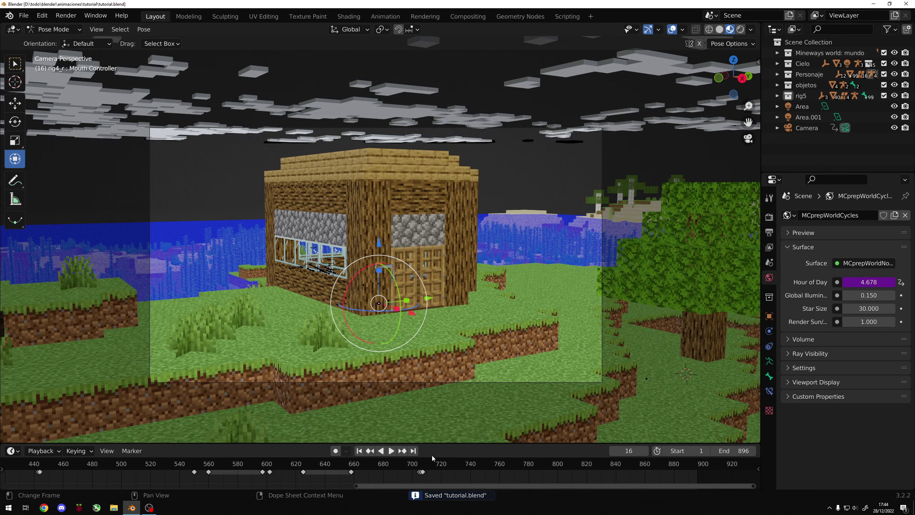
Zoom the timeline out and play the whole animation from frame 0, stopping at frame 83.
{"action": "scroll", "coordinate": [394, 472], "scroll_direction": "down", "scroll_amount": 4}
{"action": "scroll", "coordinate": [166, 468], "scroll_direction": "down", "scroll_amount": 3}
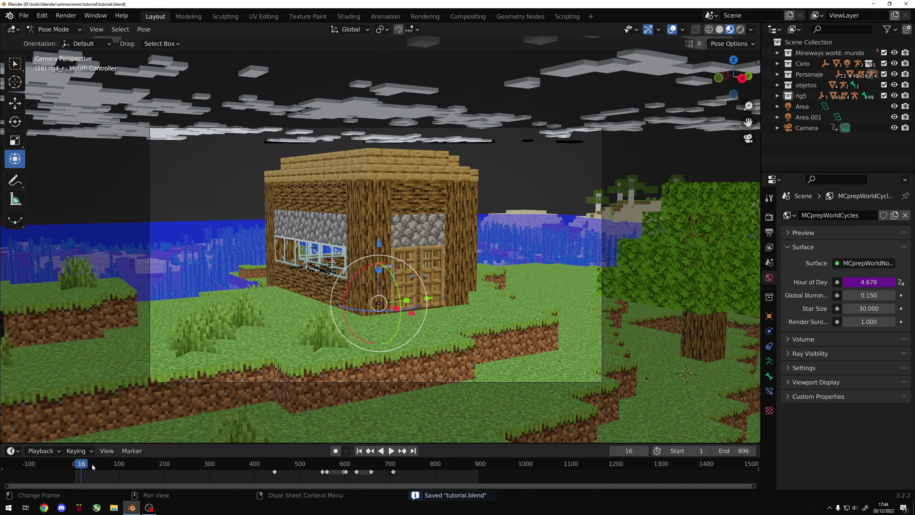
{"action": "left_click_drag", "start_coordinate": [93, 467], "coordinate": [75, 467]}
{"action": "key", "text": "space"}
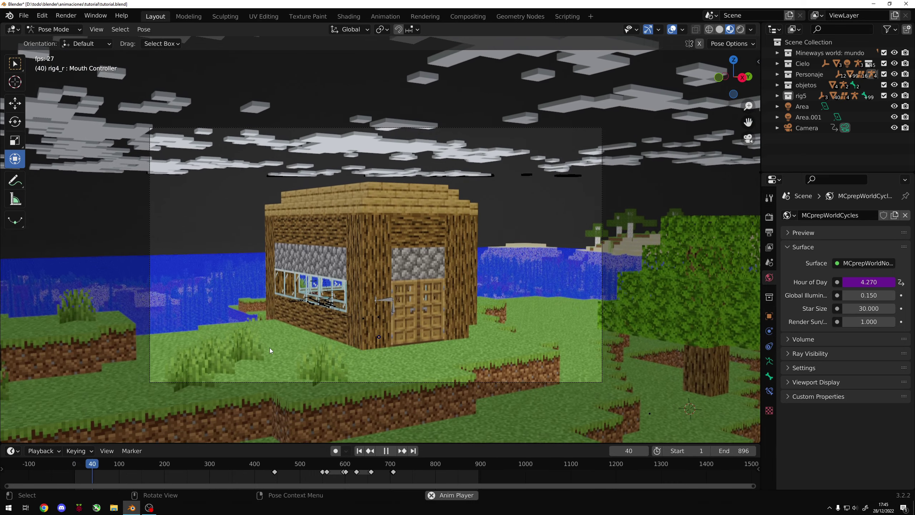
{"action": "key", "text": "space"}
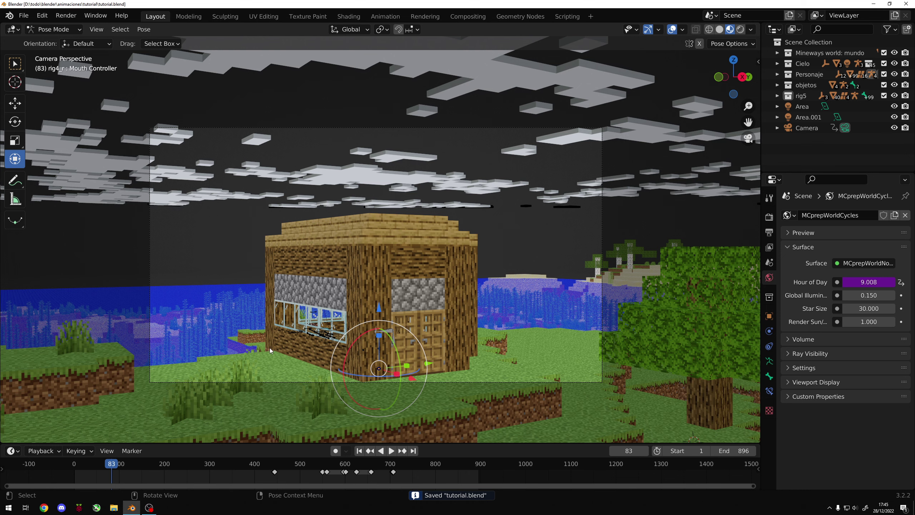
Move to the face close-up at frame 559 and start an F12 test render.
{"action": "left_click_drag", "start_coordinate": [111, 468], "coordinate": [273, 468]}
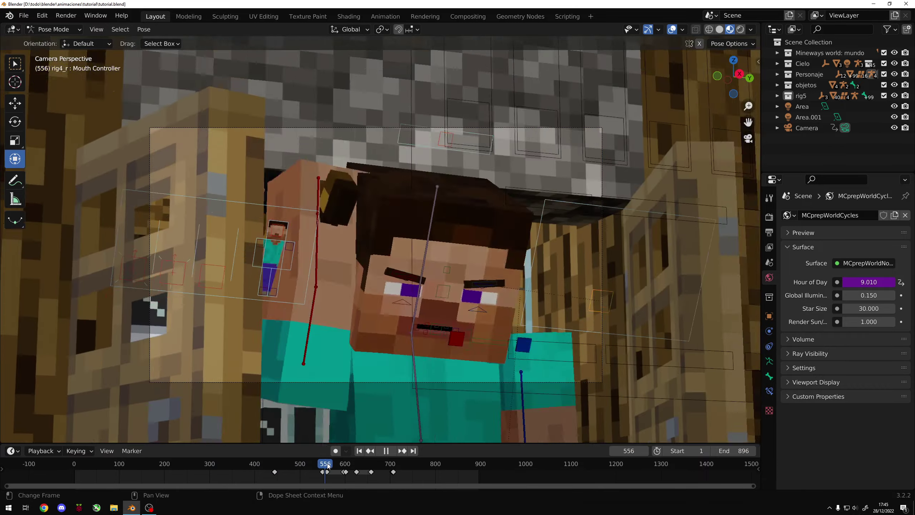
{"action": "mouse_move", "coordinate": [274, 465]}
{"action": "left_mouse_down"}
{"action": "mouse_move", "coordinate": [342, 465]}
{"action": "mouse_move", "coordinate": [326, 466]}
{"action": "left_mouse_up"}
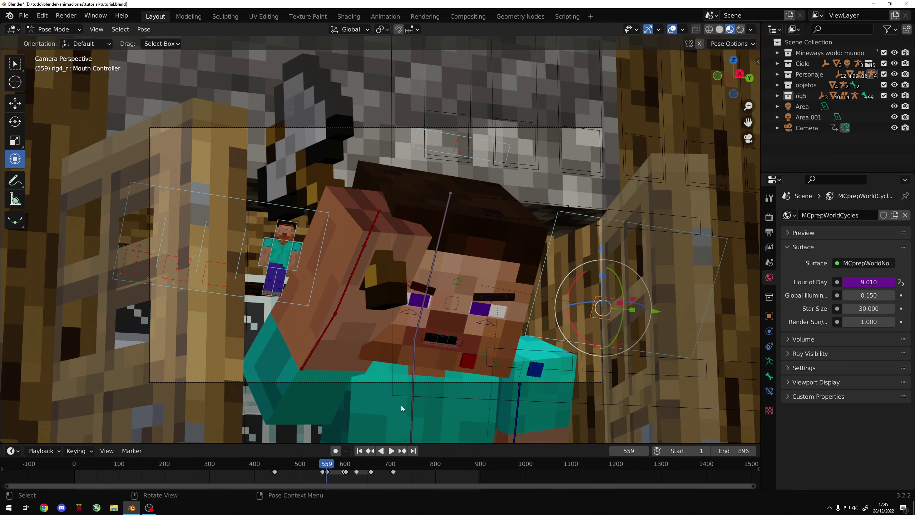
{"action": "key", "text": "F12"}
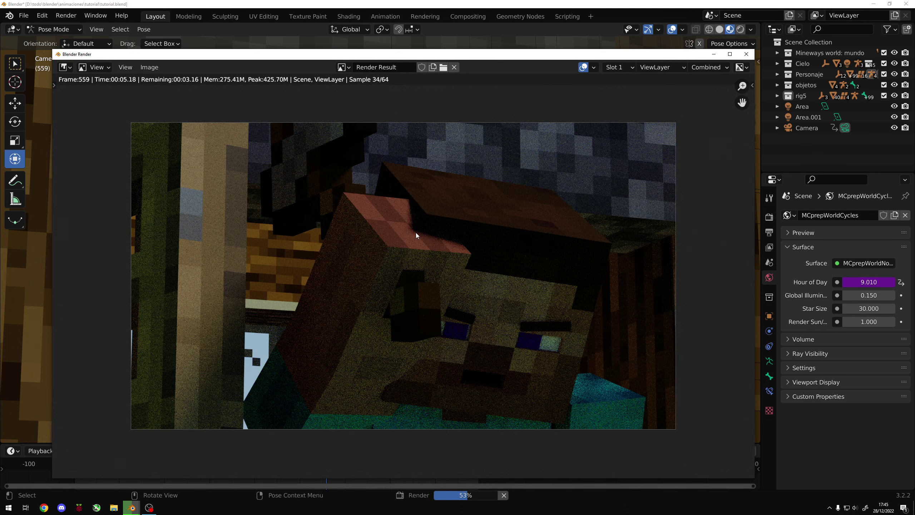
Zoom in and out on the finished frame 559 render to inspect Steve's face and eyes.
{"action": "scroll", "coordinate": [547, 330], "scroll_direction": "up", "scroll_amount": 2}
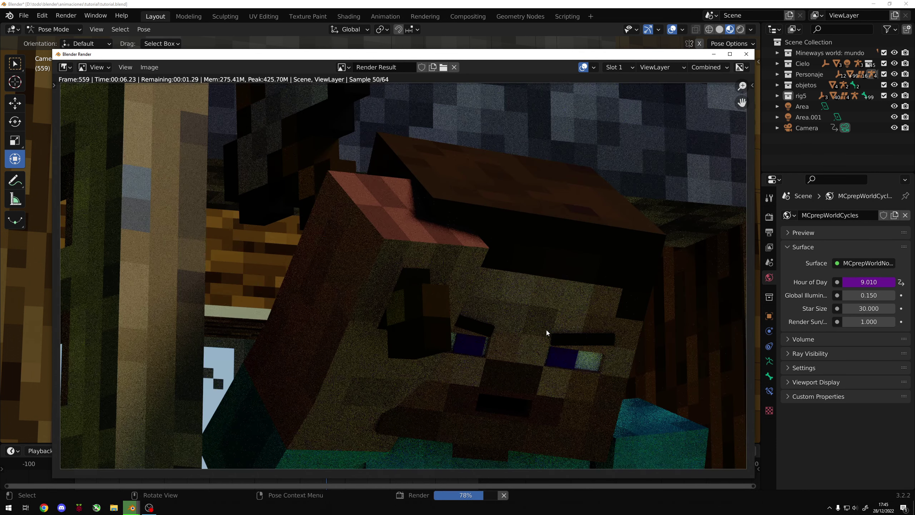
{"action": "scroll", "coordinate": [542, 311], "scroll_direction": "down", "scroll_amount": 1}
{"action": "scroll", "coordinate": [499, 295], "scroll_direction": "down", "scroll_amount": 1}
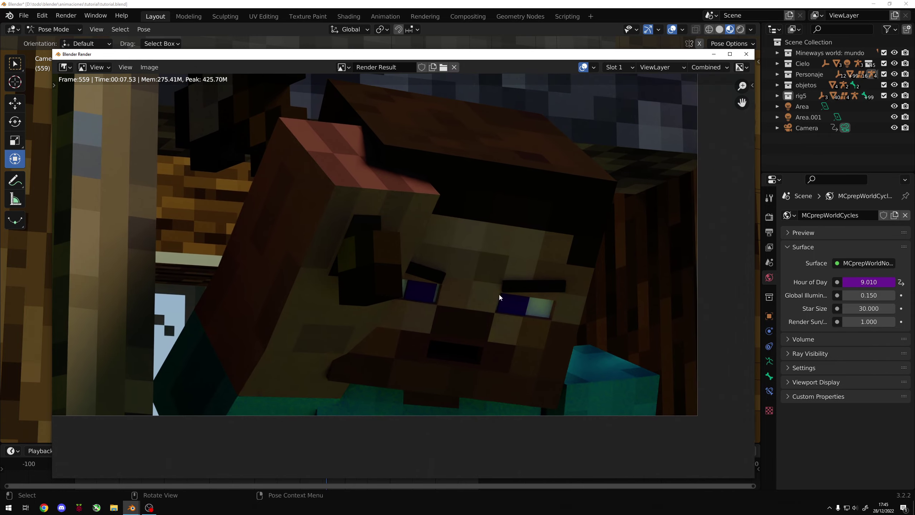
{"action": "scroll", "coordinate": [473, 283], "scroll_direction": "up", "scroll_amount": 5}
{"action": "scroll", "coordinate": [475, 282], "scroll_direction": "down", "scroll_amount": 8}
{"action": "scroll", "coordinate": [468, 289], "scroll_direction": "up", "scroll_amount": 2}
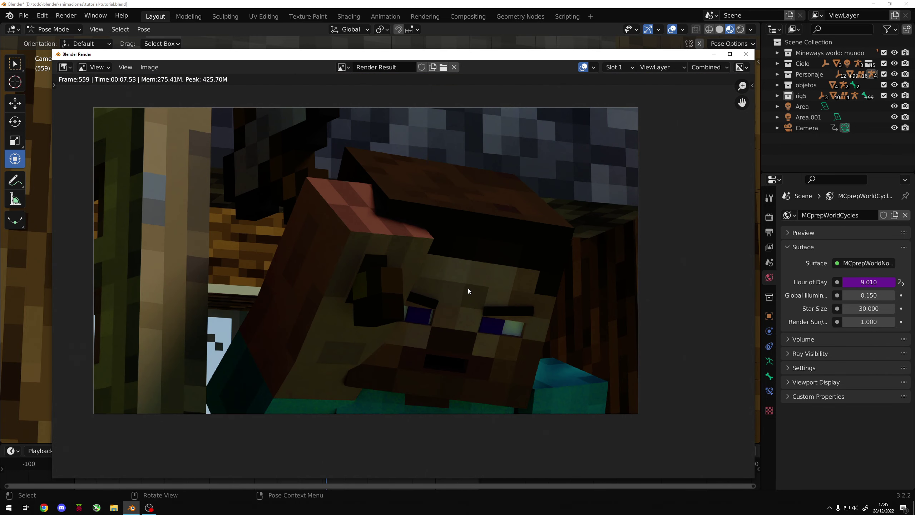
{"action": "scroll", "coordinate": [465, 283], "scroll_direction": "up", "scroll_amount": 1}
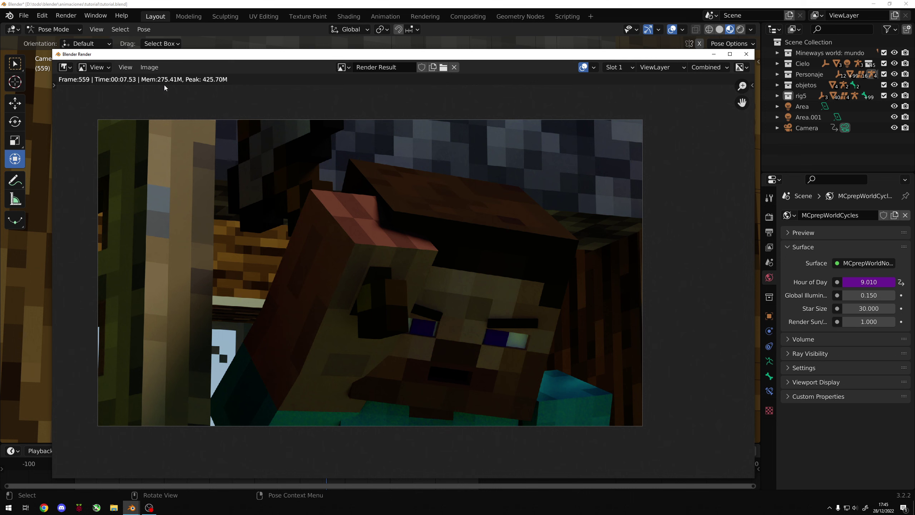
{"action": "scroll", "coordinate": [378, 339], "scroll_direction": "up", "scroll_amount": 4}
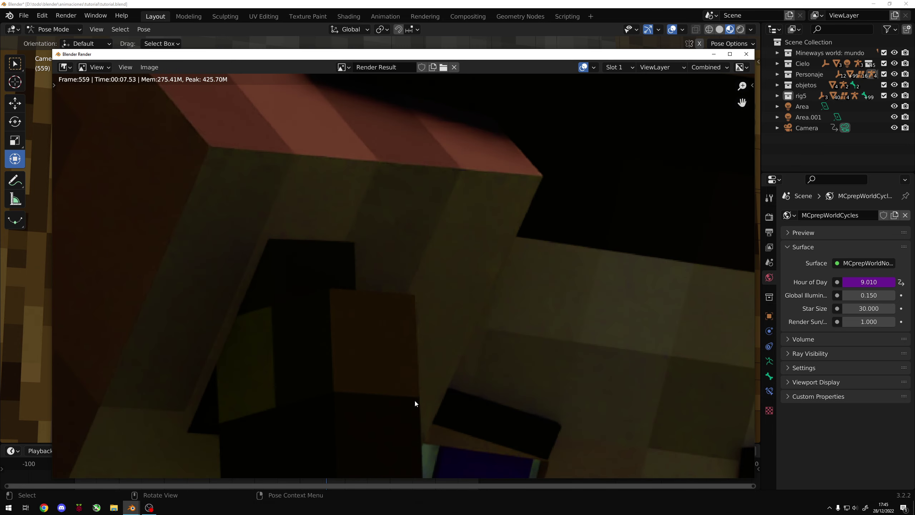
{"action": "scroll", "coordinate": [415, 399], "scroll_direction": "up", "scroll_amount": 2}
{"action": "scroll", "coordinate": [406, 440], "scroll_direction": "up", "scroll_amount": 3}
{"action": "scroll", "coordinate": [442, 311], "scroll_direction": "up", "scroll_amount": 2}
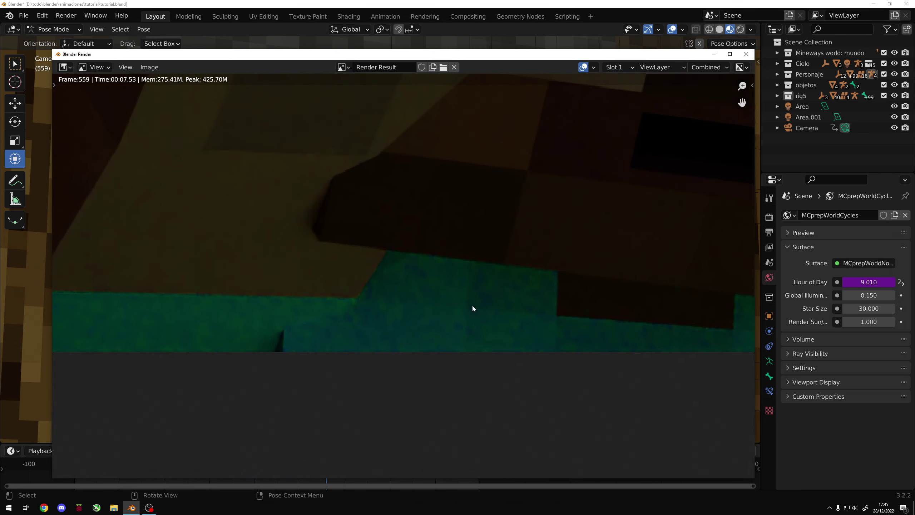
{"action": "scroll", "coordinate": [365, 311], "scroll_direction": "up", "scroll_amount": 1}
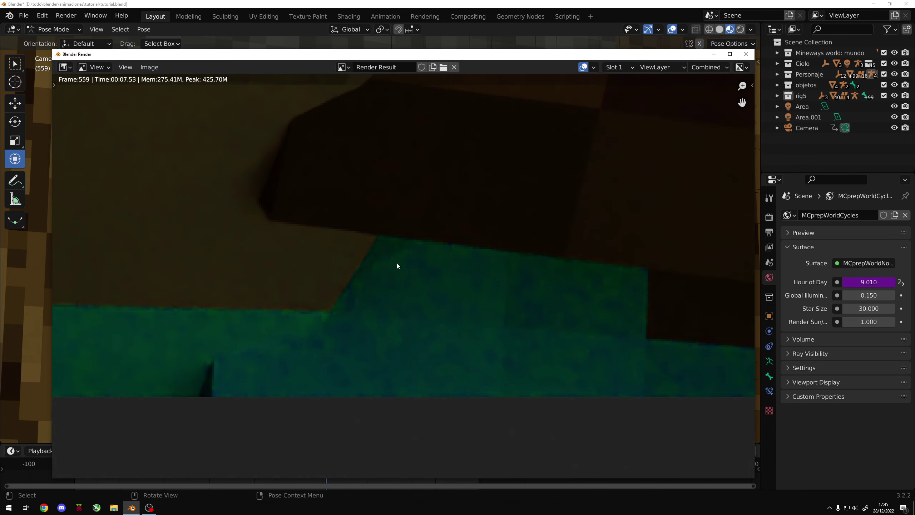
{"action": "scroll", "coordinate": [392, 314], "scroll_direction": "down", "scroll_amount": 15}
{"action": "scroll", "coordinate": [414, 346], "scroll_direction": "down", "scroll_amount": 1}
{"action": "scroll", "coordinate": [422, 360], "scroll_direction": "up", "scroll_amount": 4}
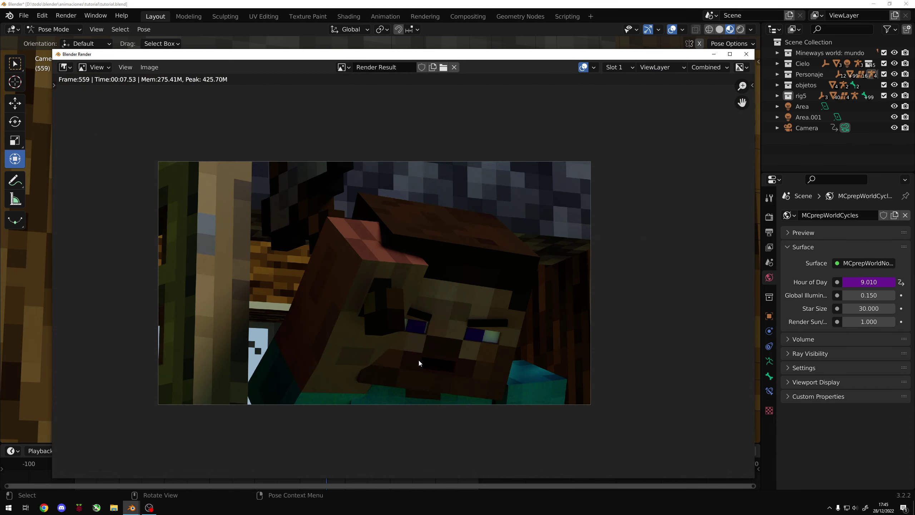
{"action": "scroll", "coordinate": [419, 352], "scroll_direction": "up", "scroll_amount": 1}
Recentre the rendered close-up of Steve's frowning face in the Render Result window.
{"action": "middle_click_drag", "start_coordinate": [419, 353], "coordinate": [438, 343]}
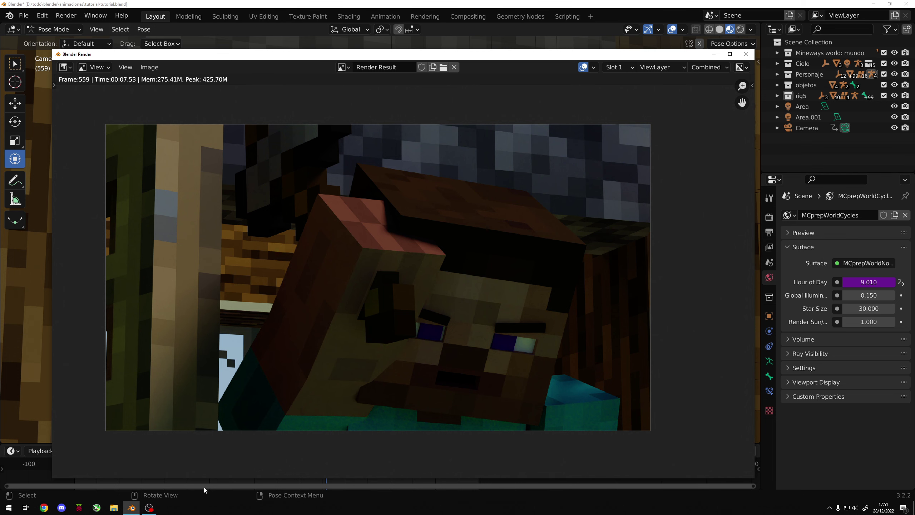
Bring the OBS Studio recording window in front of Blender.
{"action": "left_click", "coordinate": [149, 507]}
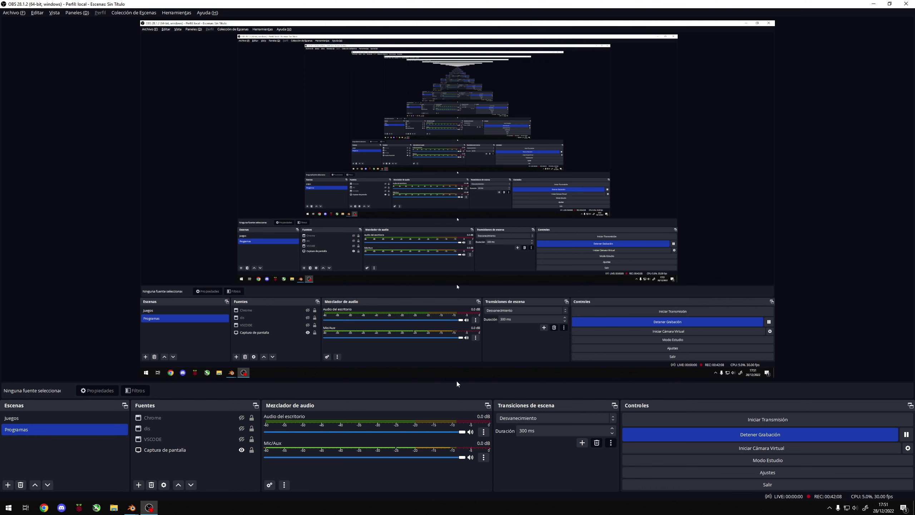